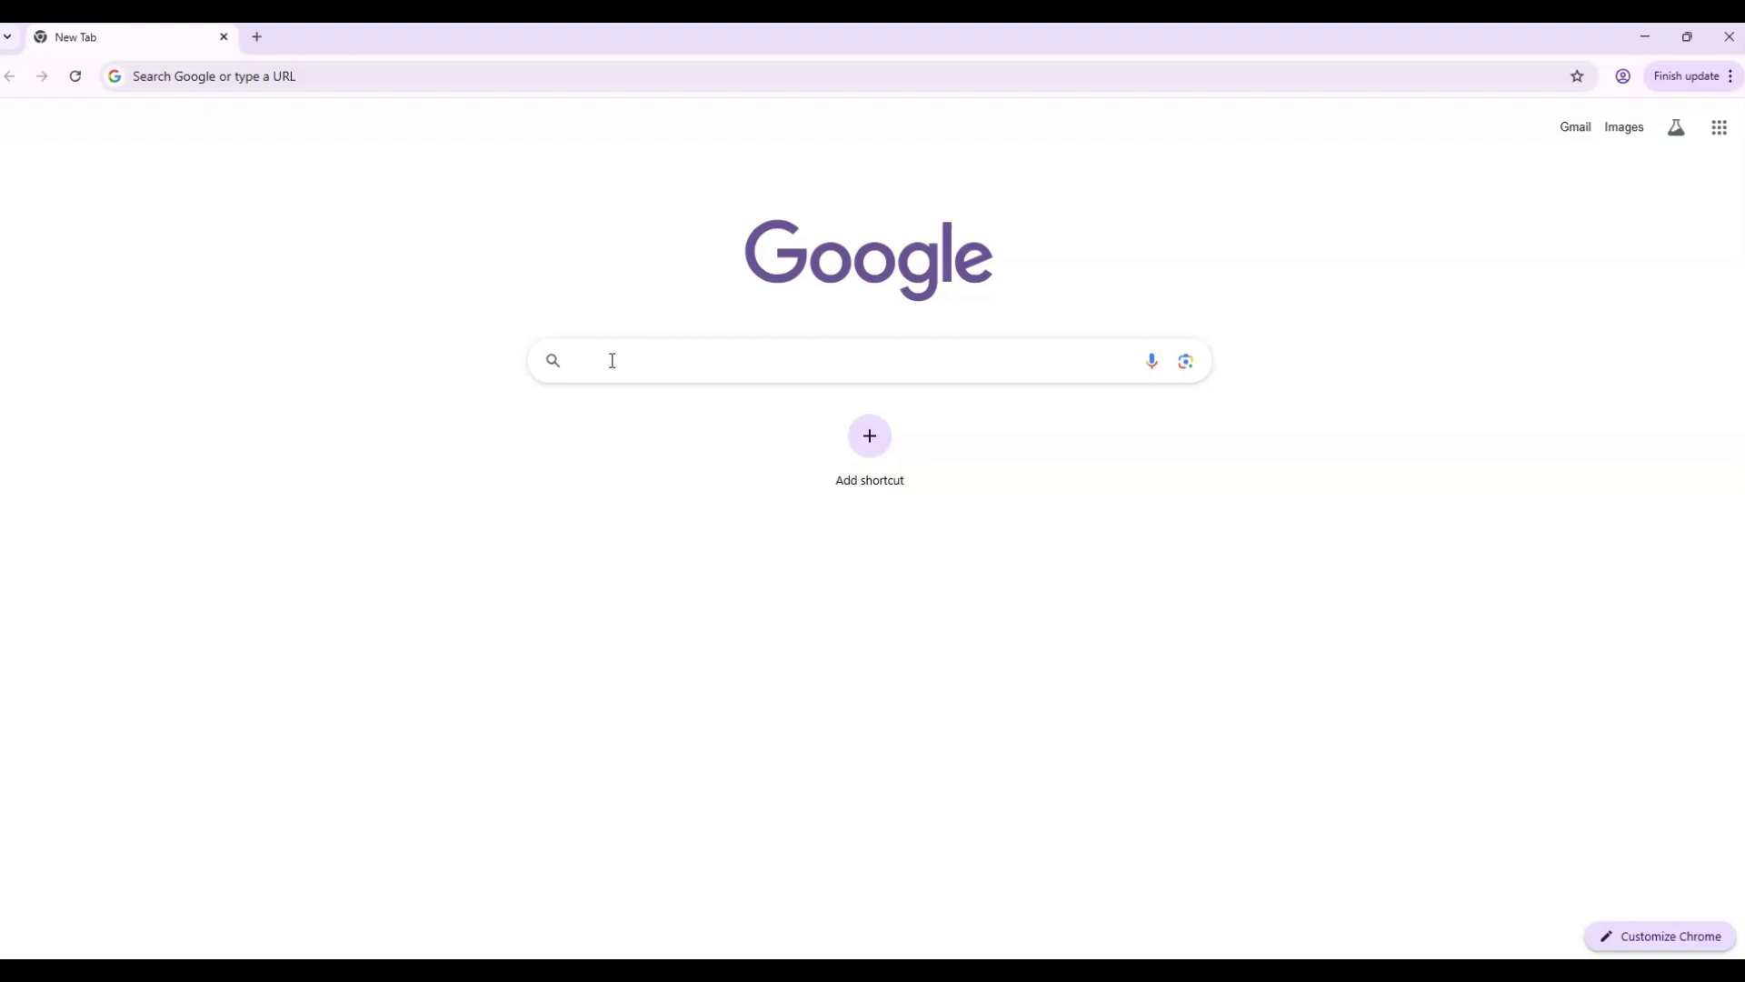
Search Google for Microsoft Store, then enter 'power BI Desk' in the Store site's search box
type("Mic")
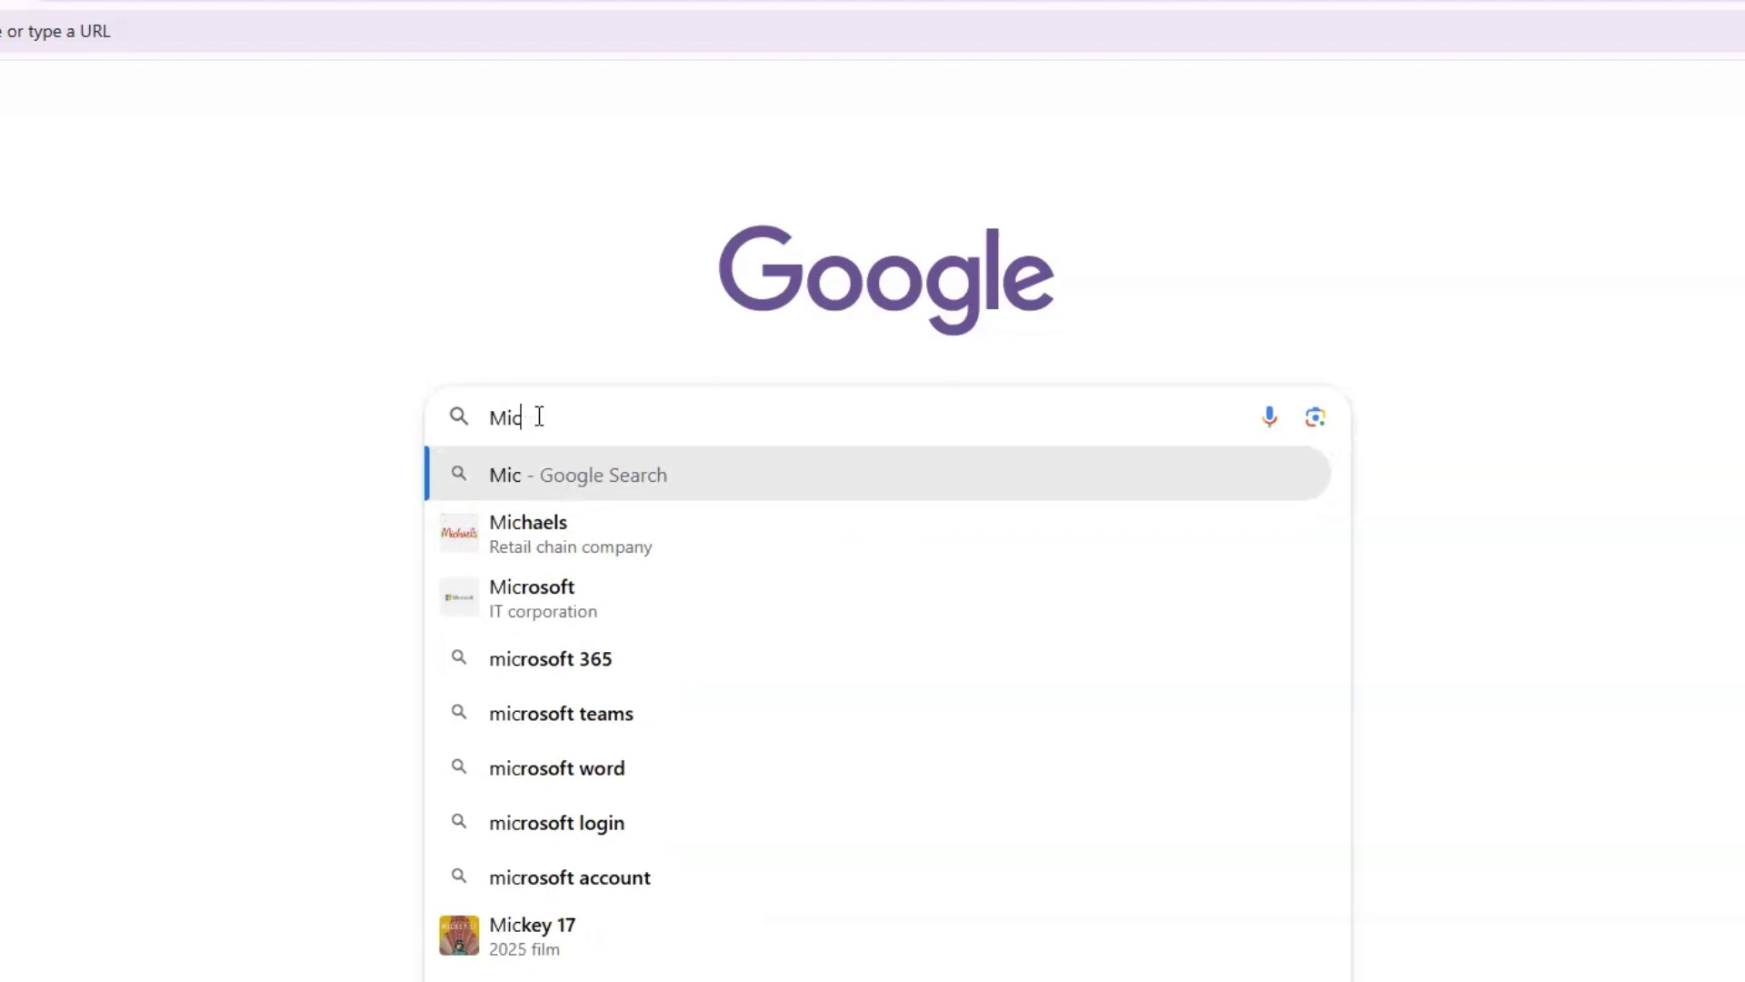
type("rosoft St")
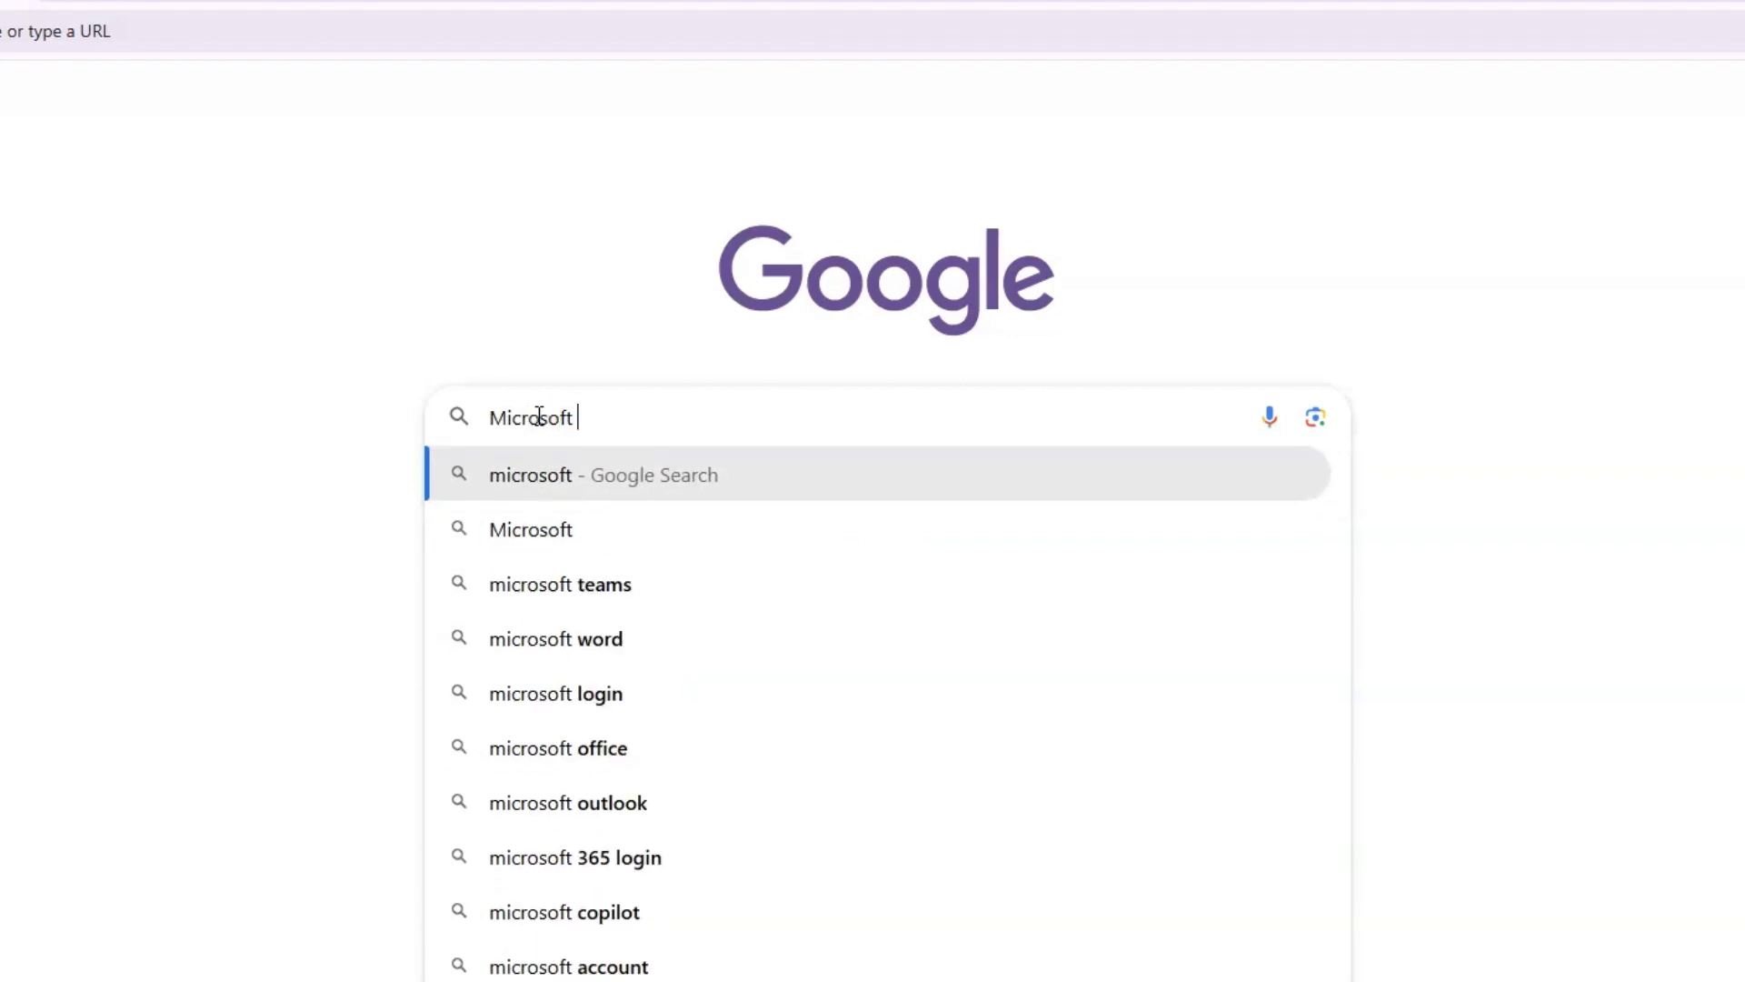
type("ore")
key("Return")
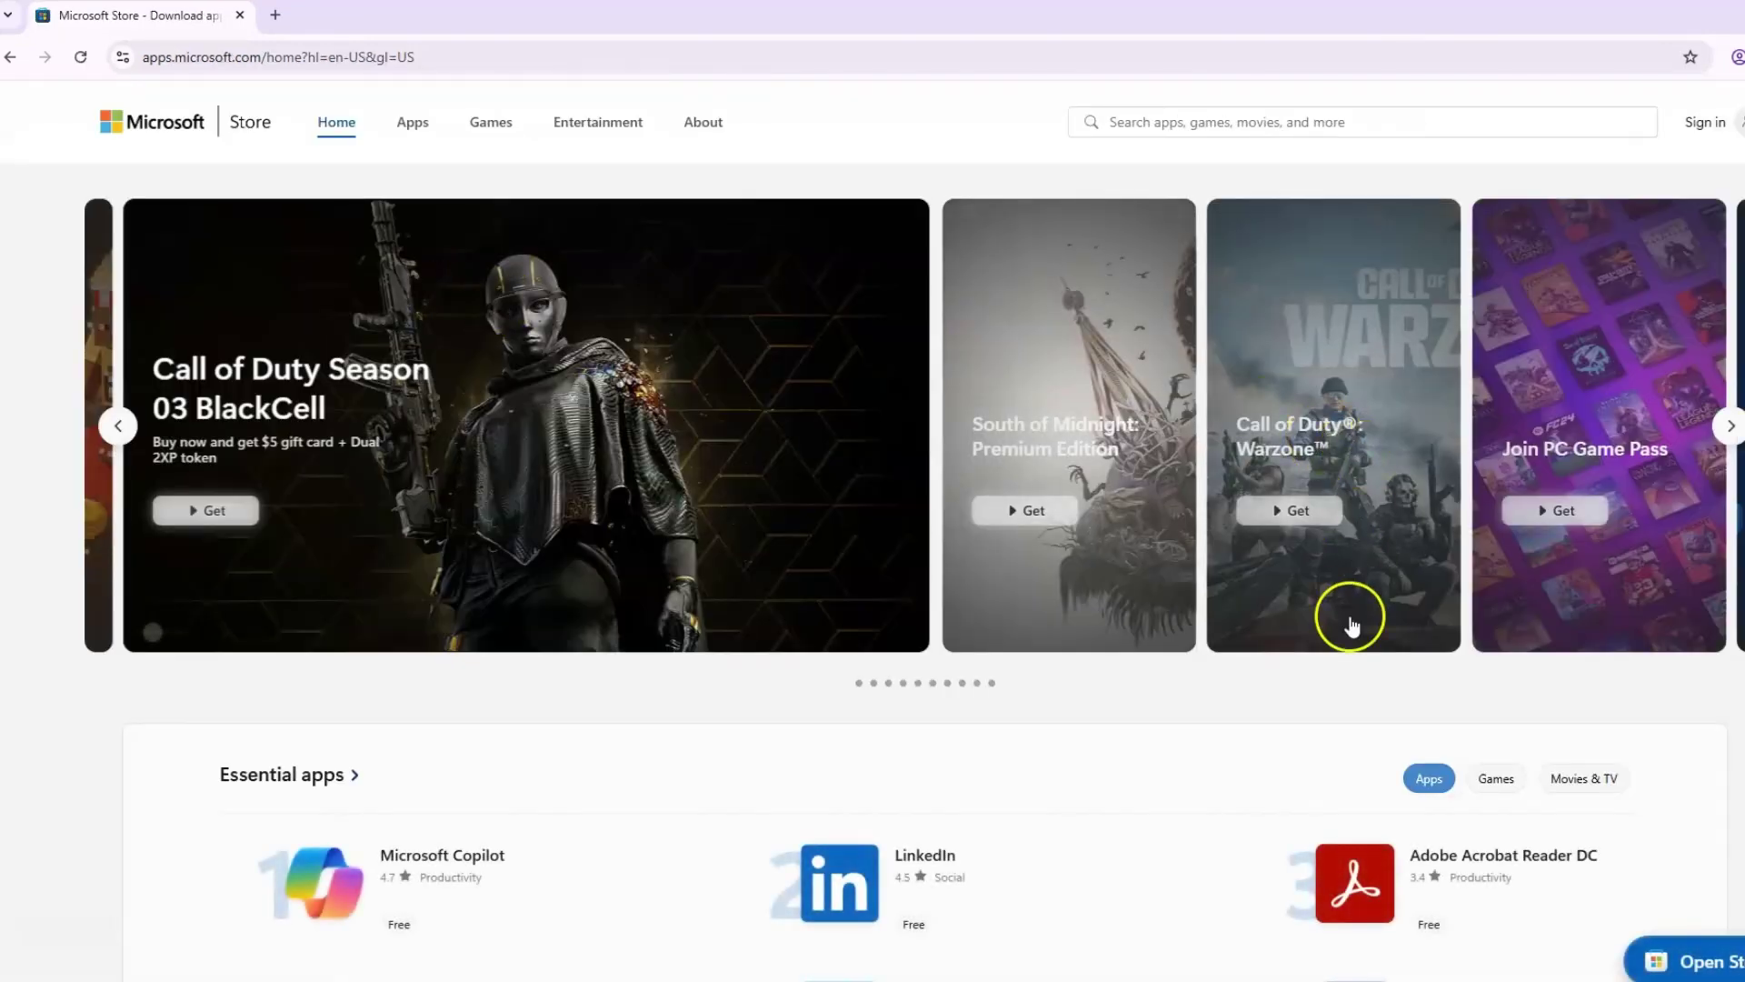
left_click(1161, 125)
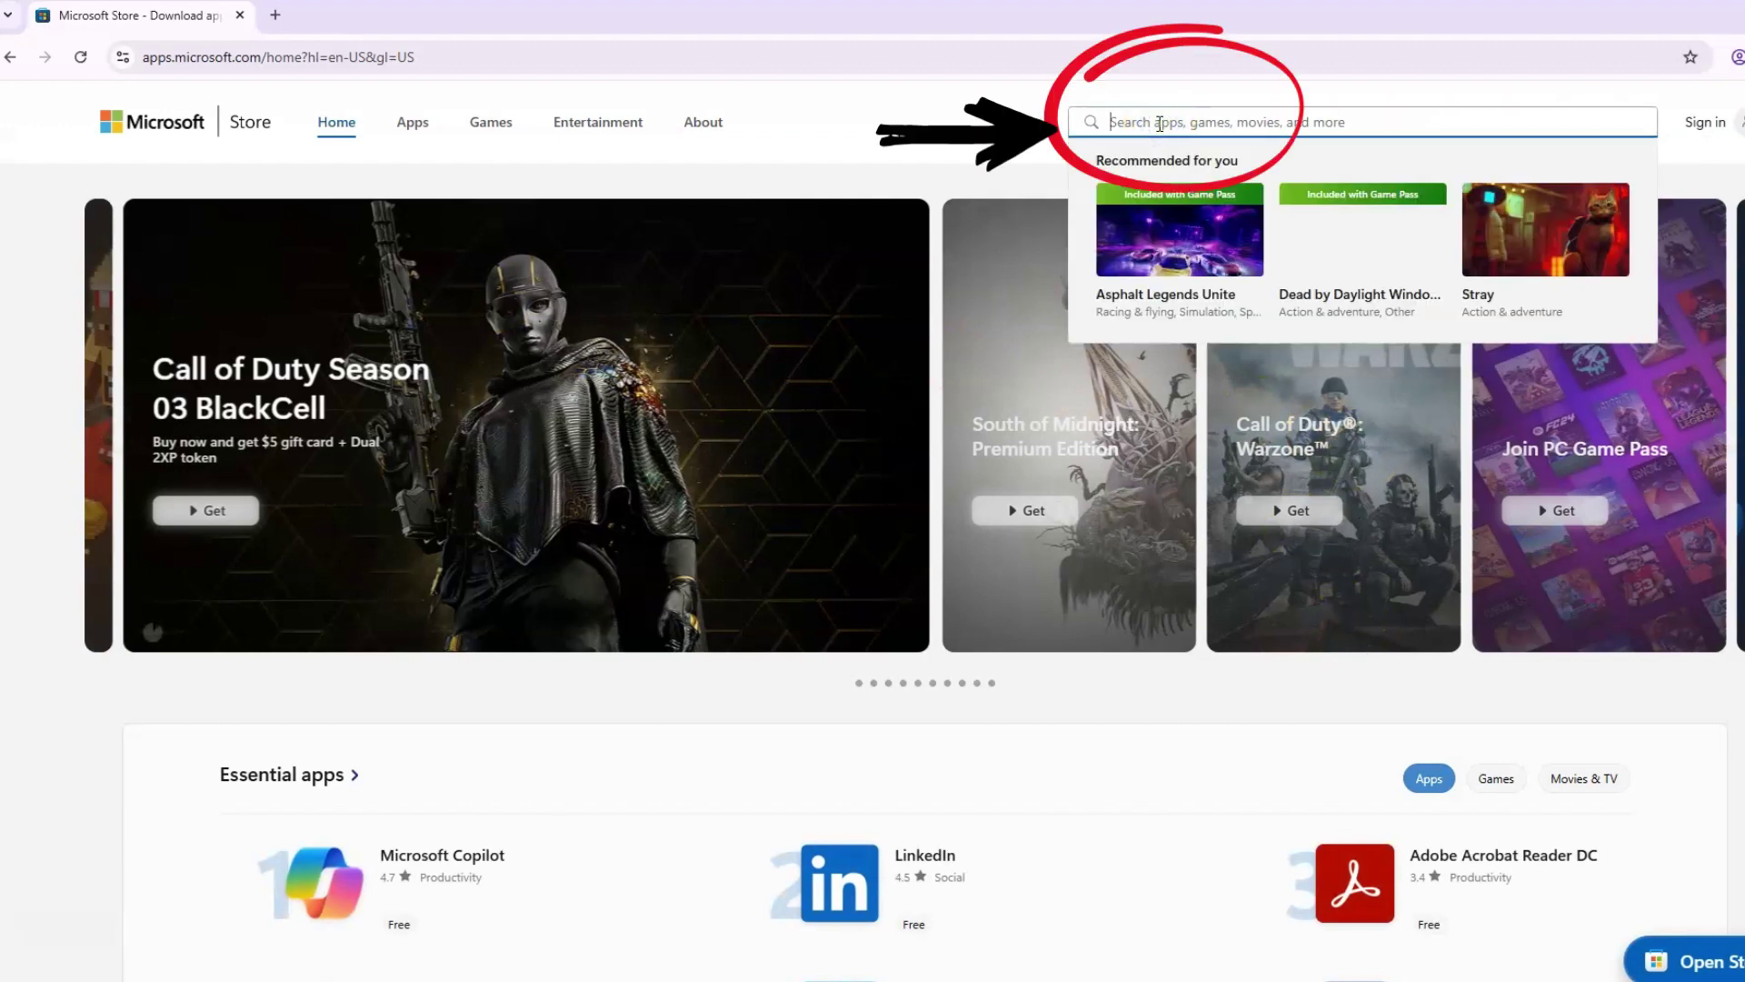
type("power BI")
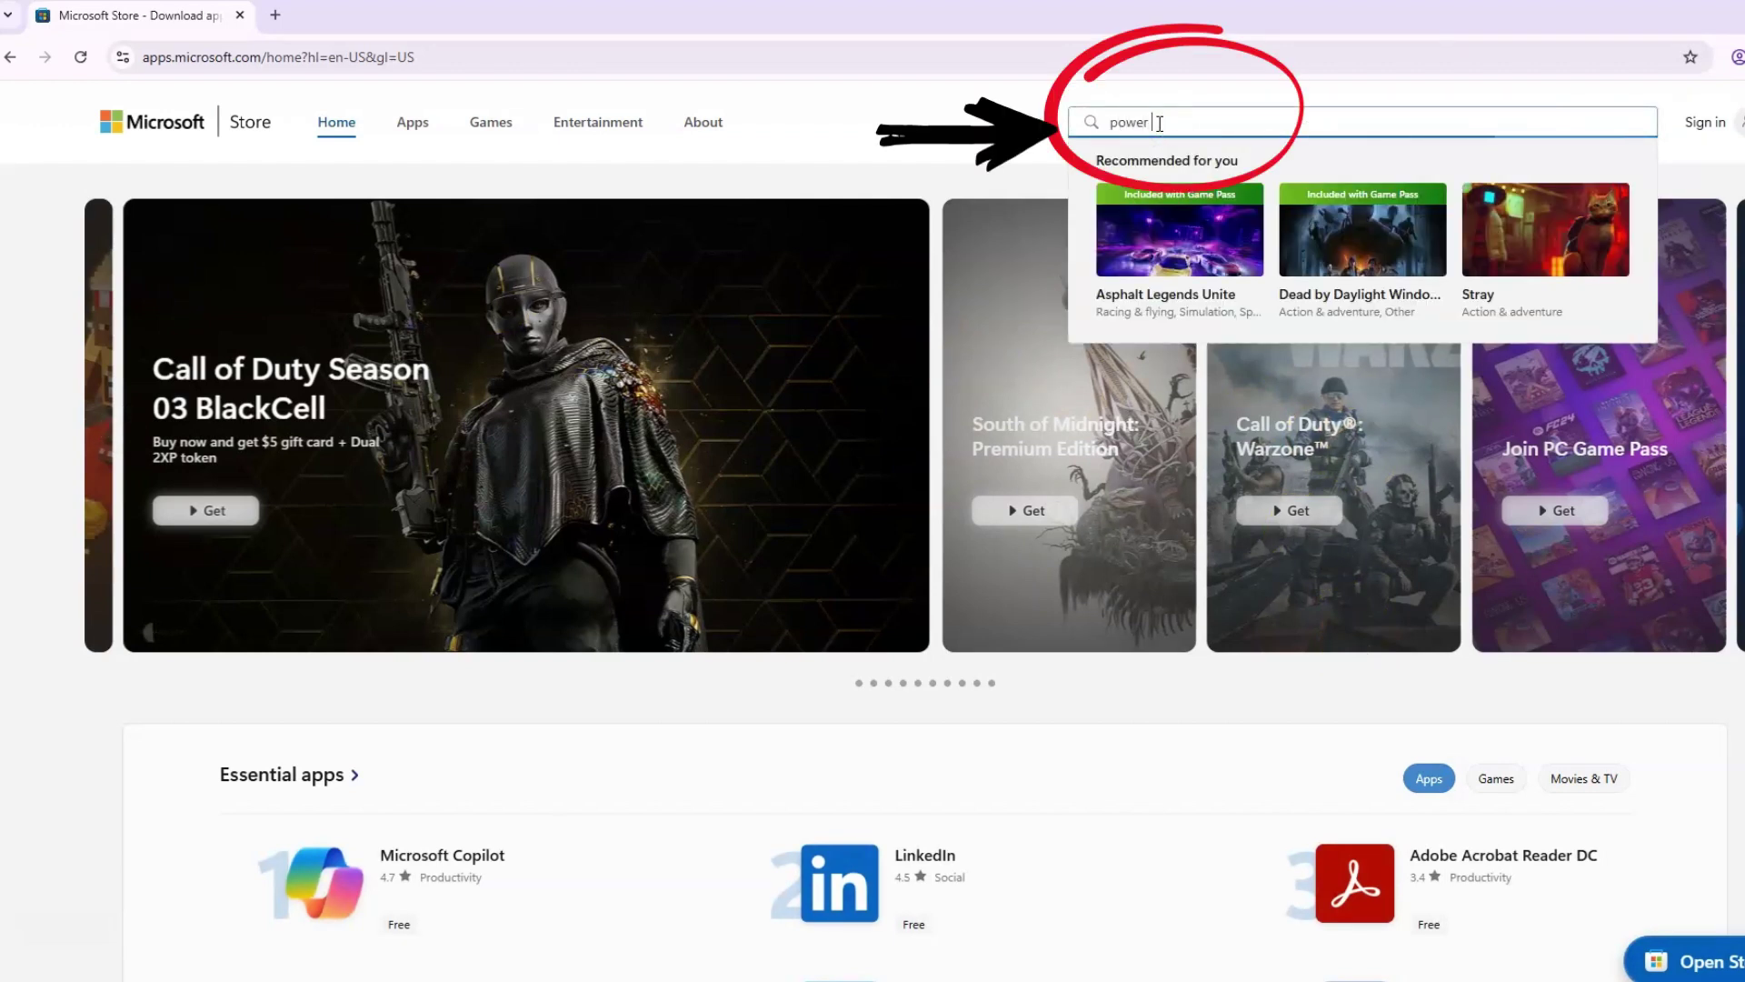
type(" Desk")
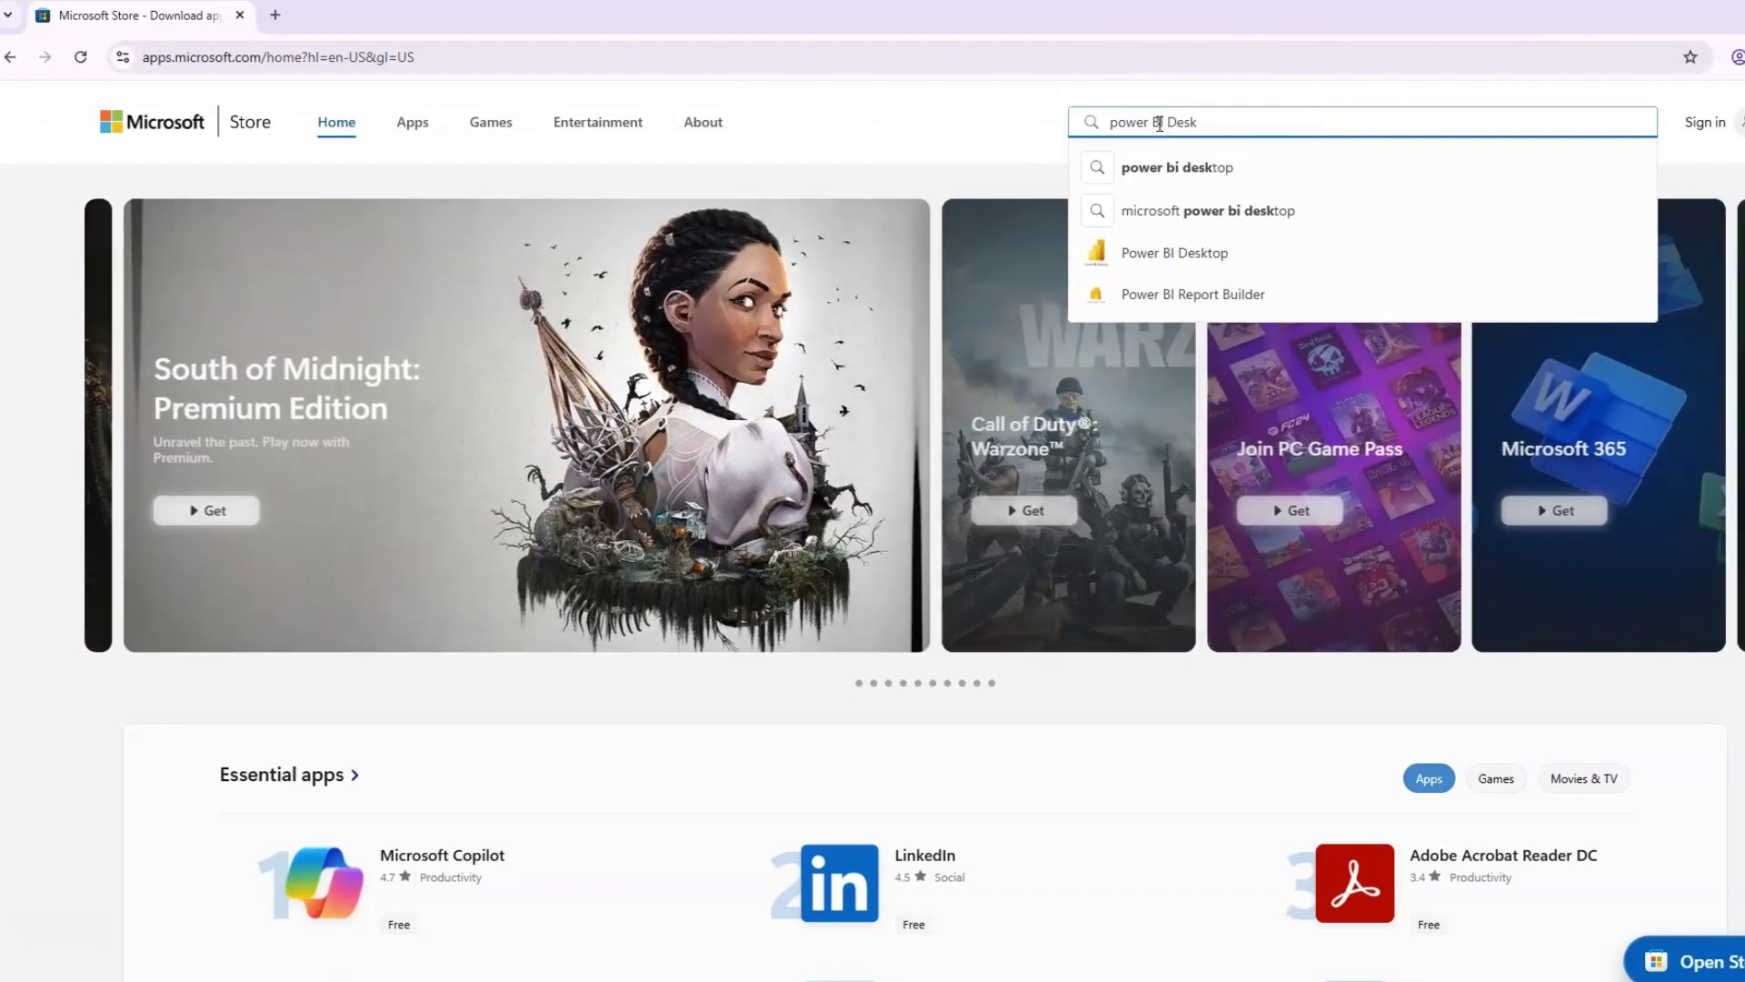
key("Down")
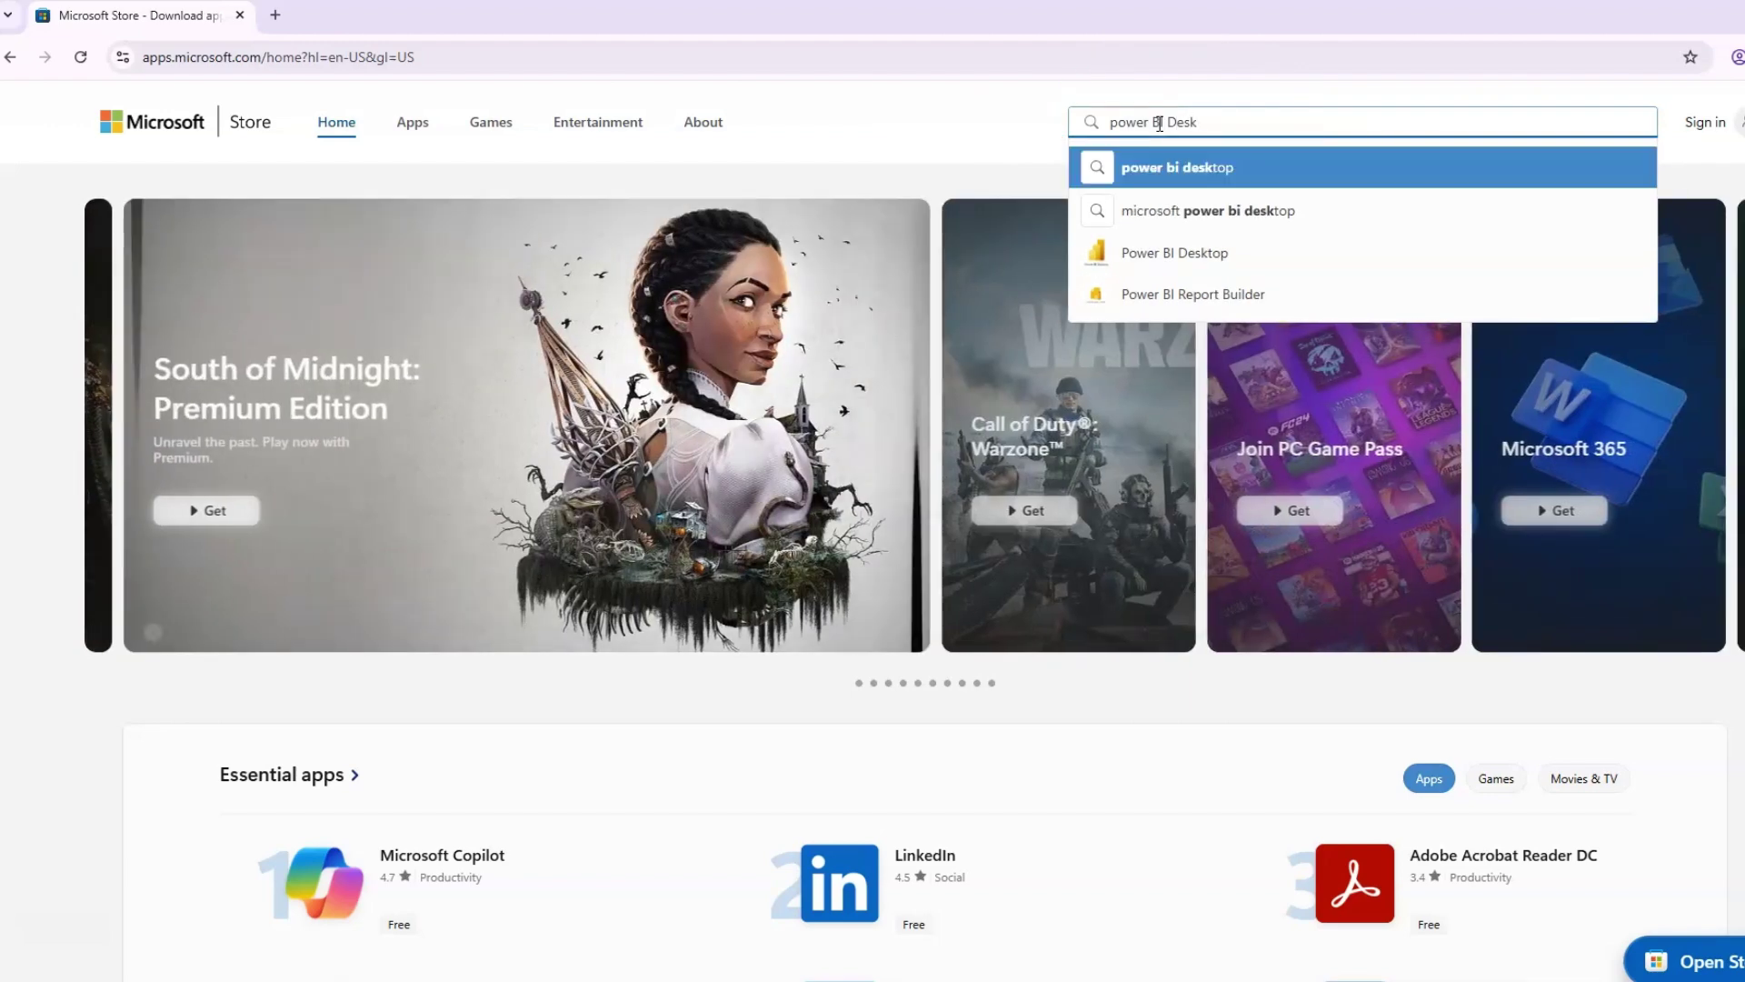
Download the Power BI Desktop installer from its Store app page and run it from Chrome's downloads
left_click(1178, 252)
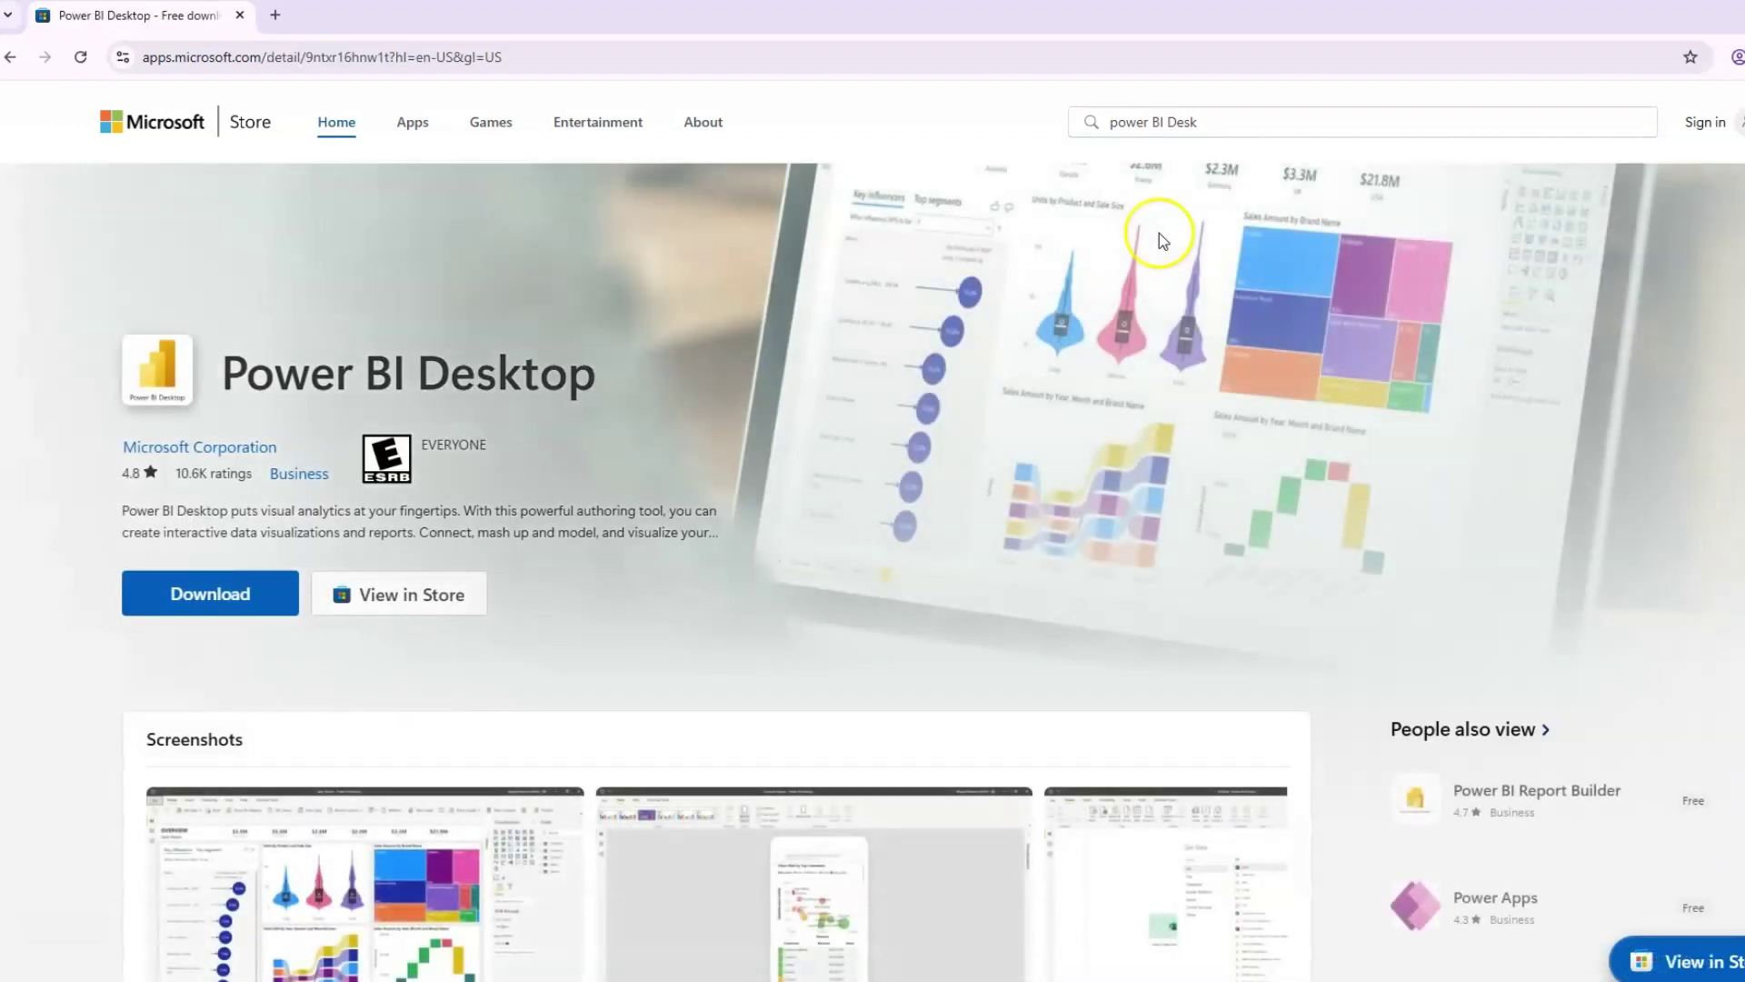
left_click(177, 604)
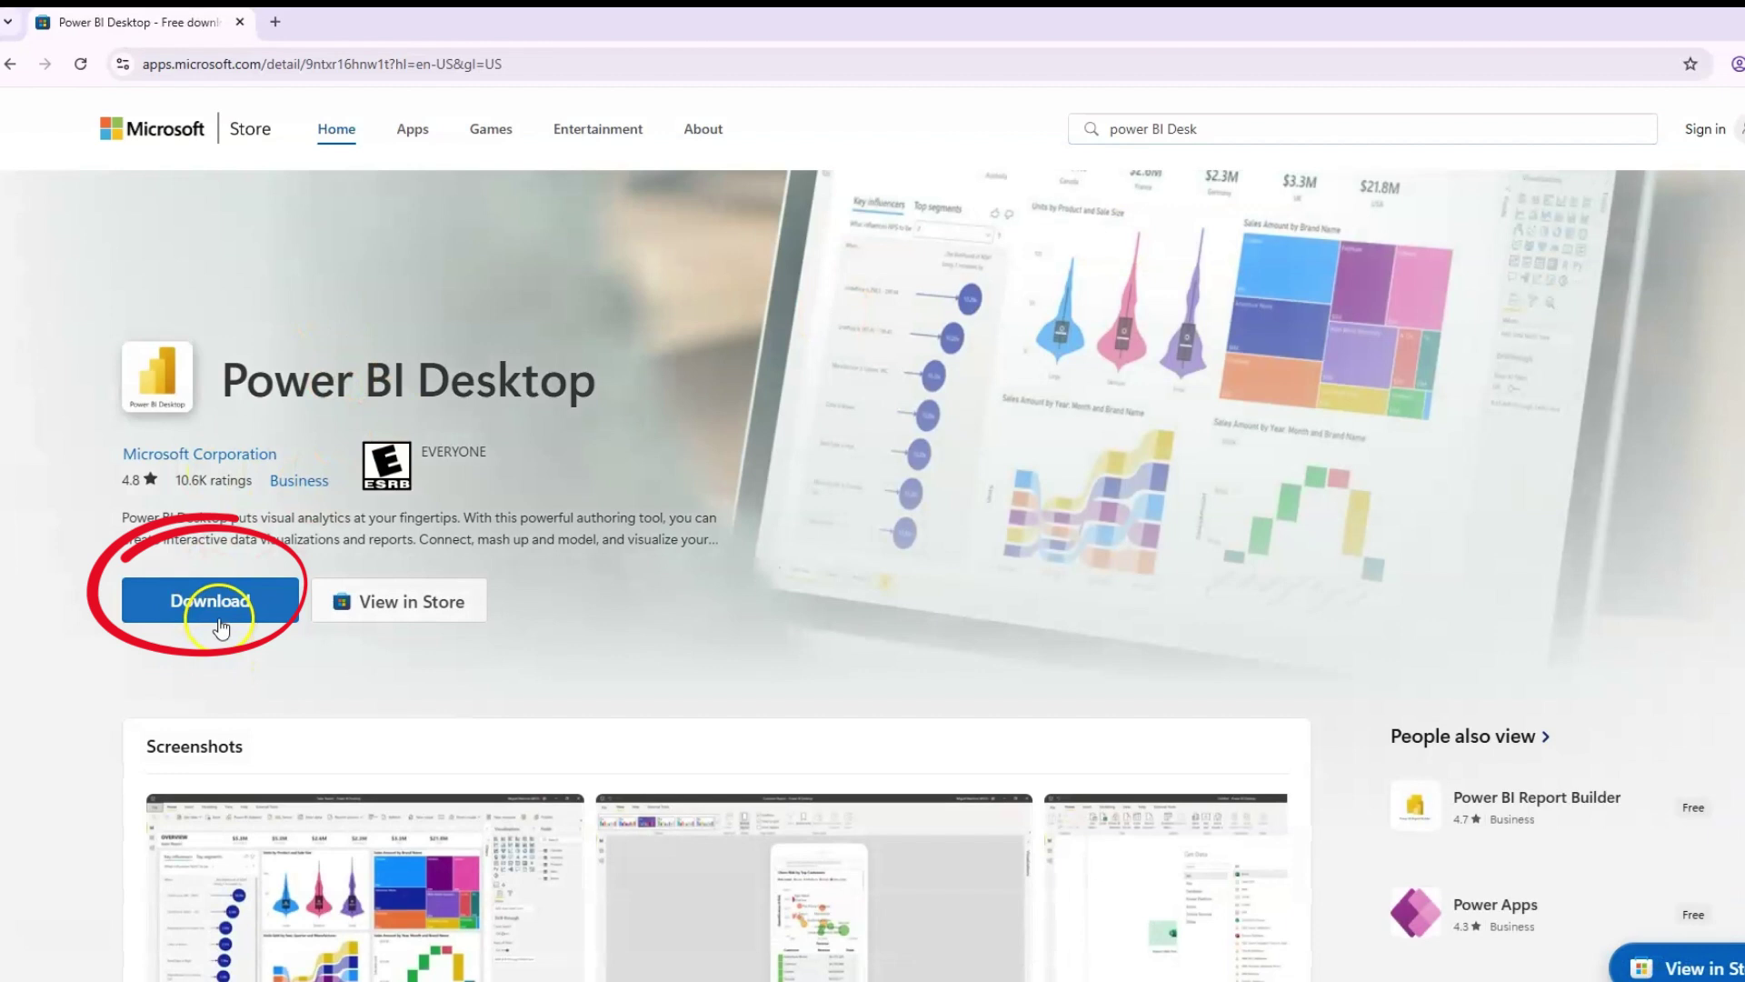
left_click(219, 625)
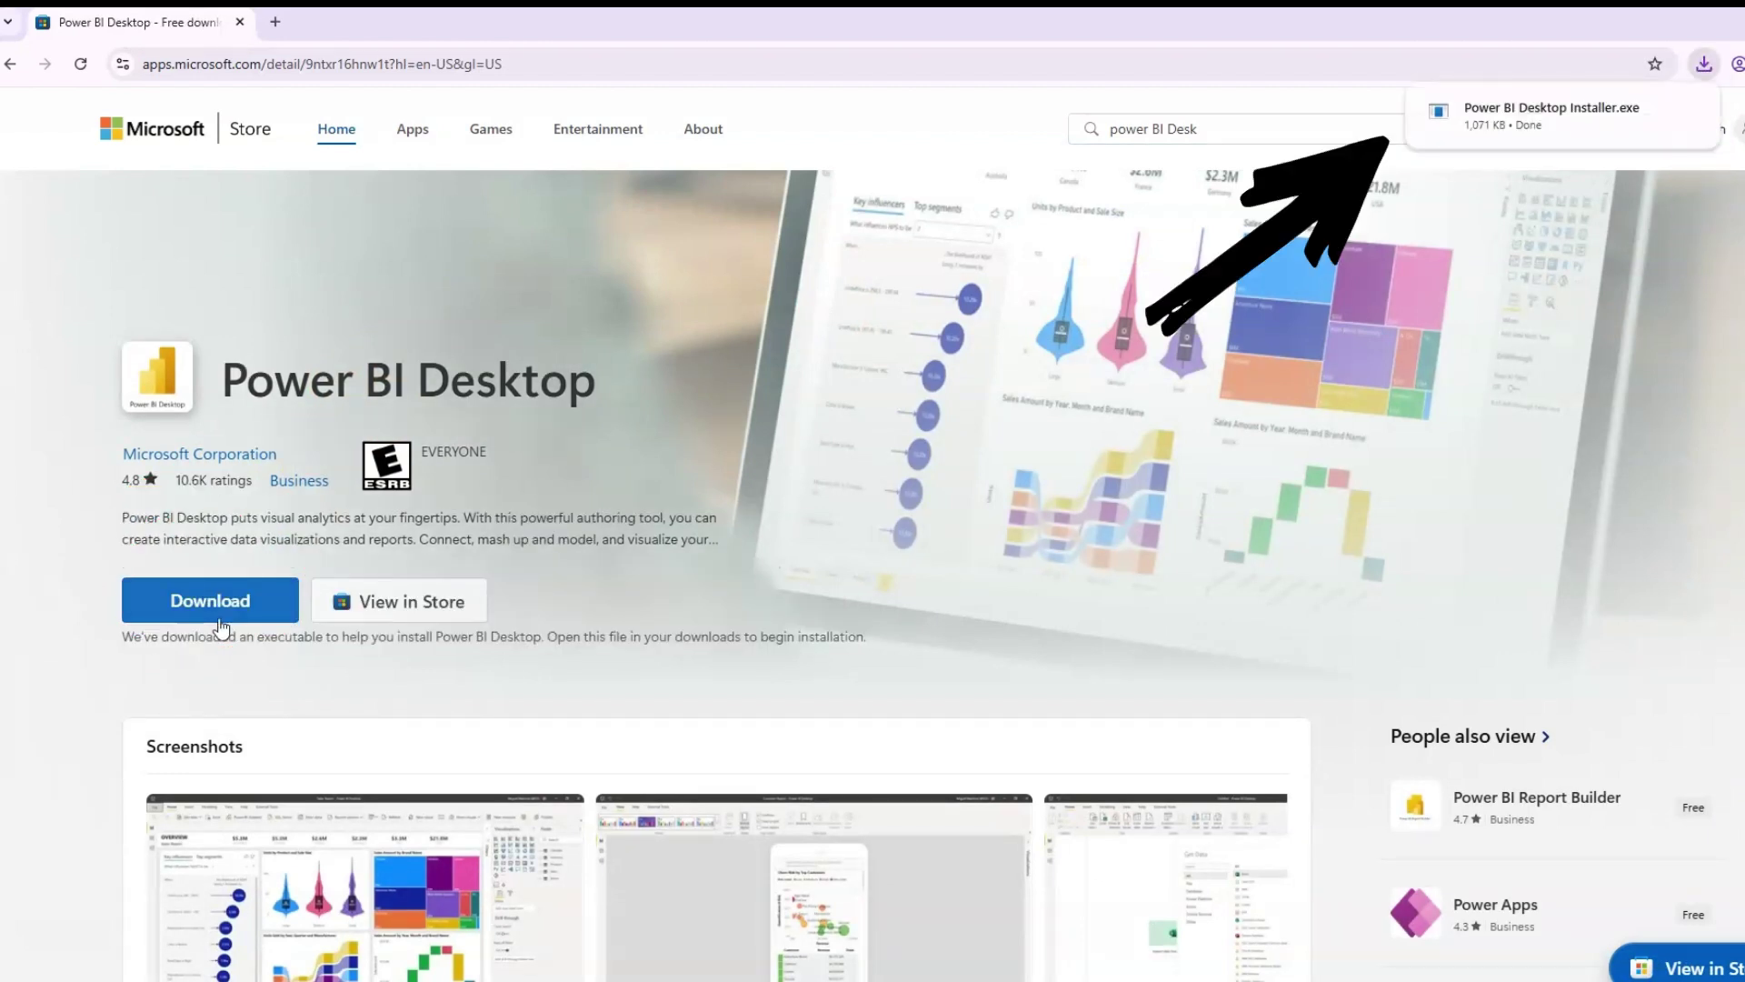
mouse_move(1652, 113)
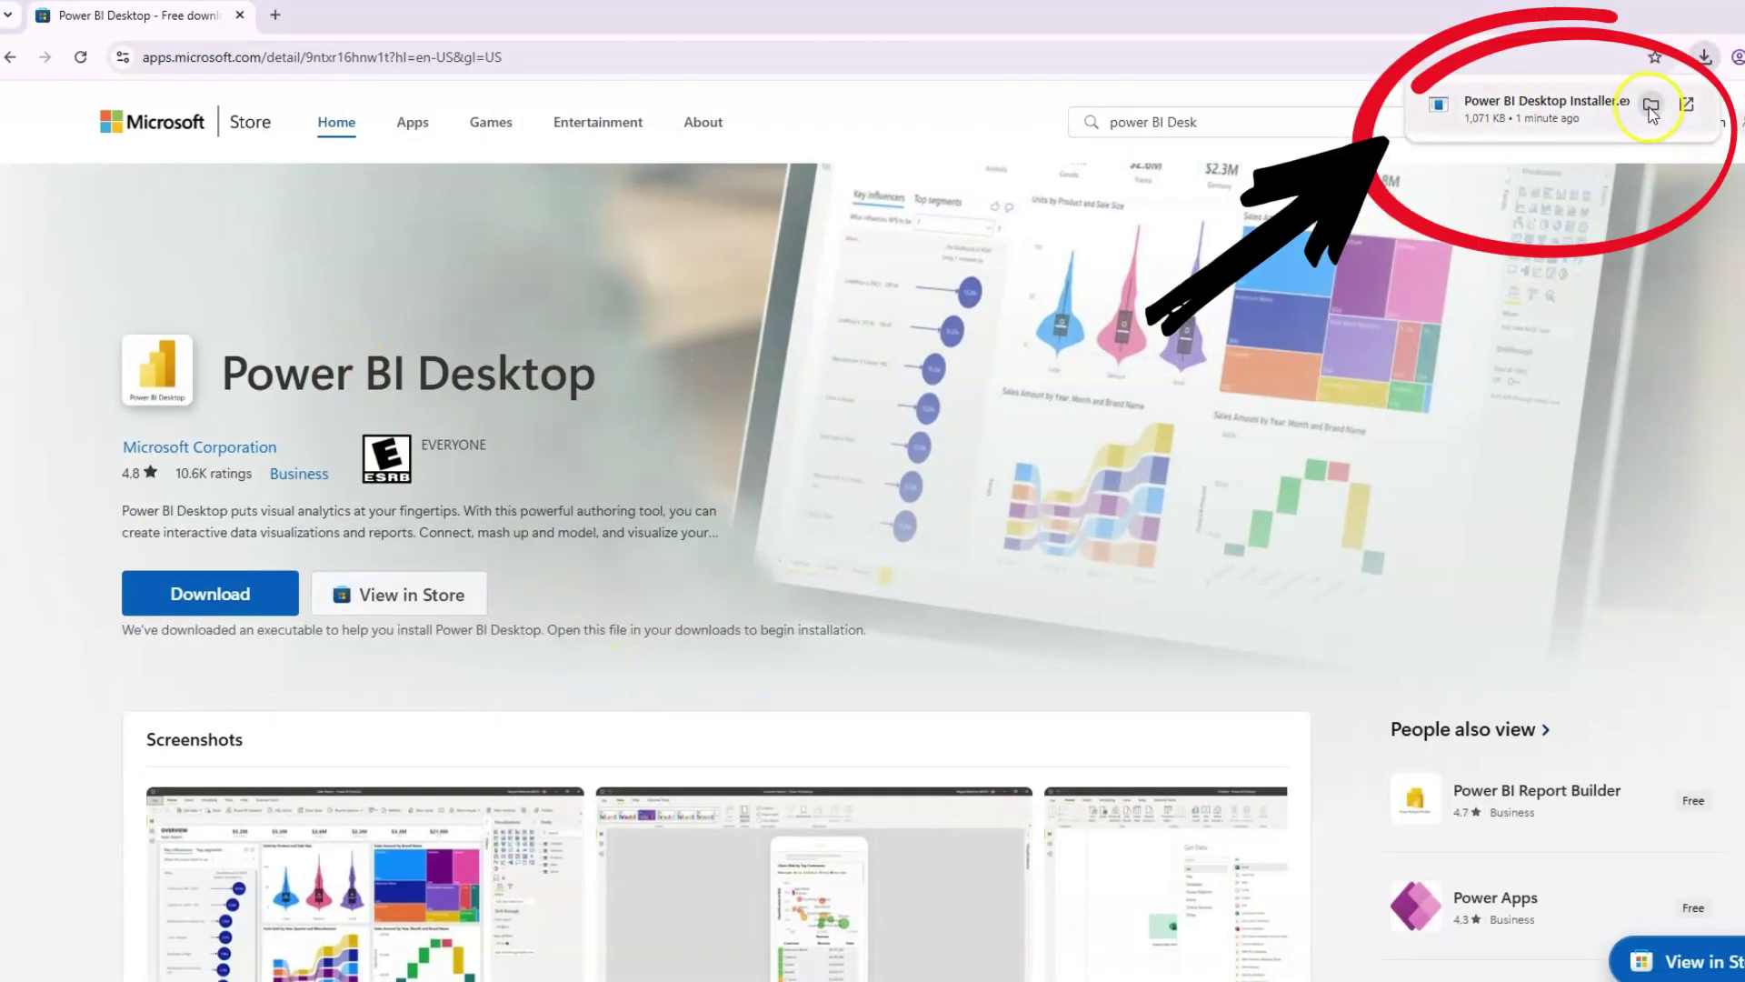
left_click(1545, 107)
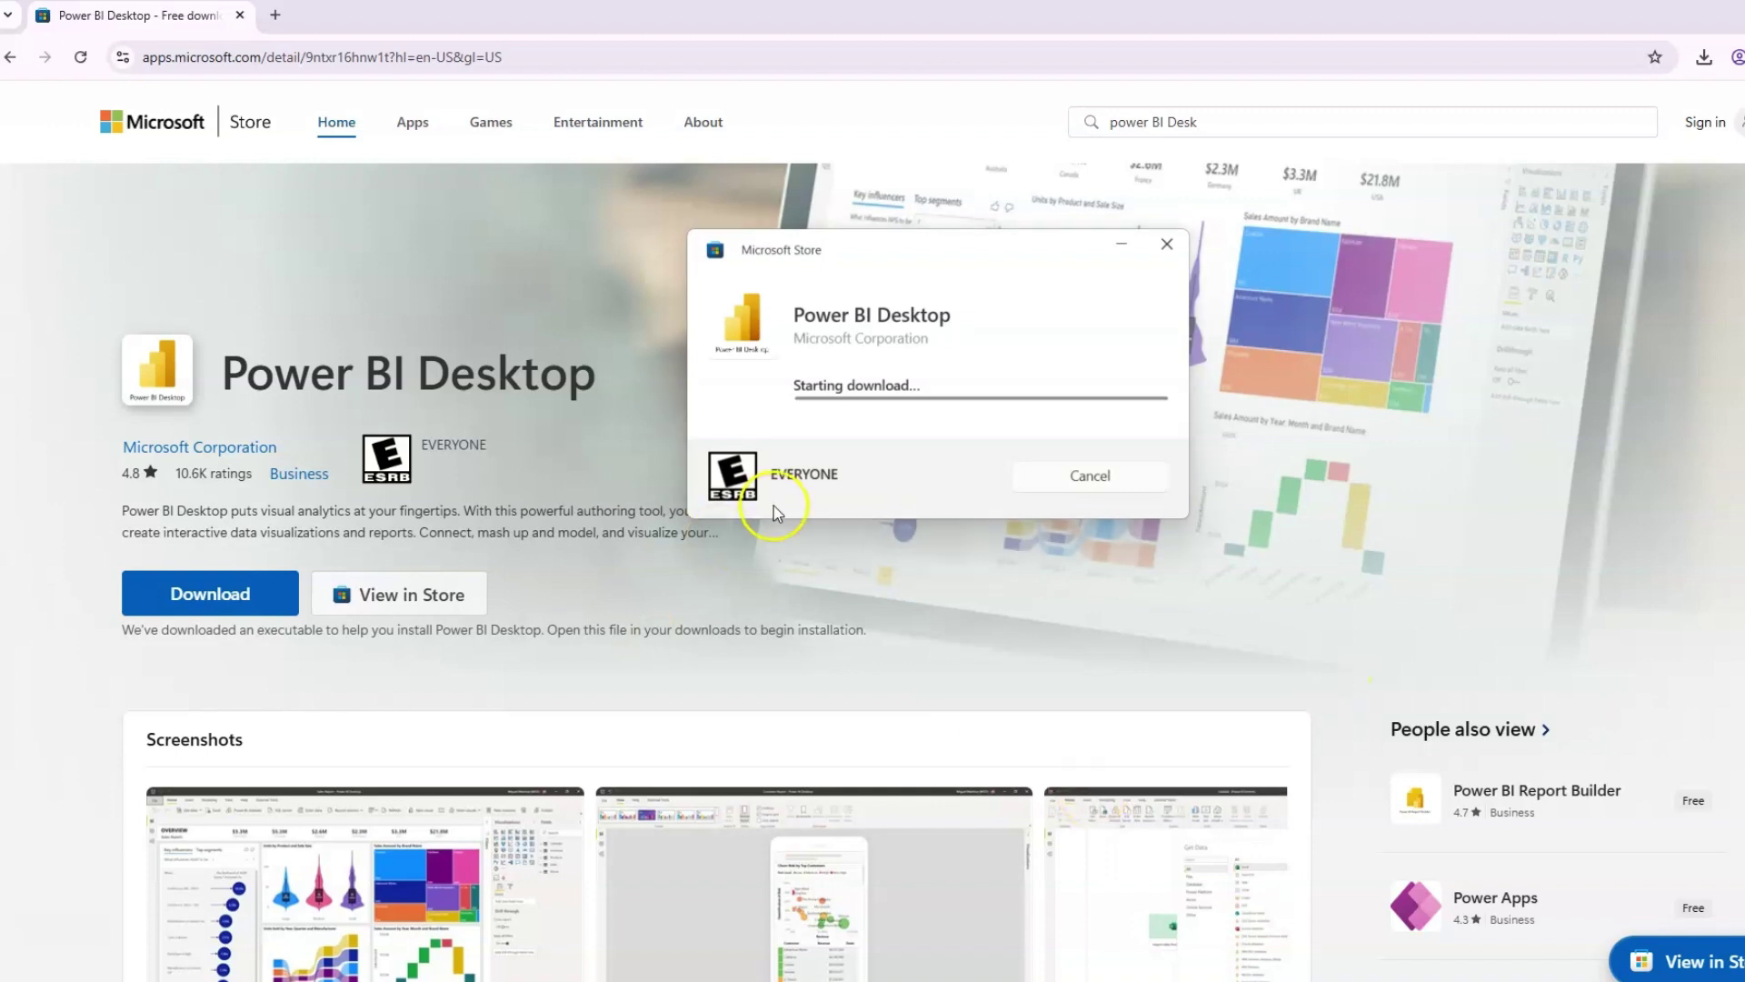
Open the Microsoft Power BI Desktop Download Center page from the pasted address in a new tab
left_click(276, 15)
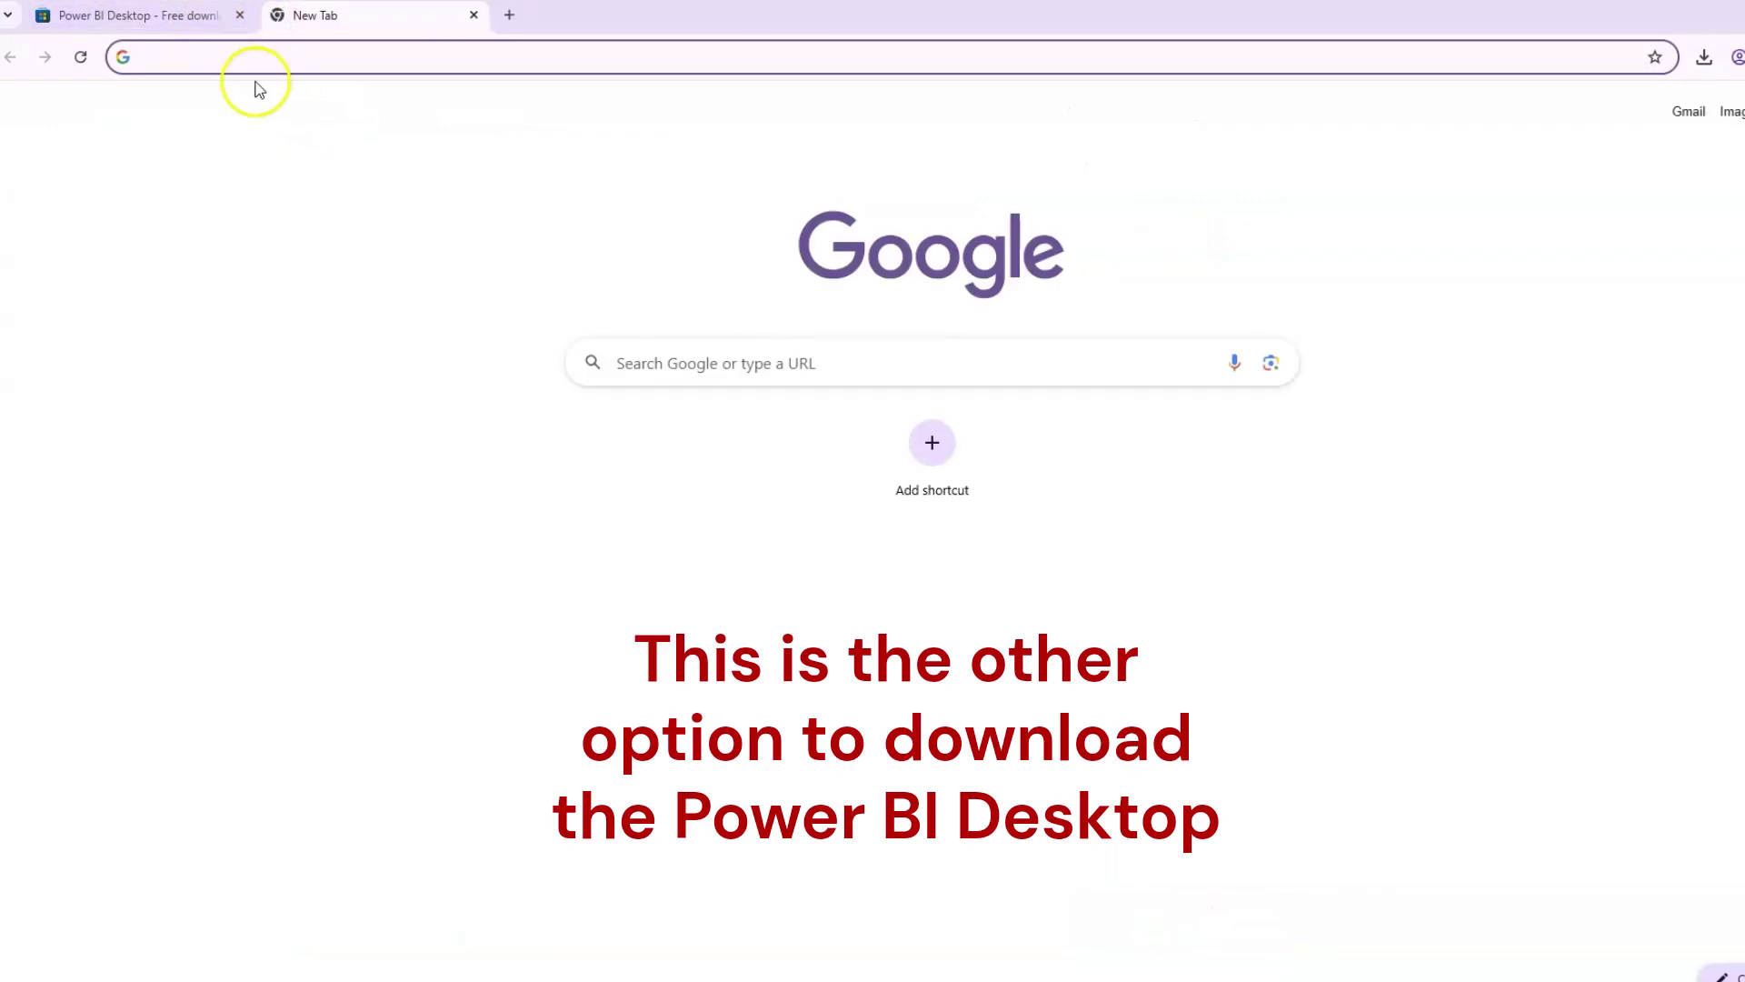
type("https://www.microsoft.com/en-us/download/details.aspx?id=58494")
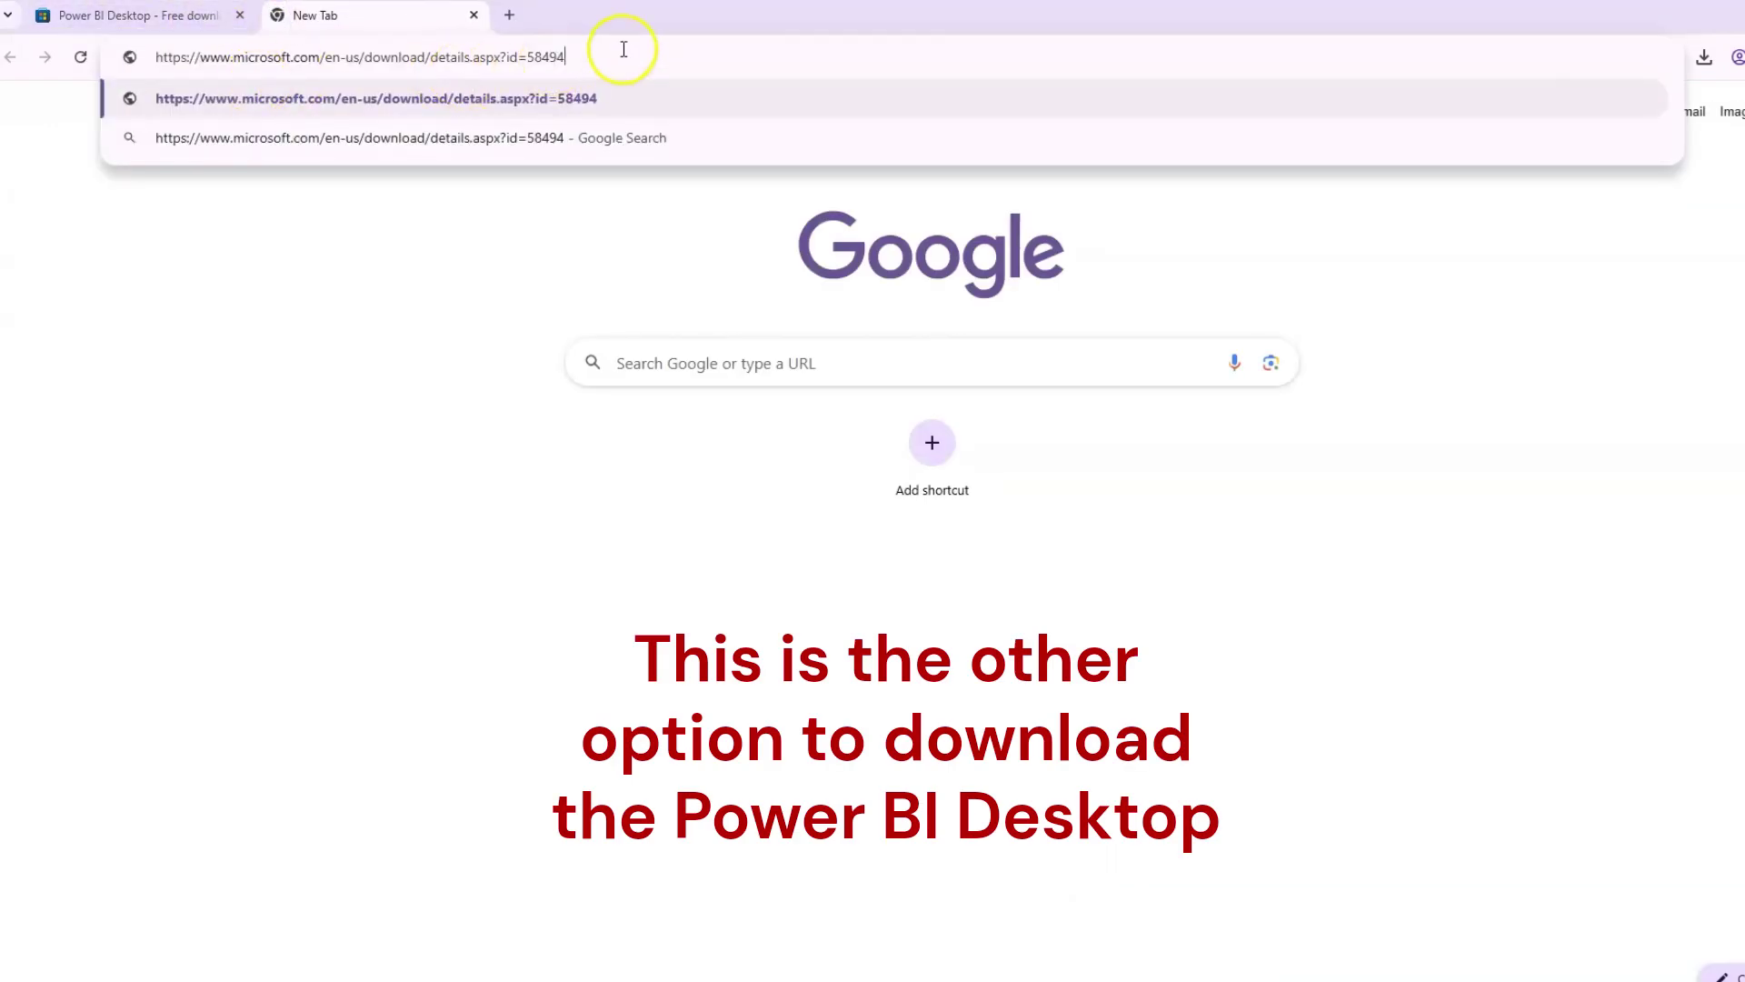
key("Return")
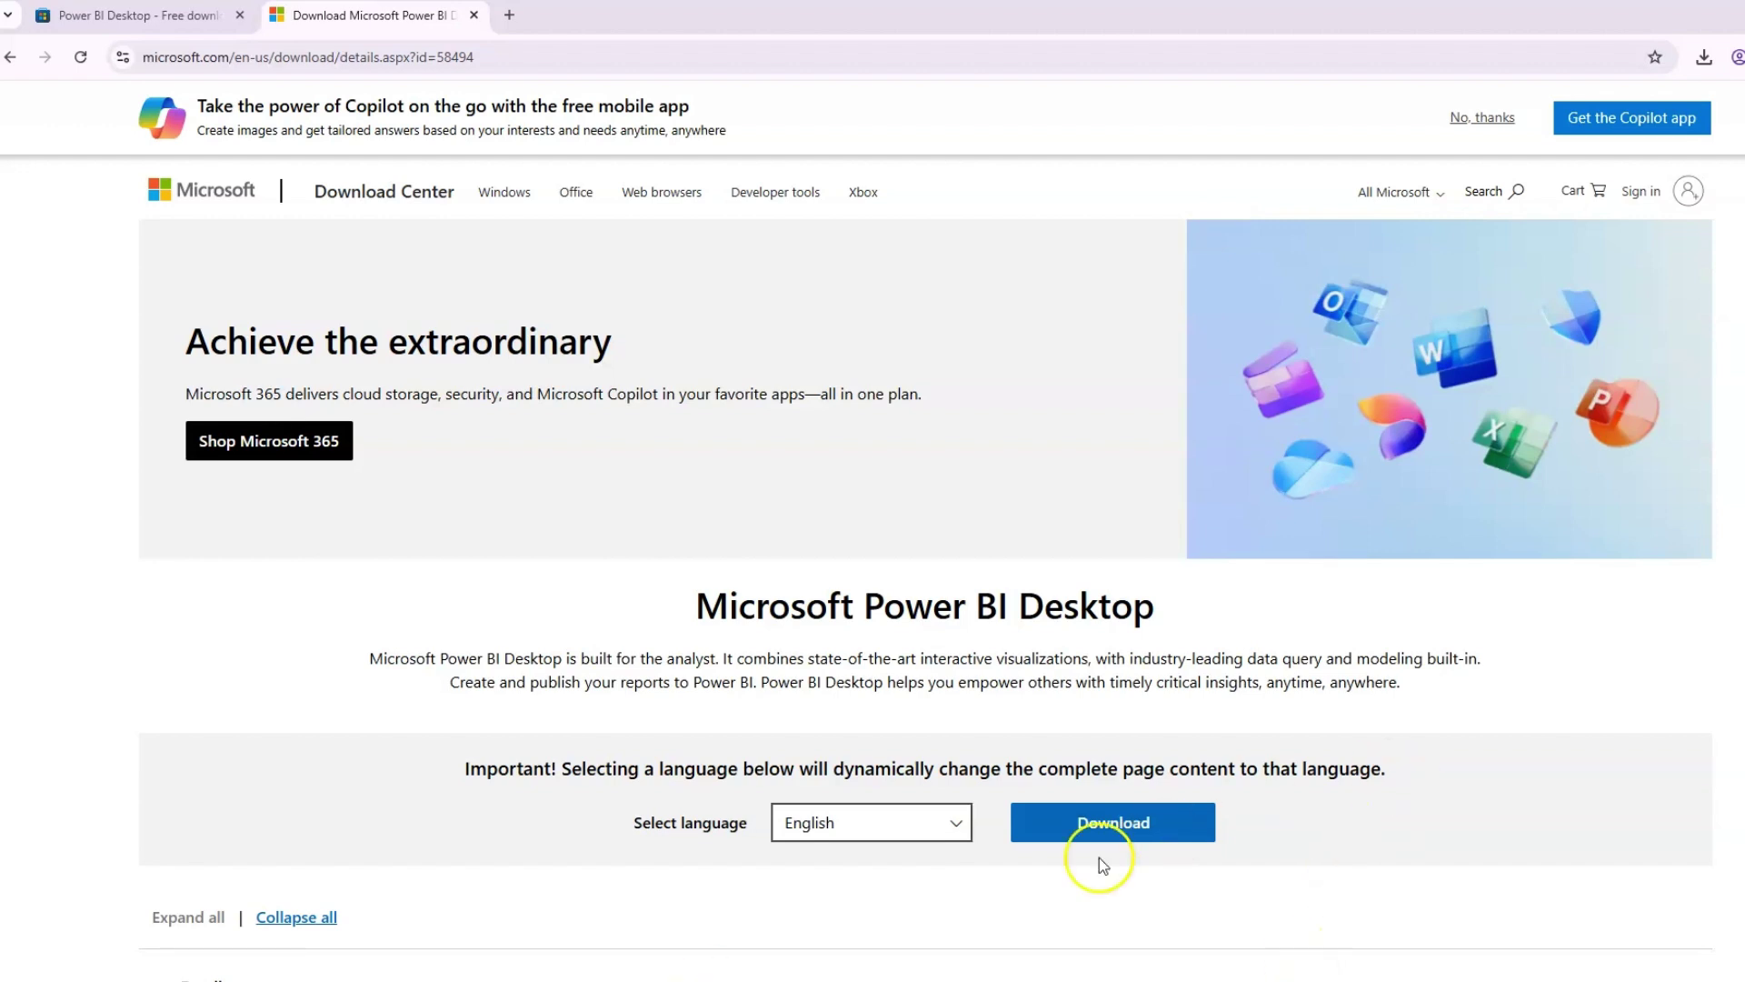
left_click_drag(695, 608, 1147, 597)
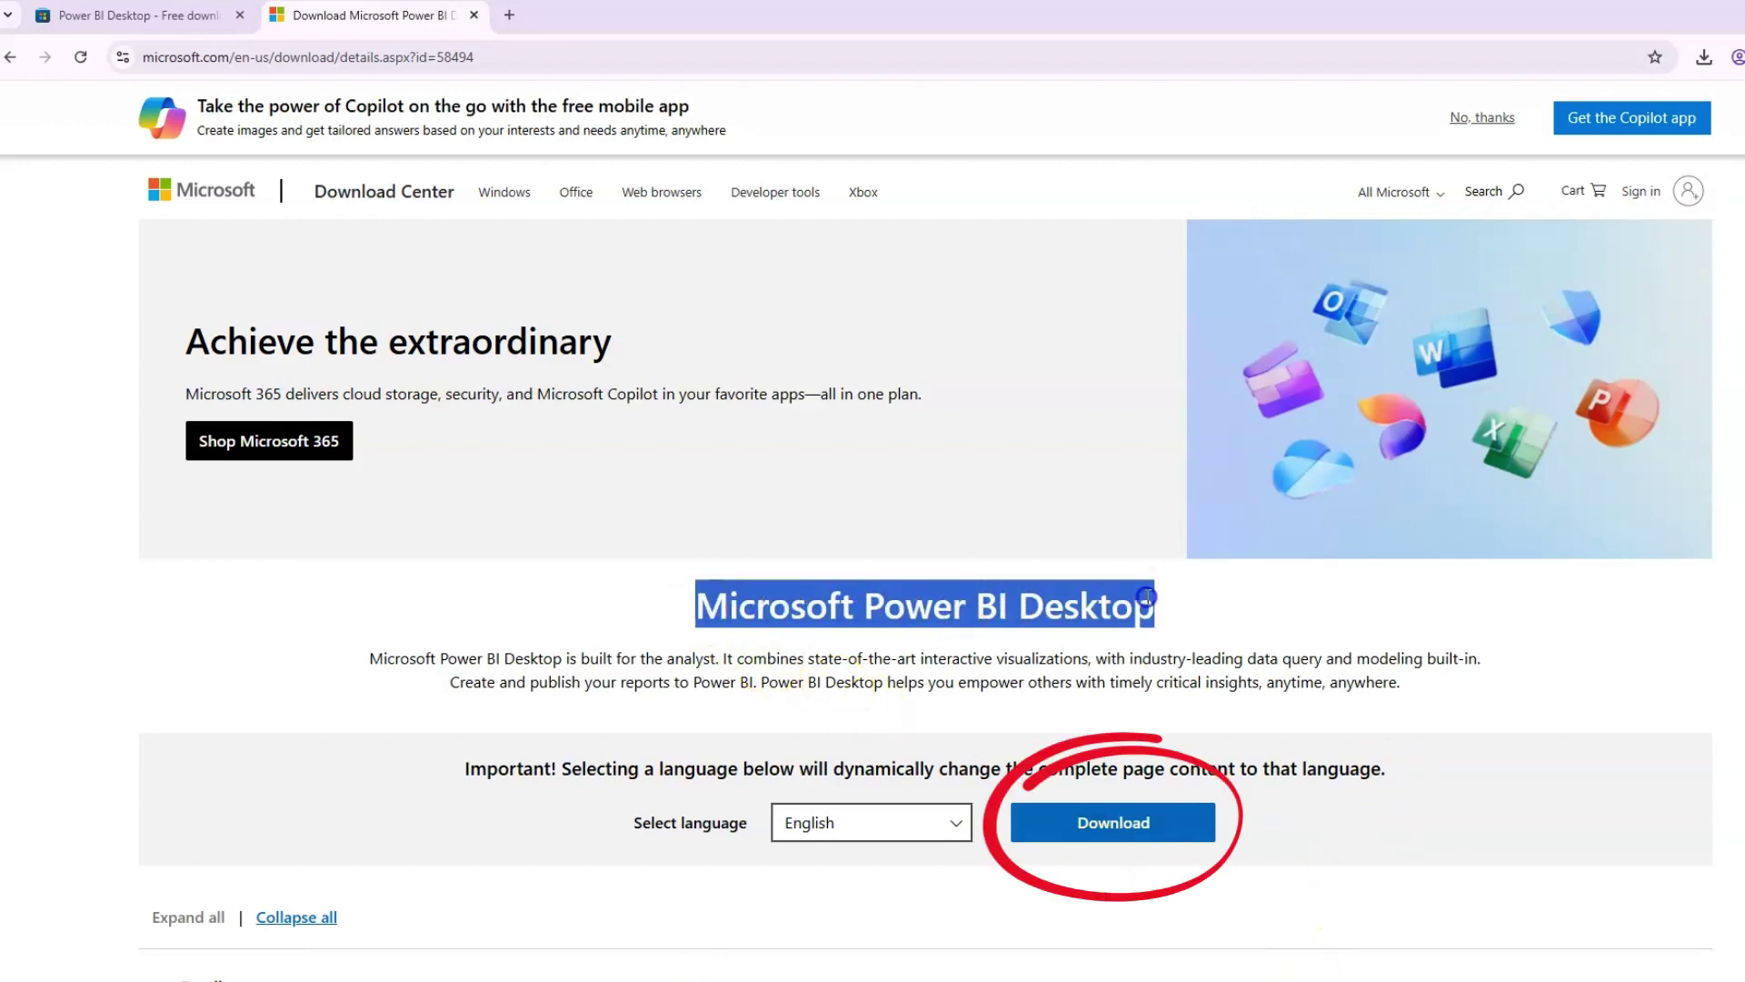
Select PBIDesktopSetup_x64.exe from the download list, then return to the Store download tab
left_click(1166, 838)
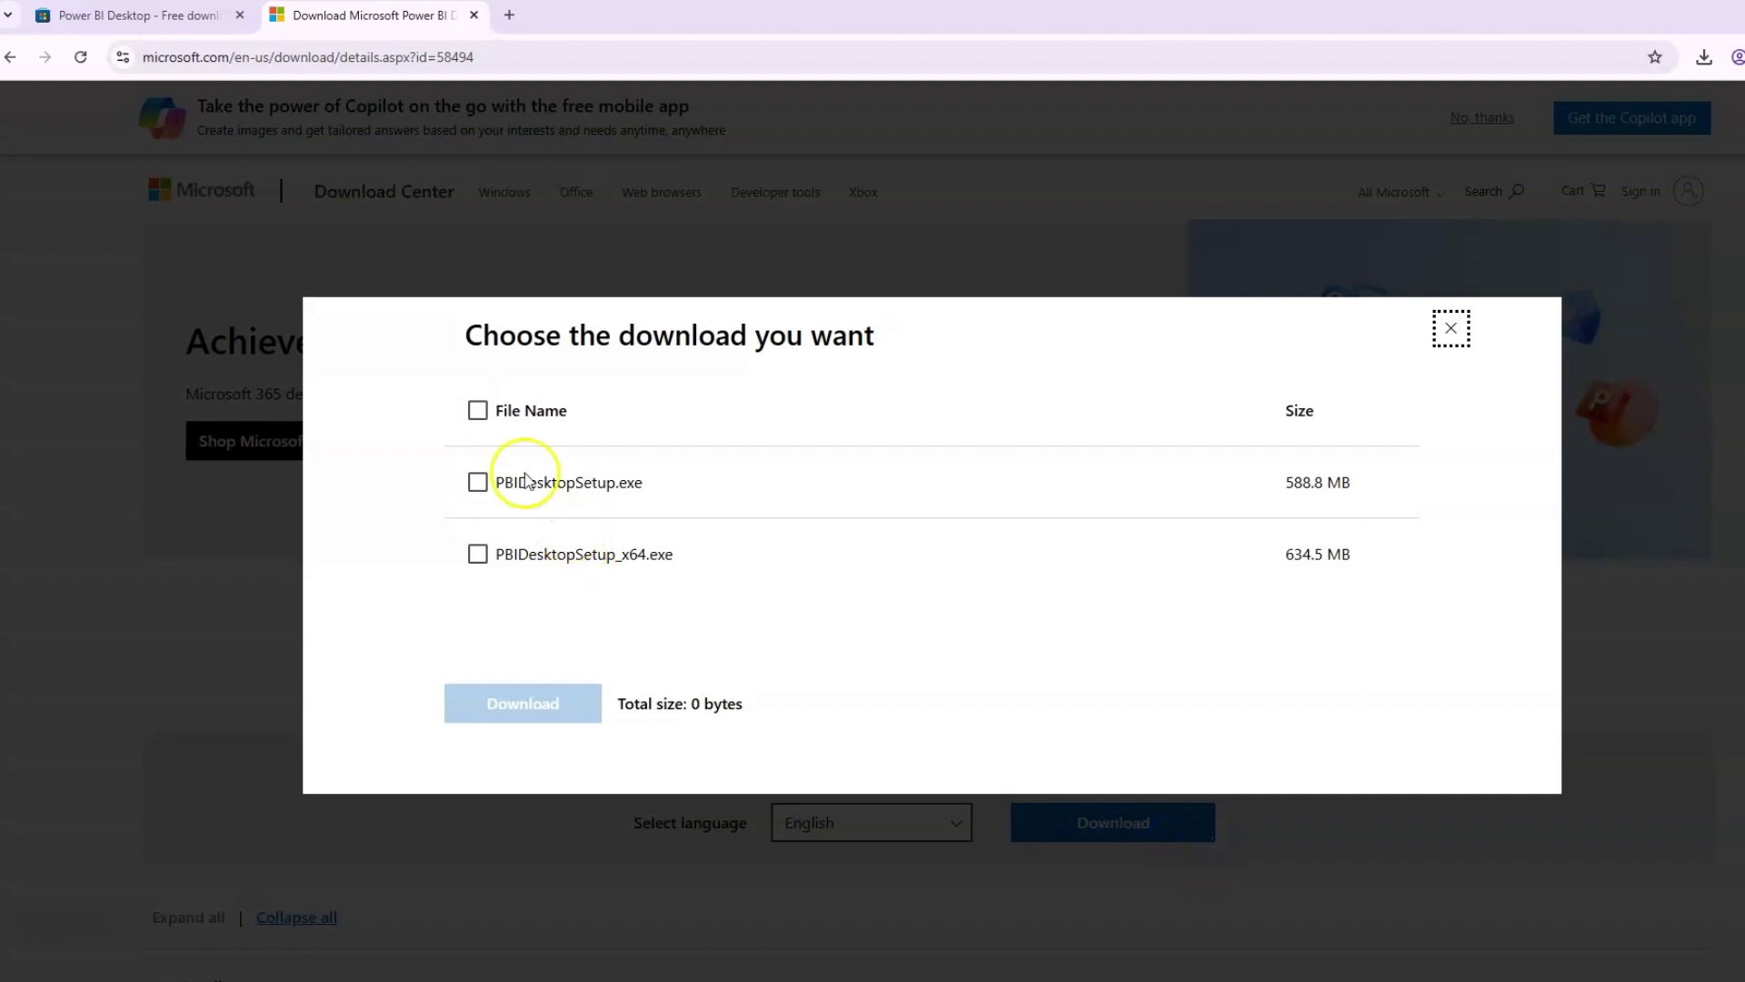
left_click_drag(677, 556, 479, 556)
left_click(477, 554)
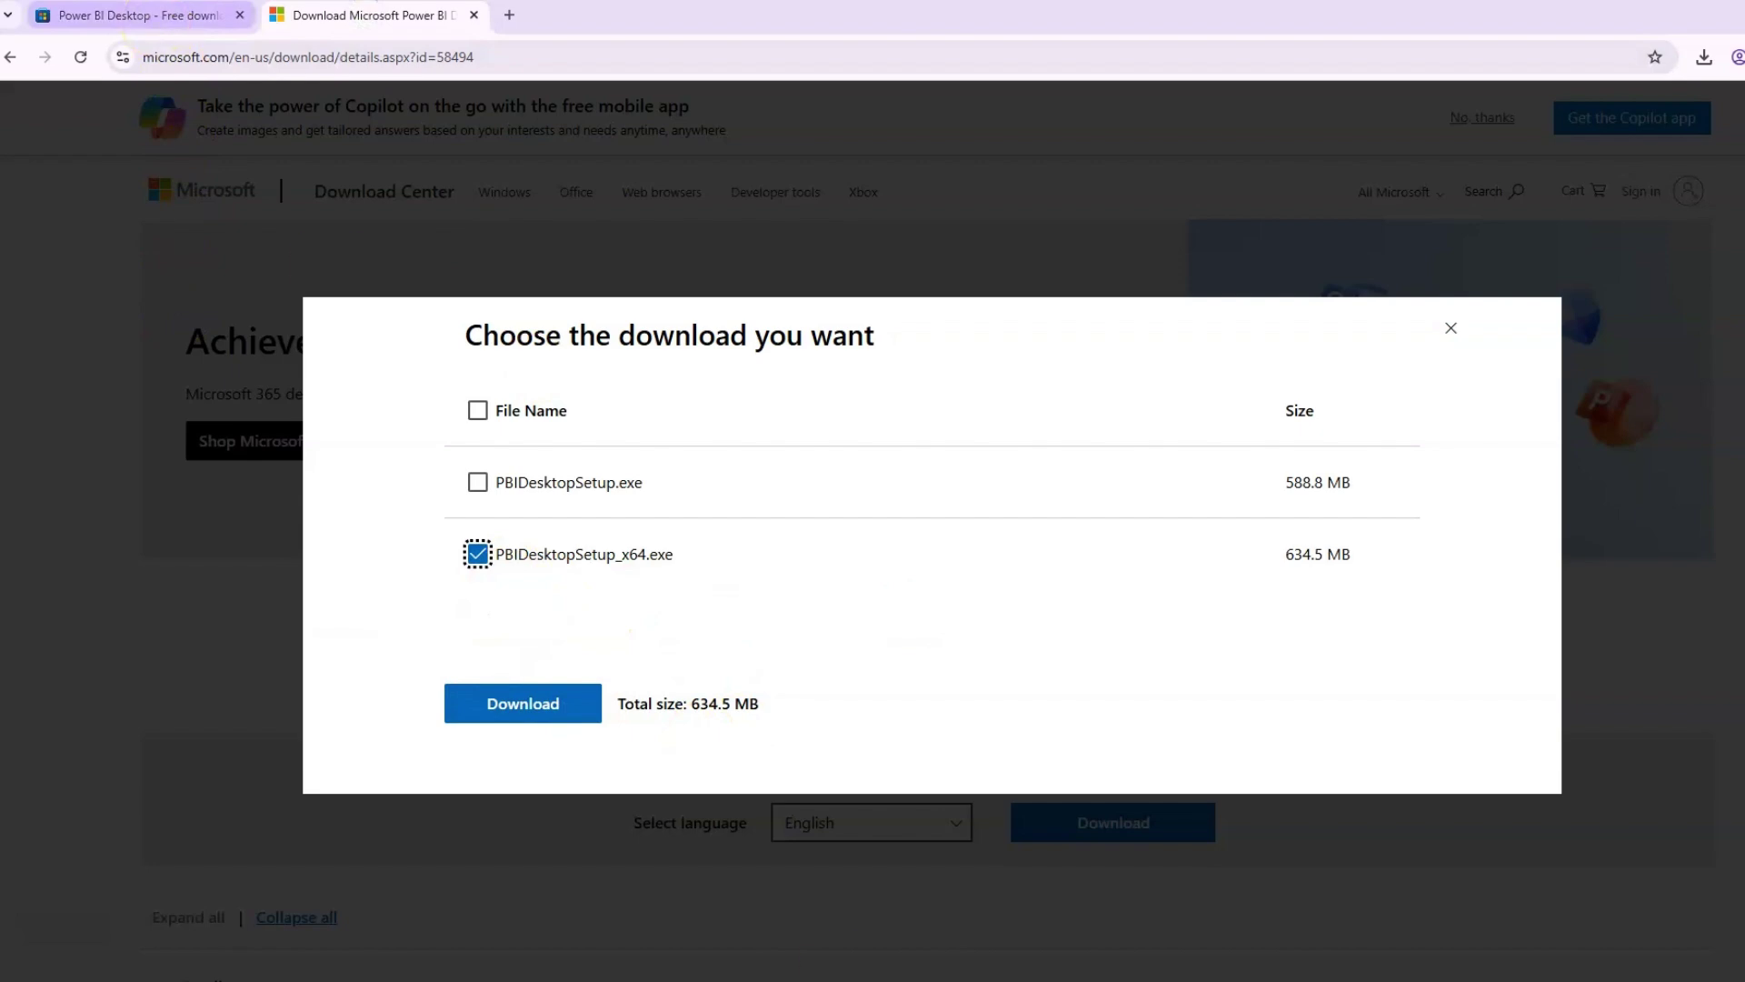
left_click(134, 15)
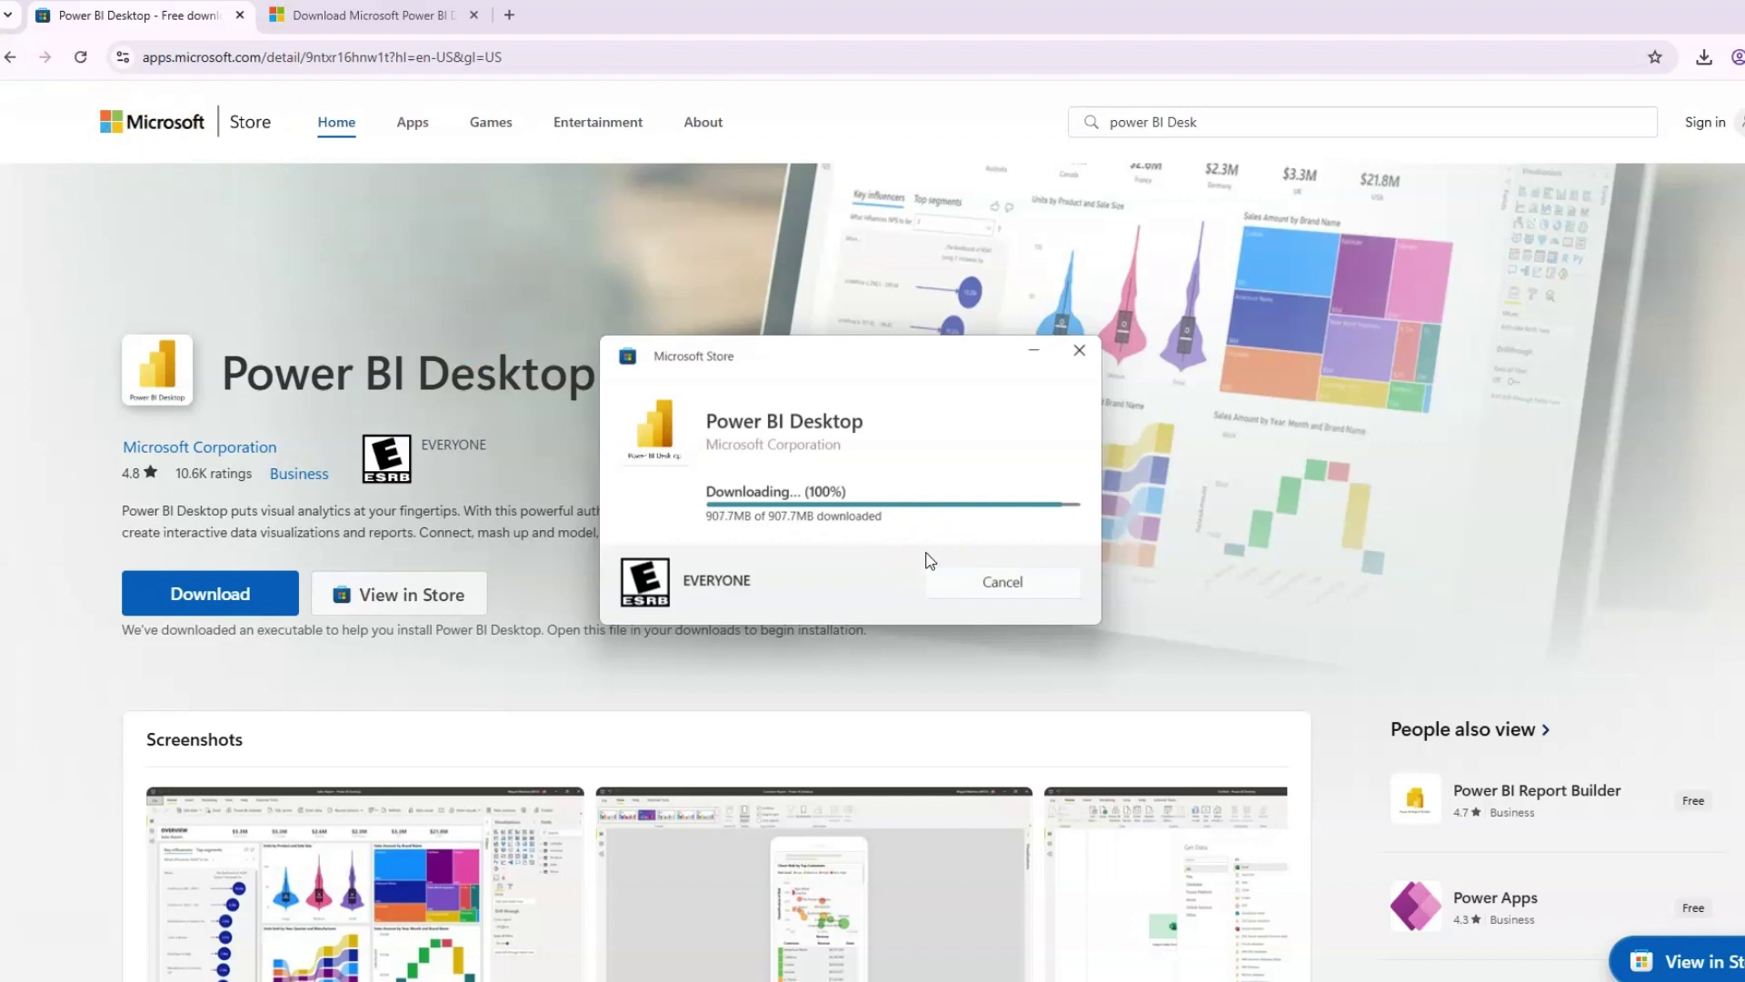
Let the Store install of Power BI Desktop finish, launch it, and bring up the PowerBI_Sales_Dataset workbook
left_click(405, 20)
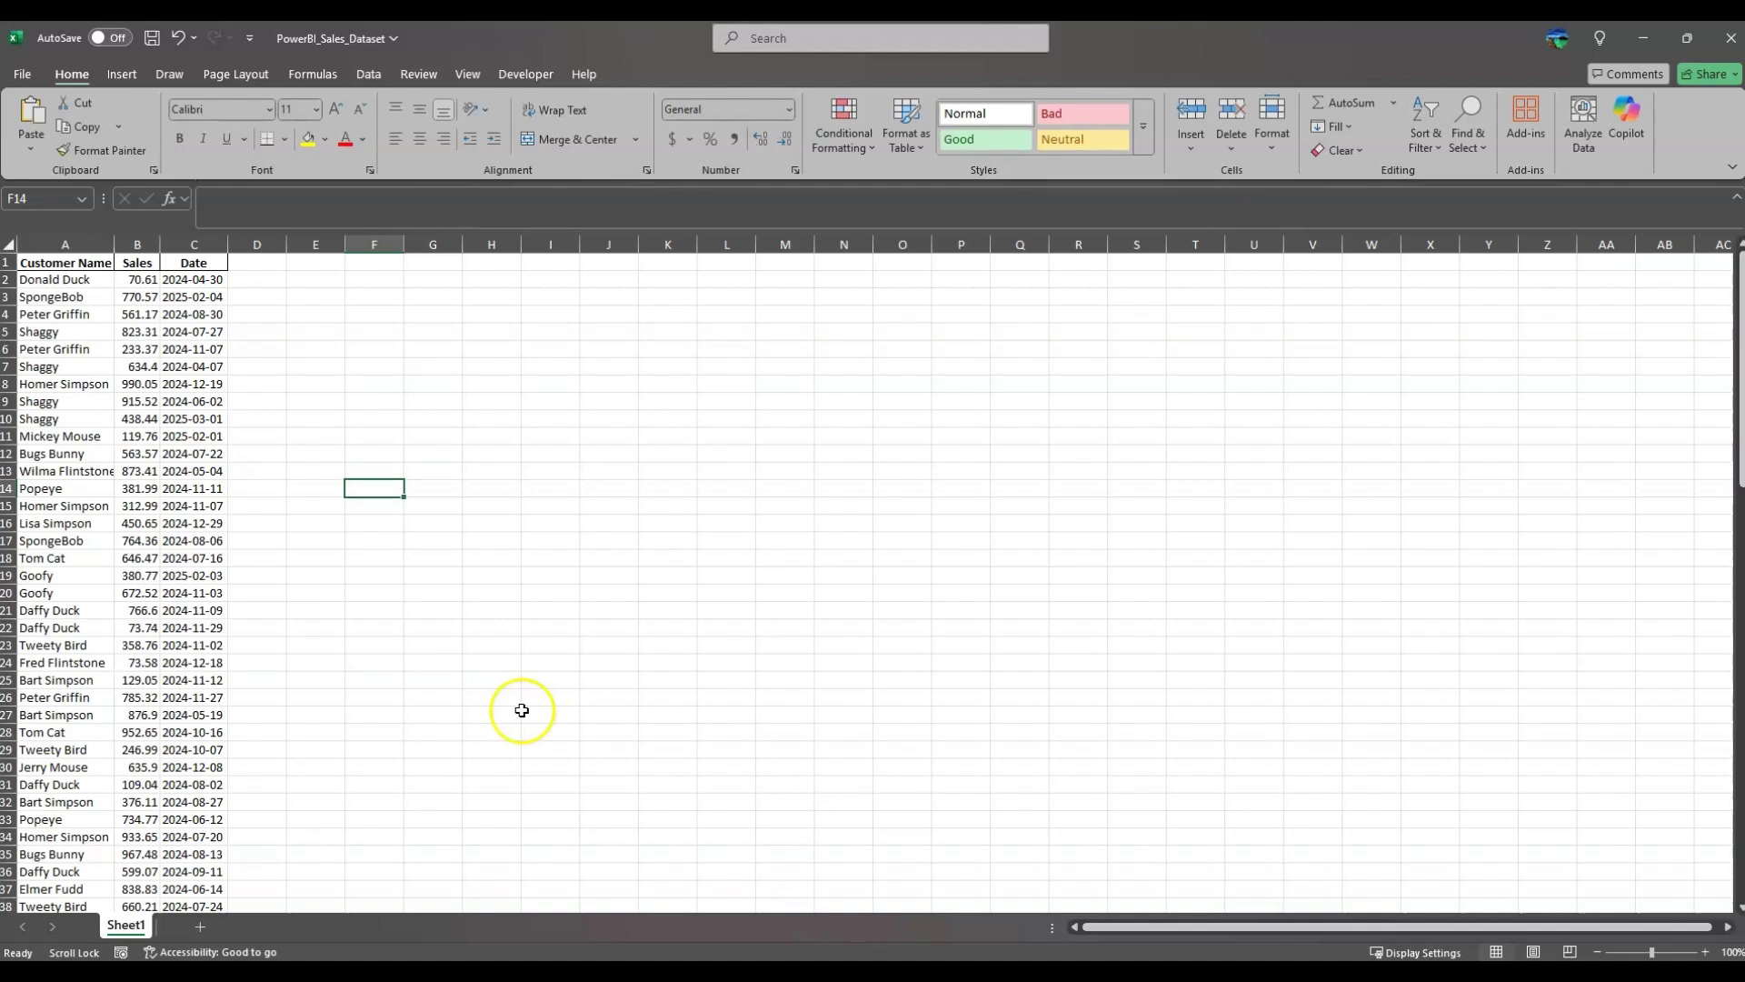
left_click(526, 700)
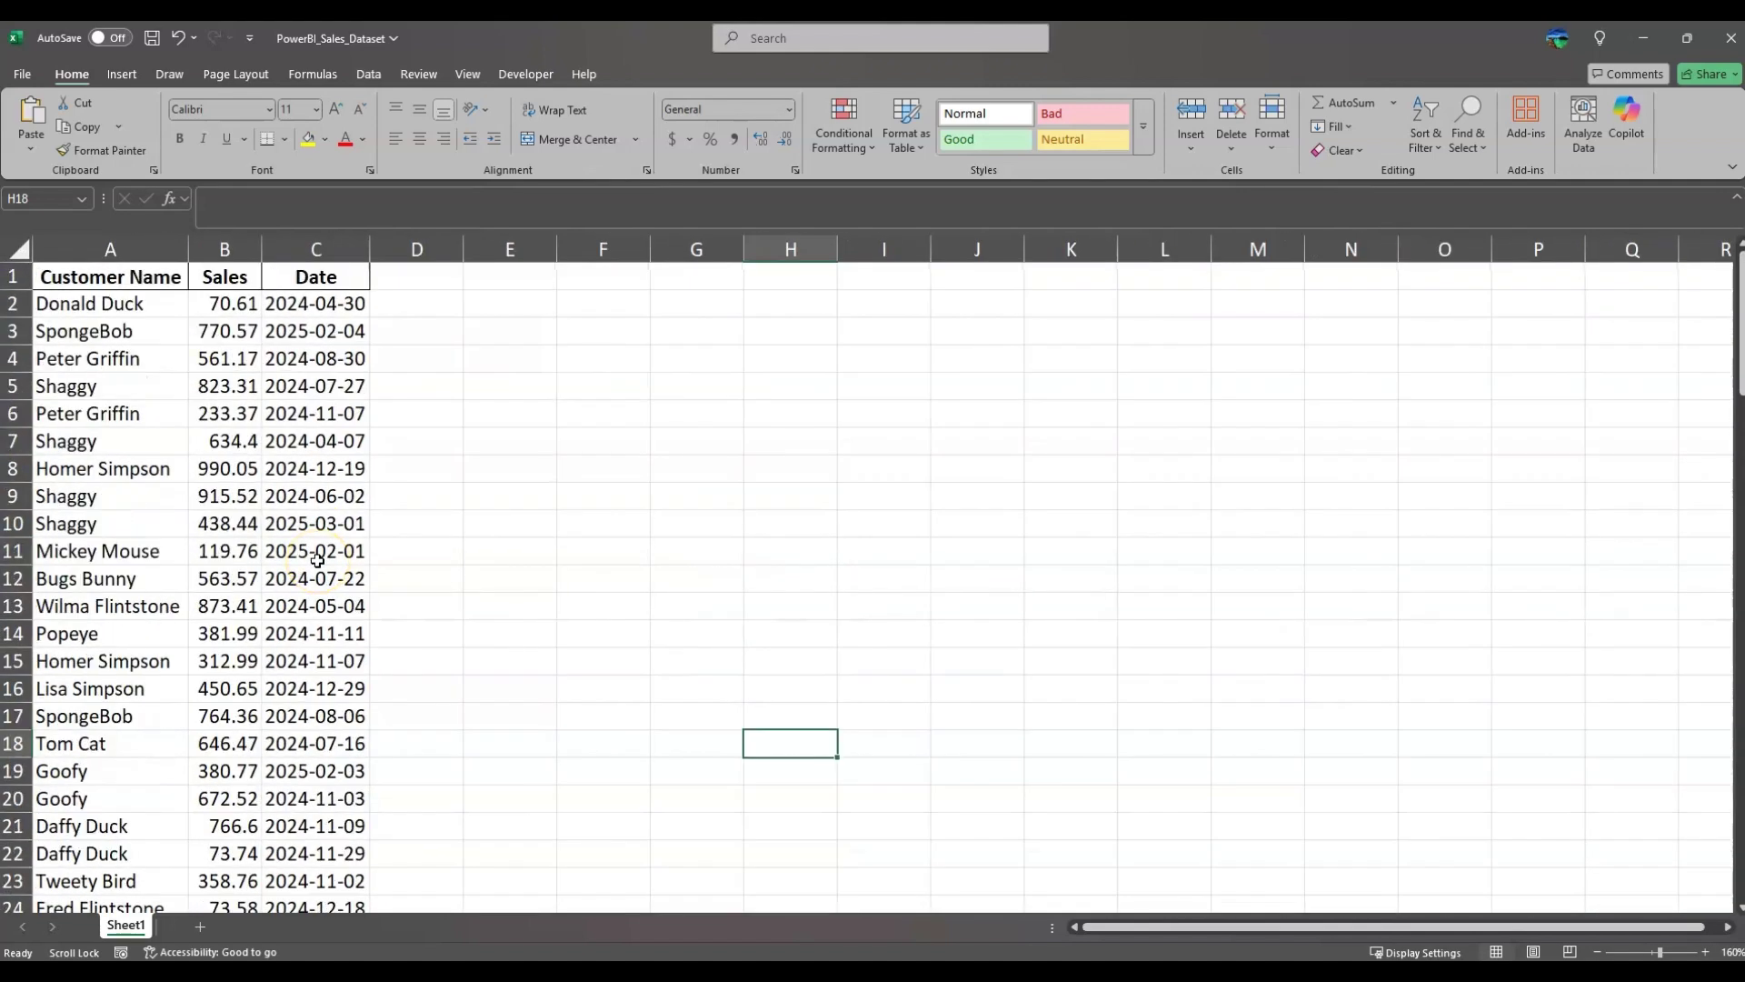
scroll(318, 560, "up", 1)
scroll(354, 506, "up", 1)
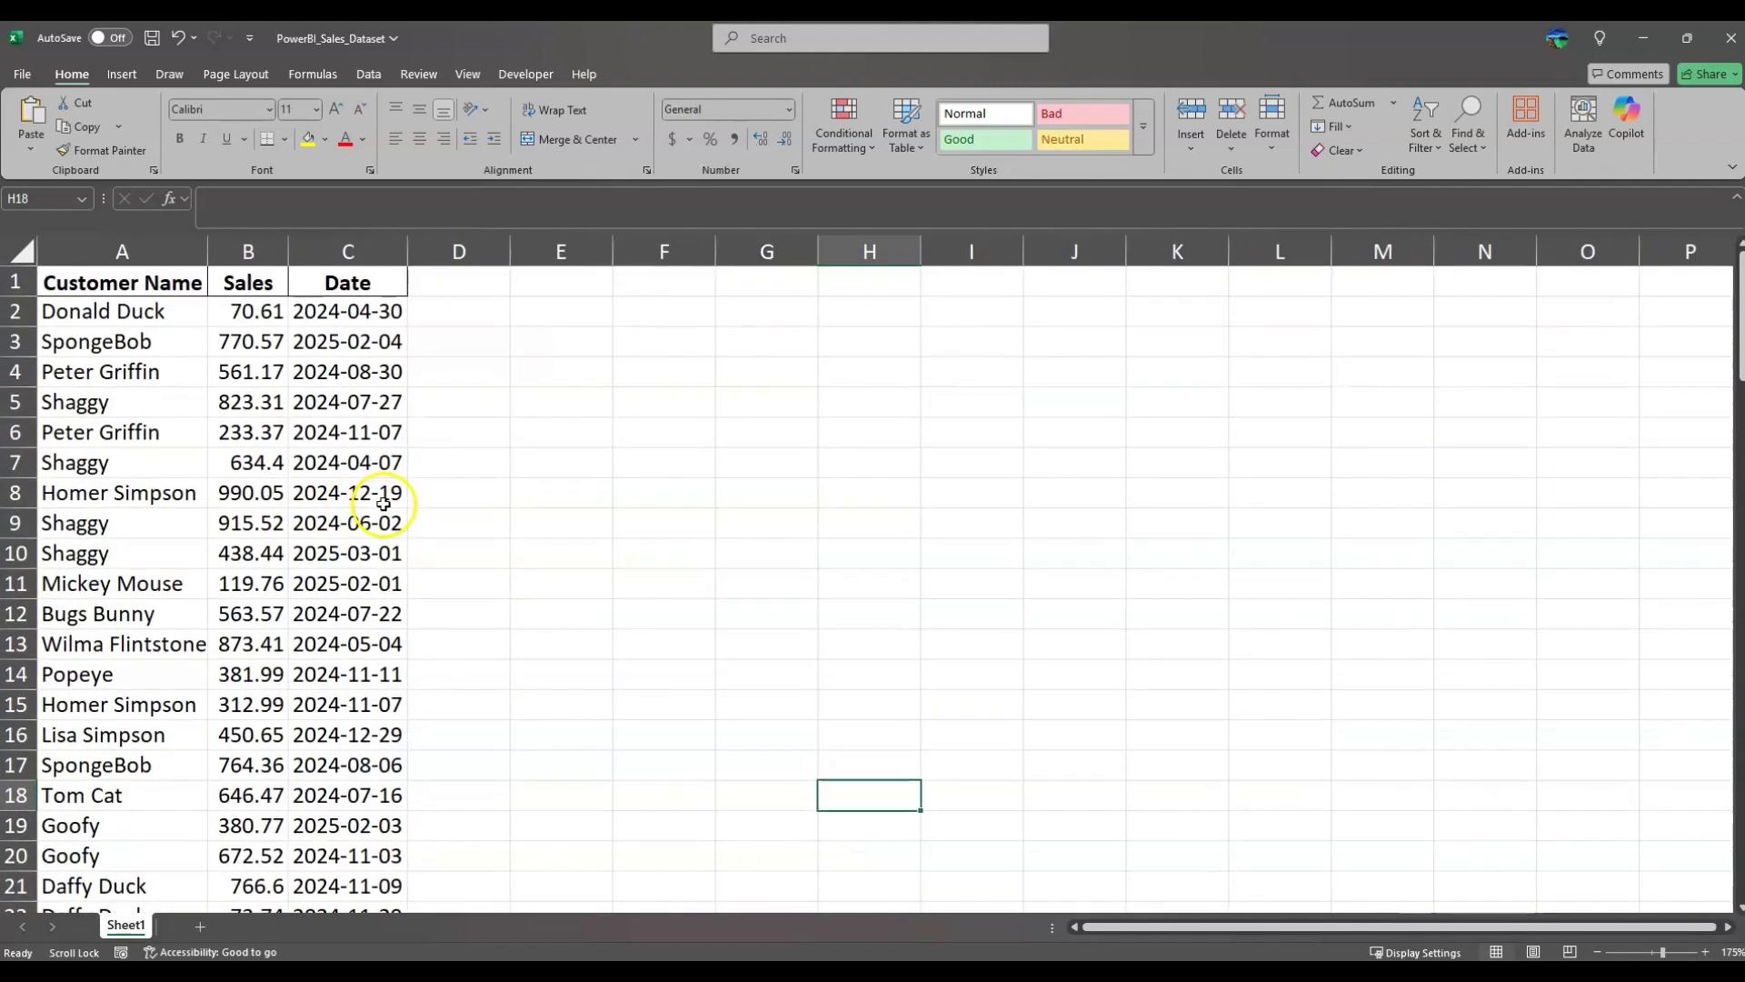
Inspect the Customer Name, Sales and Date columns of the Excel sales sheet, scrolling through its rows
left_click(113, 281)
left_click(260, 267)
left_click(348, 252)
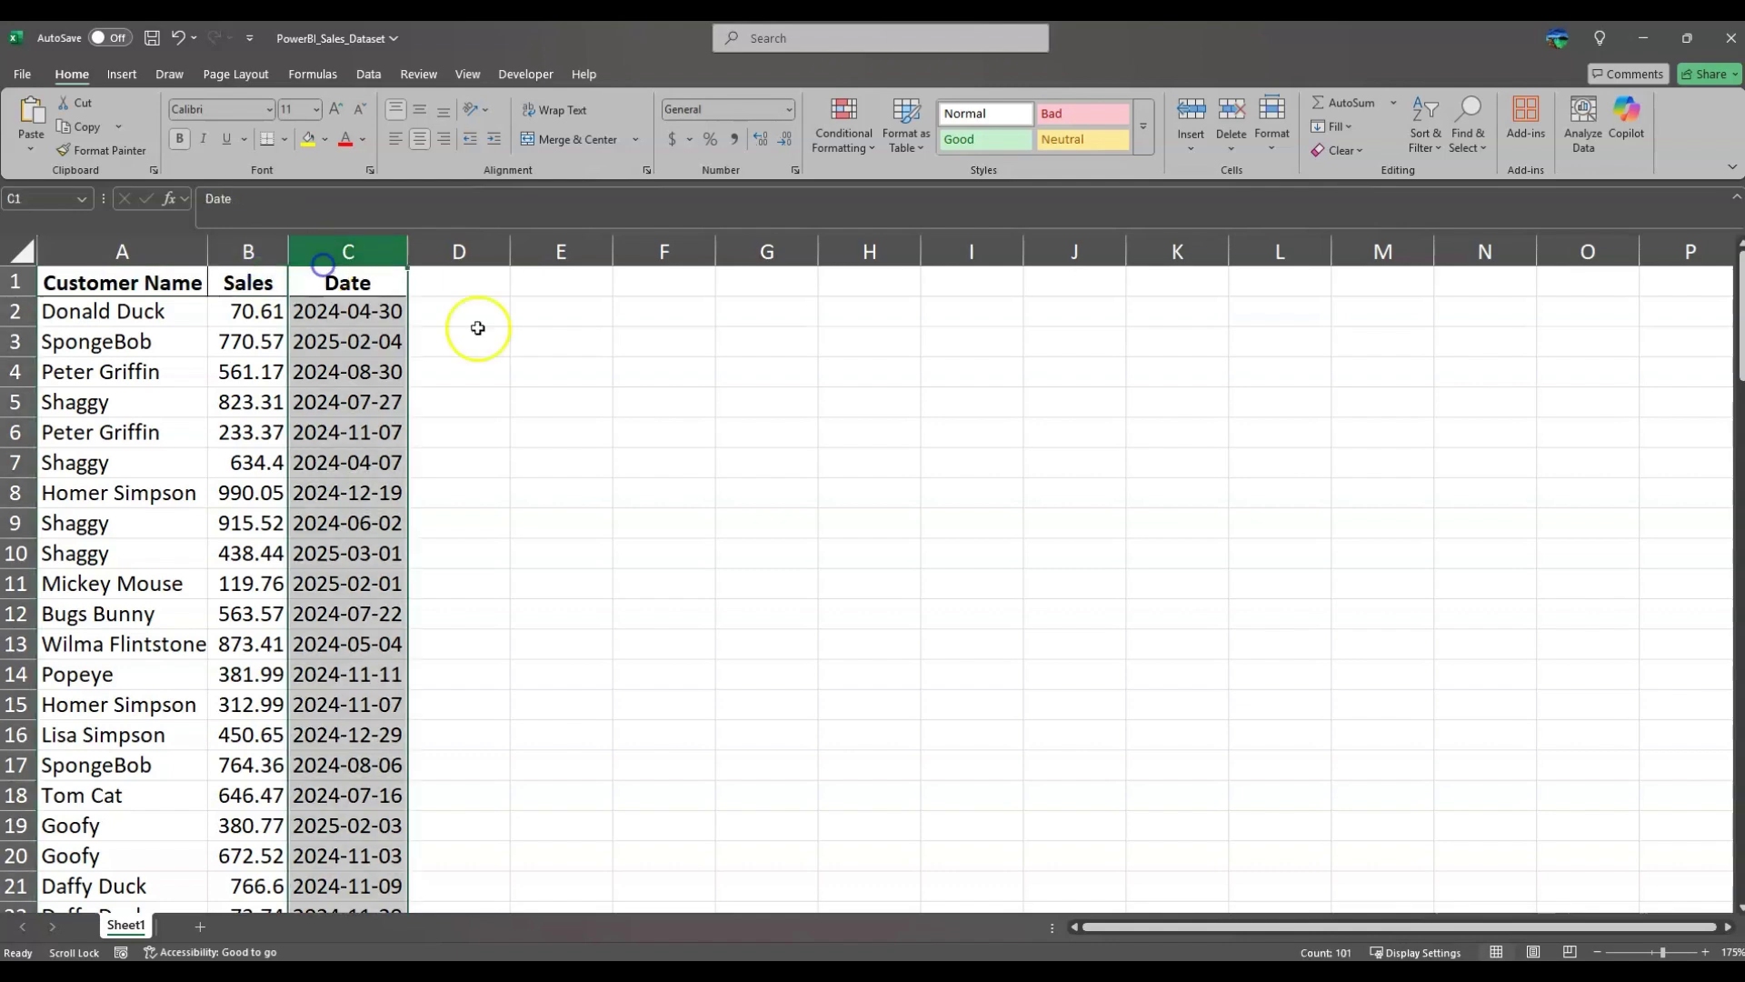
left_click(600, 368)
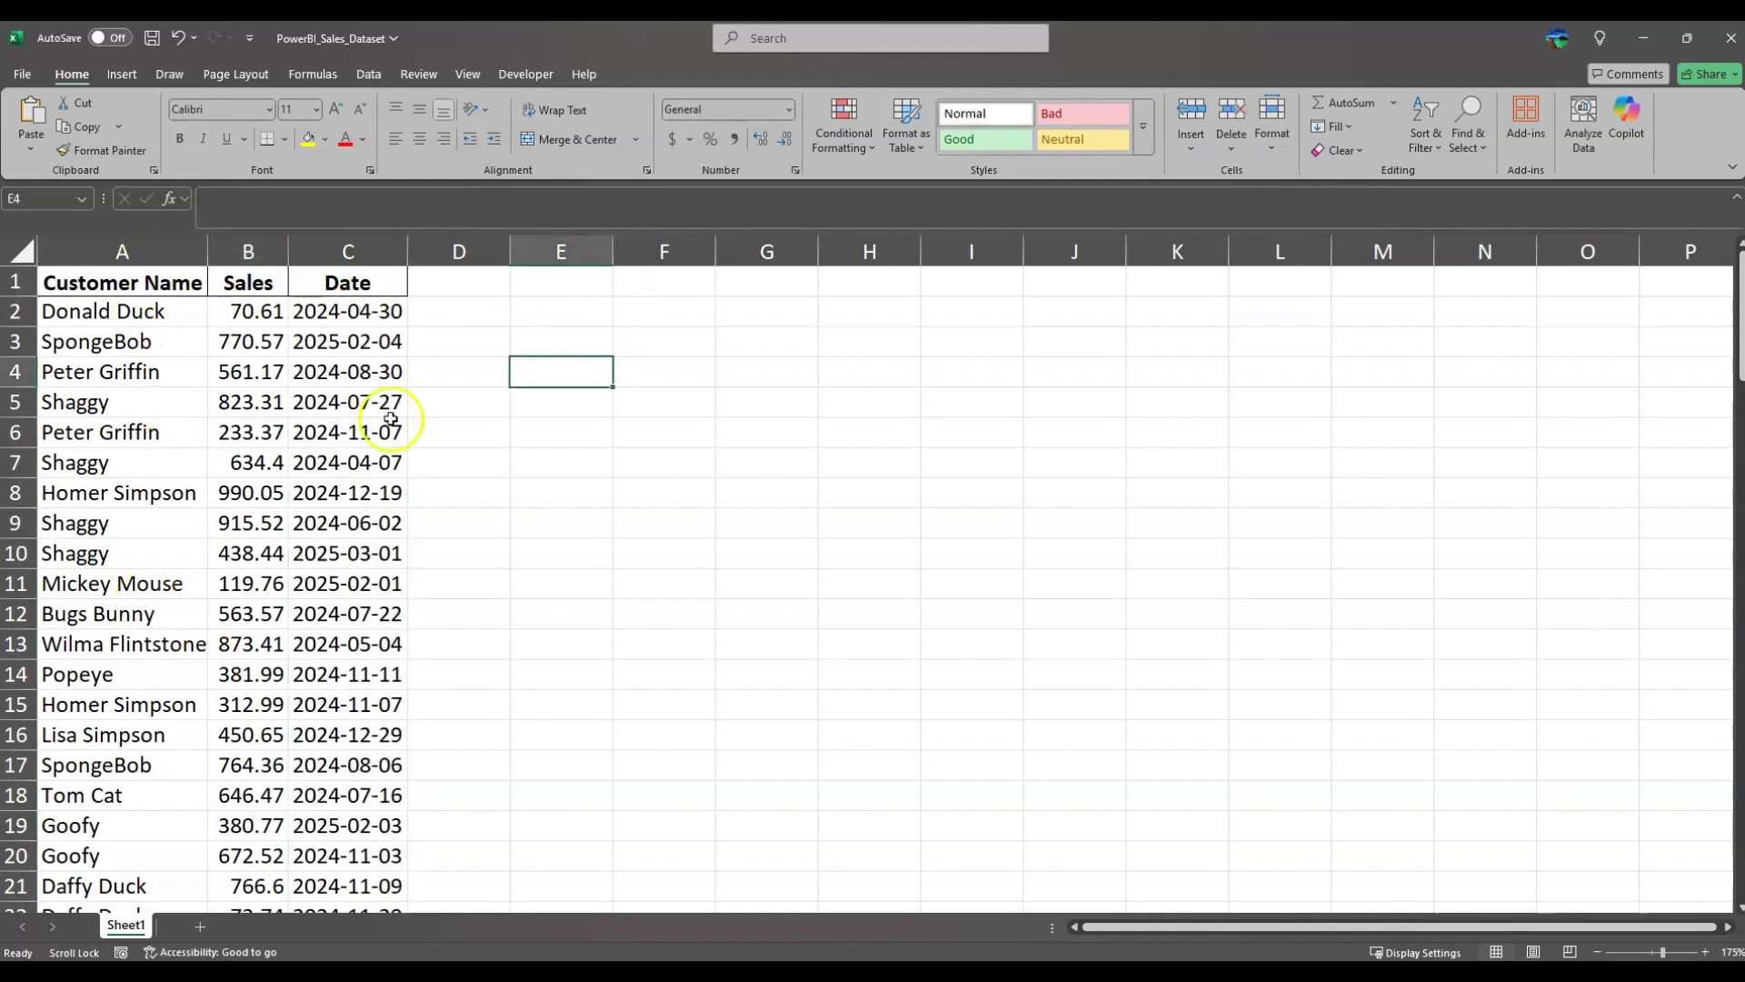
scroll(302, 714, "down", 4)
scroll(303, 713, "down", 16)
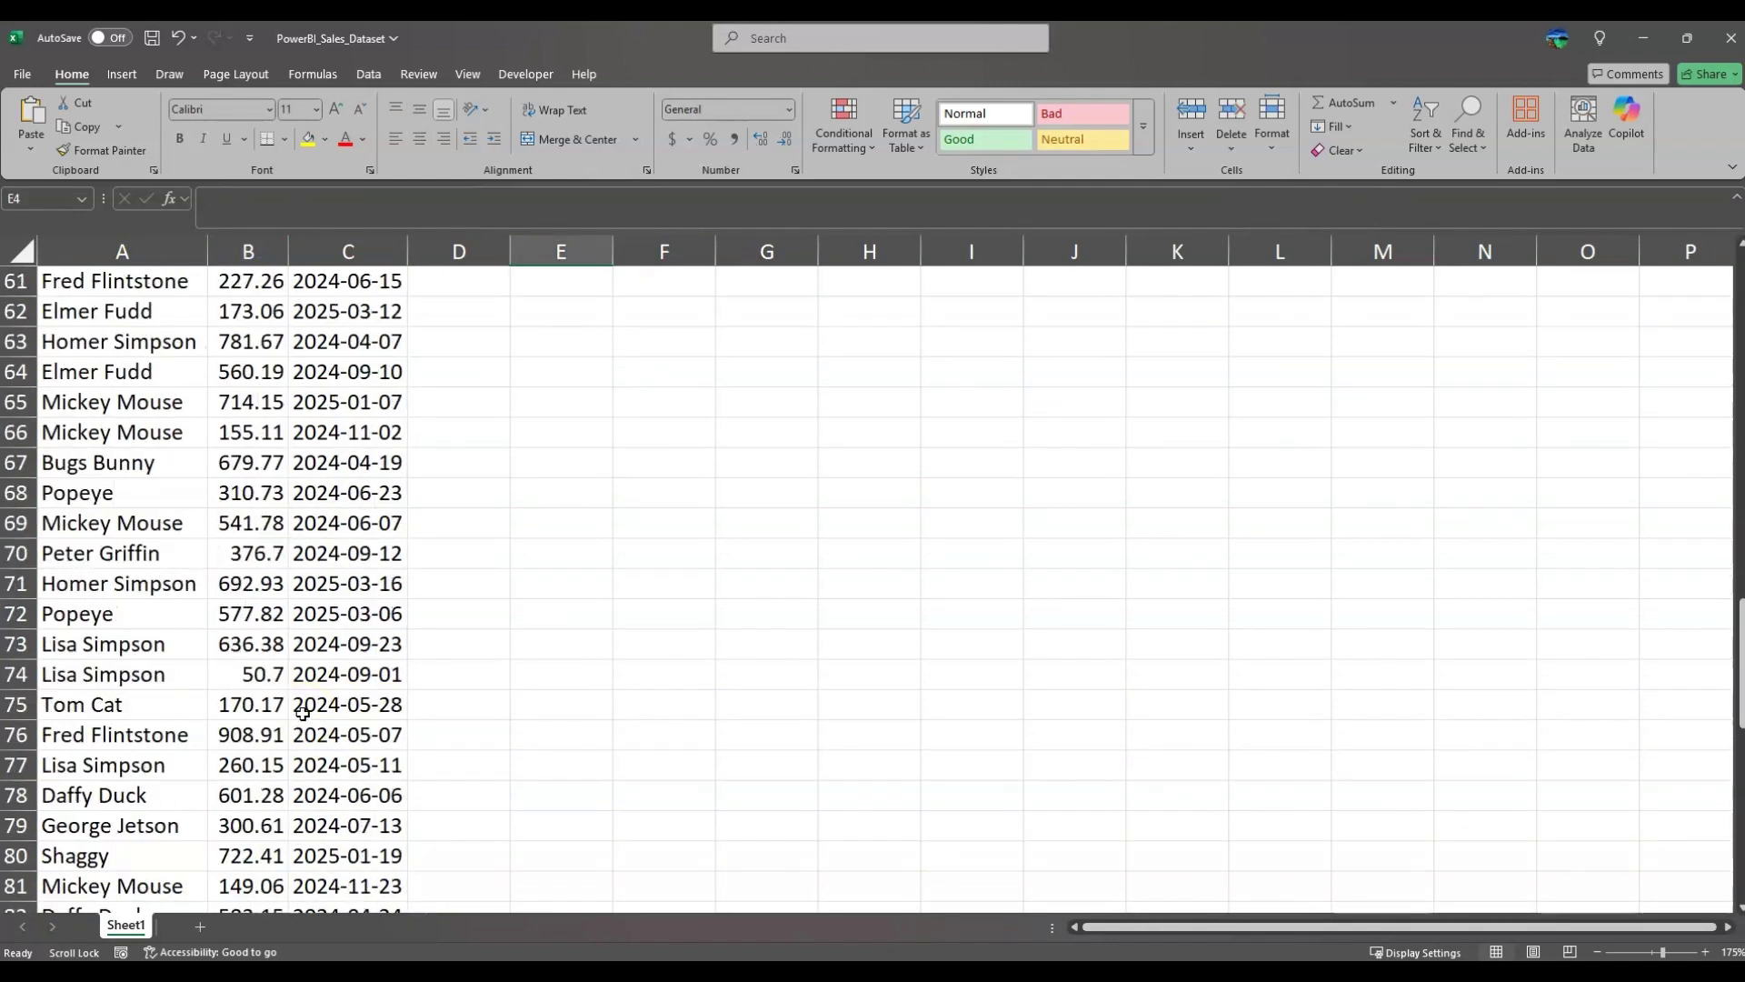
scroll(303, 713, "up", 20)
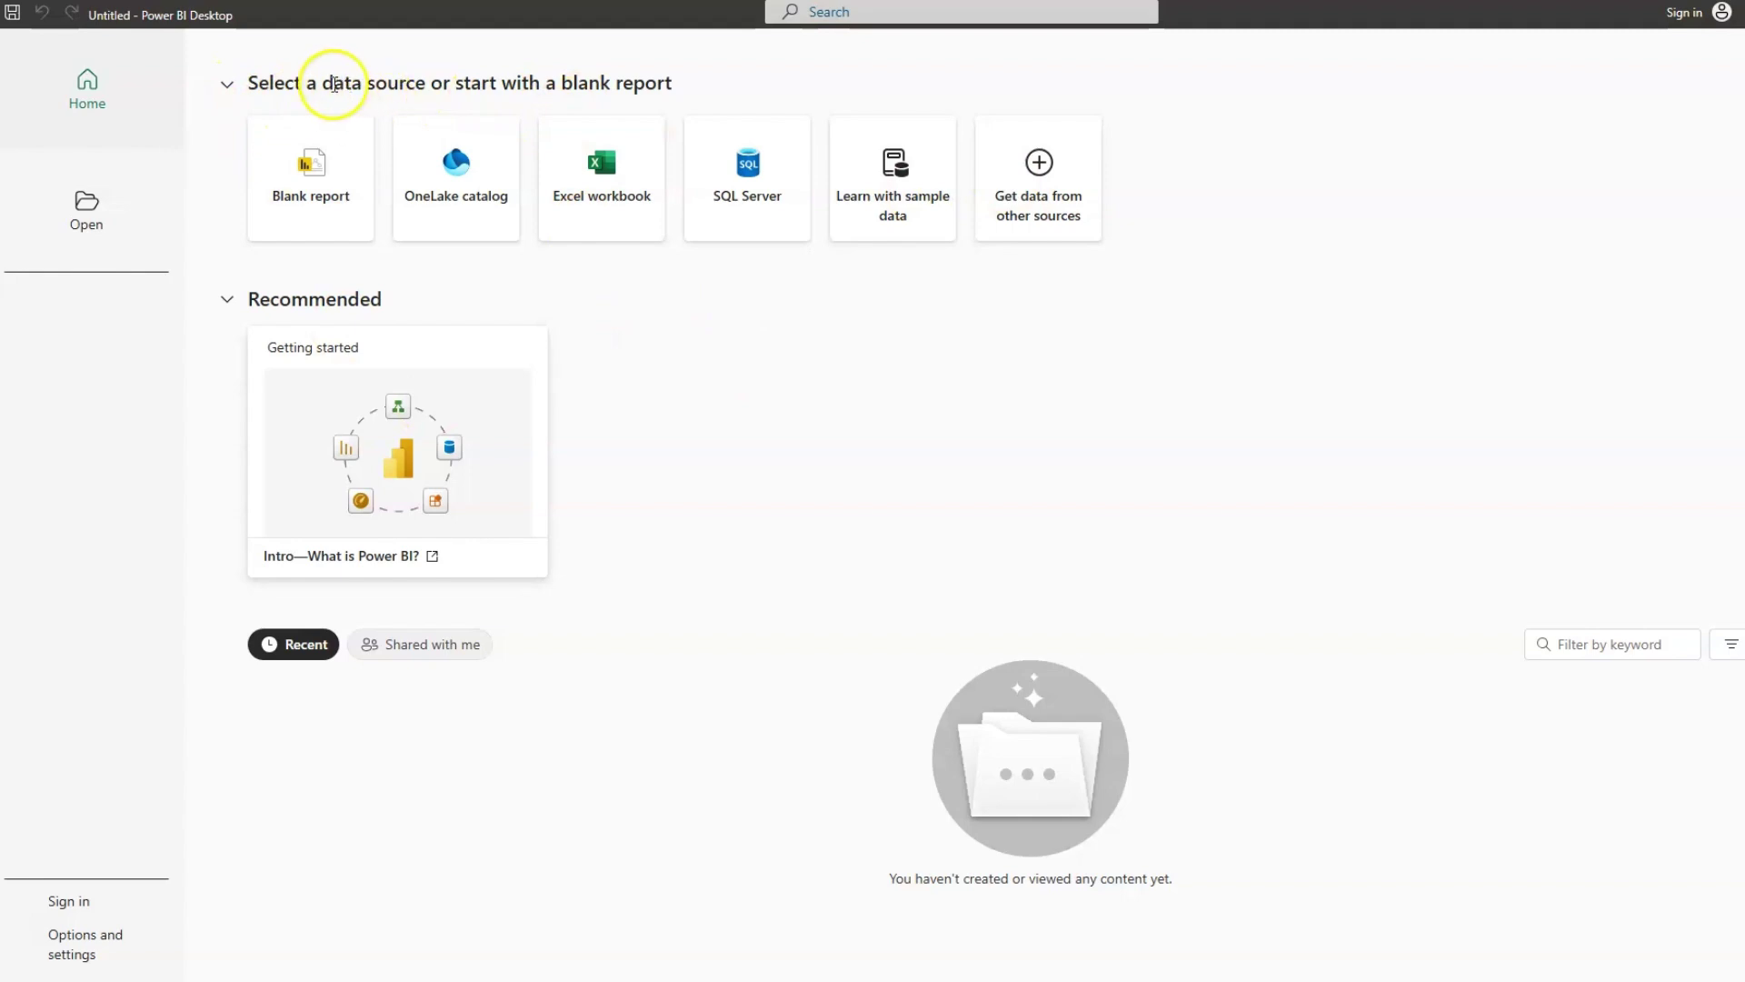
Start the blank report from an Excel workbook and close the 'Dark mode is here' announcement
left_click(324, 81)
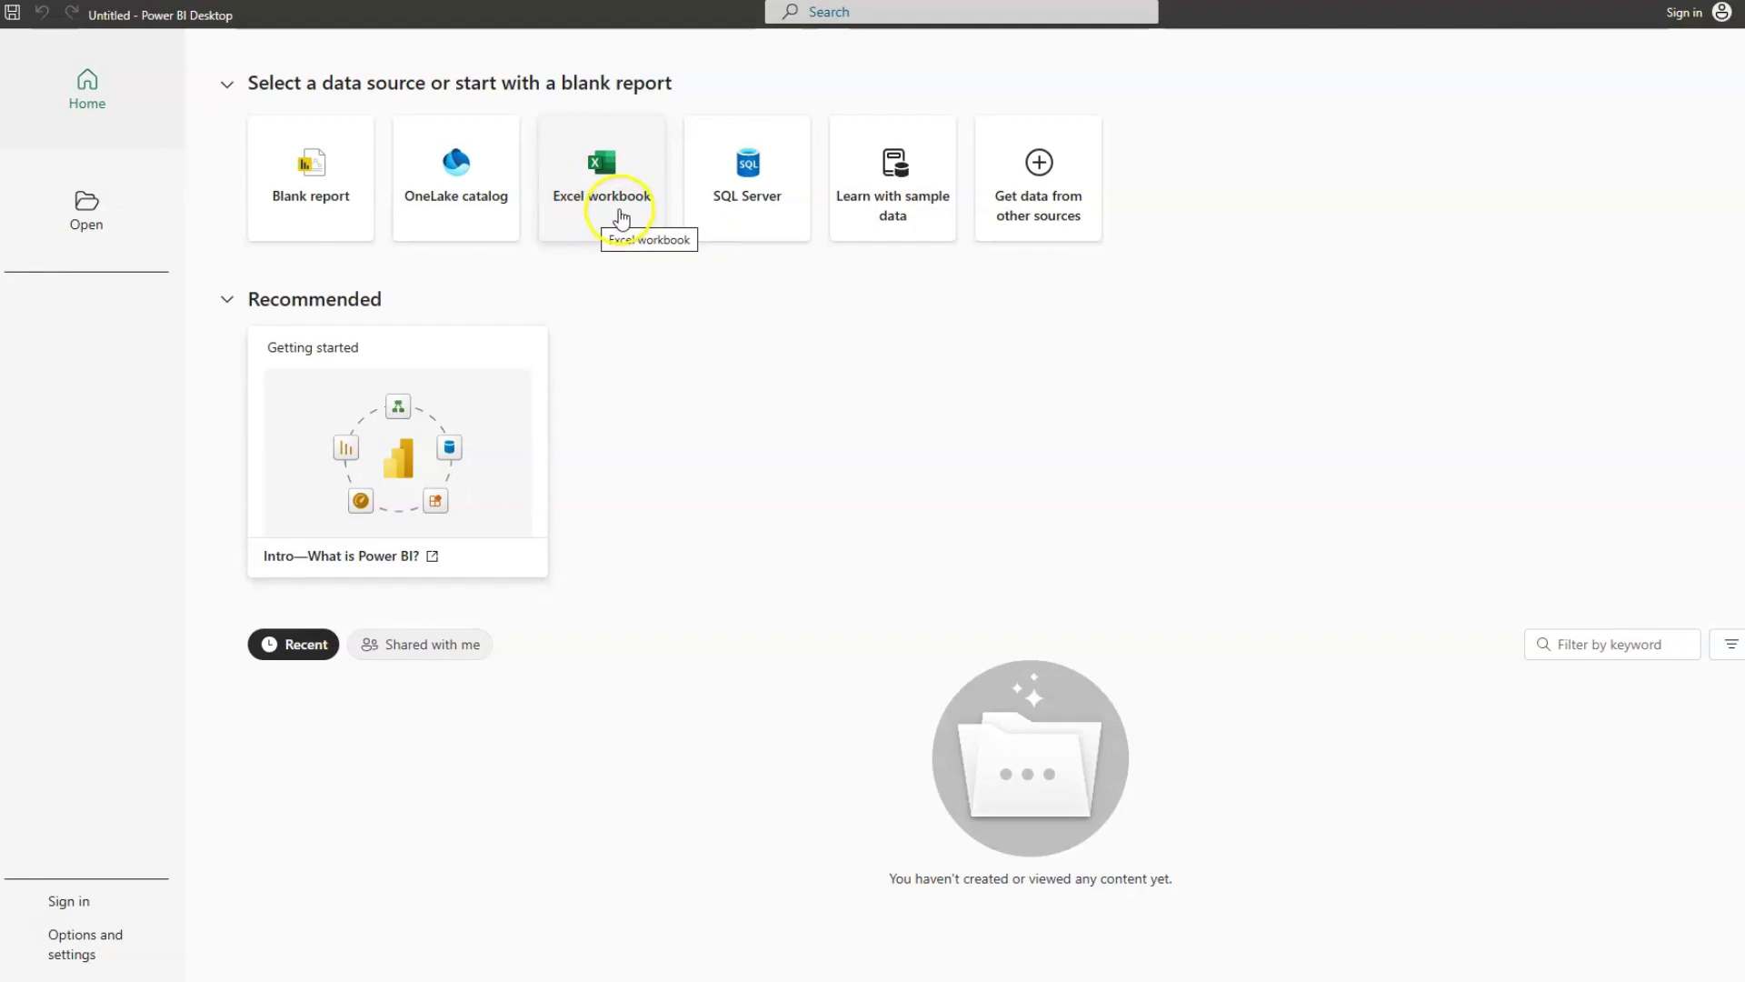
left_click(602, 182)
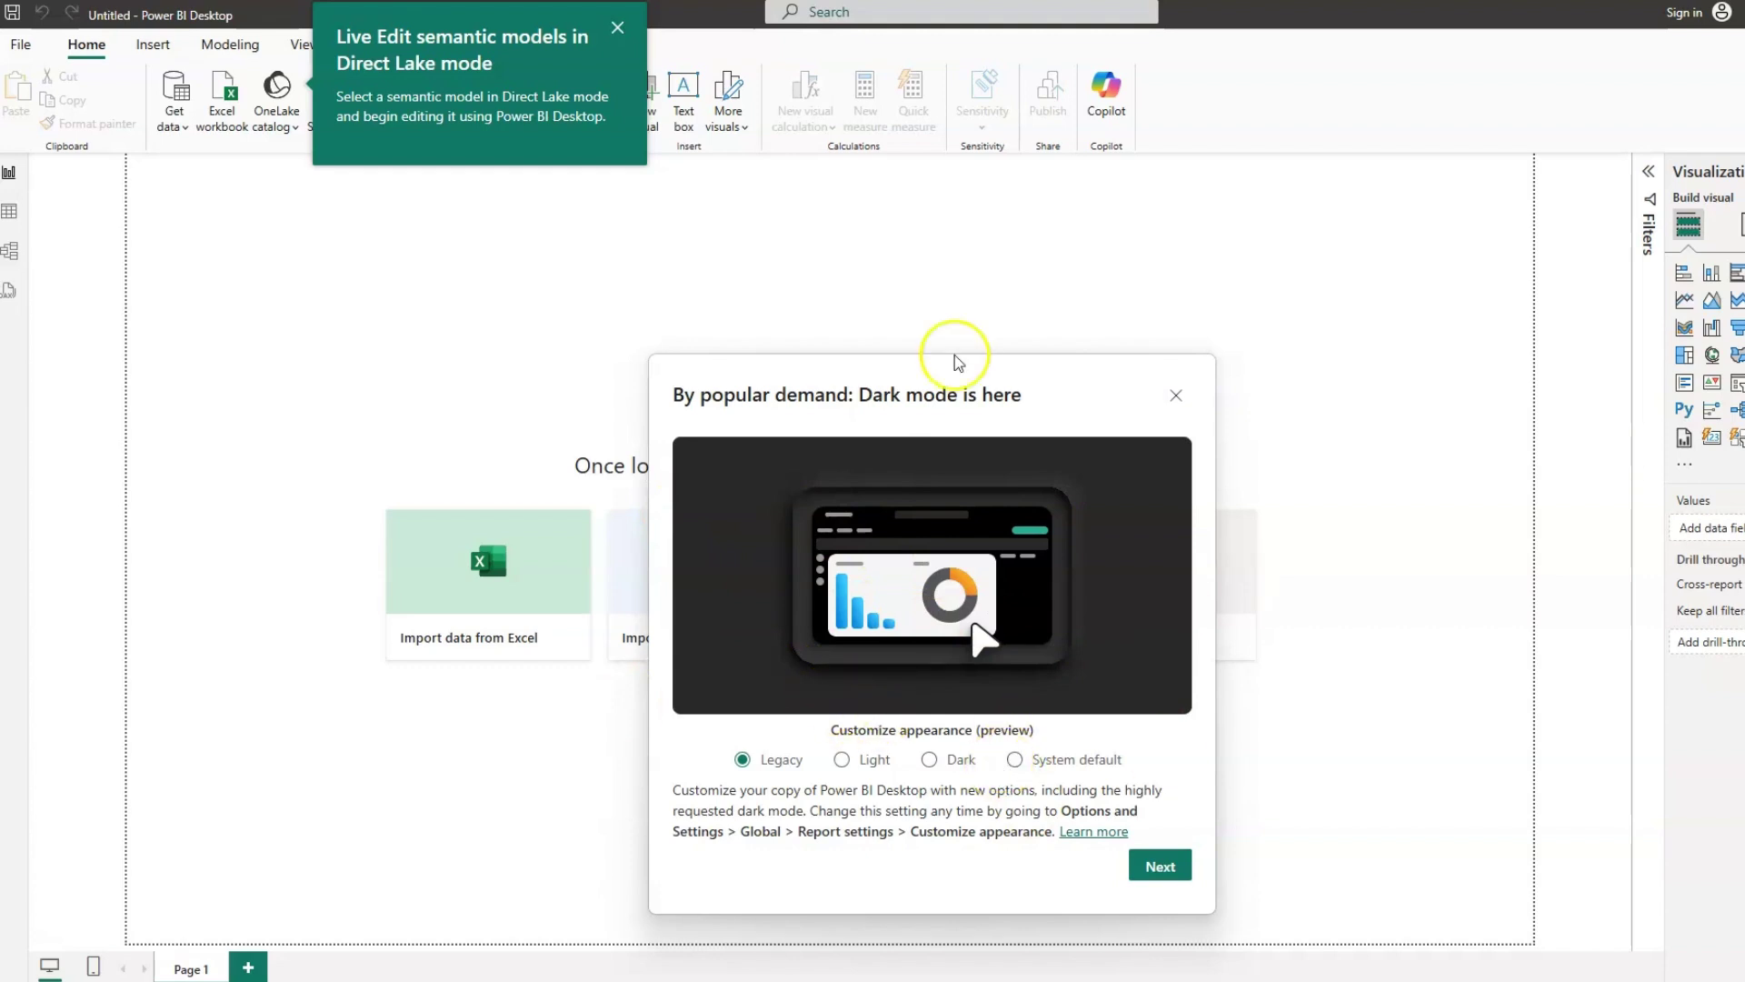
left_click(1176, 396)
Import the PowerBI_Sales_Dataset workbook from the Downloads folder via Import data from Excel
left_click(60, 292)
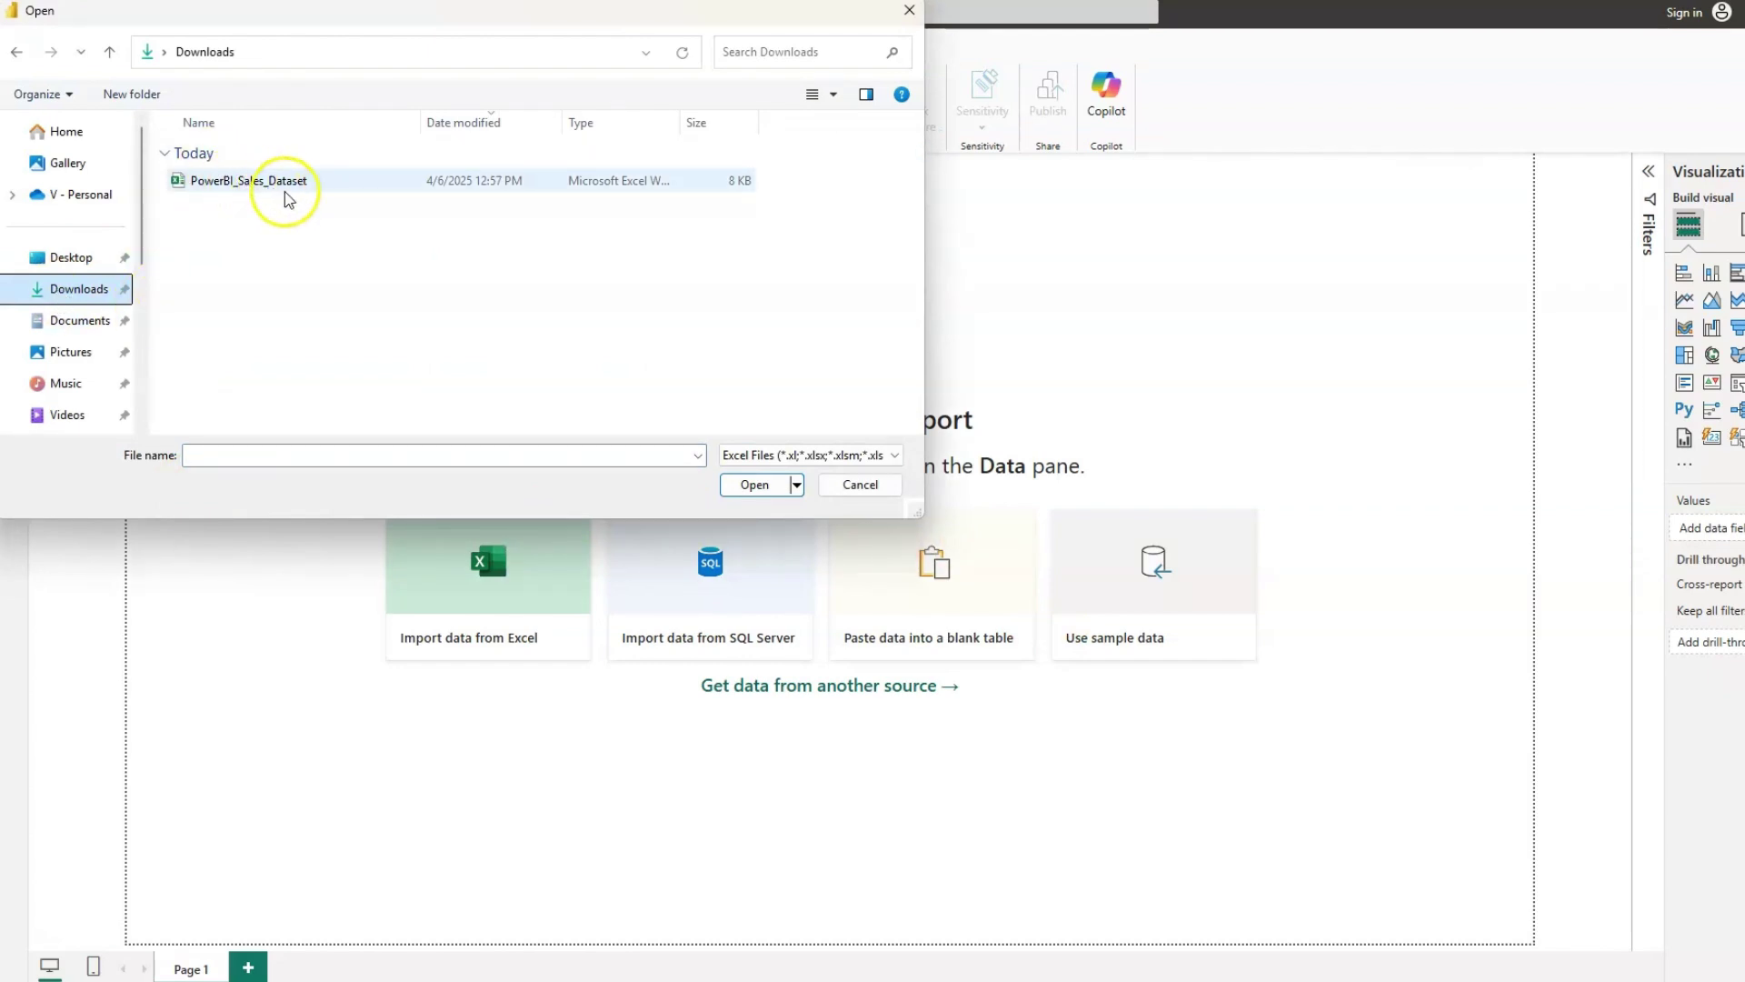
left_click(337, 182)
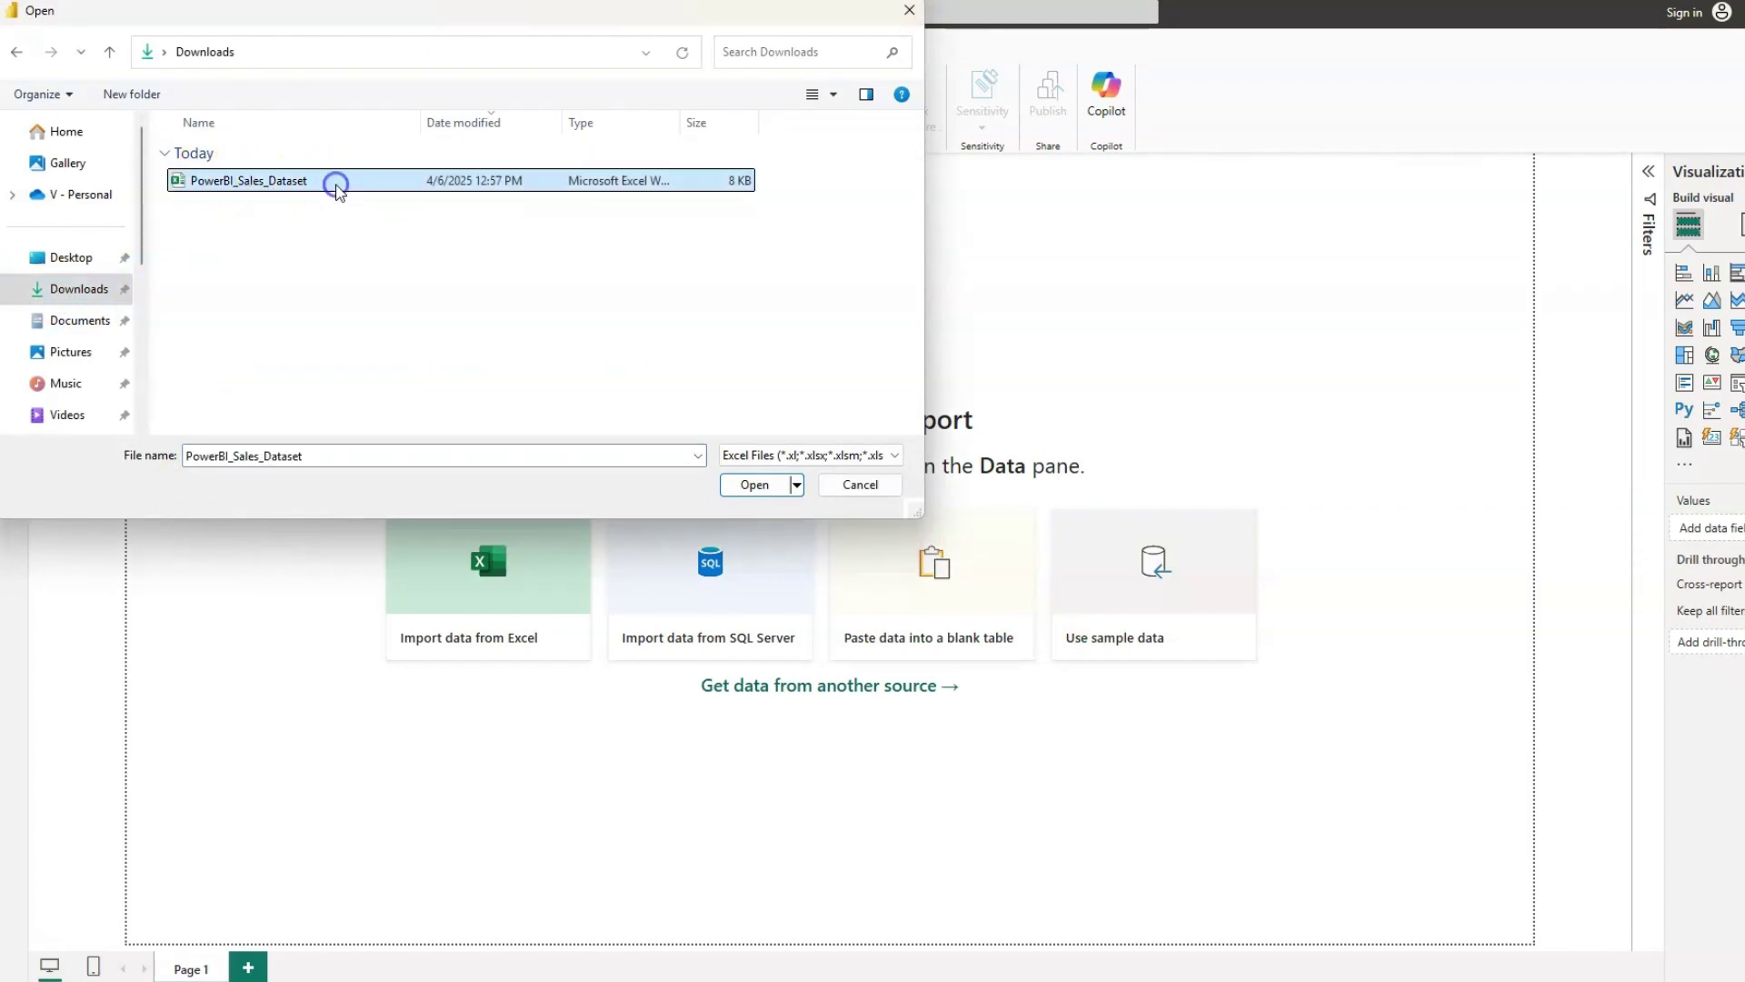
left_click(755, 484)
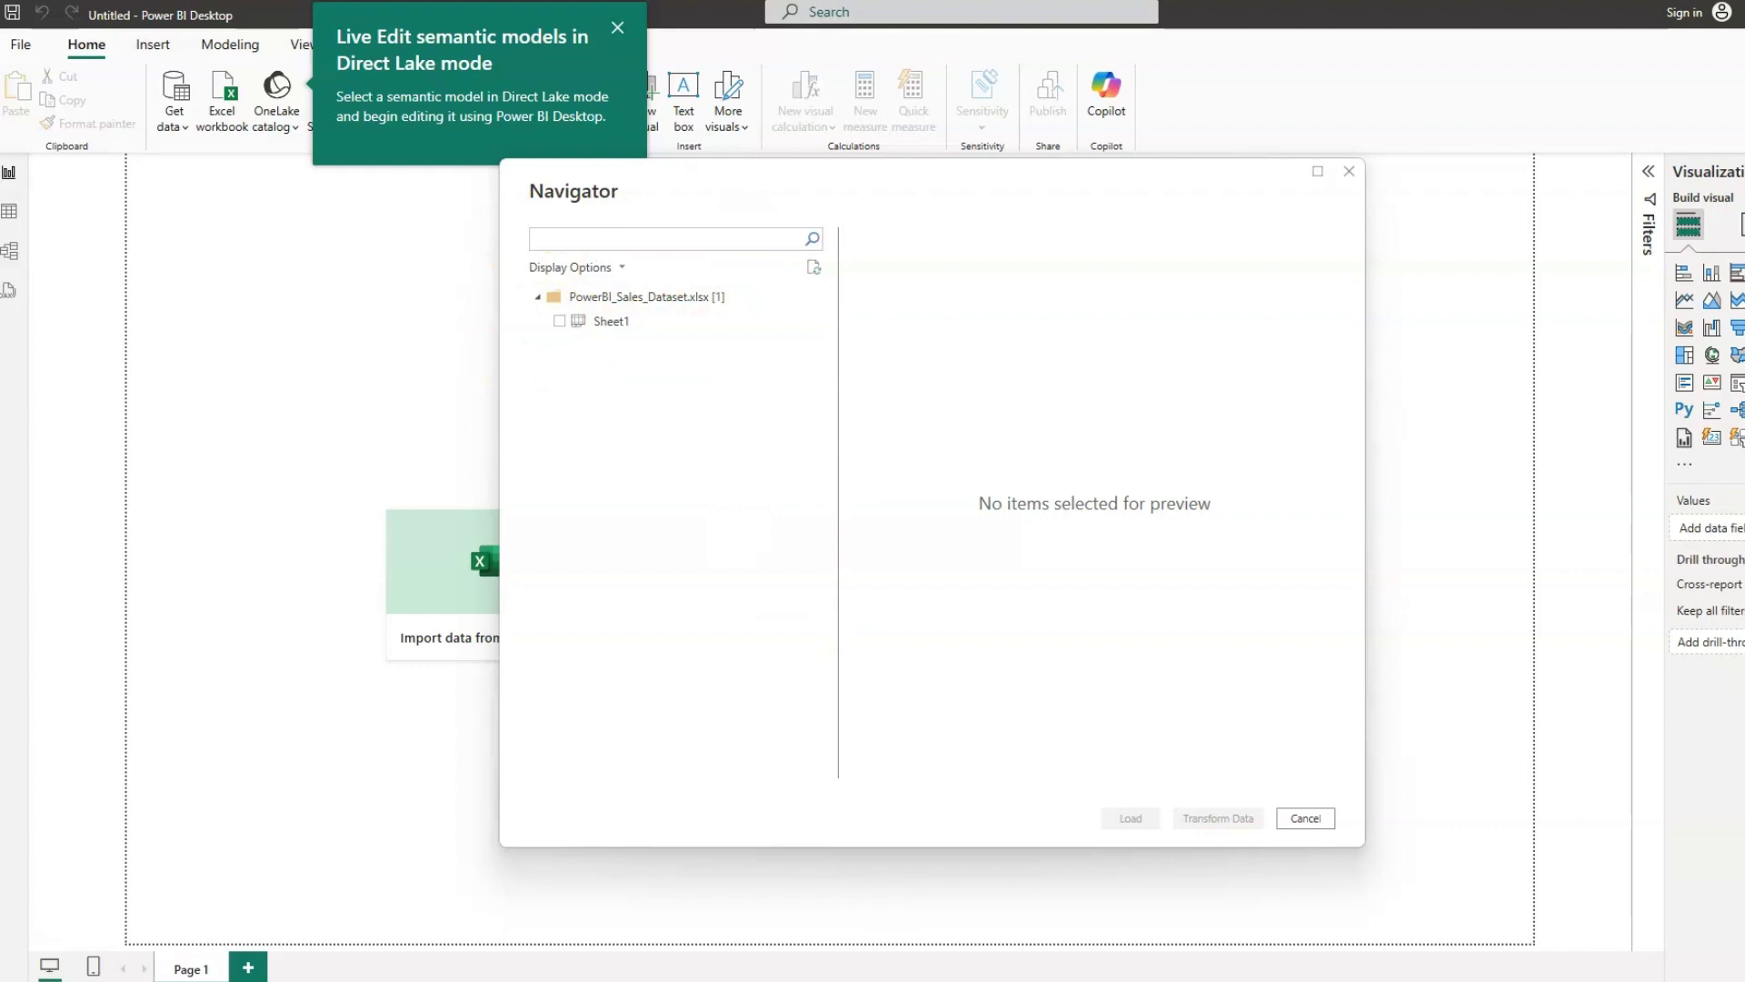
Check the top of Sheet1 in the Excel workbook, then return to Power BI's Navigator
key("alt+Tab")
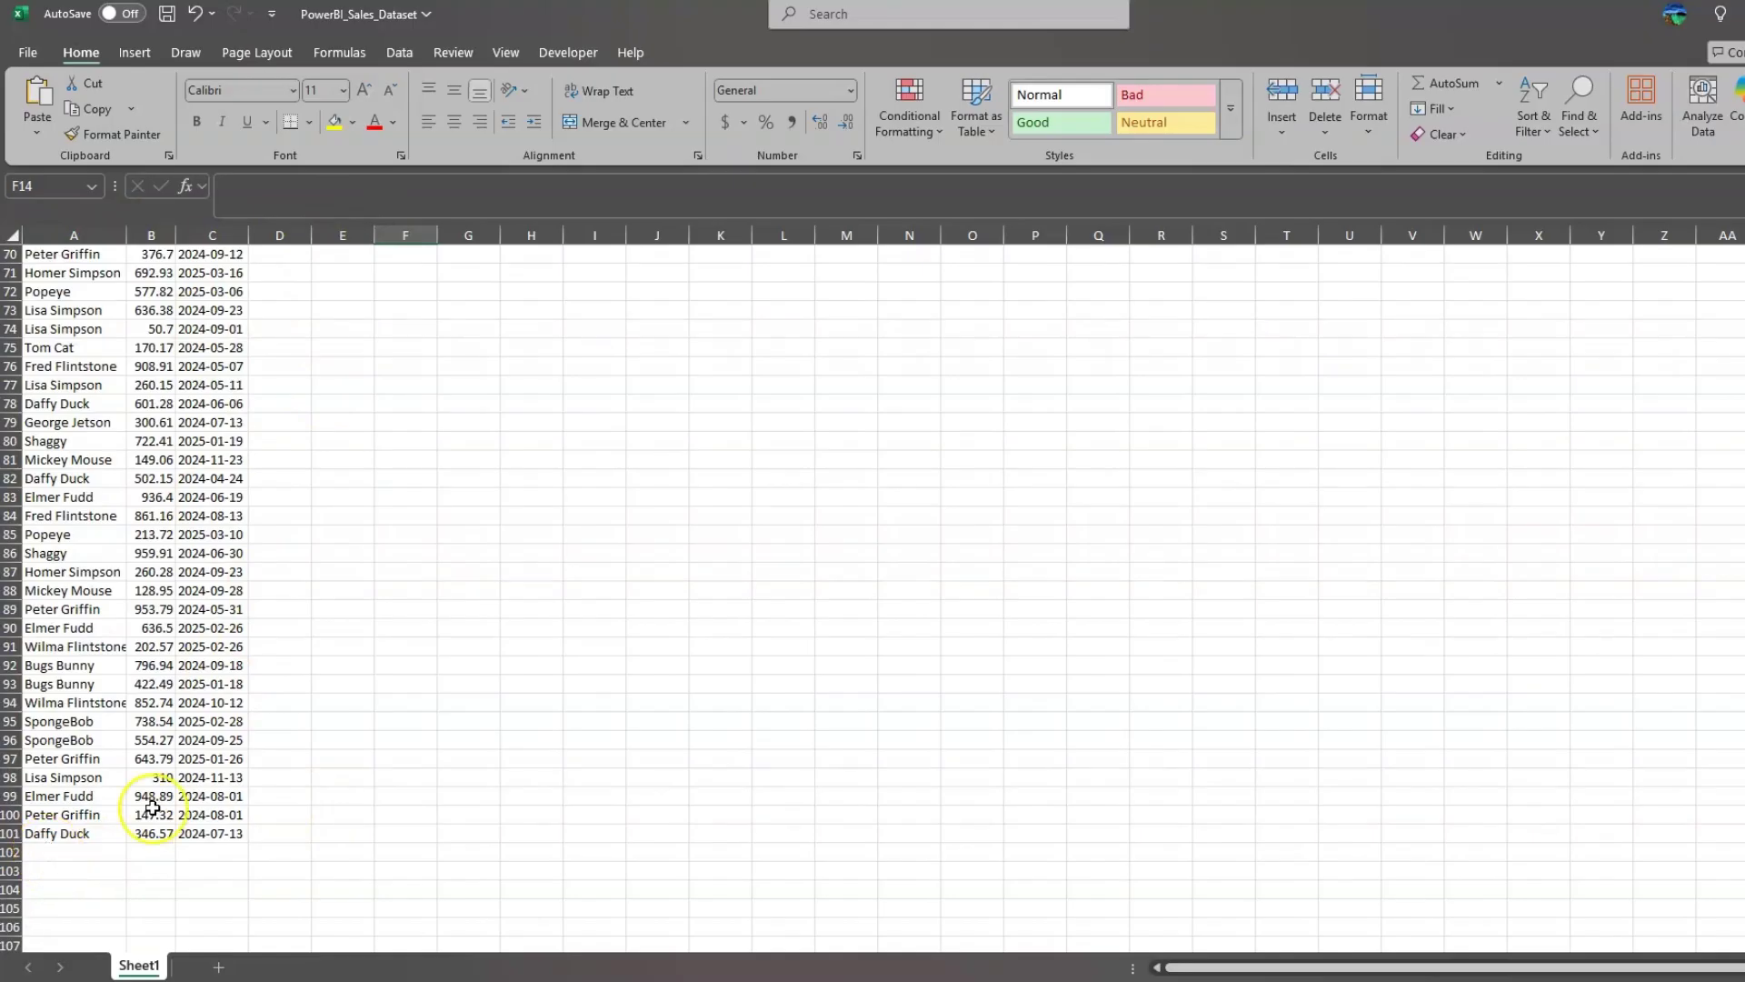
scroll(152, 807, "up", 20)
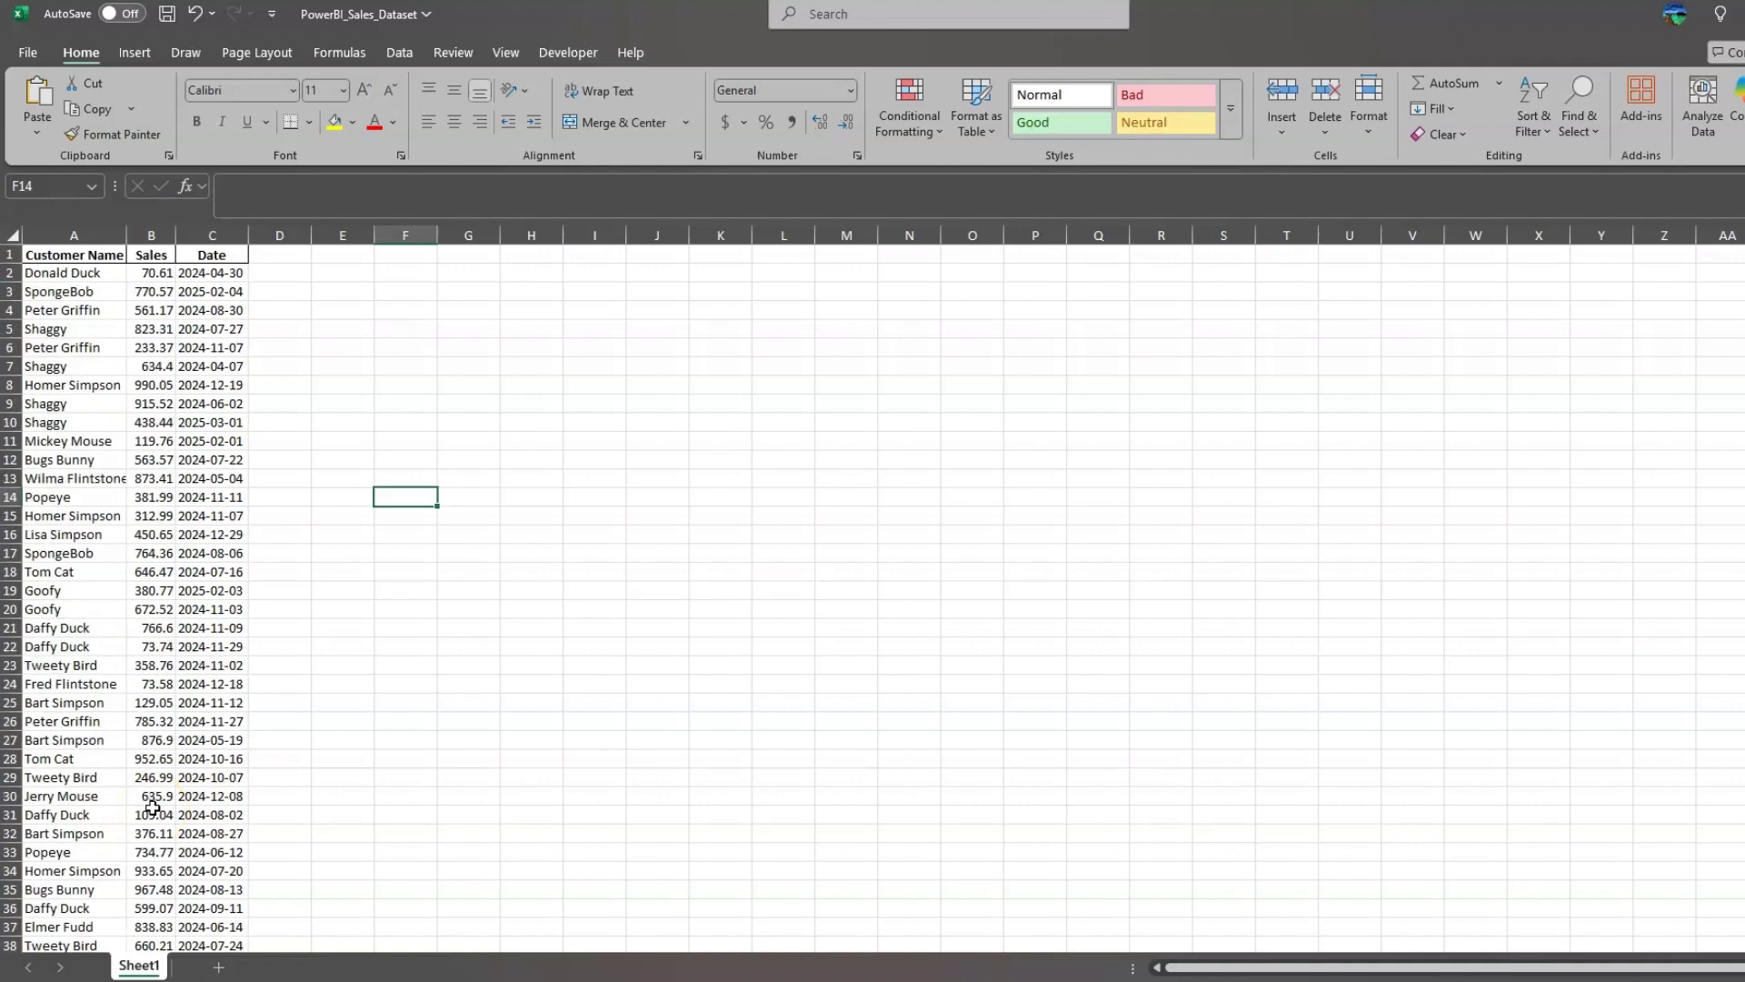
left_click(141, 966)
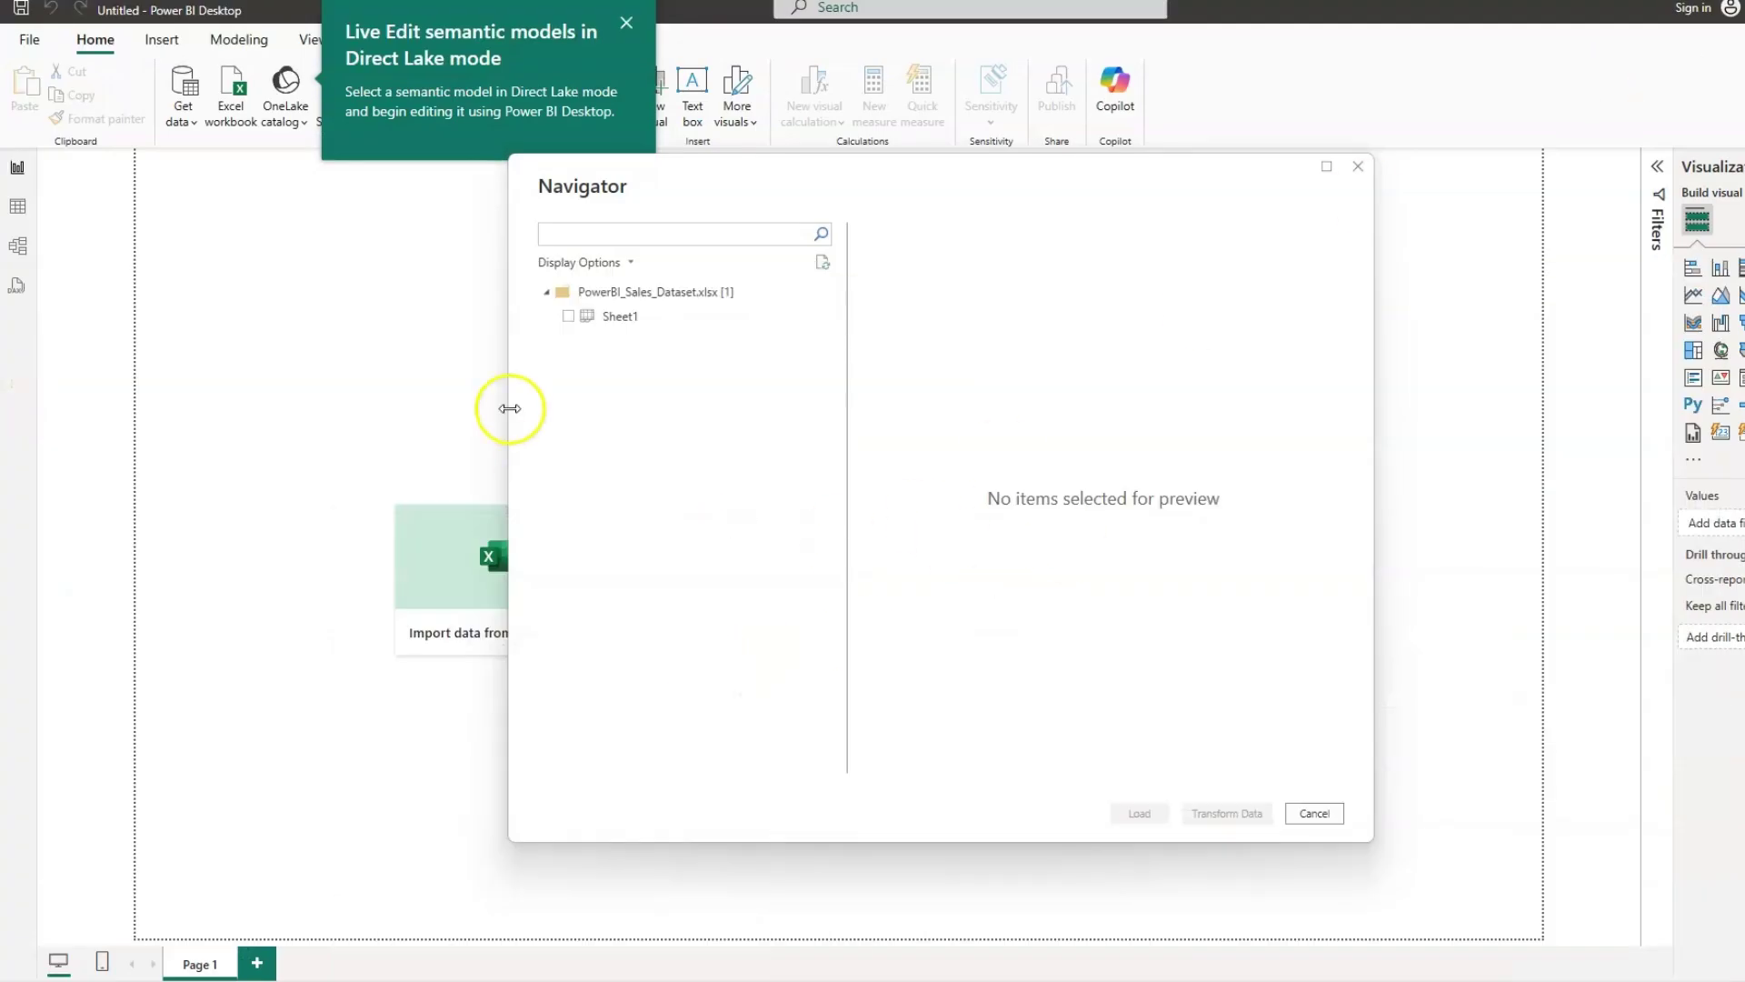
Preview Sheet1 in the Navigator and open it in Power Query with Transform Data
left_click(612, 334)
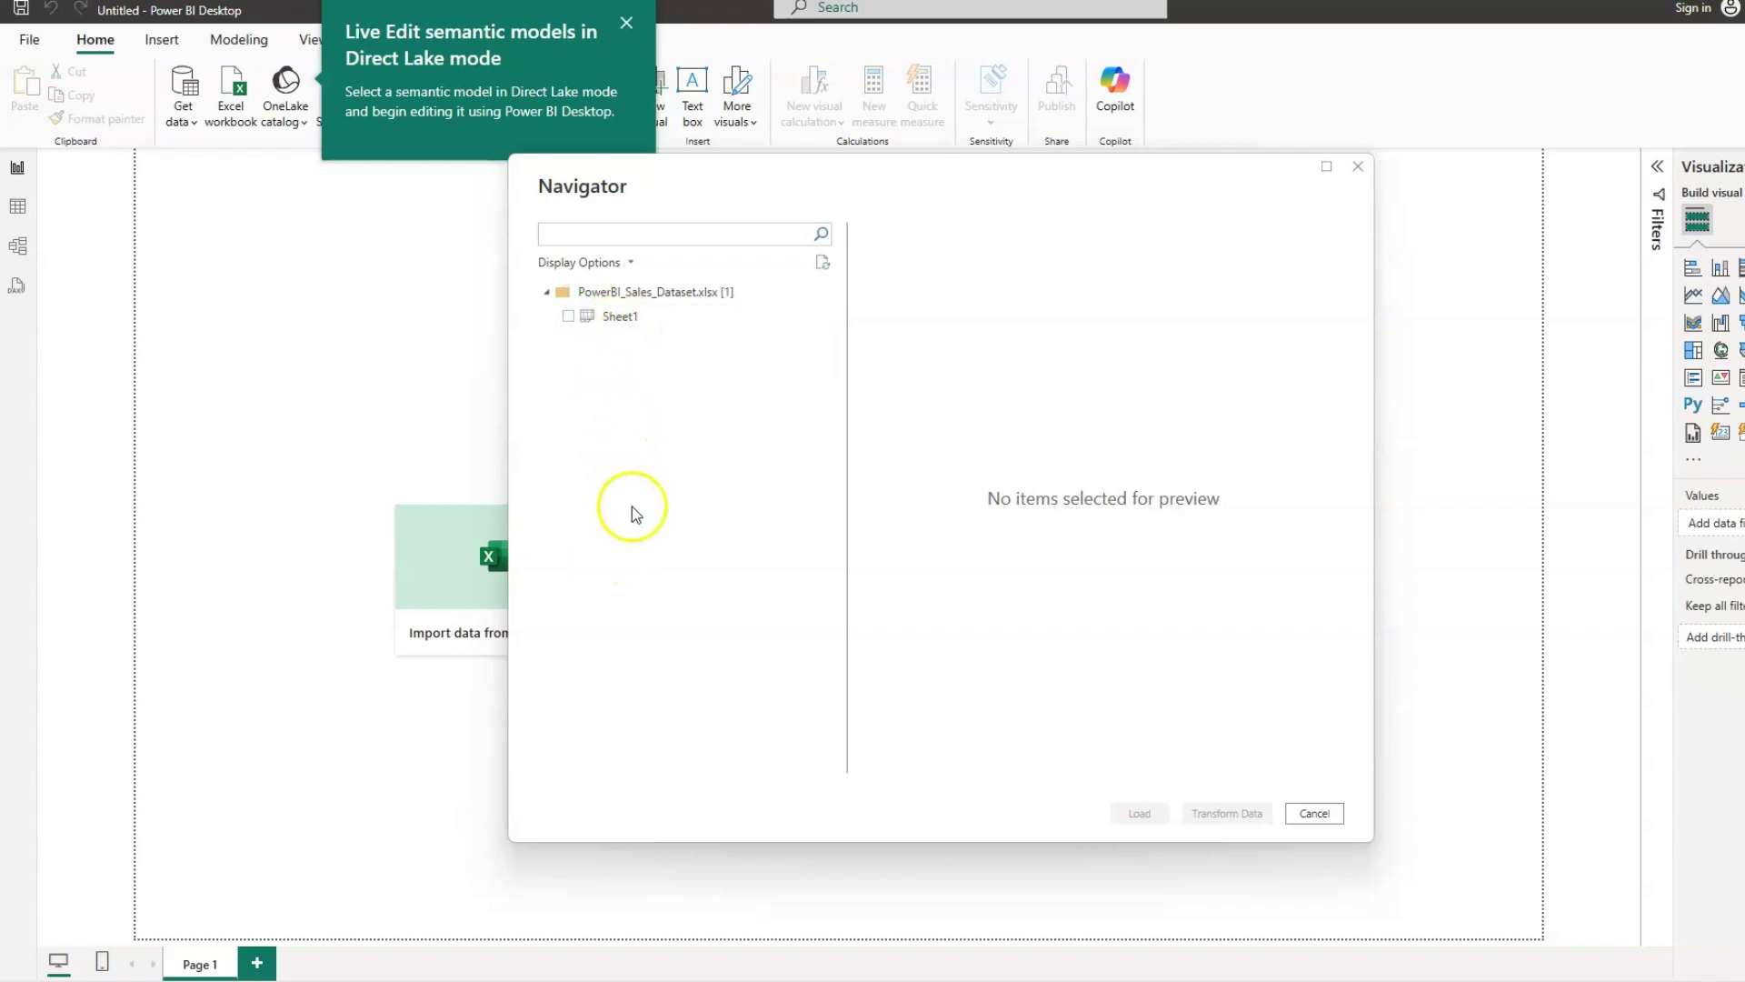
left_click(568, 315)
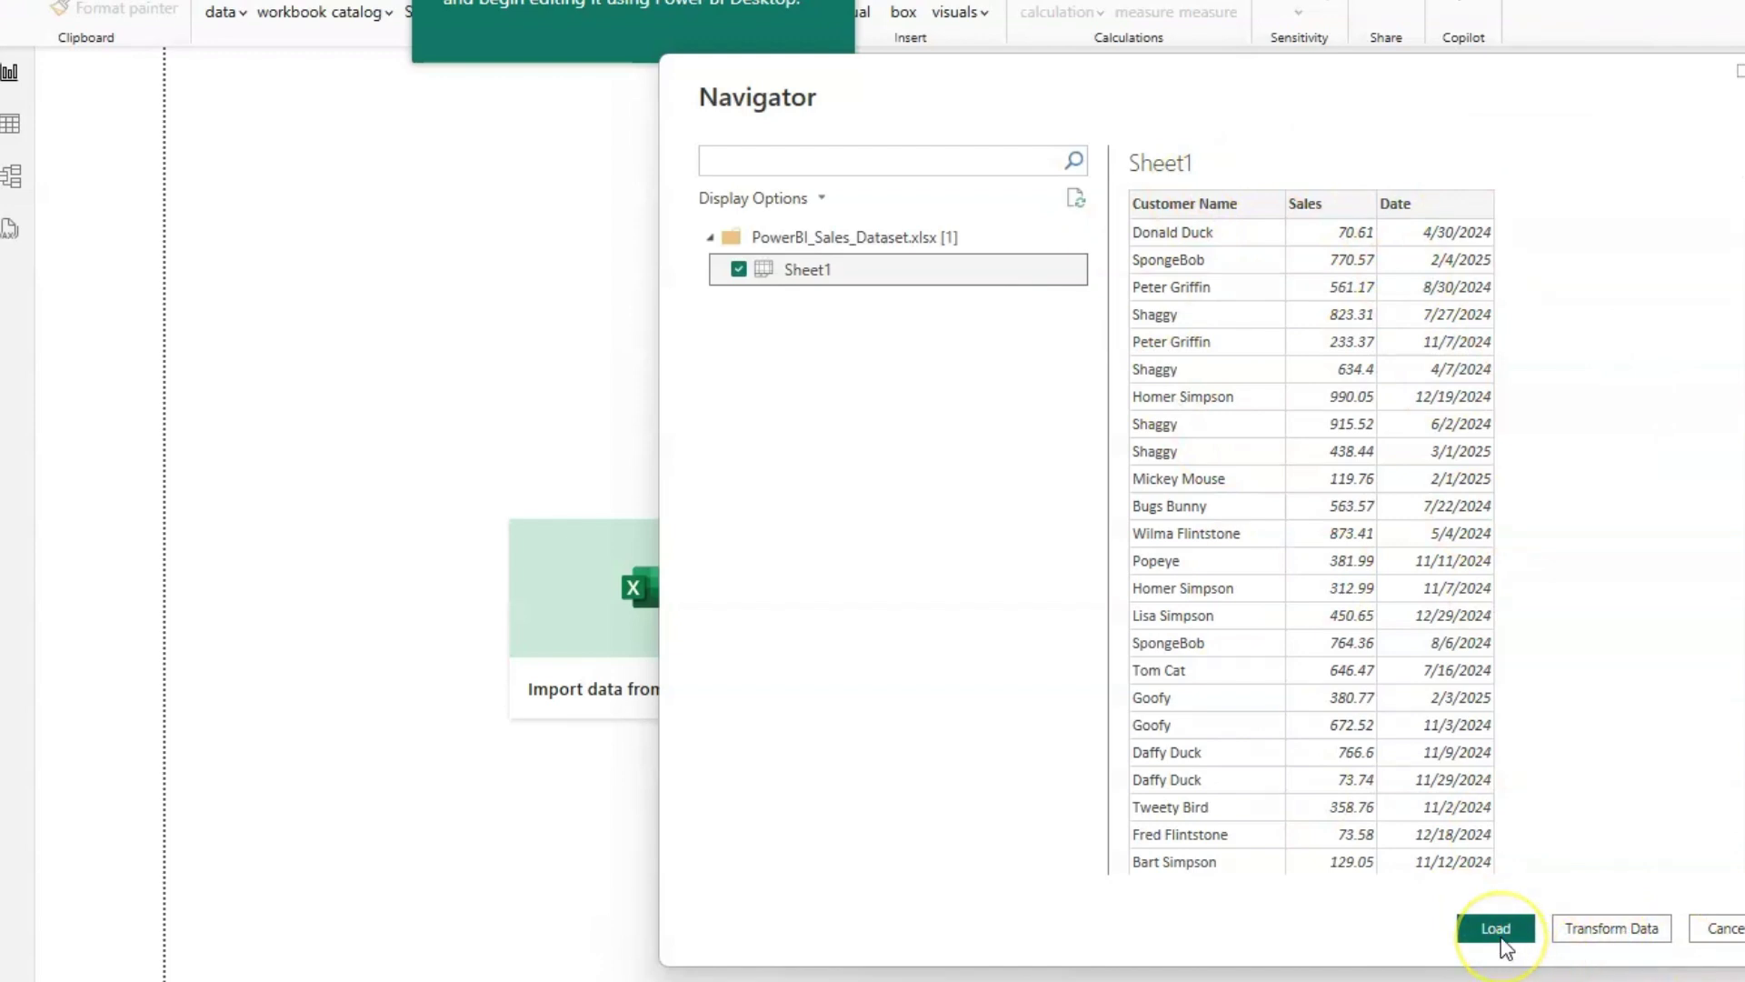
left_click(1646, 939)
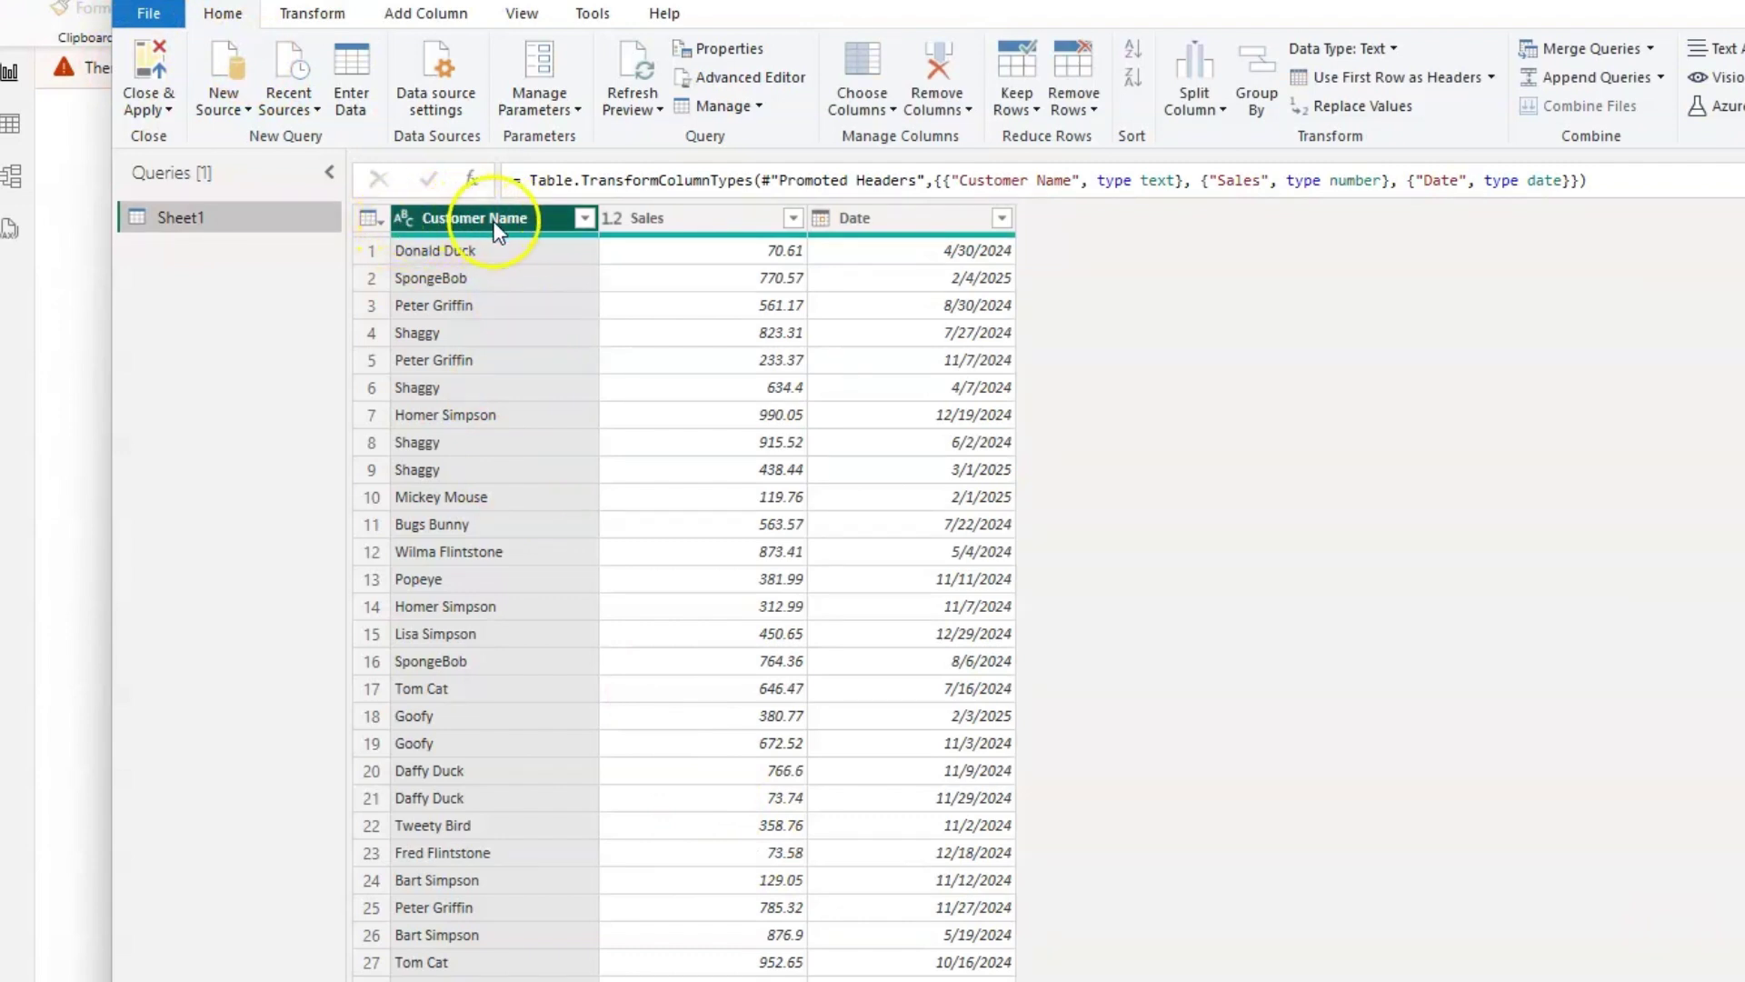
left_click(402, 218)
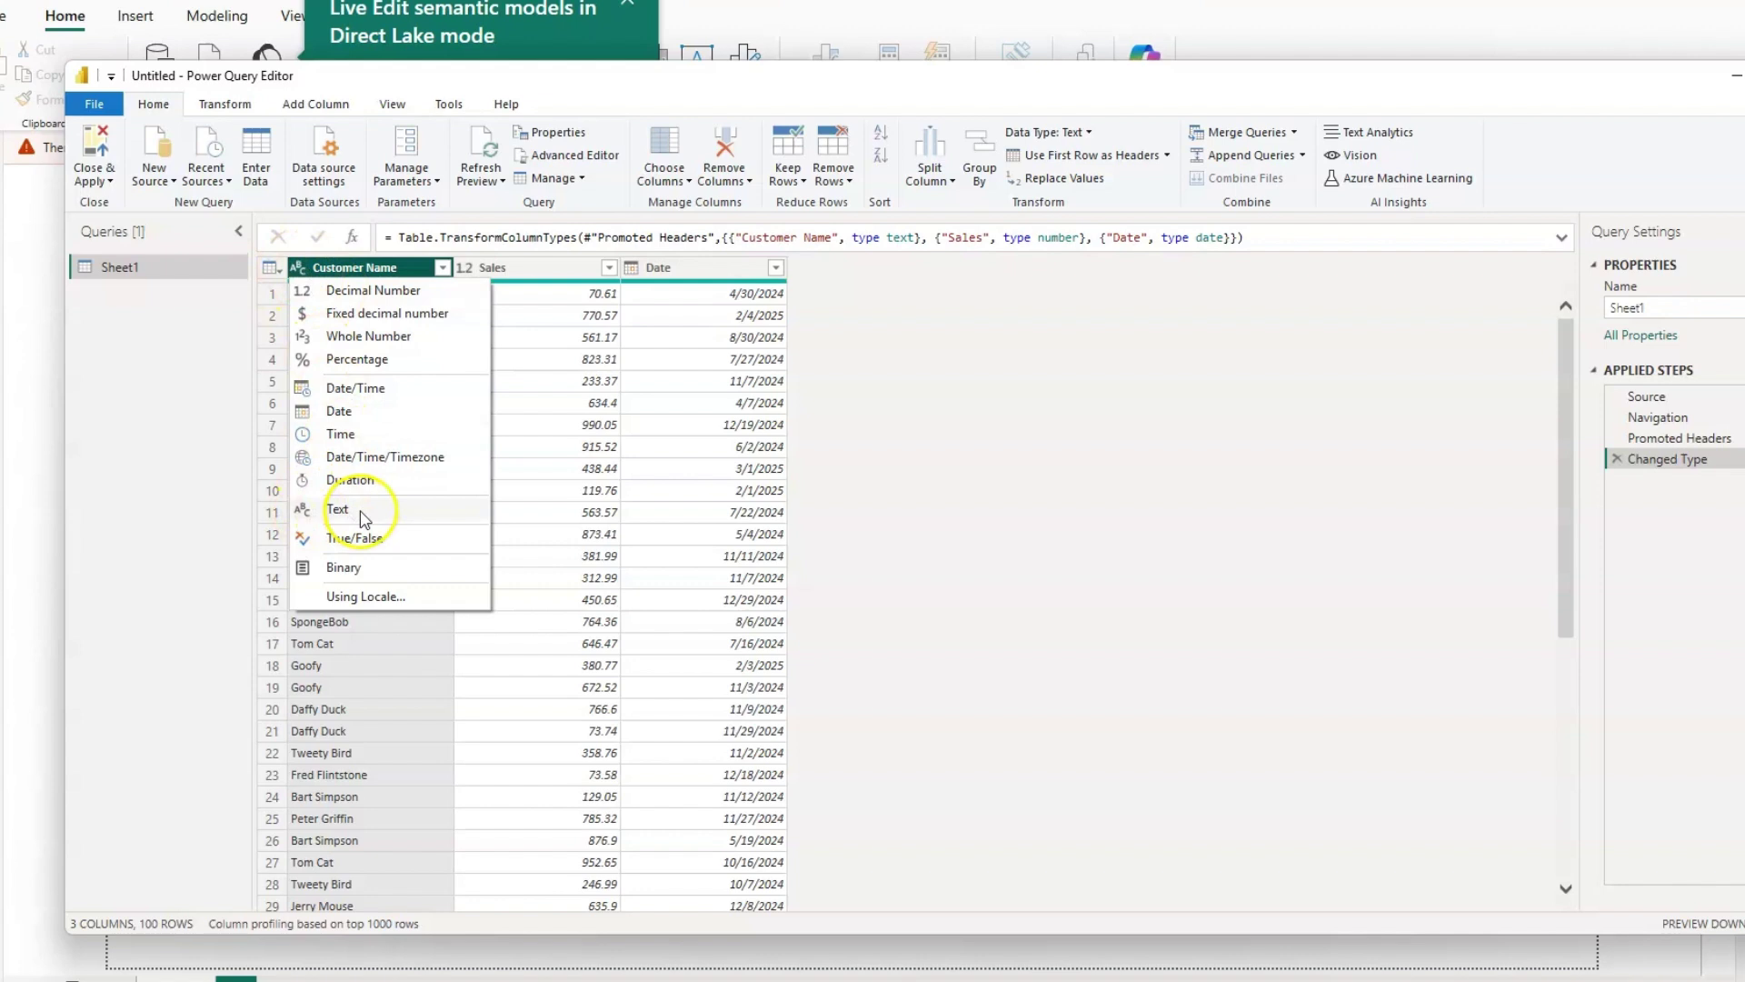
left_click(502, 271)
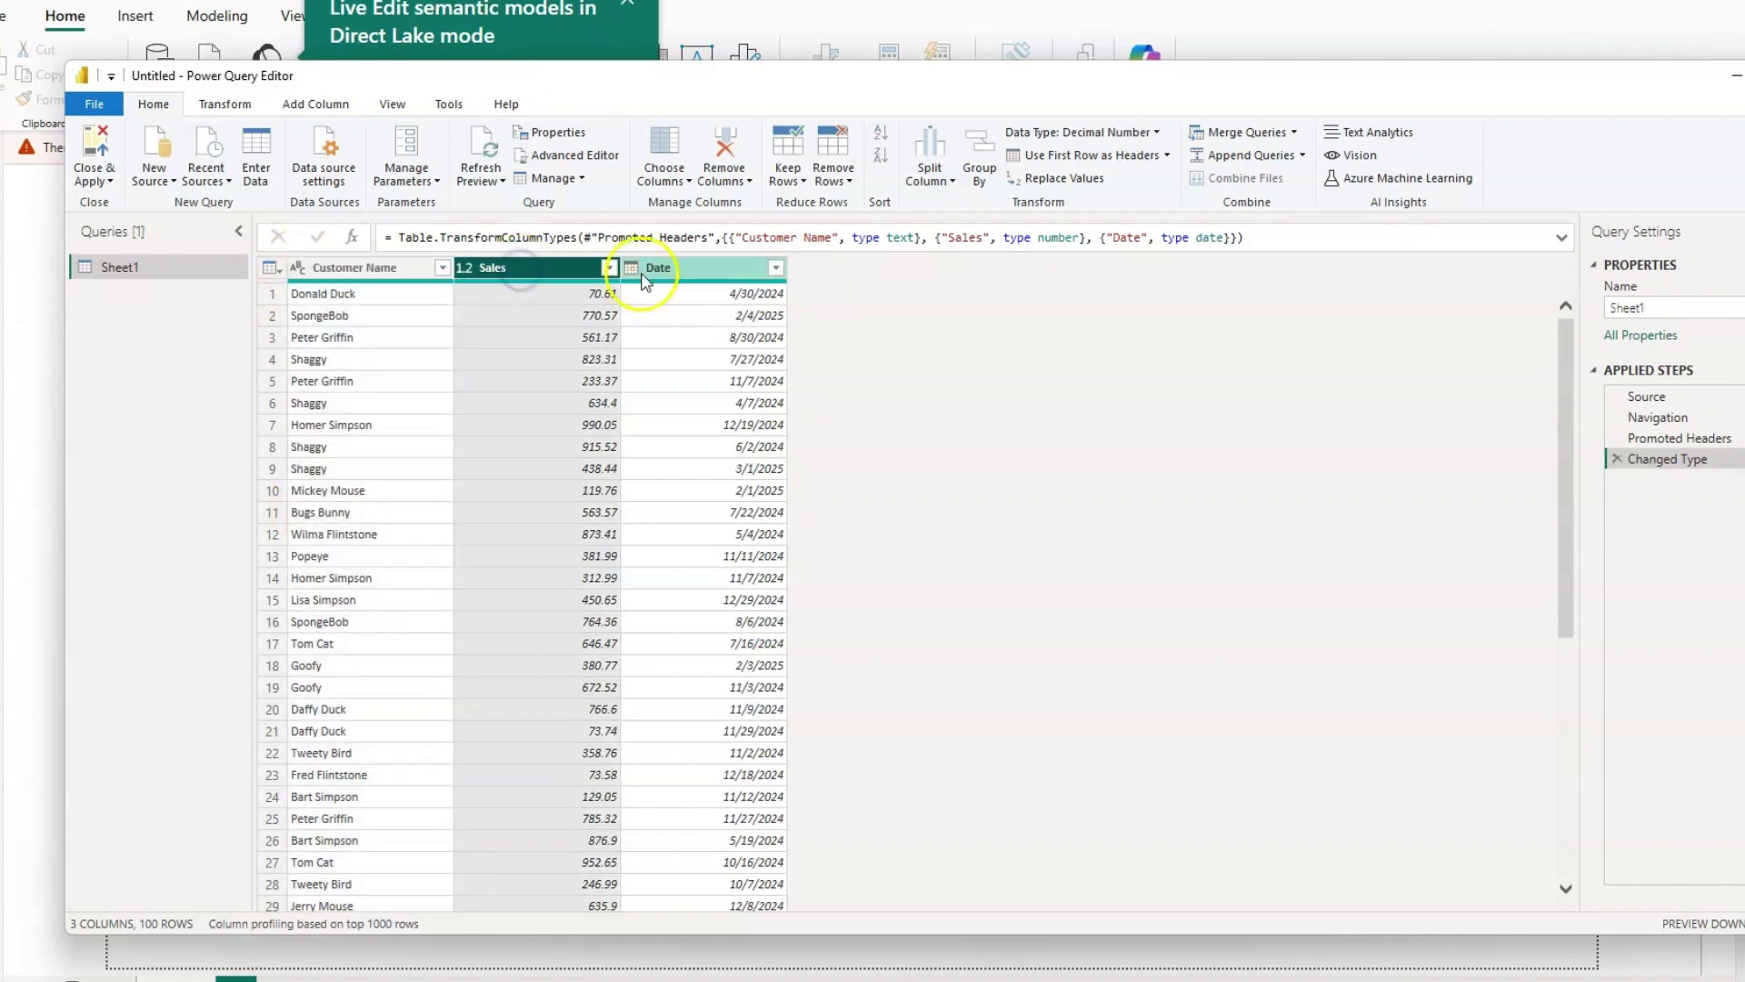
left_click(465, 271)
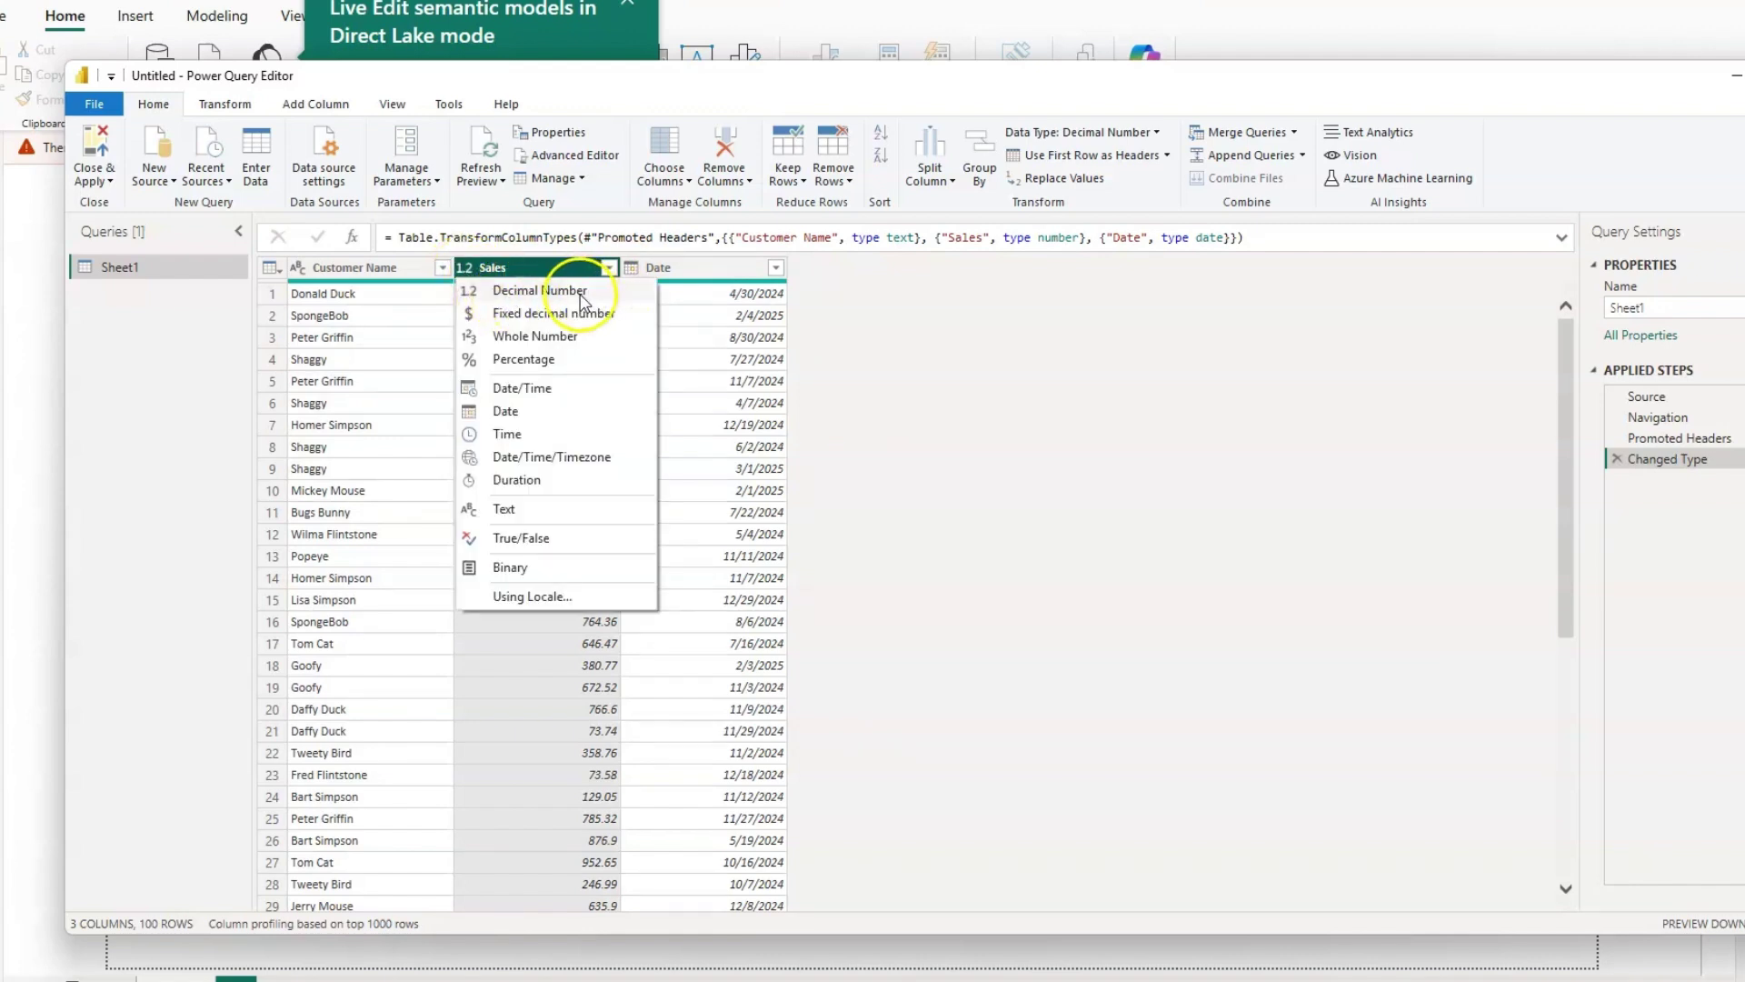
left_click(582, 295)
left_click(720, 381)
left_click(669, 271)
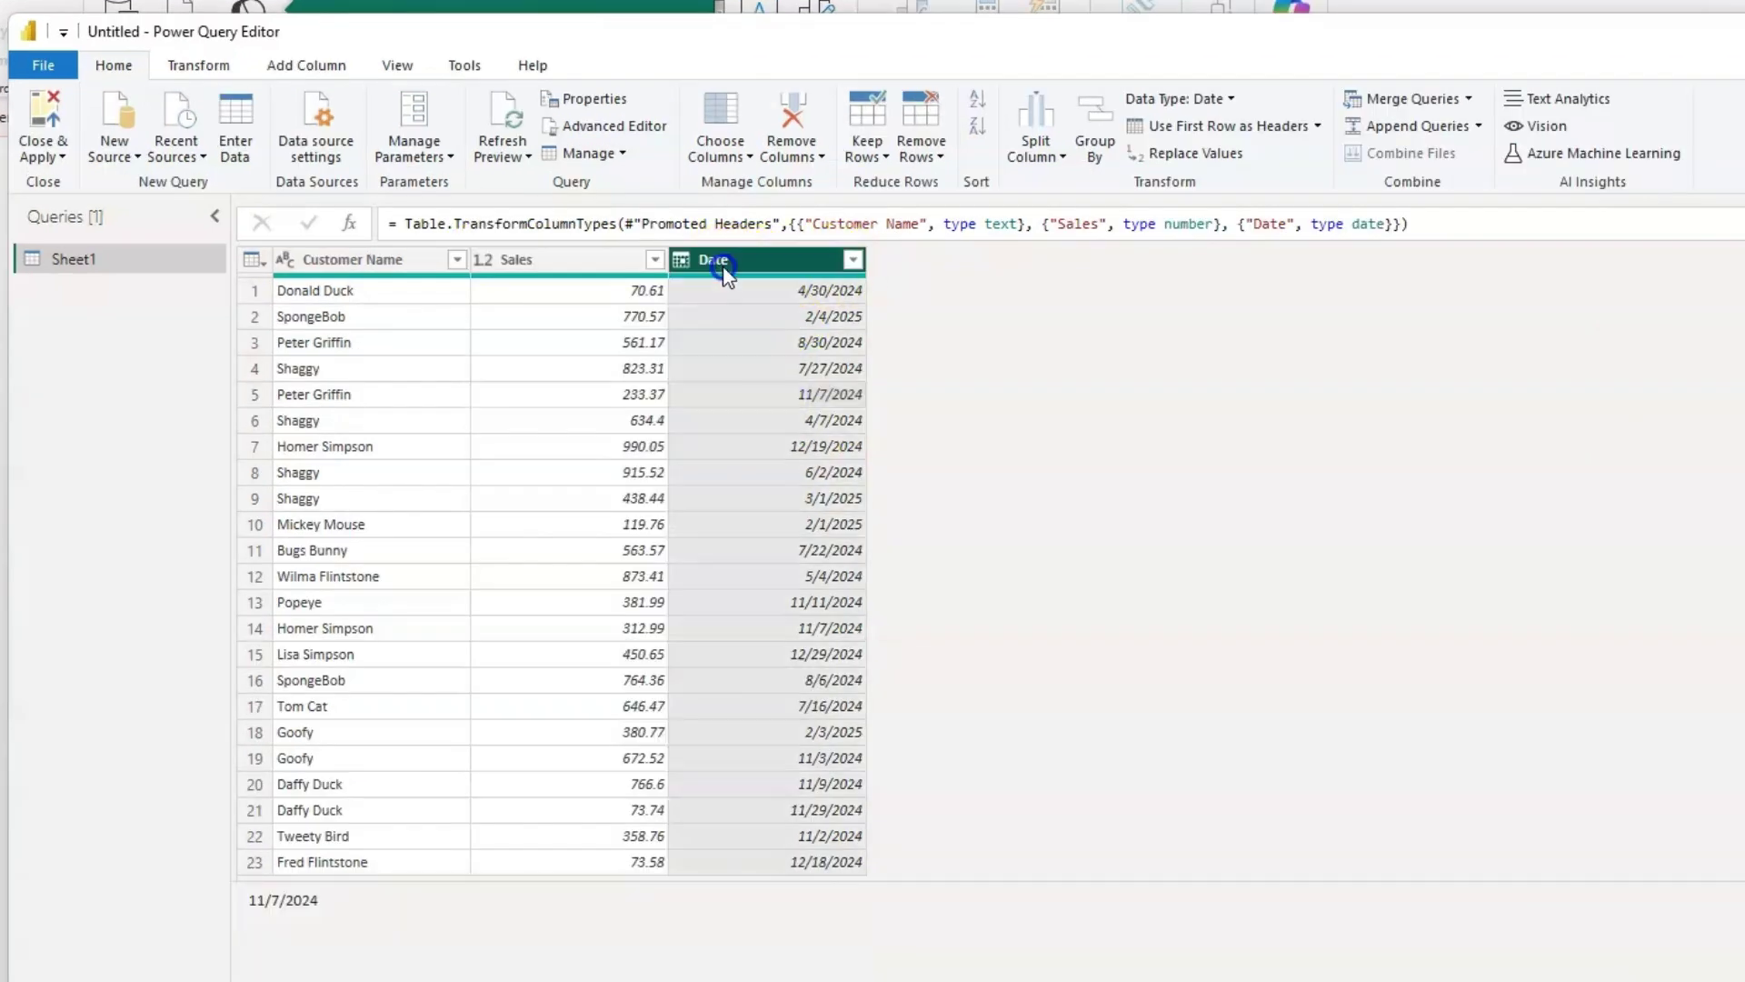
left_click(681, 261)
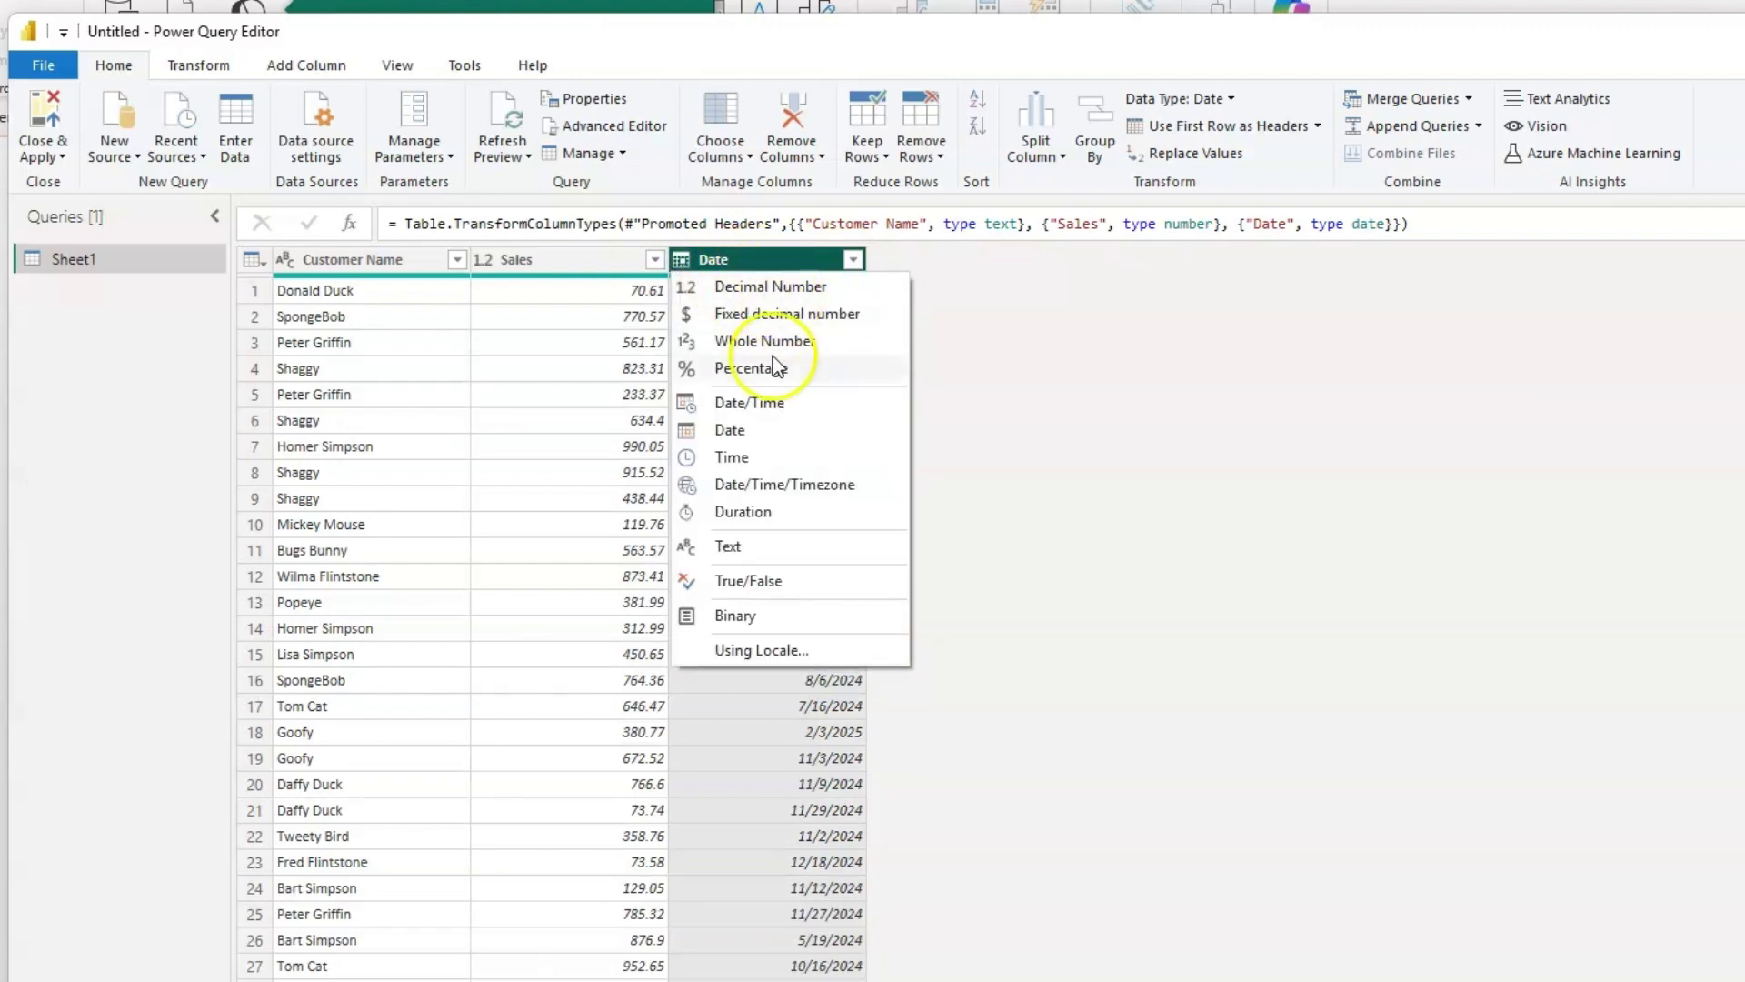
left_click(552, 271)
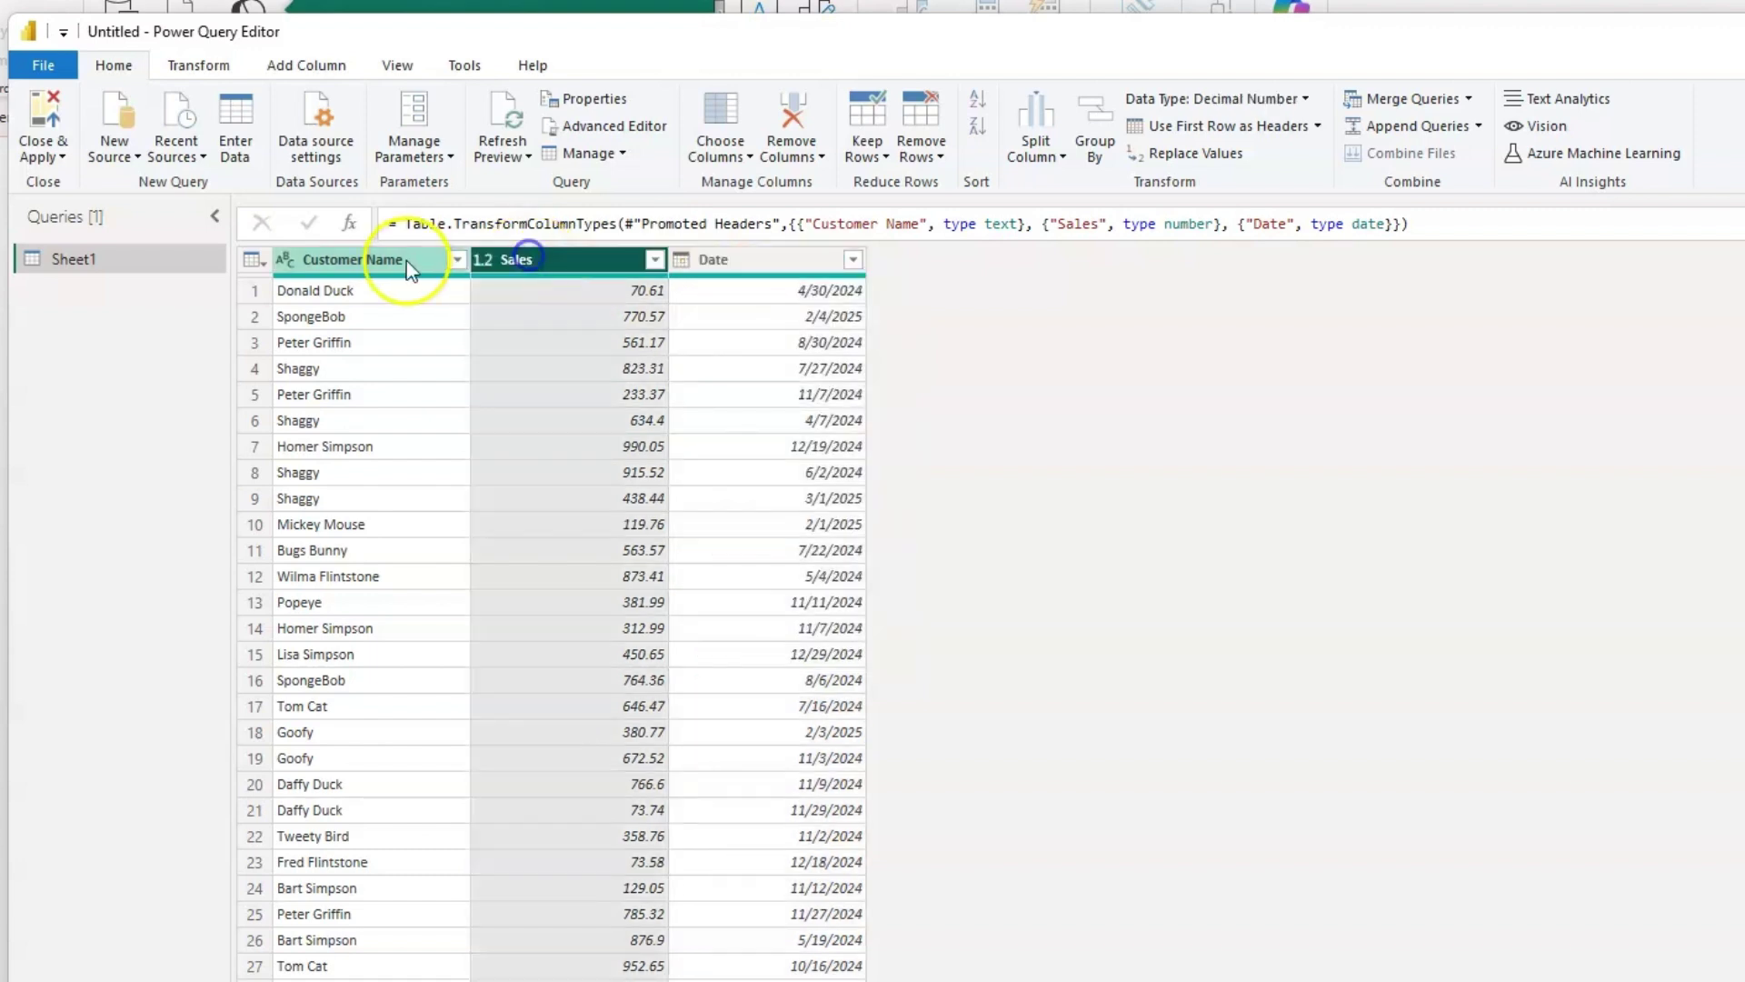
left_click(350, 264)
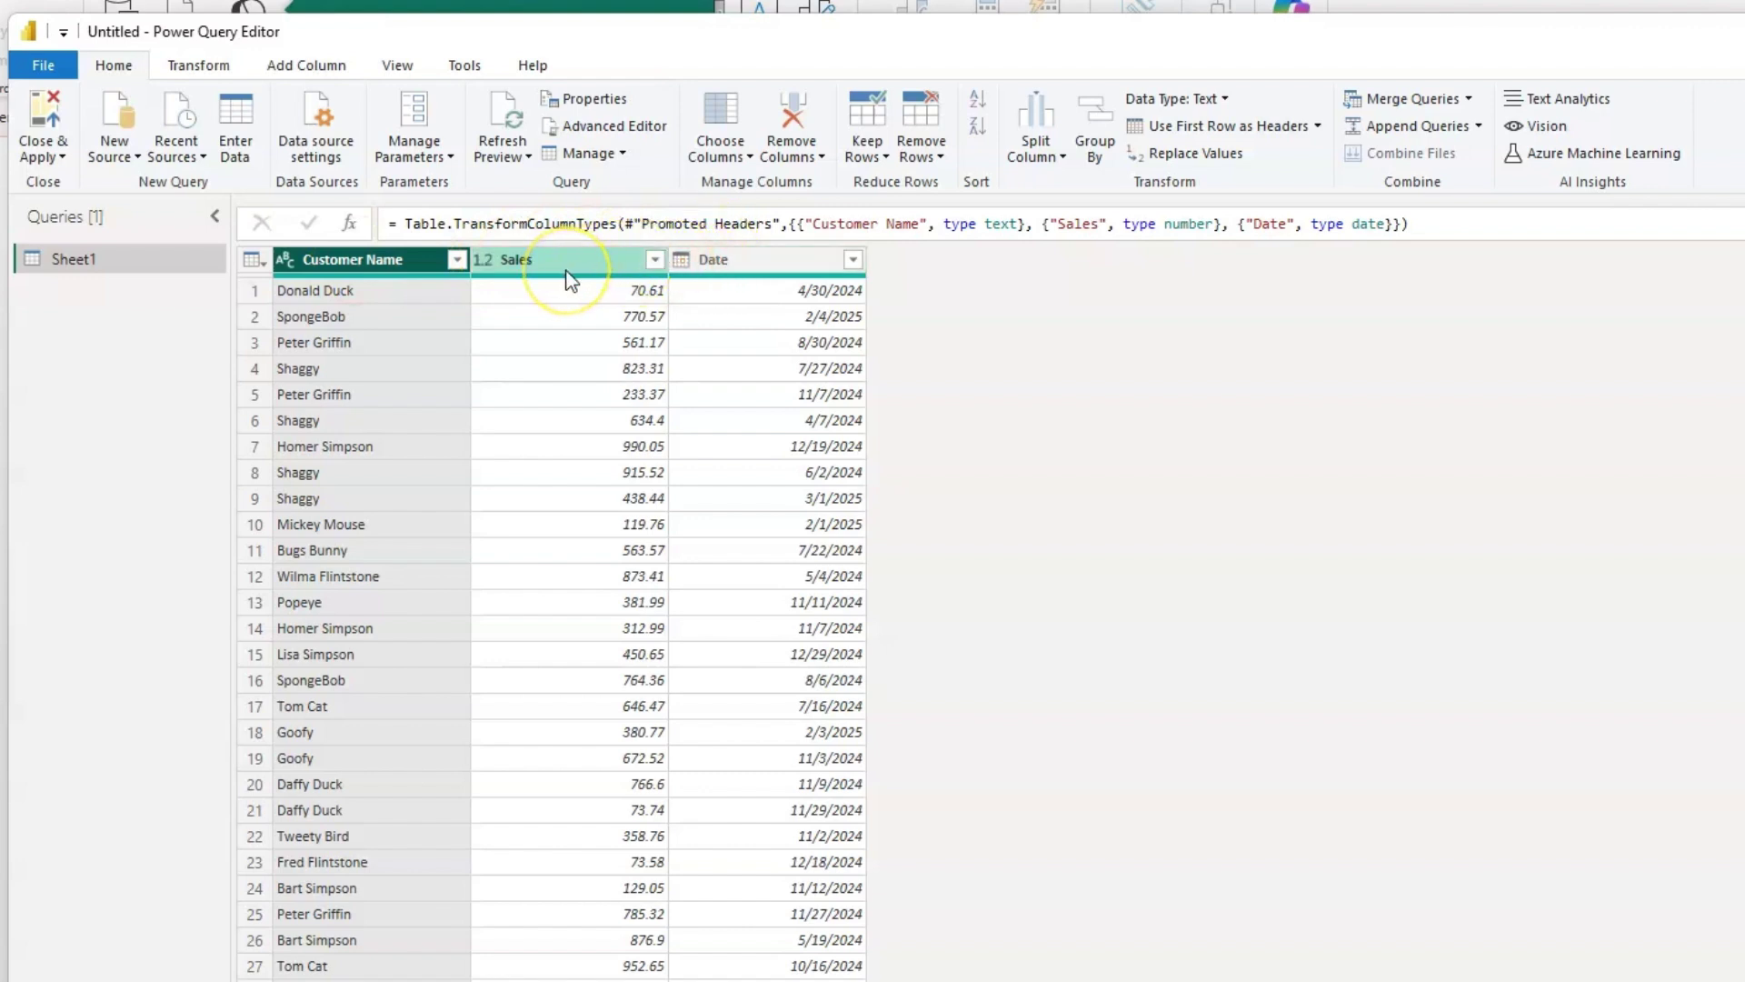
Close & Apply the Sheet1 query and view its 100 loaded rows in Table view
left_click(53, 160)
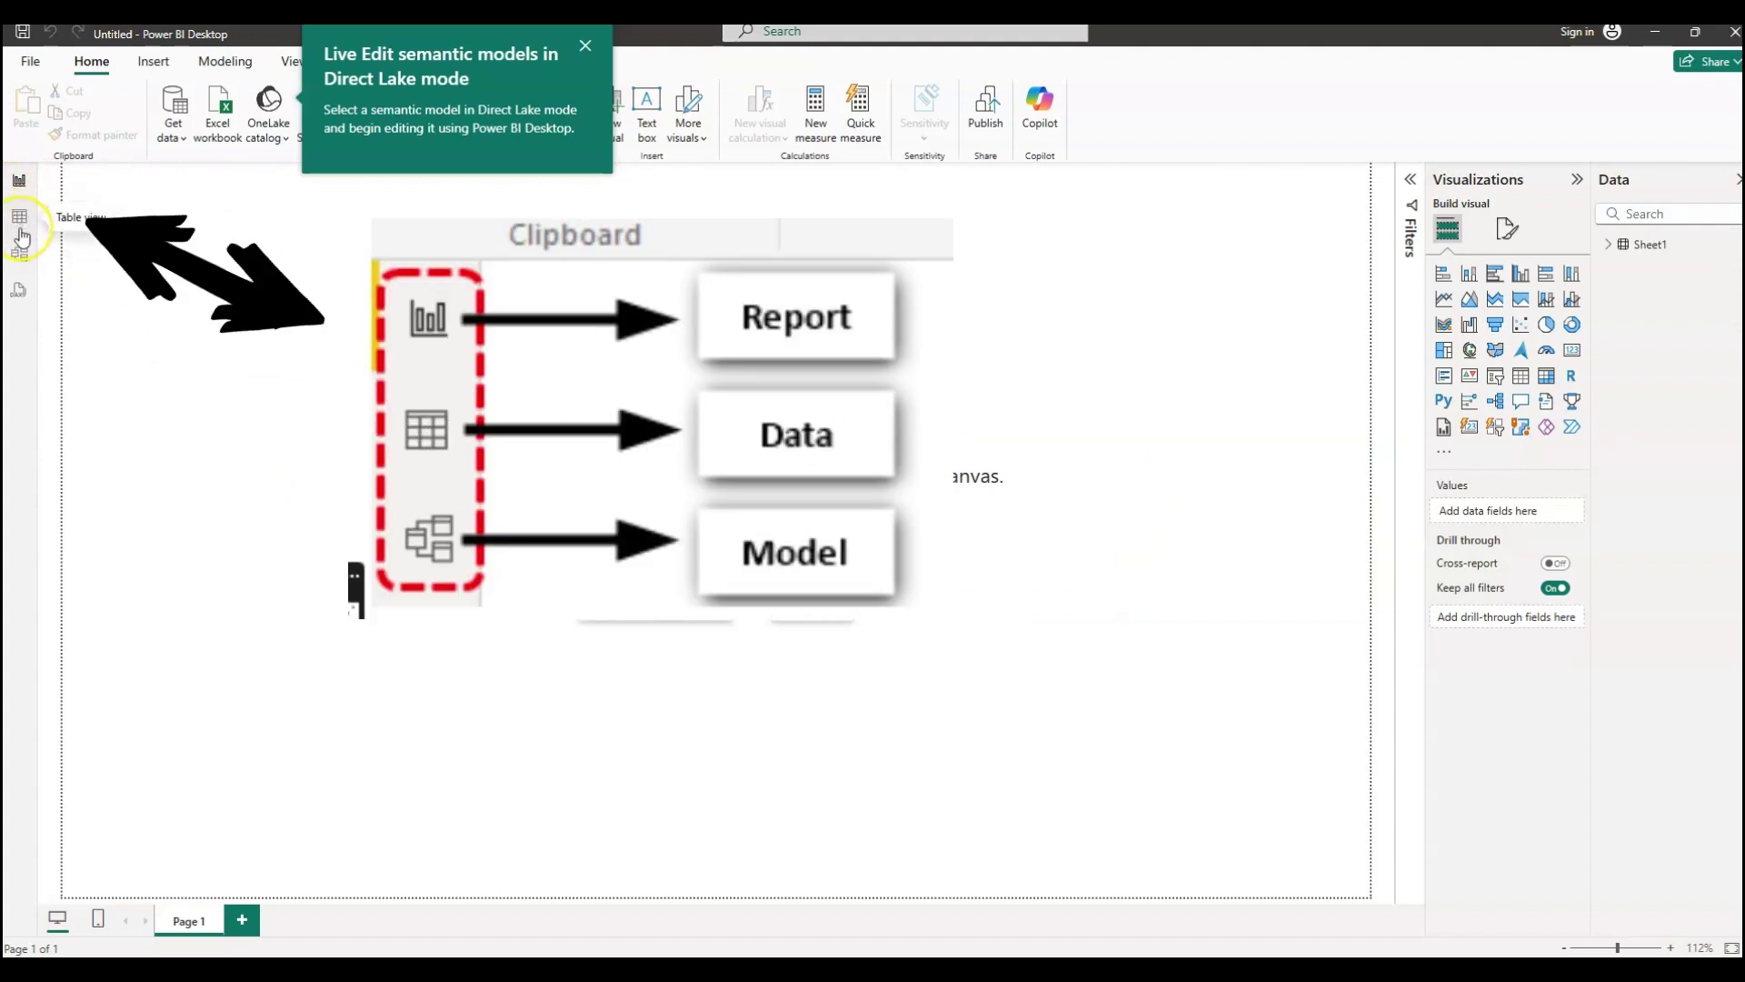
left_click(20, 218)
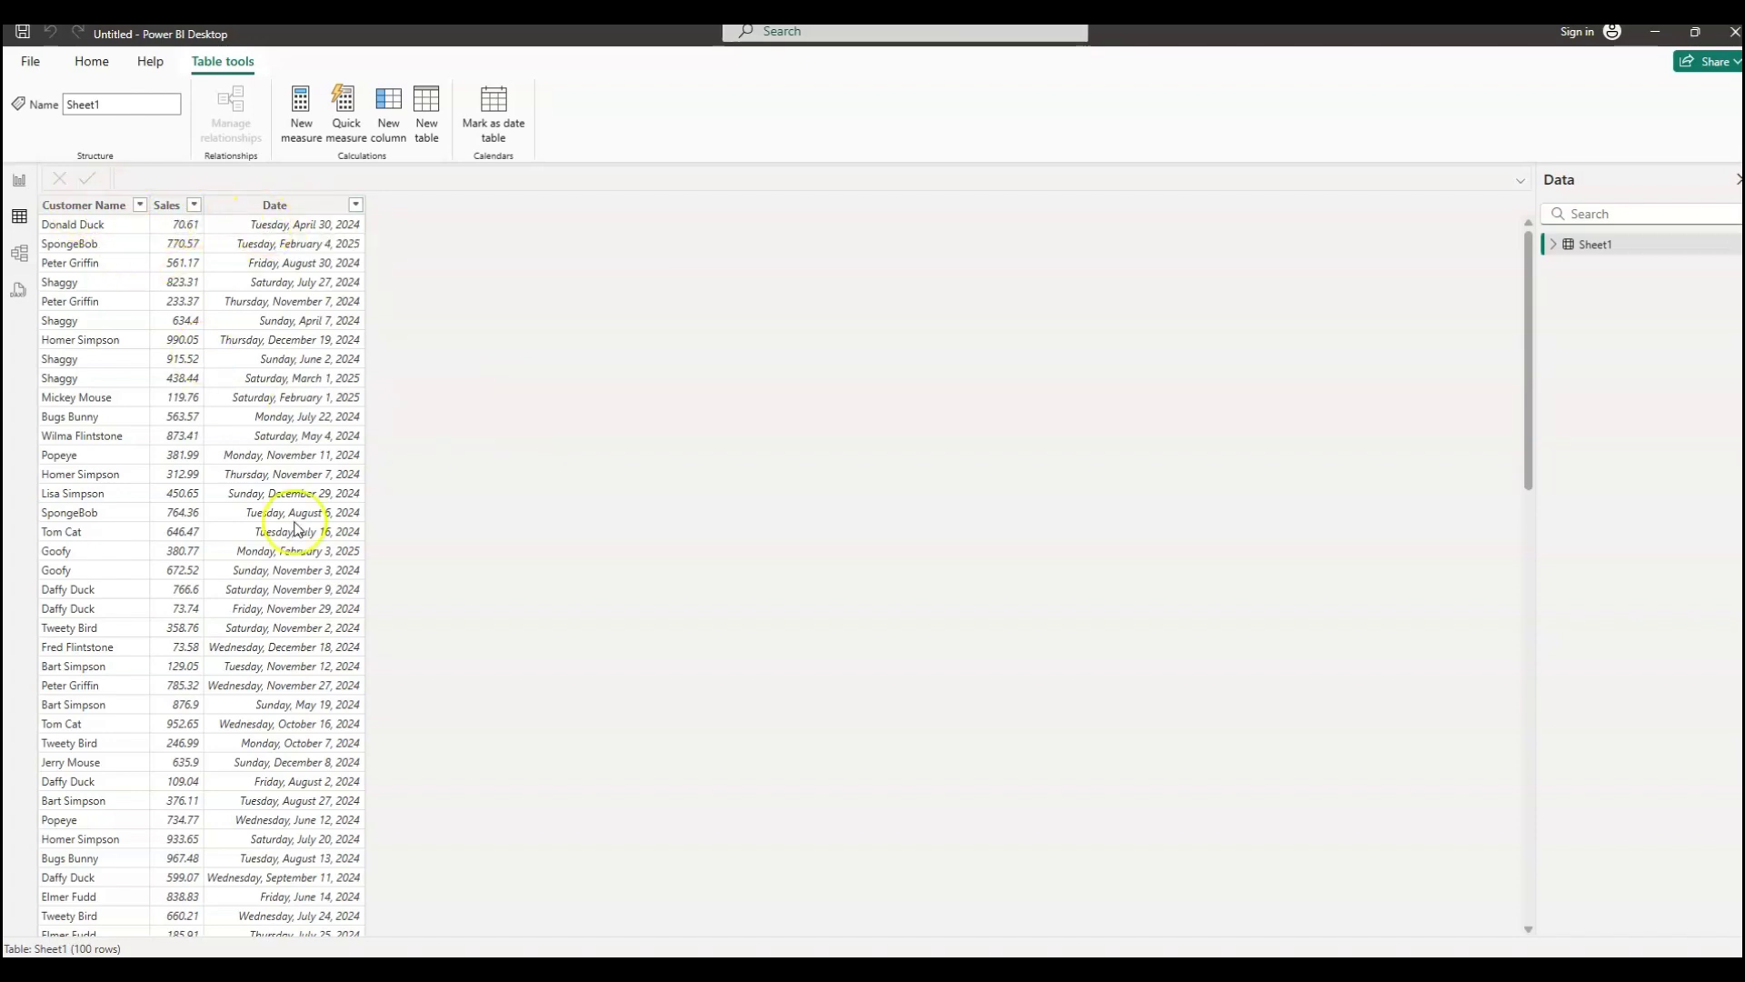
Scroll through the rows of the Sheet1 table
scroll(306, 610, "down", 10)
scroll(306, 611, "down", 6)
scroll(306, 611, "up", 12)
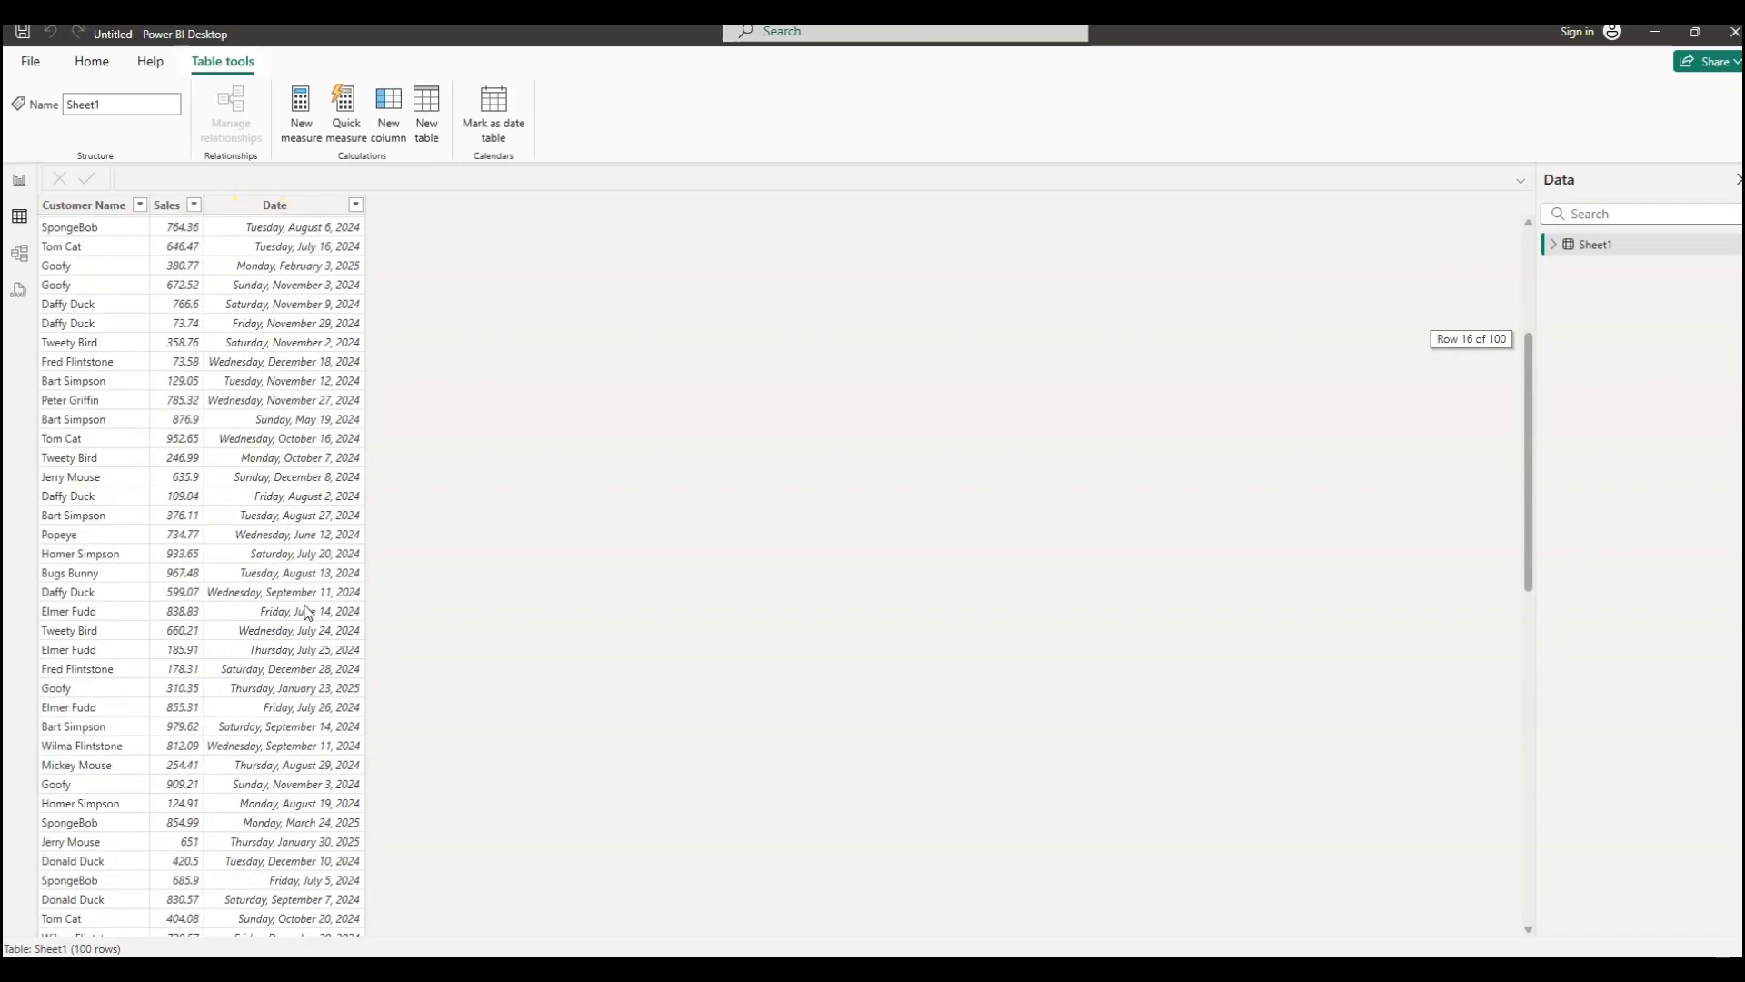
scroll(305, 611, "down", 10)
scroll(305, 611, "down", 4)
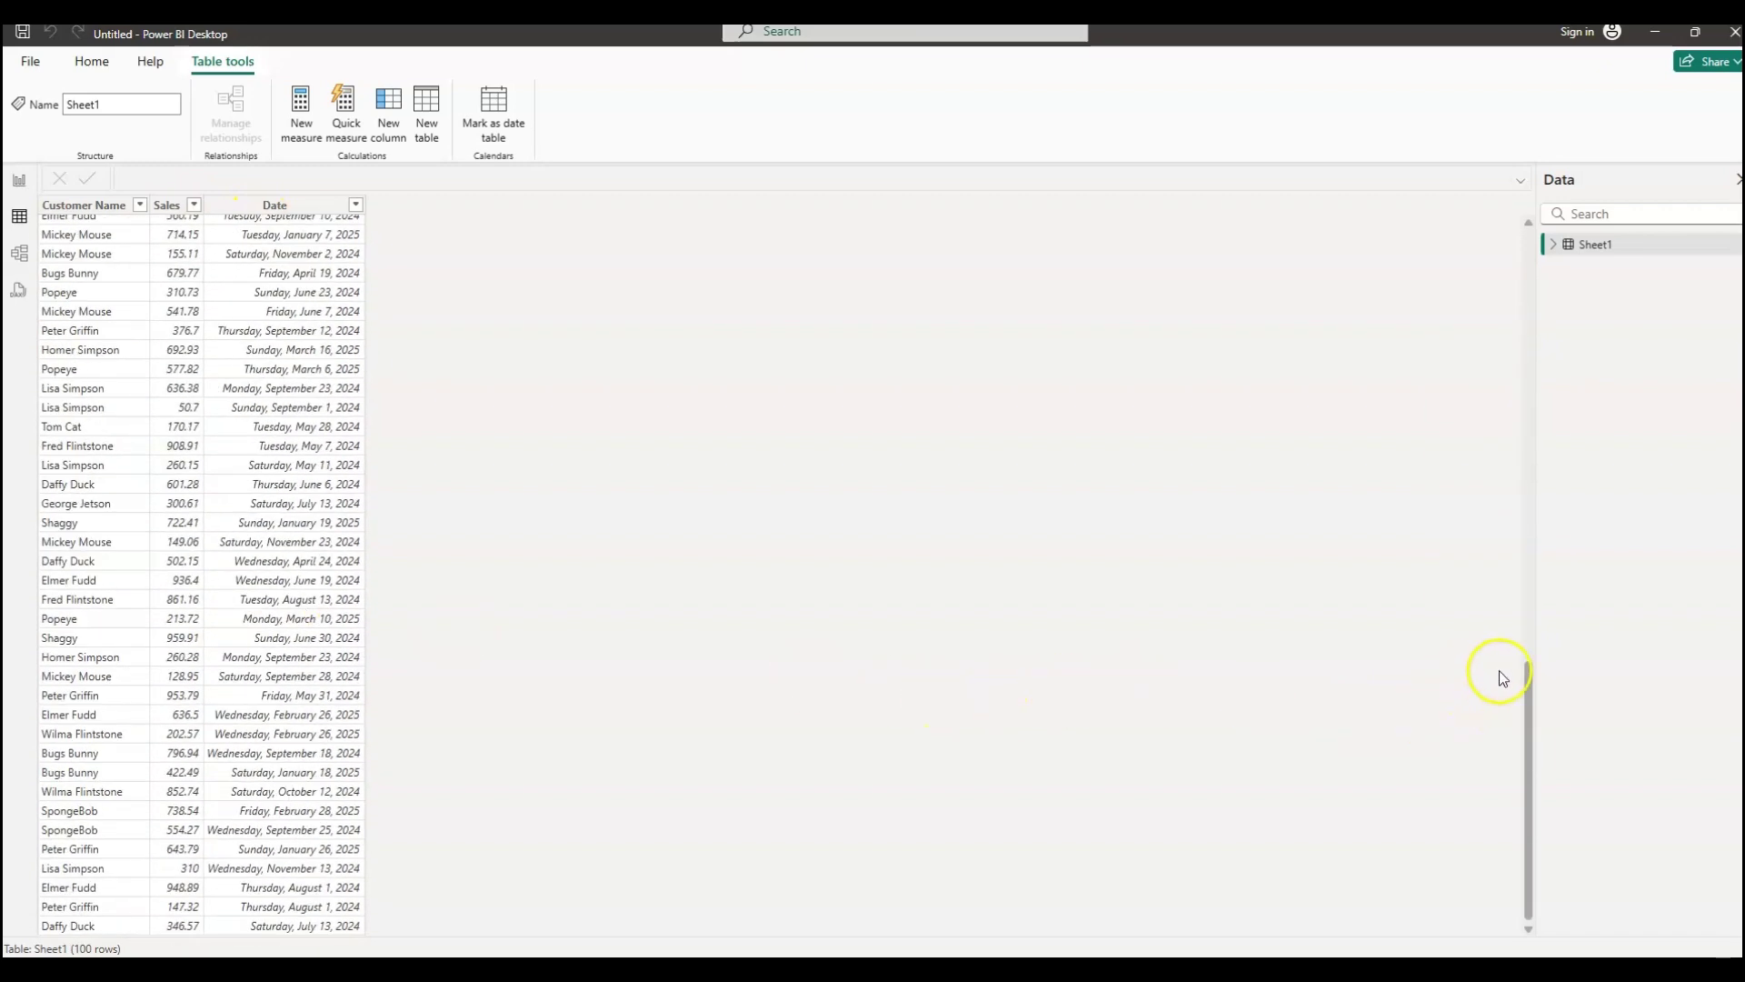
scroll(330, 772, "up", 20)
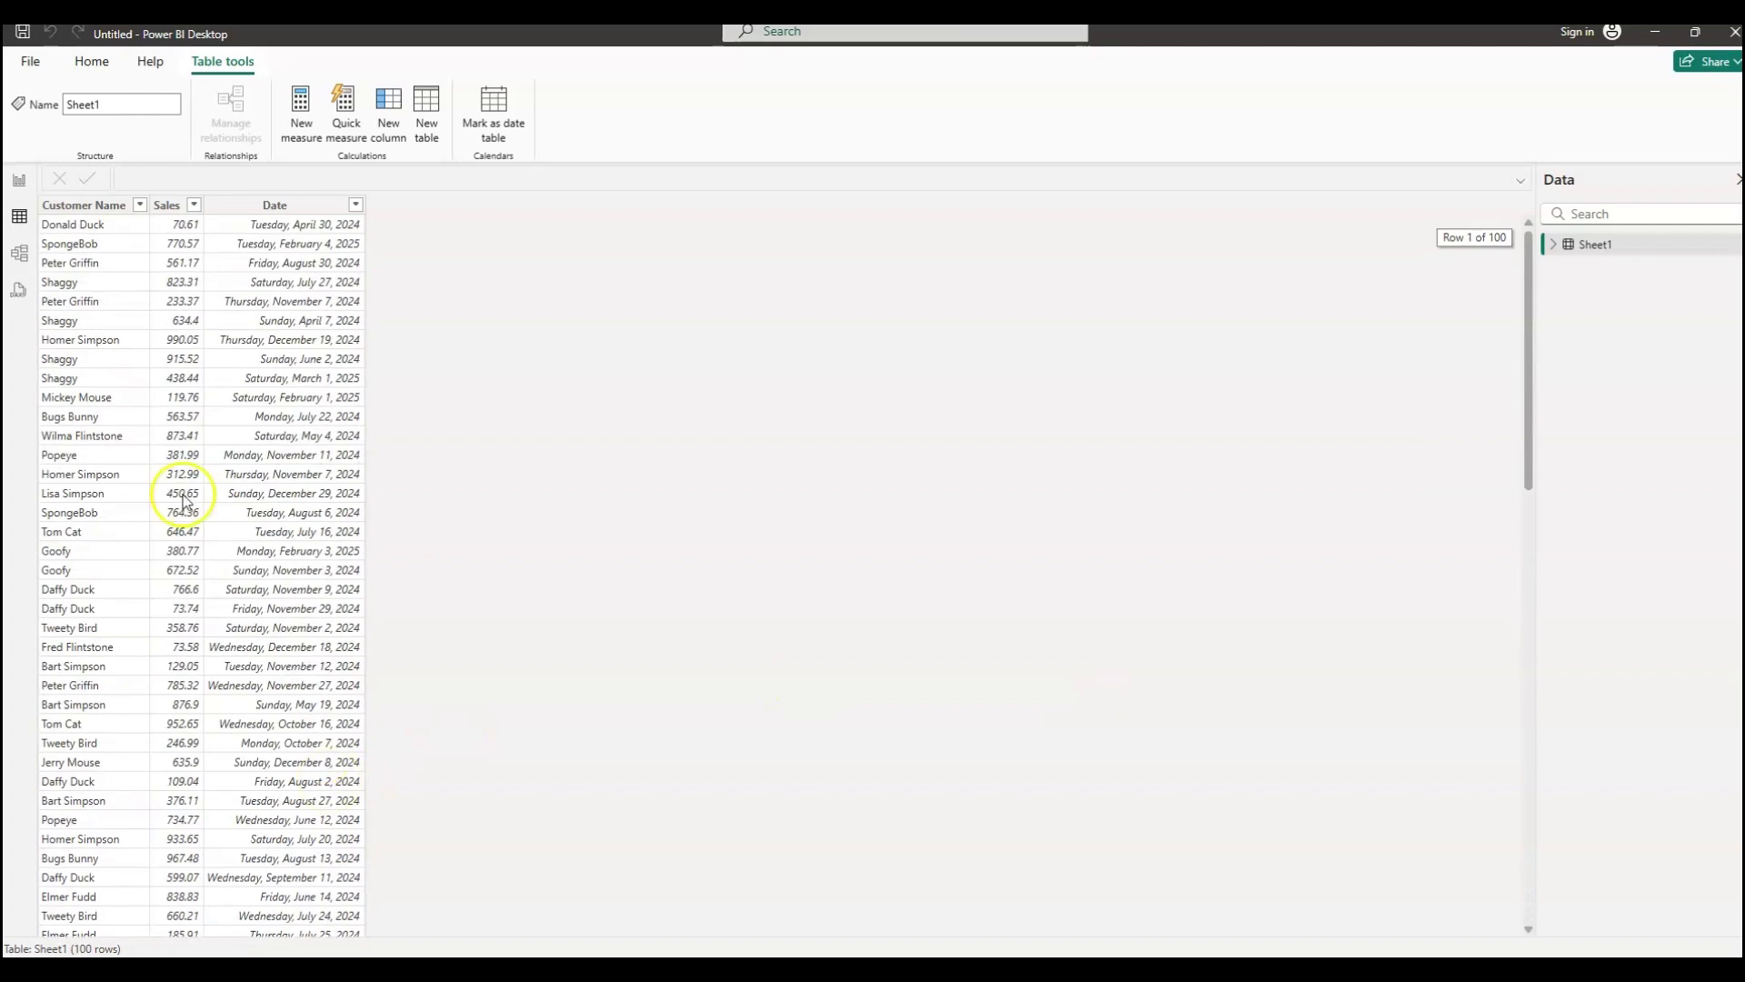
Inspect Sheet1 in Model view, glance at DAX query view, then return to the report canvas
left_click(24, 261)
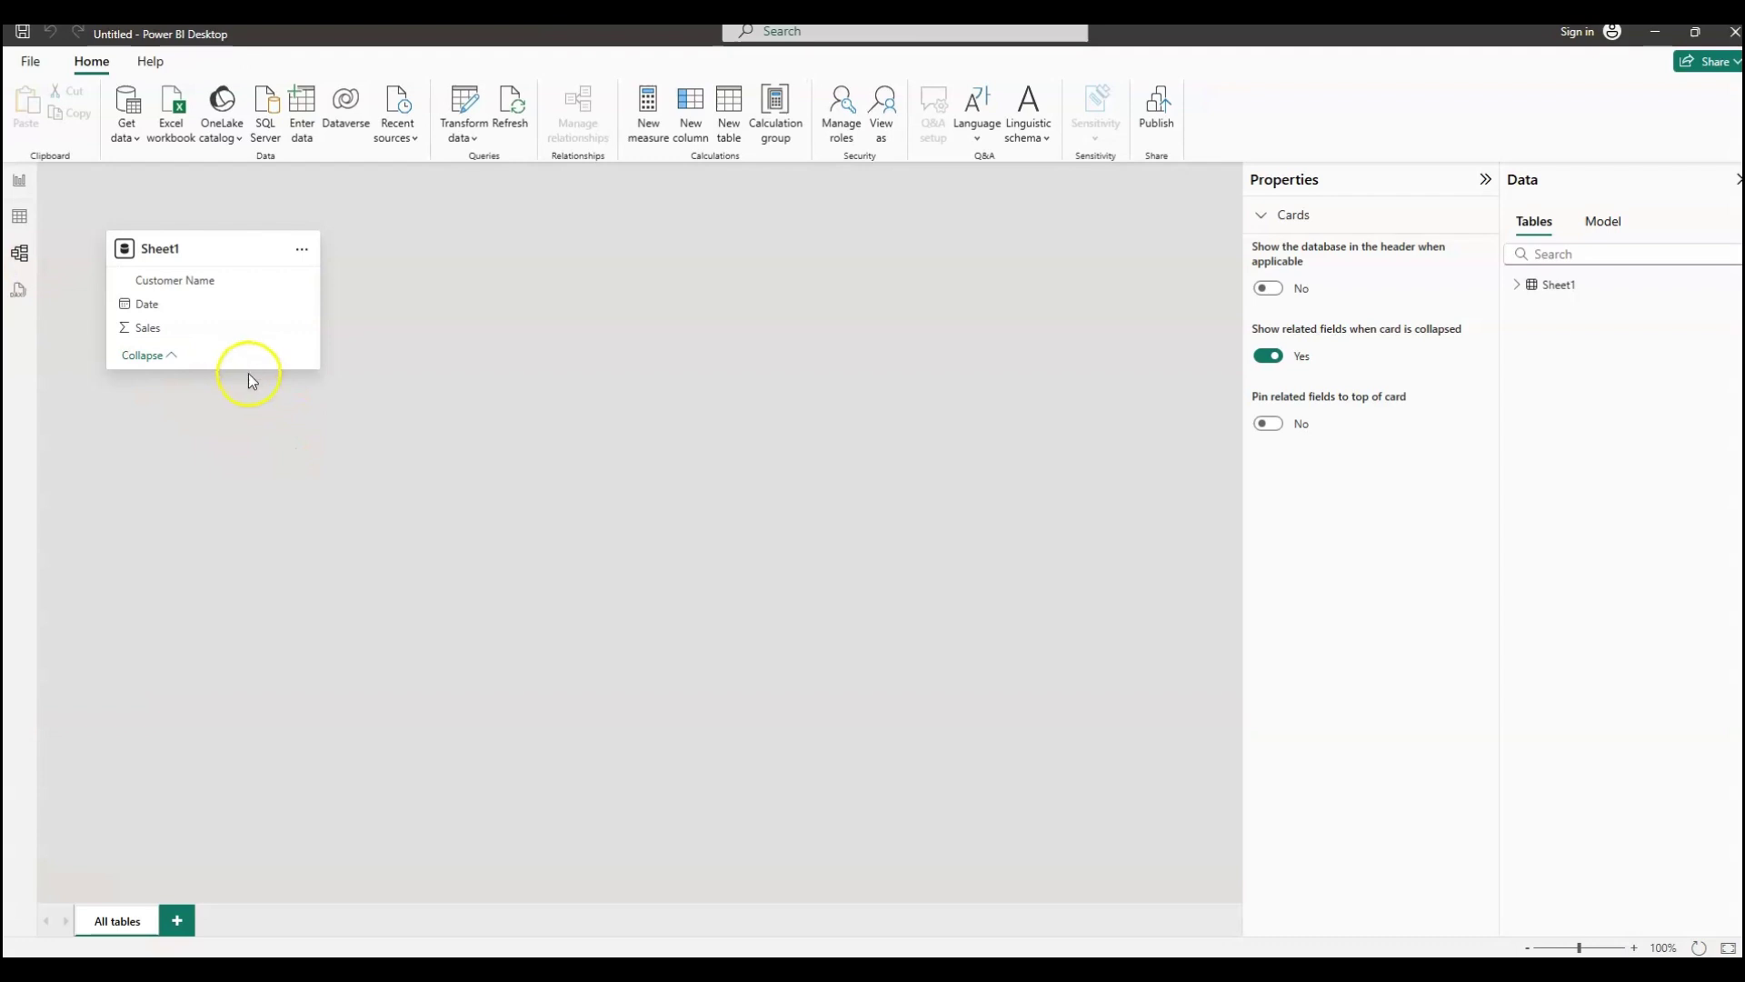
mouse_move(249, 371)
left_mouse_down()
mouse_move(246, 580)
mouse_move(261, 363)
mouse_move(259, 389)
left_mouse_up()
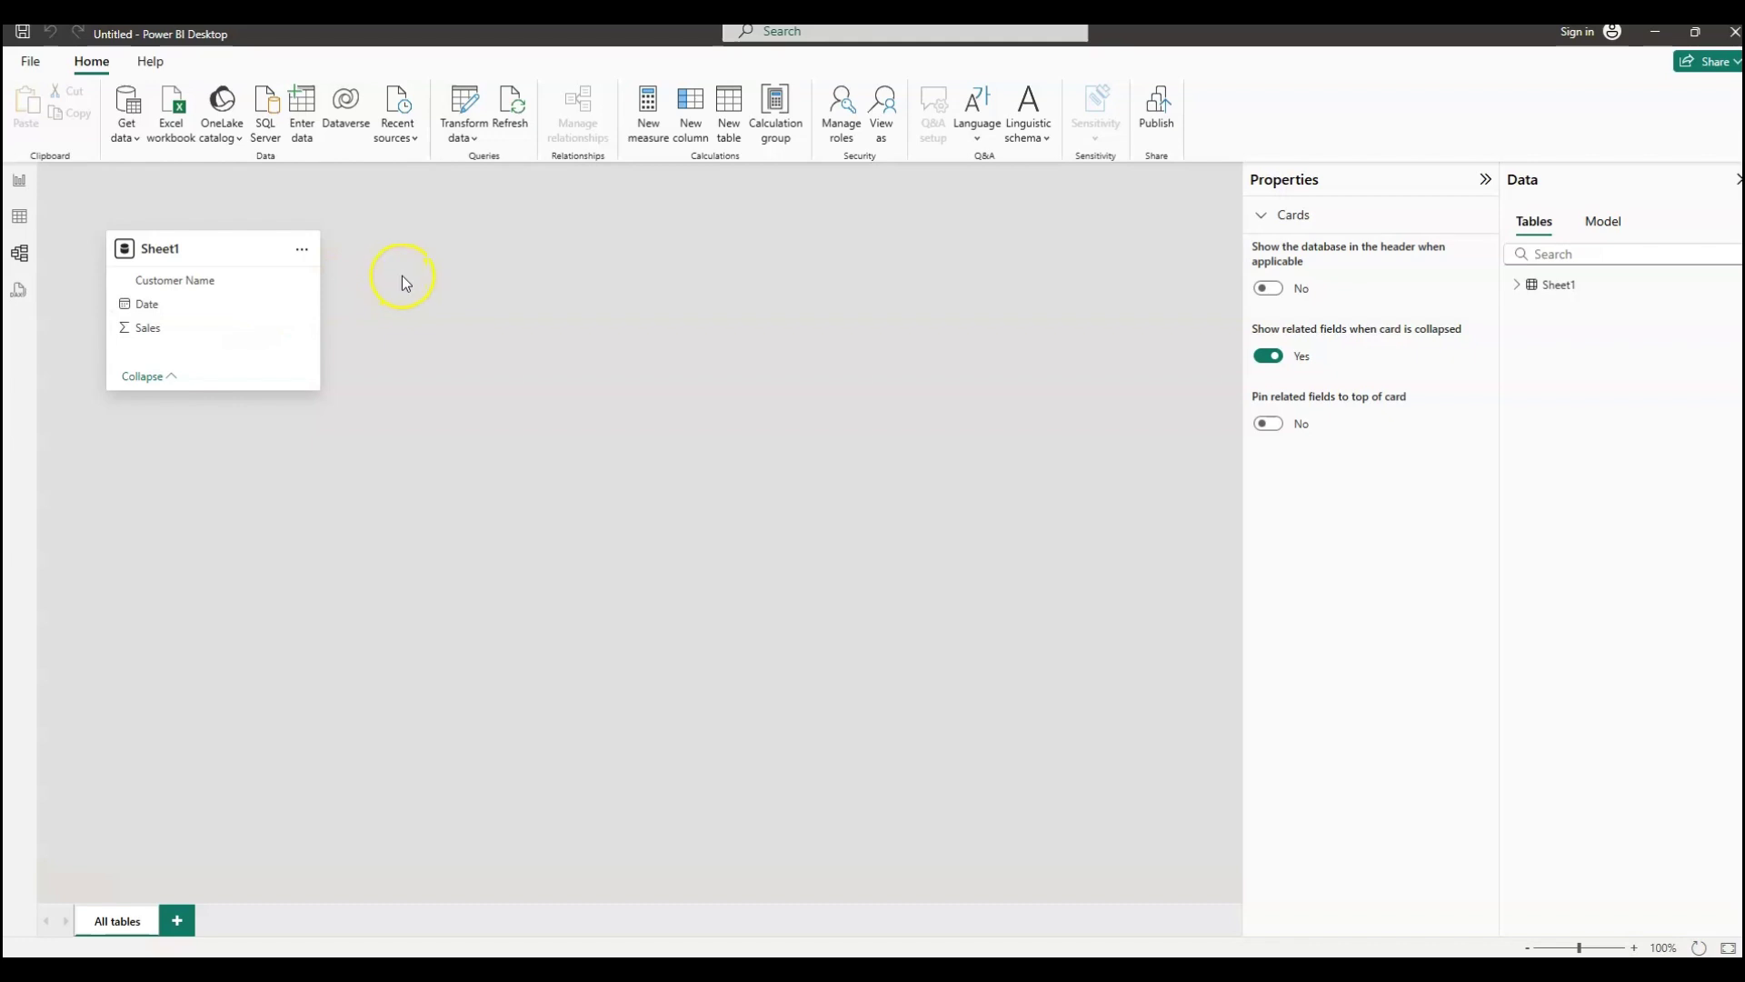
left_click(19, 300)
key("Escape")
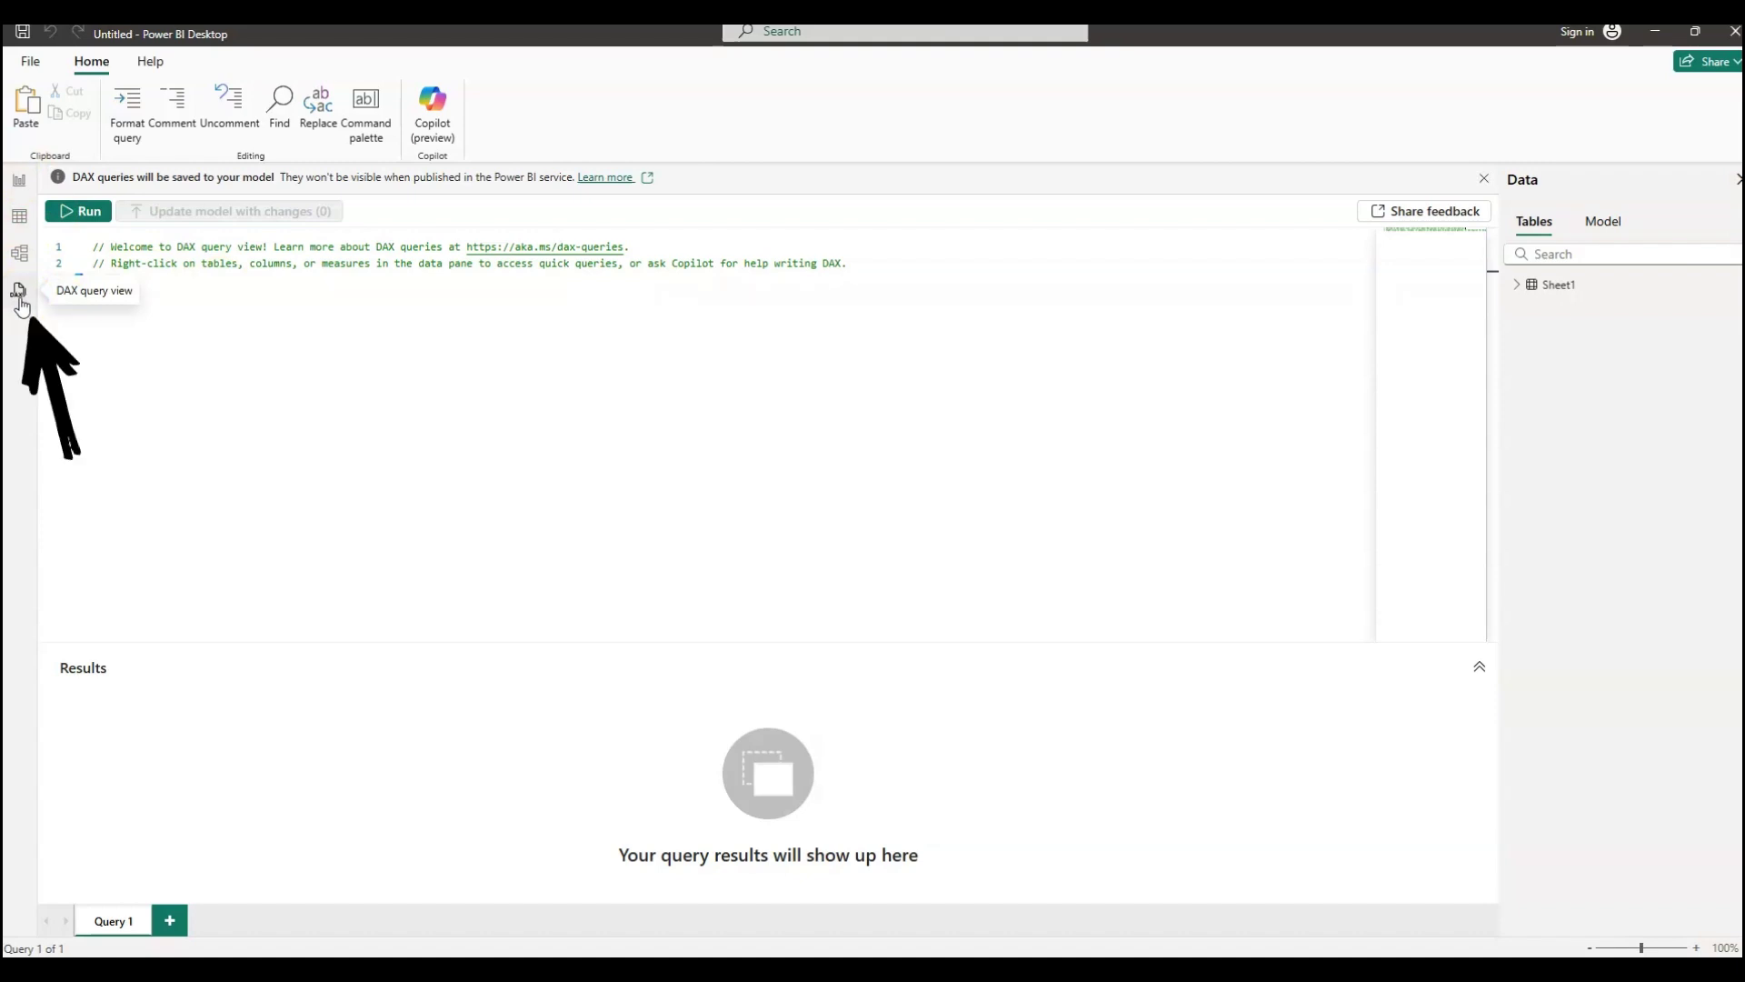
left_click(19, 180)
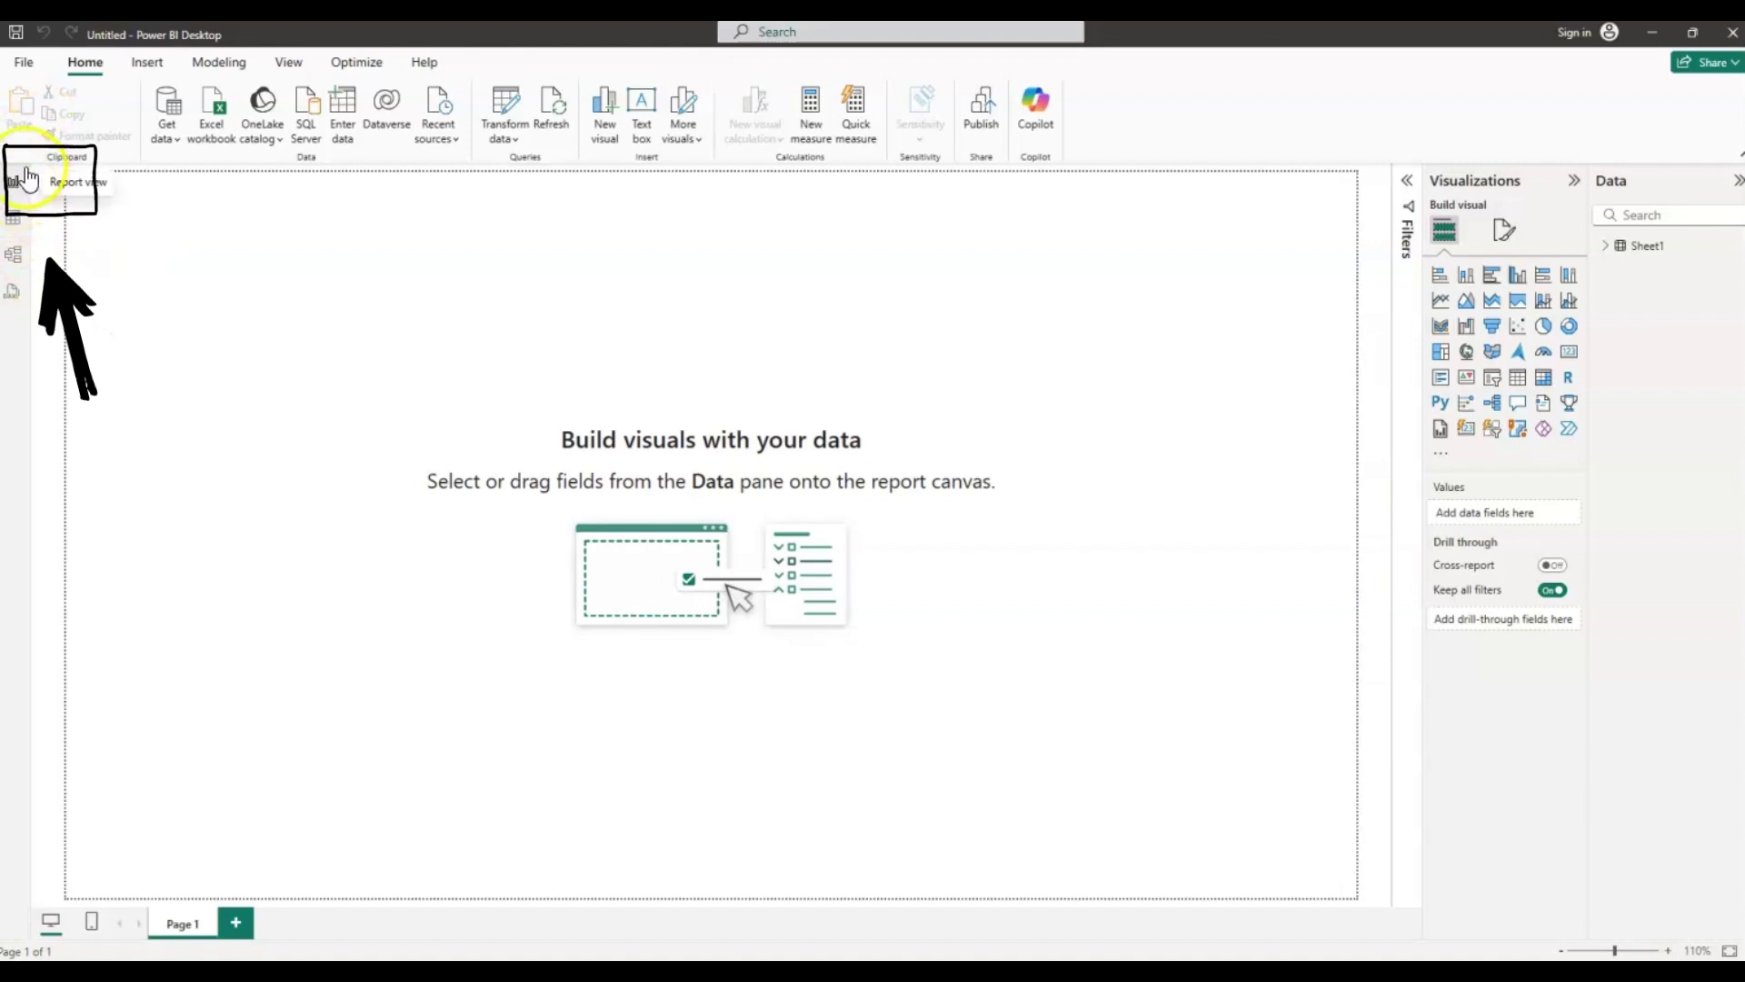
Expand Sheet1 to reveal the Customer Name, Date and Sales fields, and try adding Customer Name to the page
left_click(16, 185)
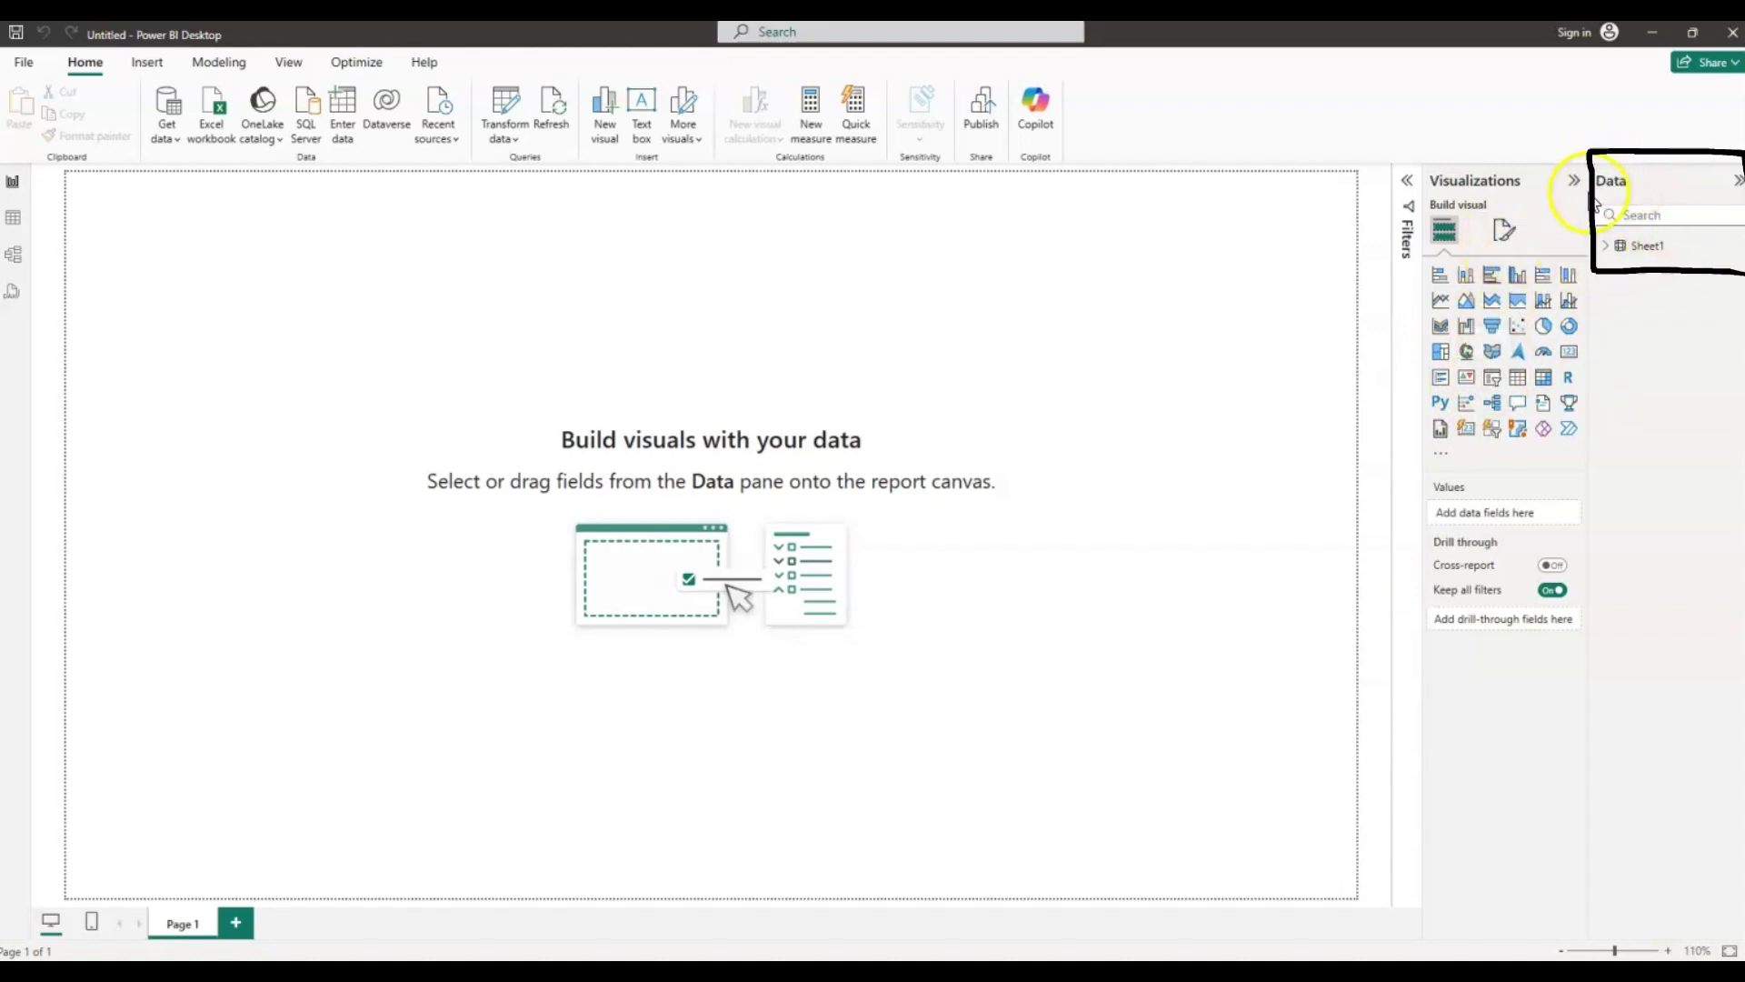
mouse_move(1632, 254)
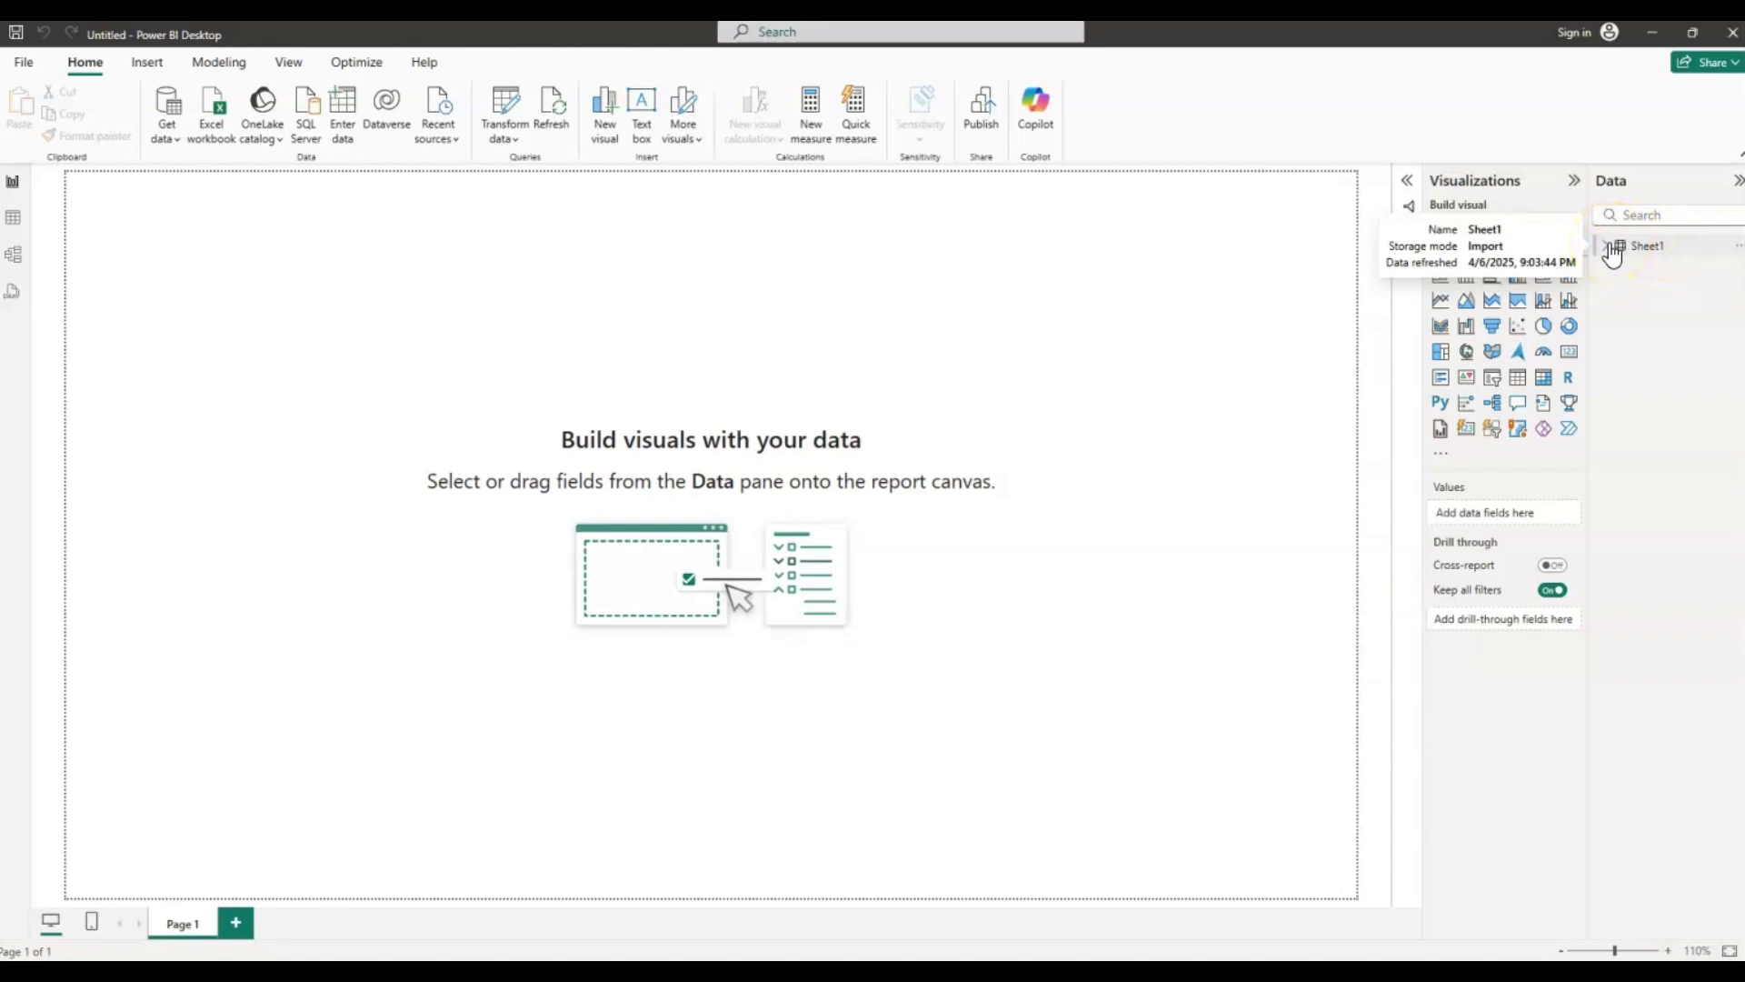
left_click(1609, 251)
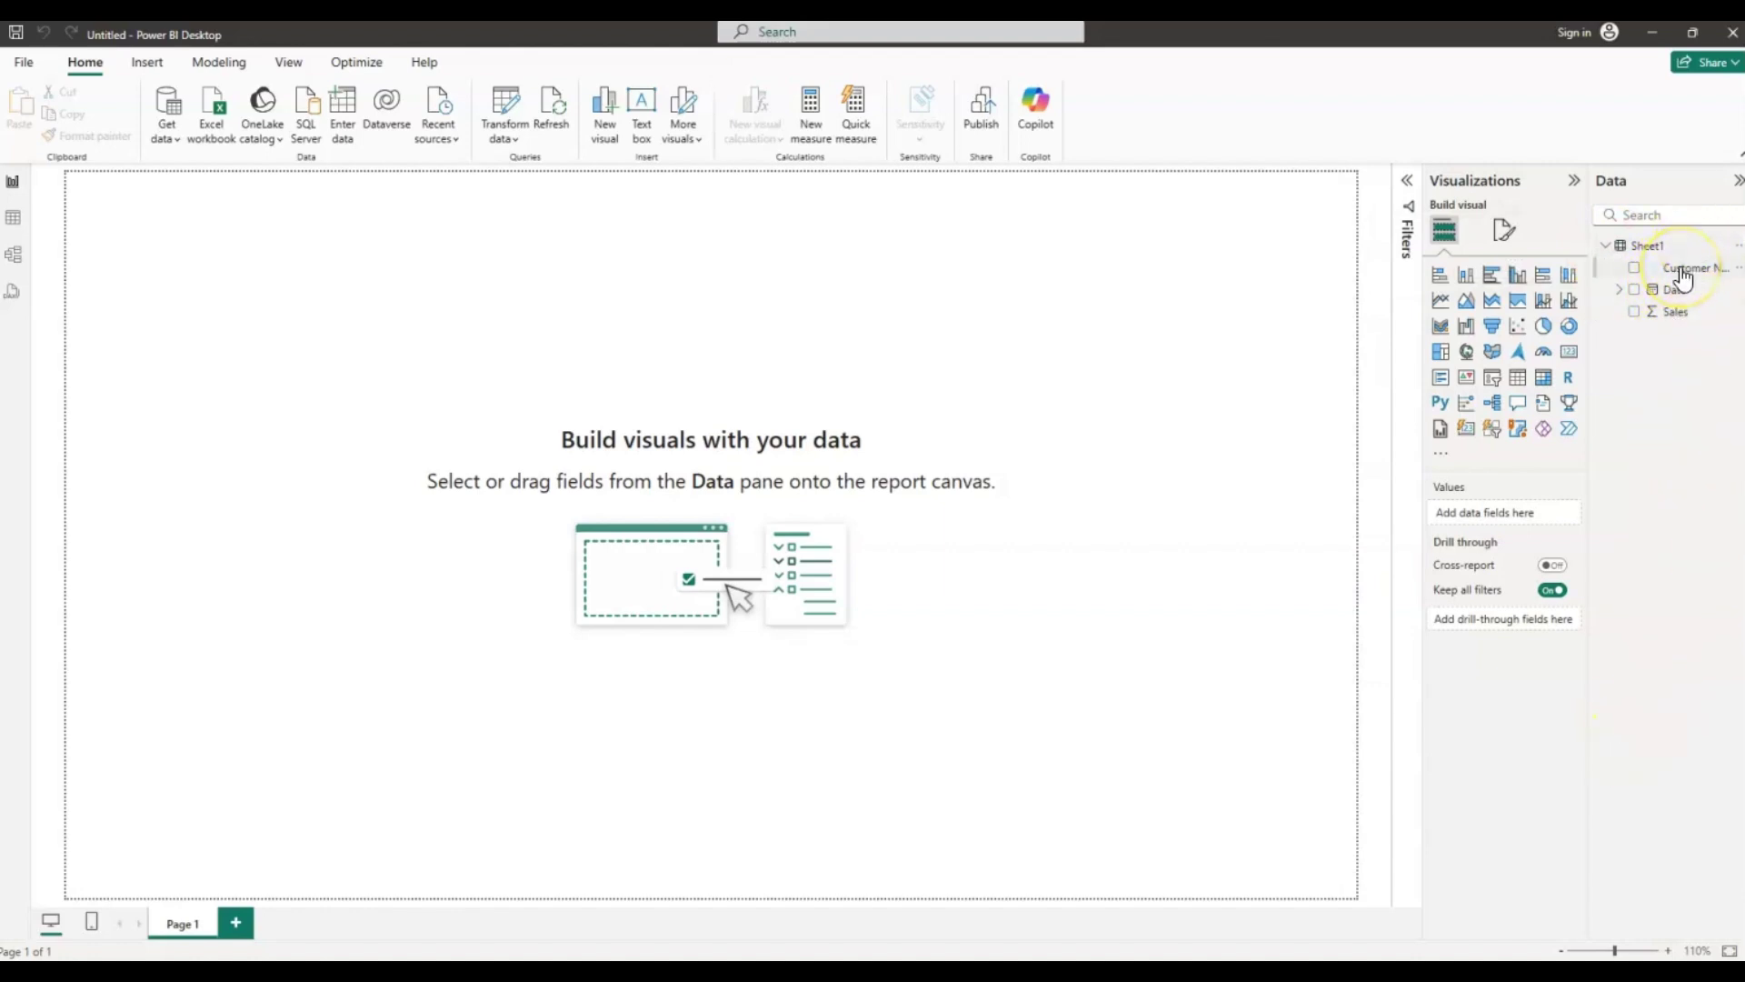
left_click_drag(1682, 277, 1505, 513)
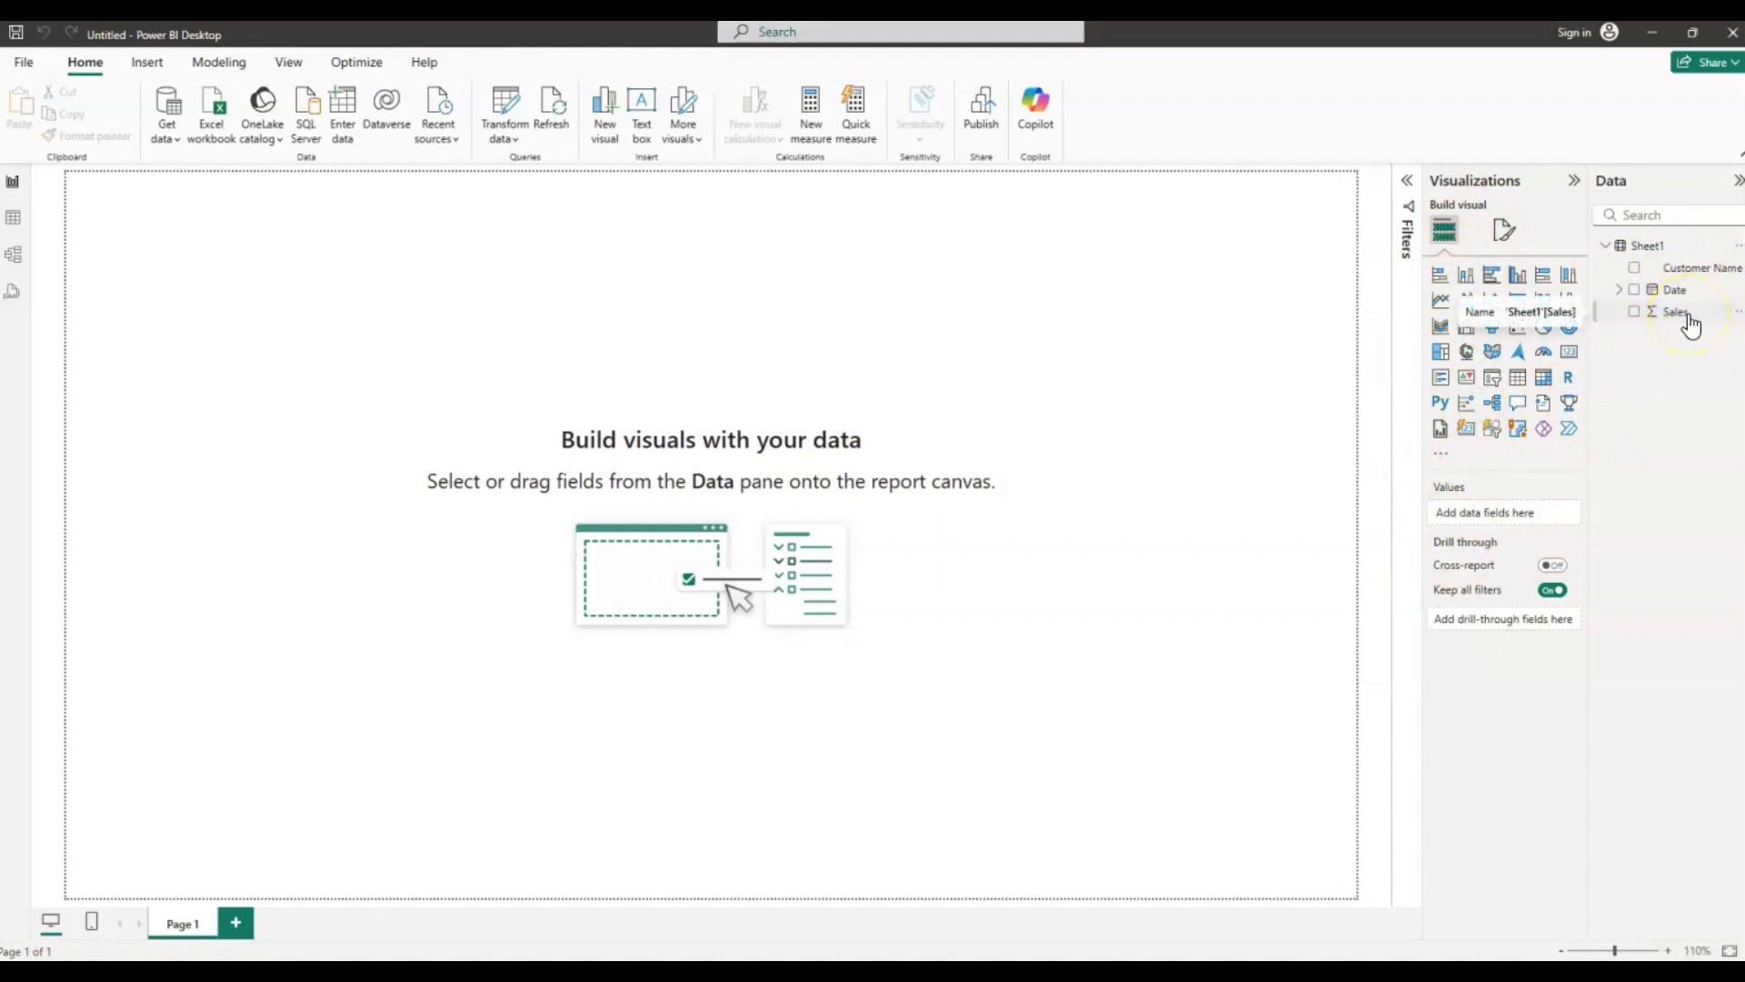
Add a slicer filtered by the Date field and make it wider and shorter
left_click(1493, 380)
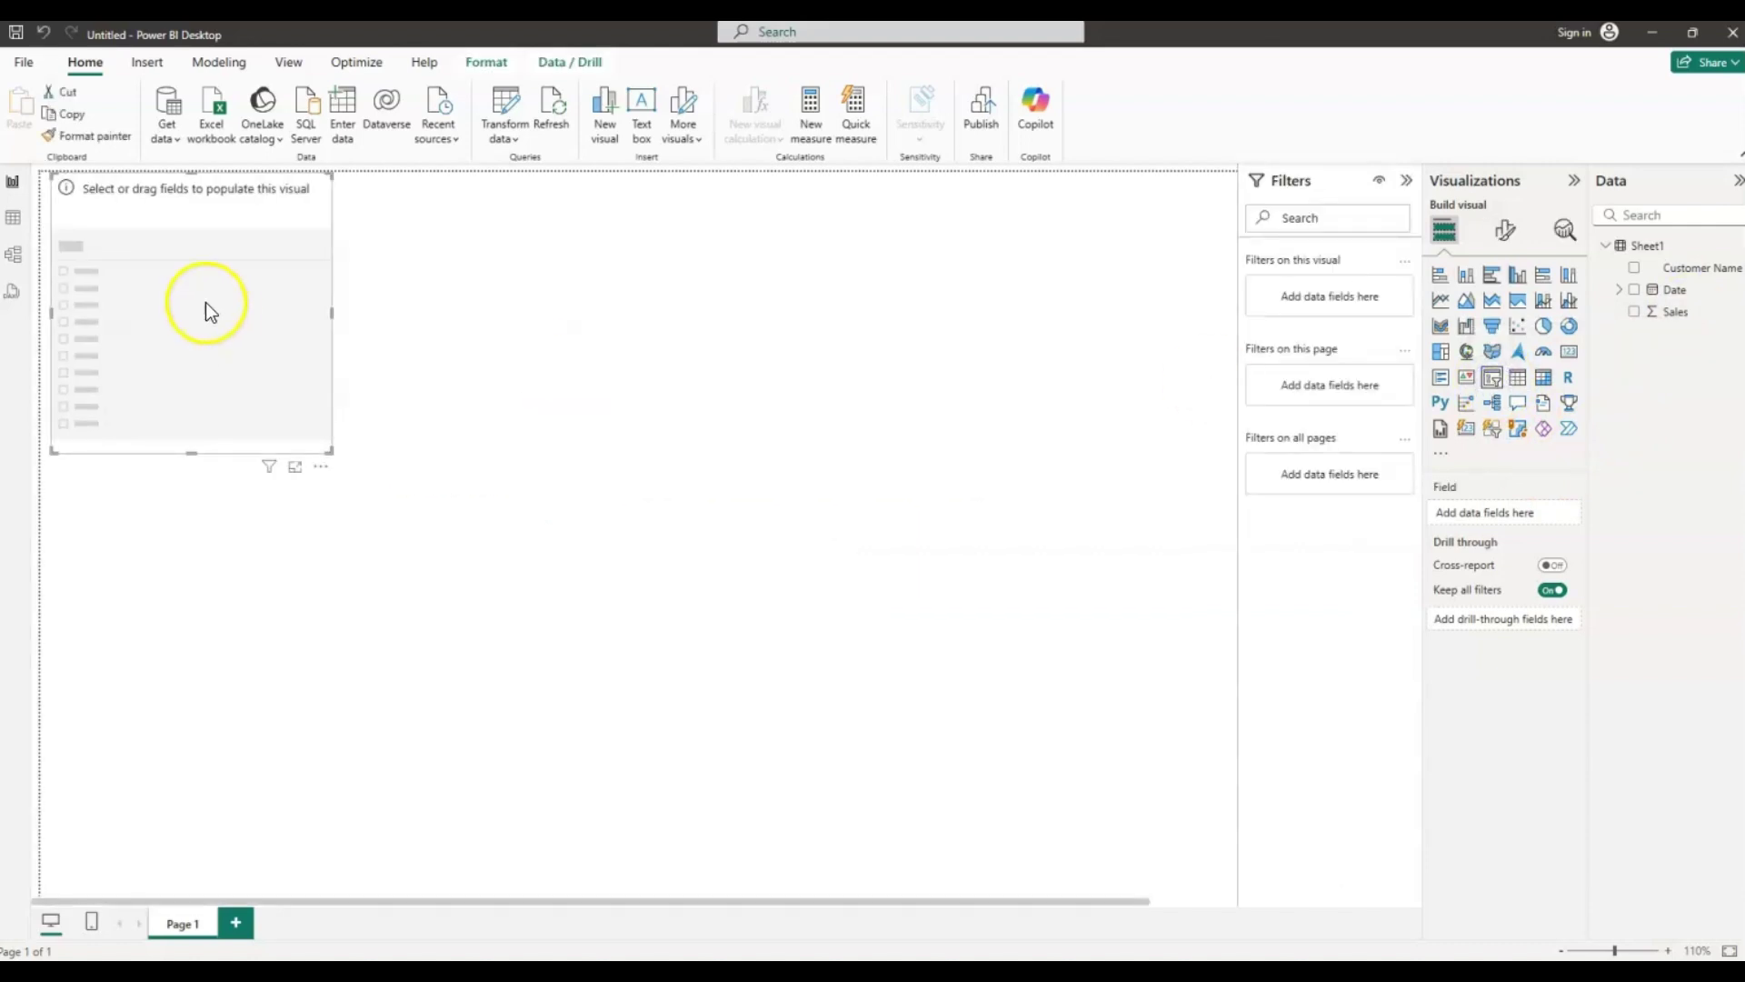
left_click_drag(206, 301, 247, 325)
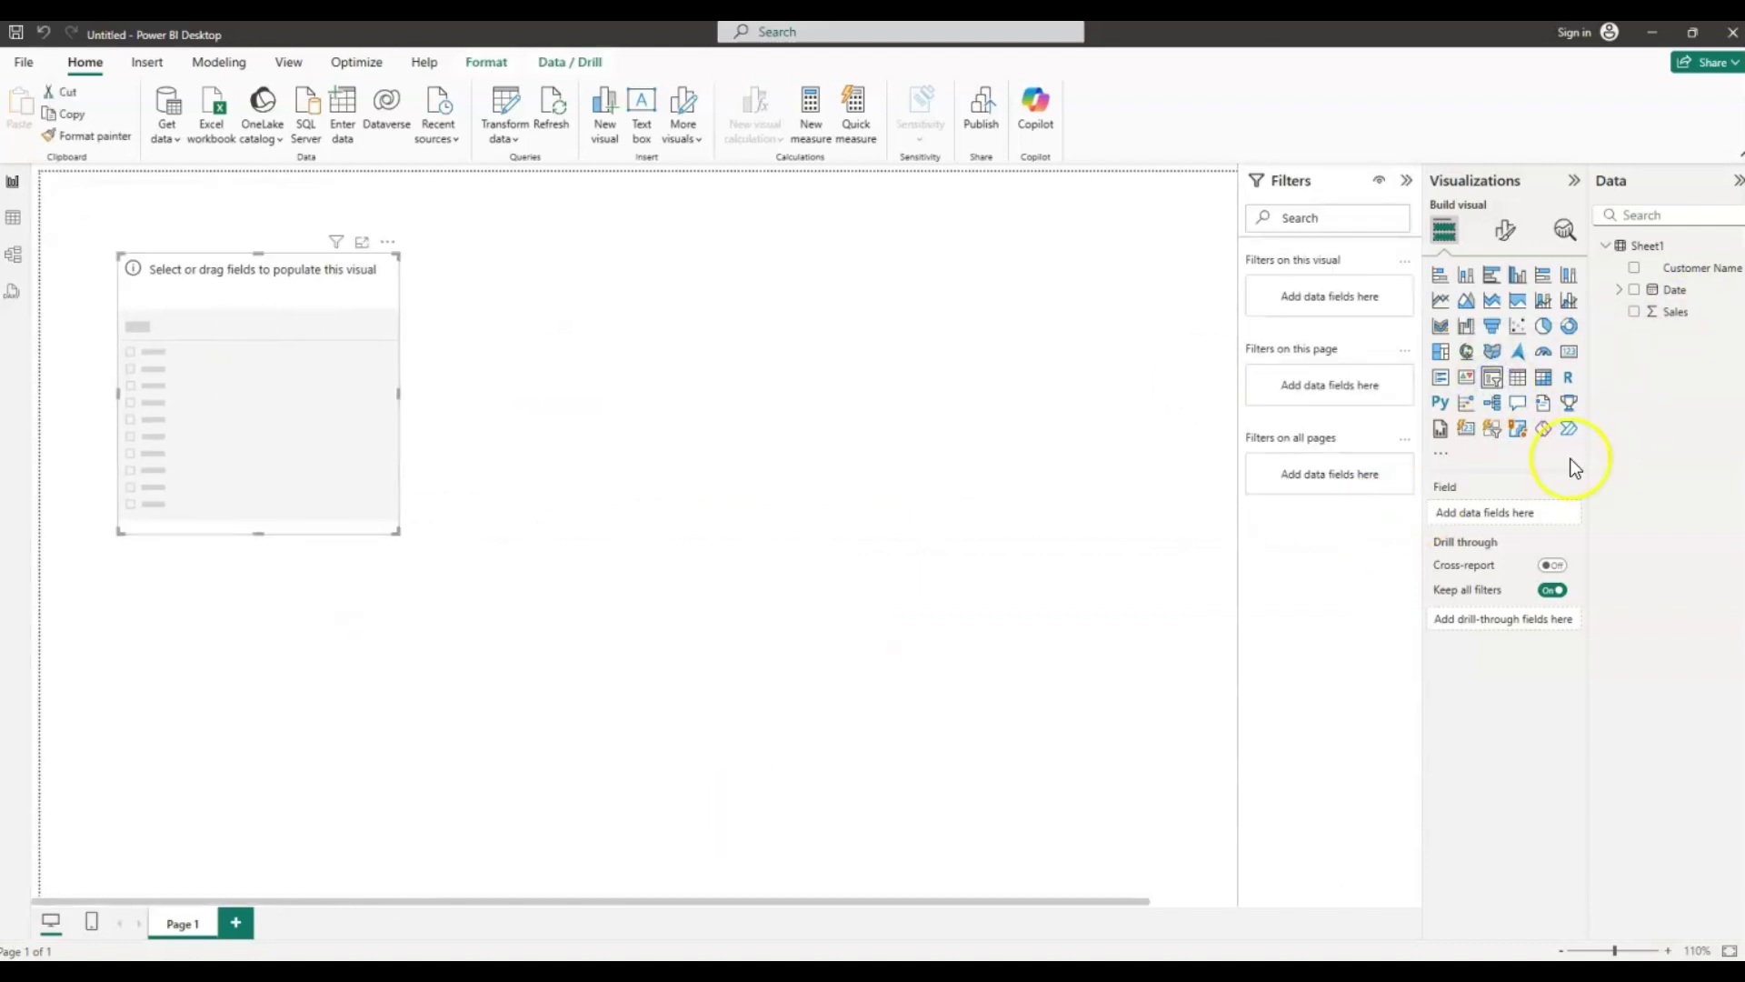
left_click_drag(1675, 303, 1511, 511)
left_click_drag(396, 533, 612, 402)
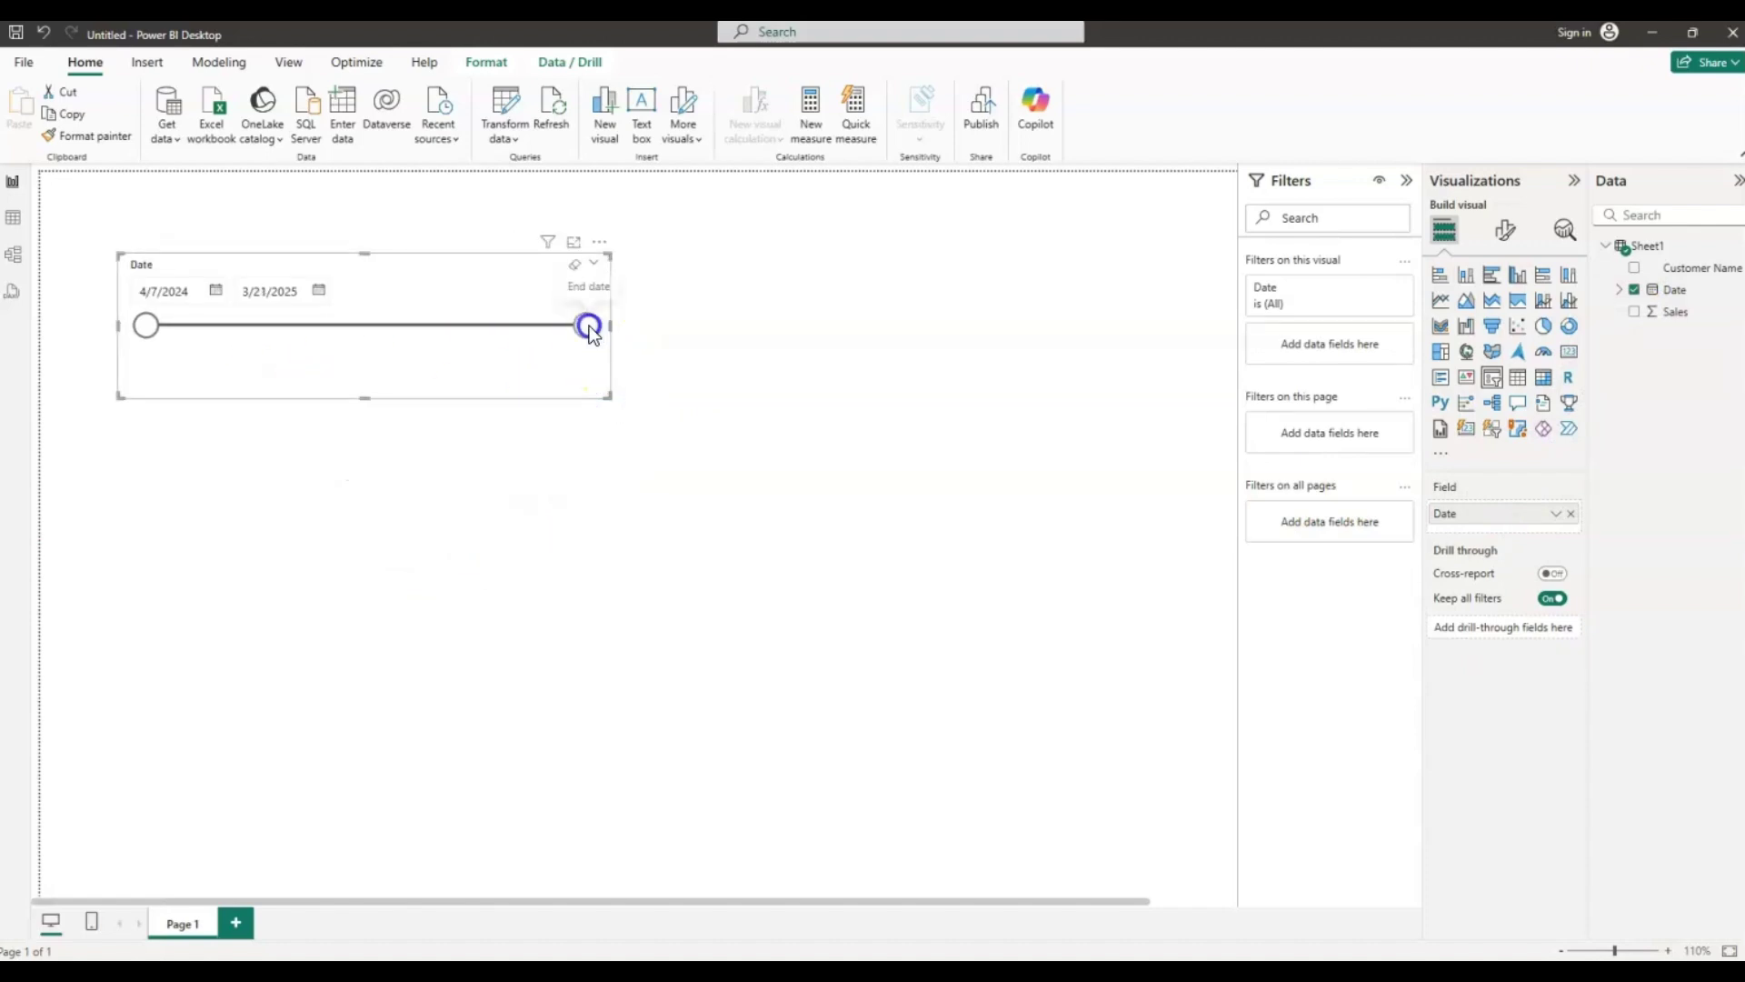
Test the slicer's end-date handle, narrow it, and move the Date slicer to the top-left
left_click_drag(589, 324, 203, 326)
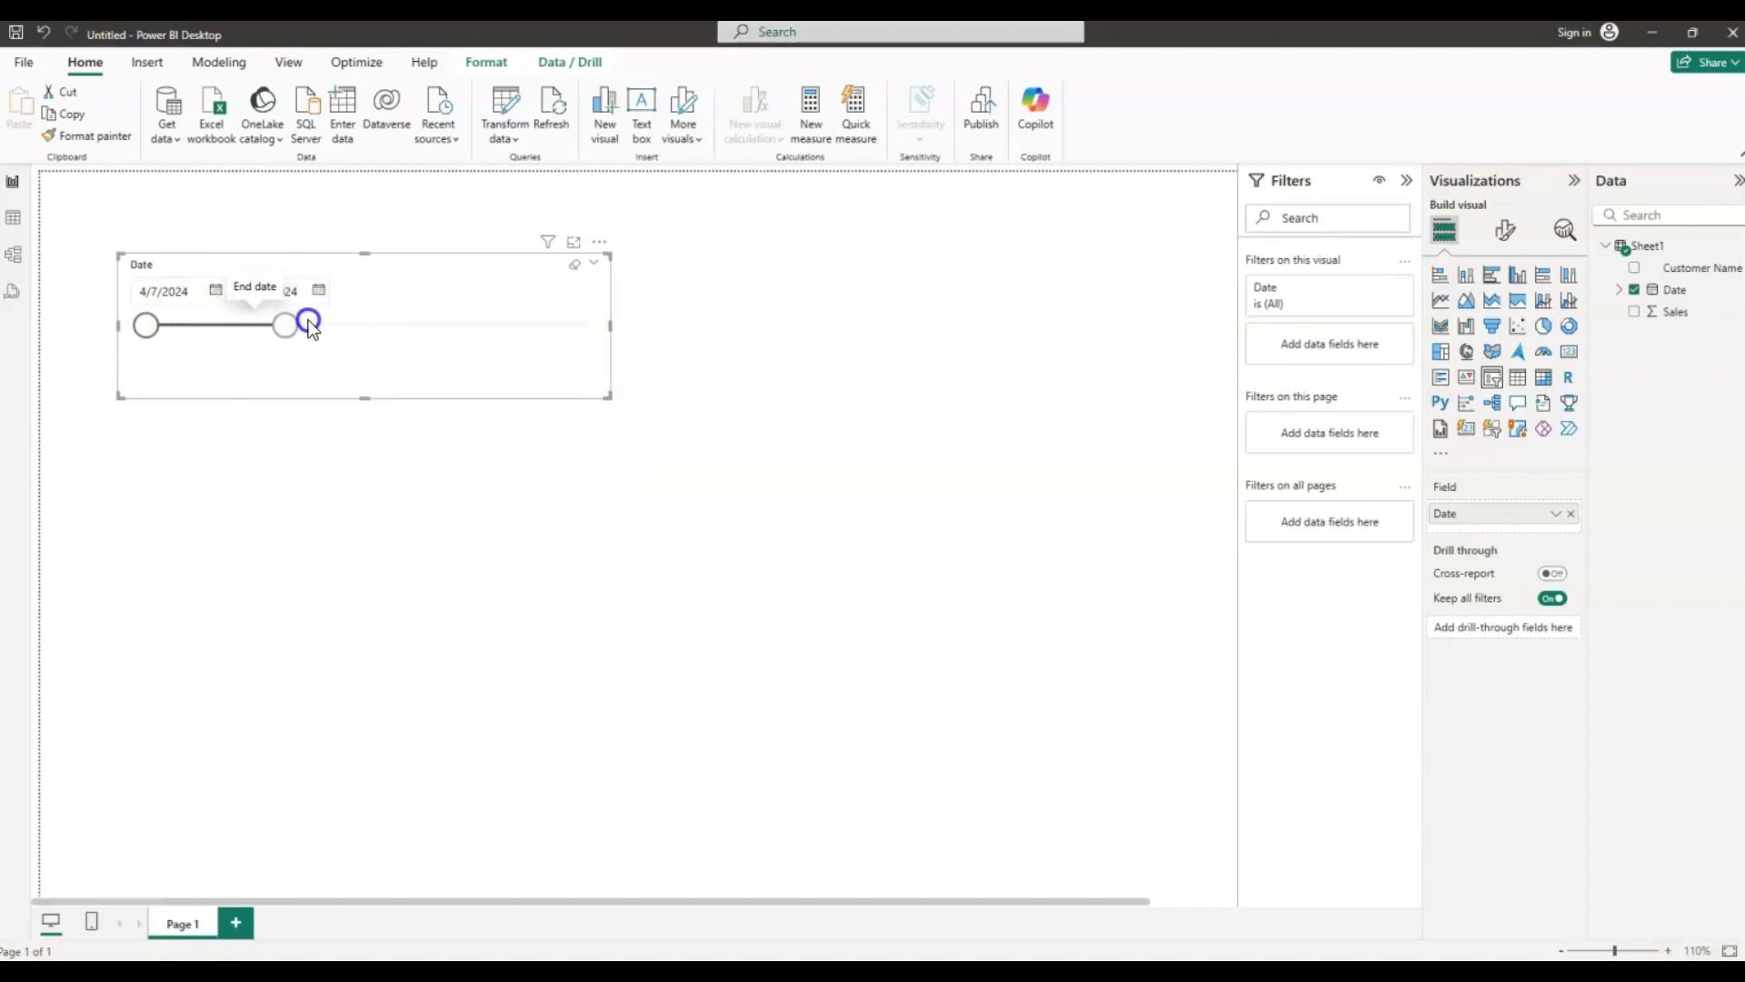
left_click_drag(309, 326, 449, 325)
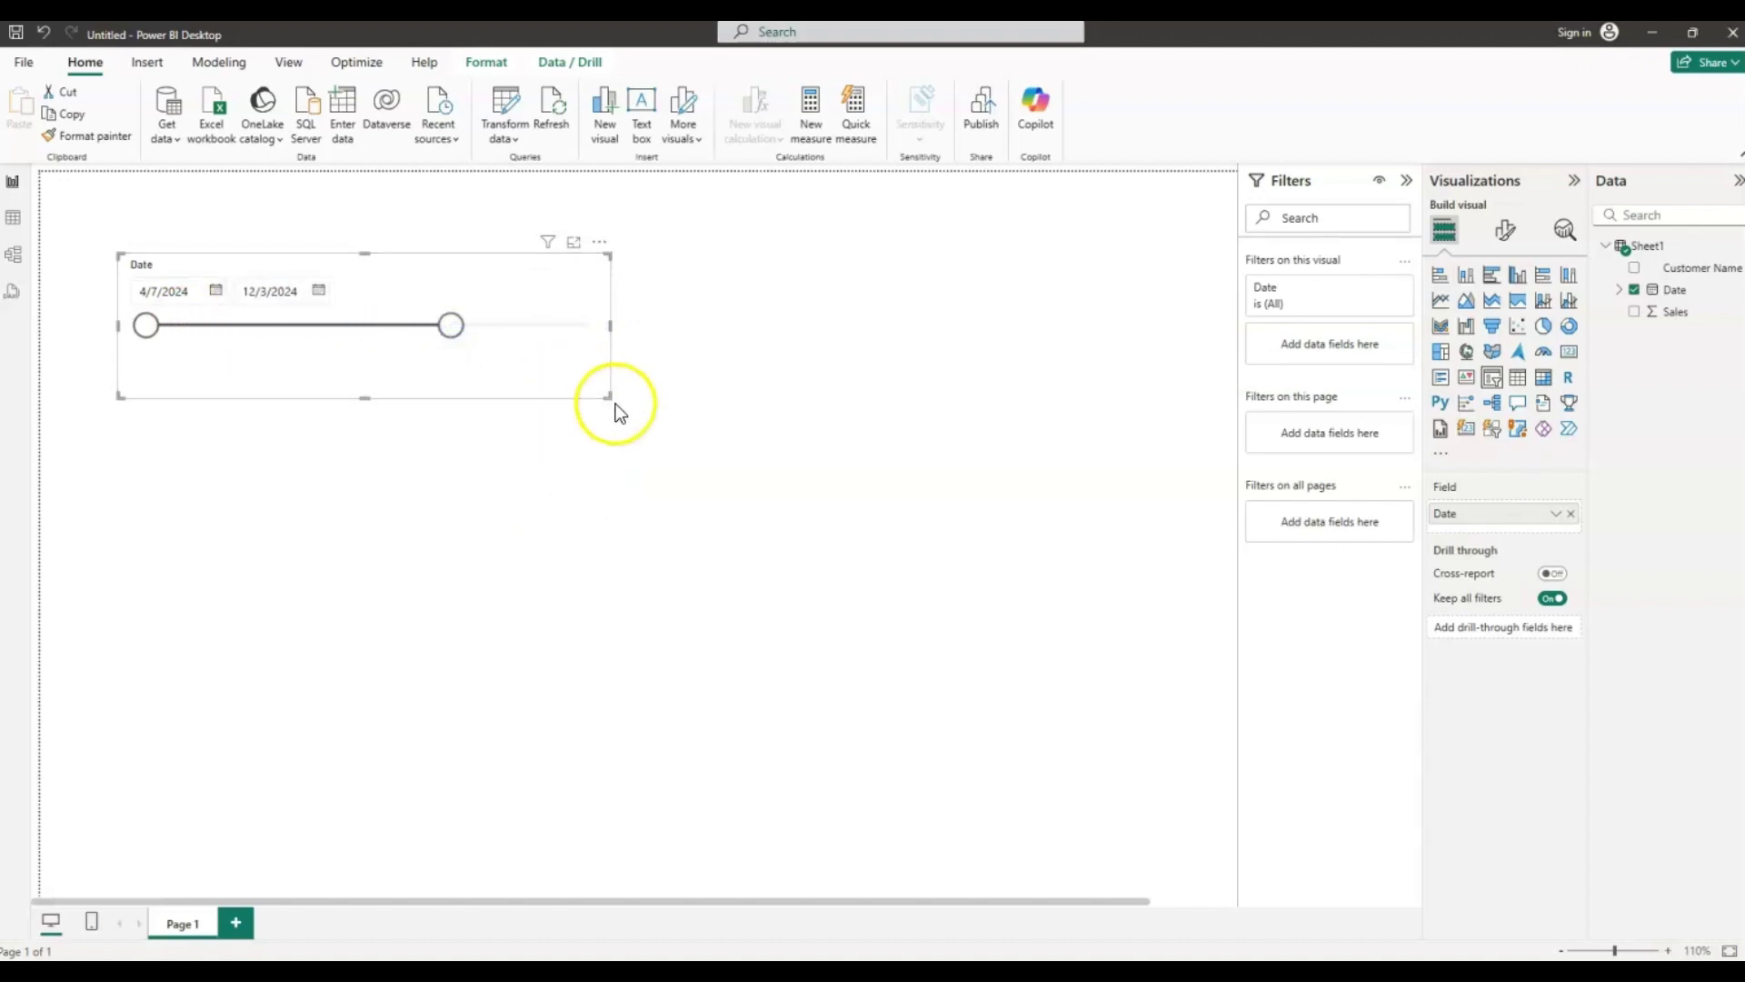
left_click_drag(608, 397, 472, 341)
left_click_drag(358, 326, 400, 329)
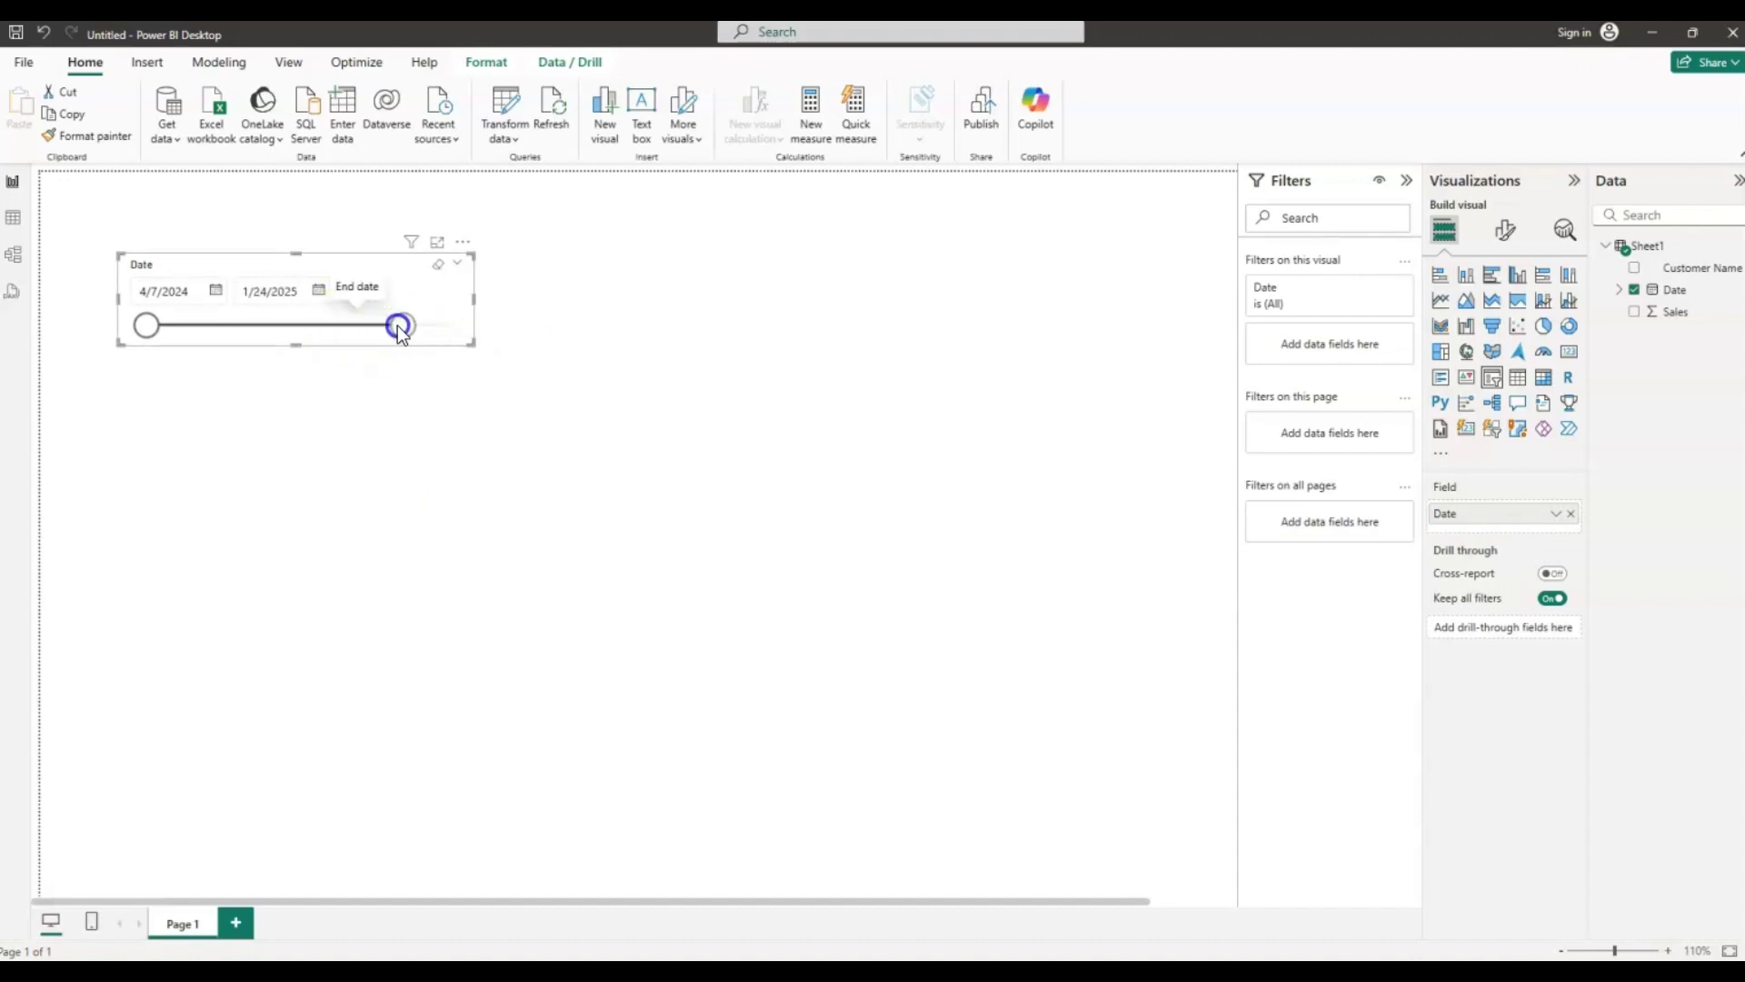
left_click_drag(405, 270, 380, 227)
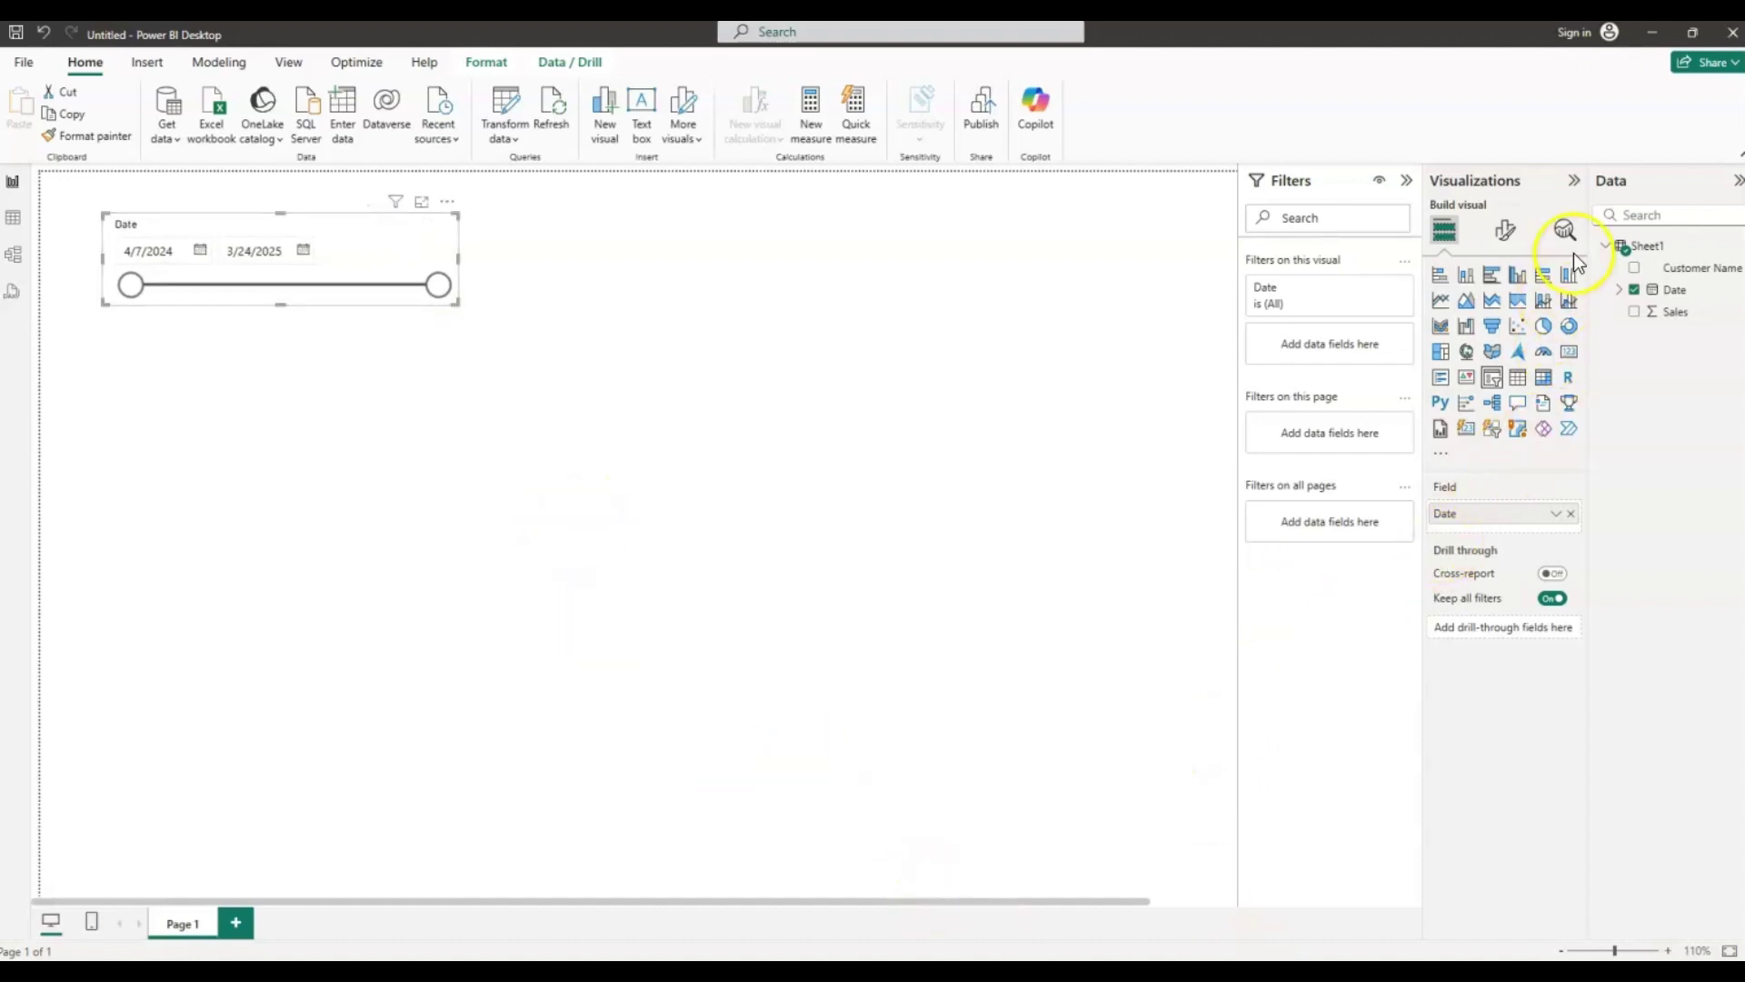
left_click(1571, 354)
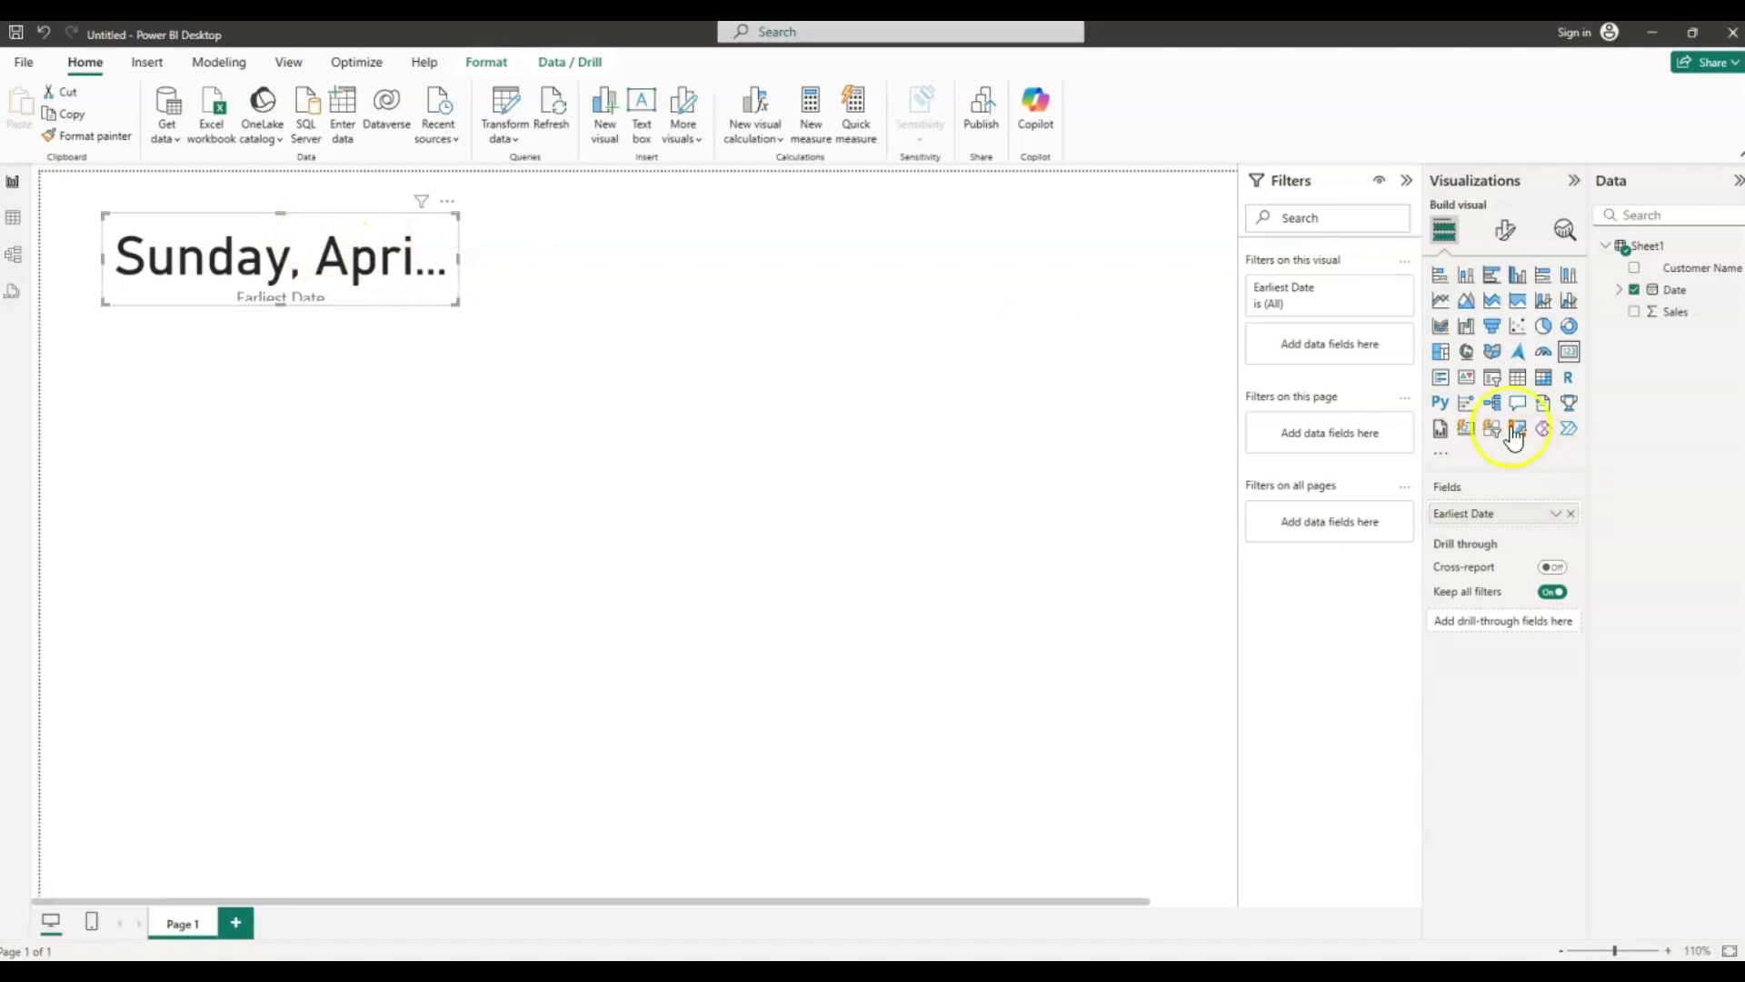
left_click(1493, 380)
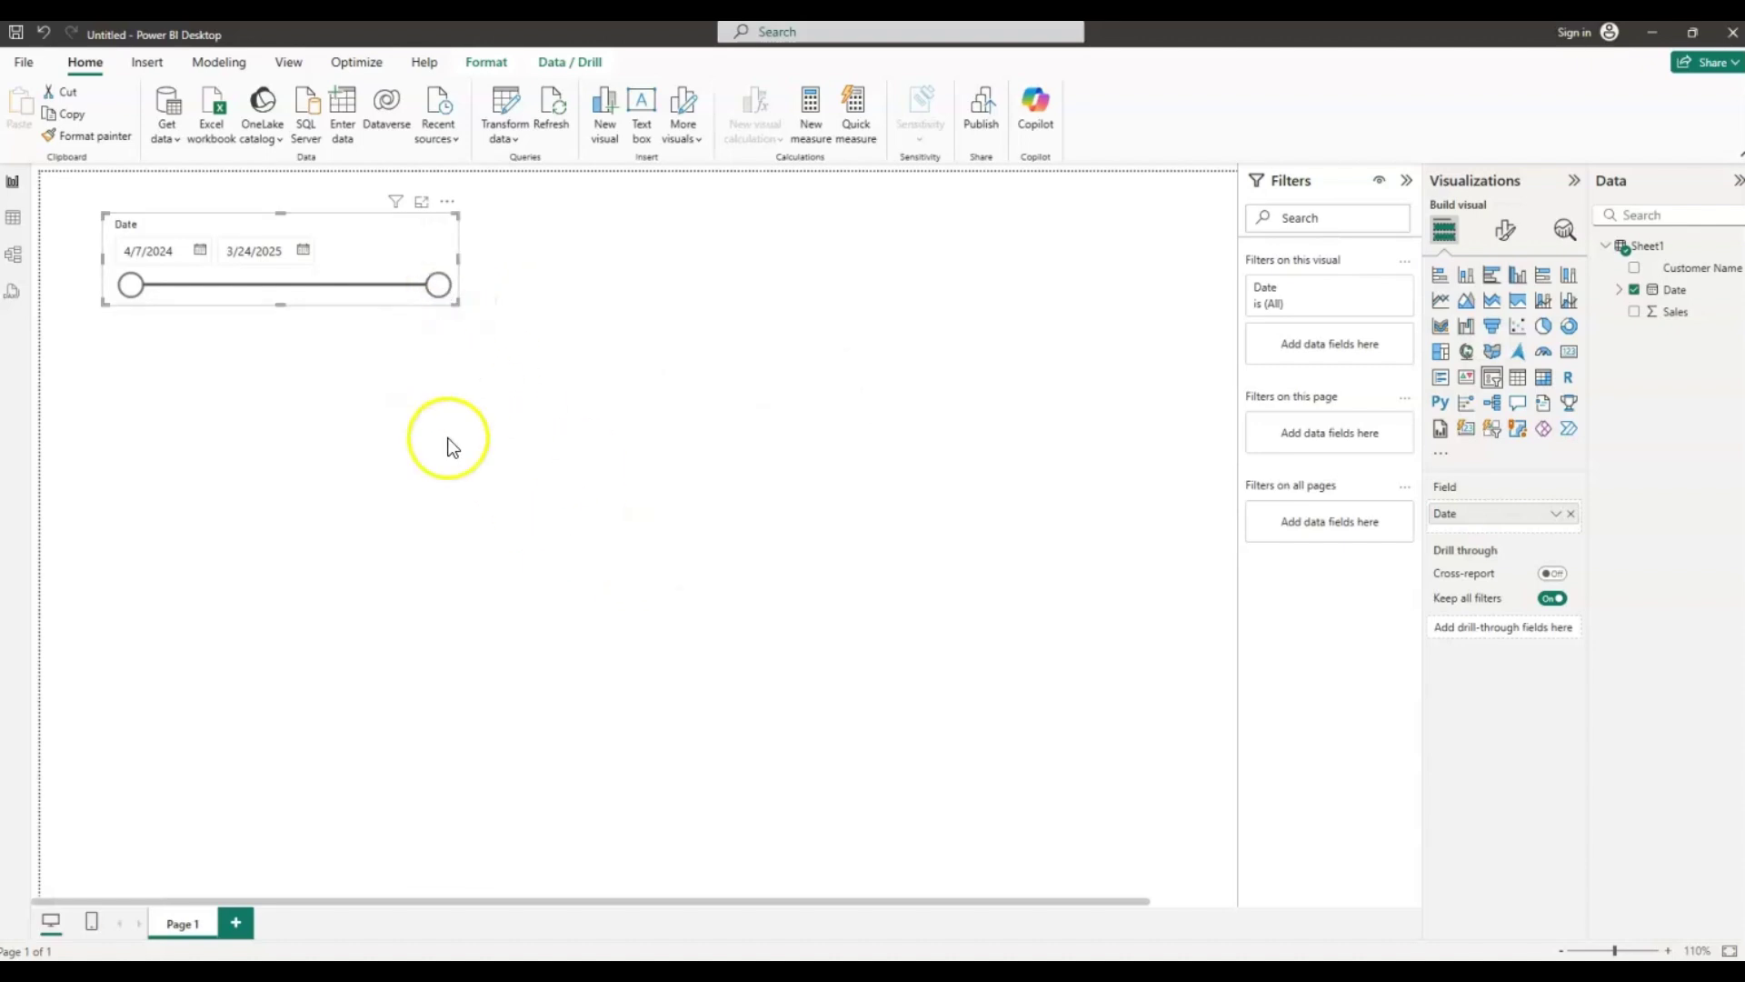
Add a Sum of Sales card showing 54.69K, narrow it and place it beside the Date slicer
left_click(523, 407)
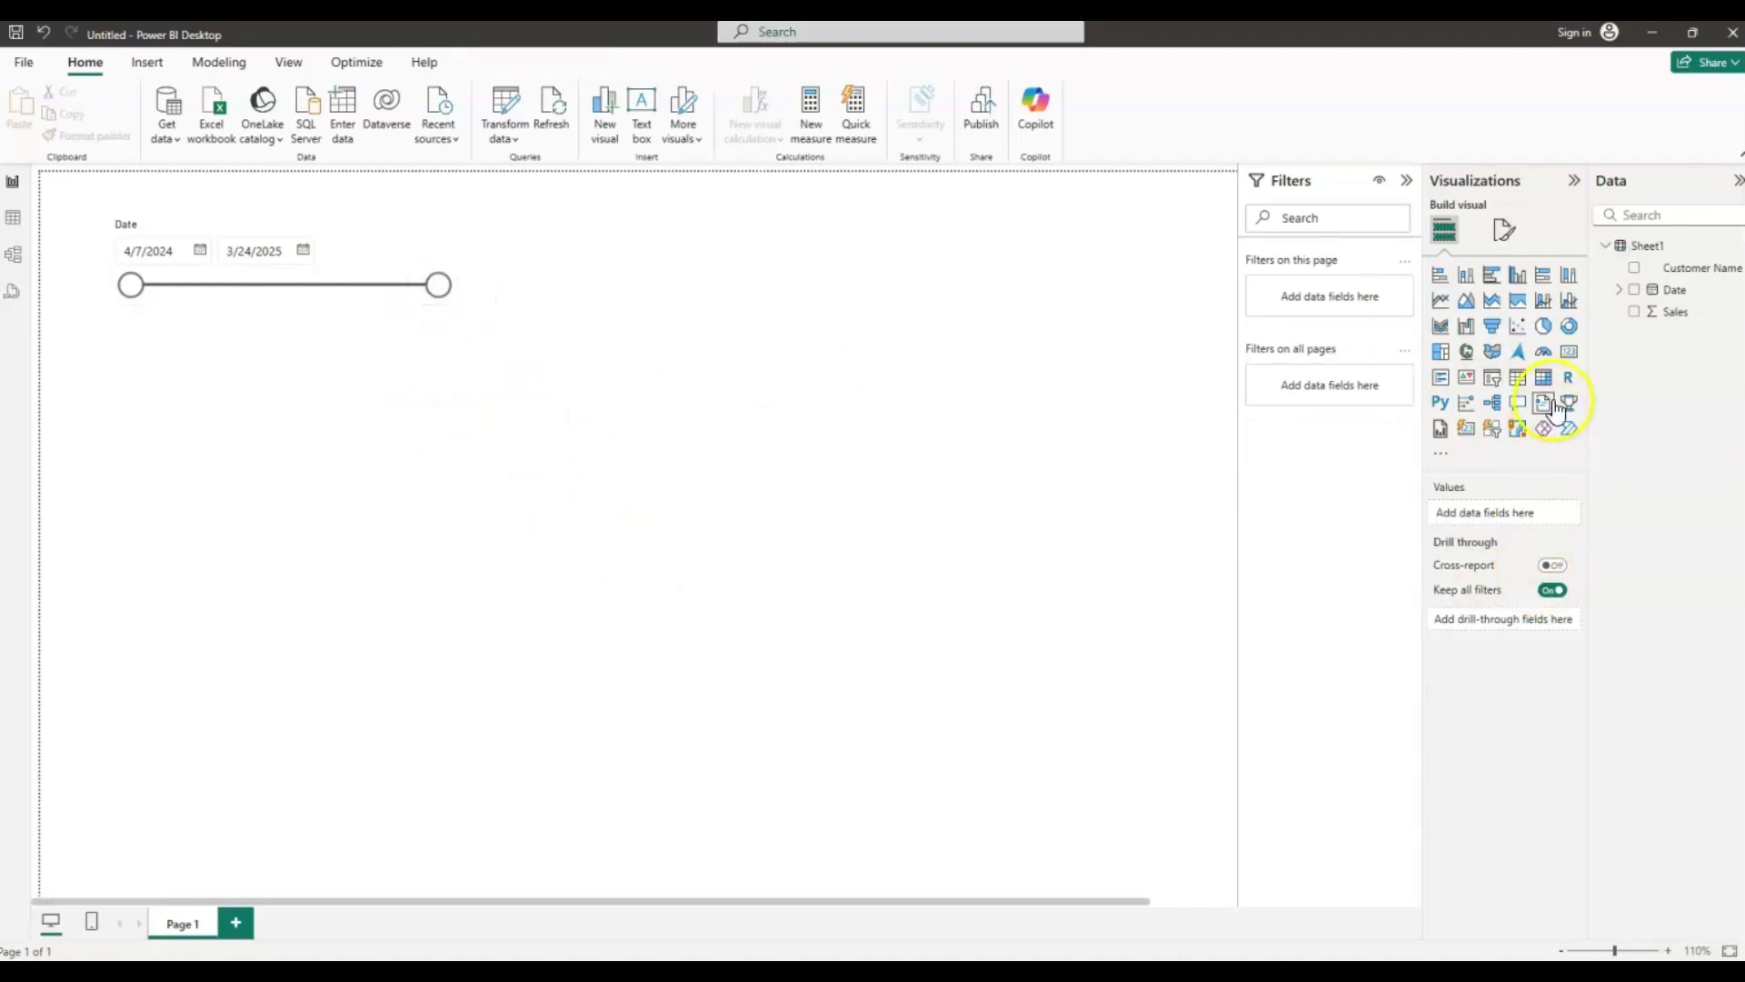
left_click(1570, 354)
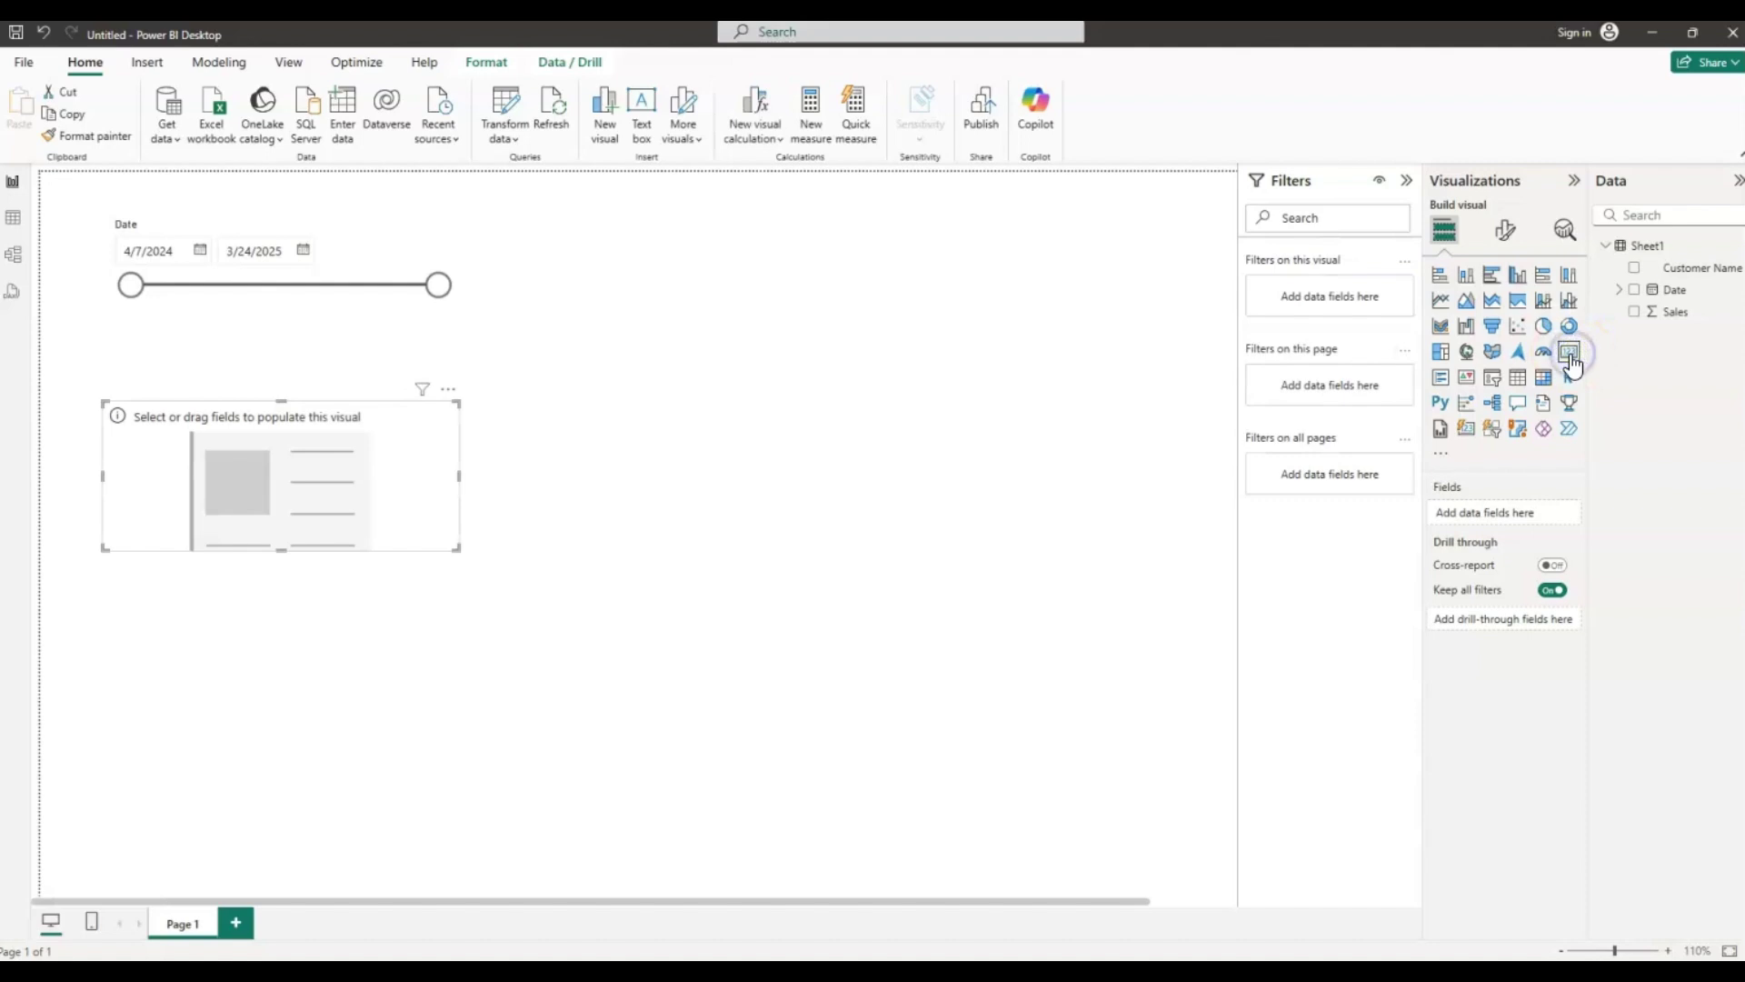
left_click_drag(272, 459, 683, 258)
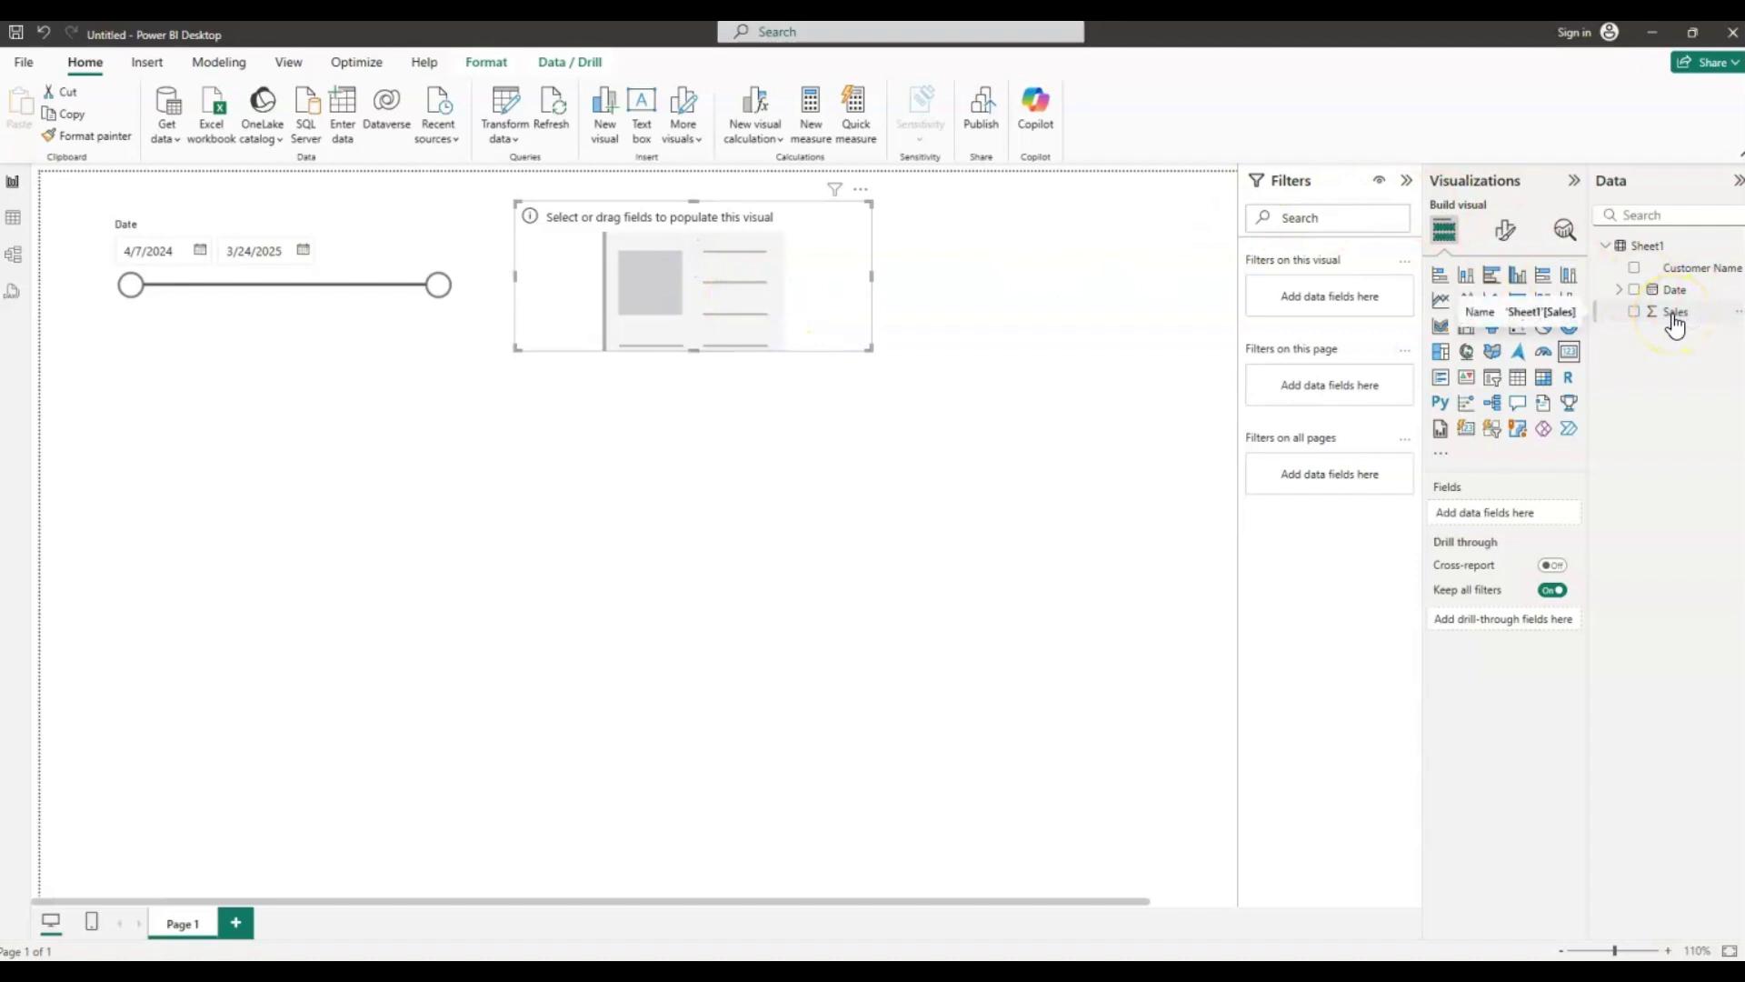
left_click_drag(1677, 323, 1519, 511)
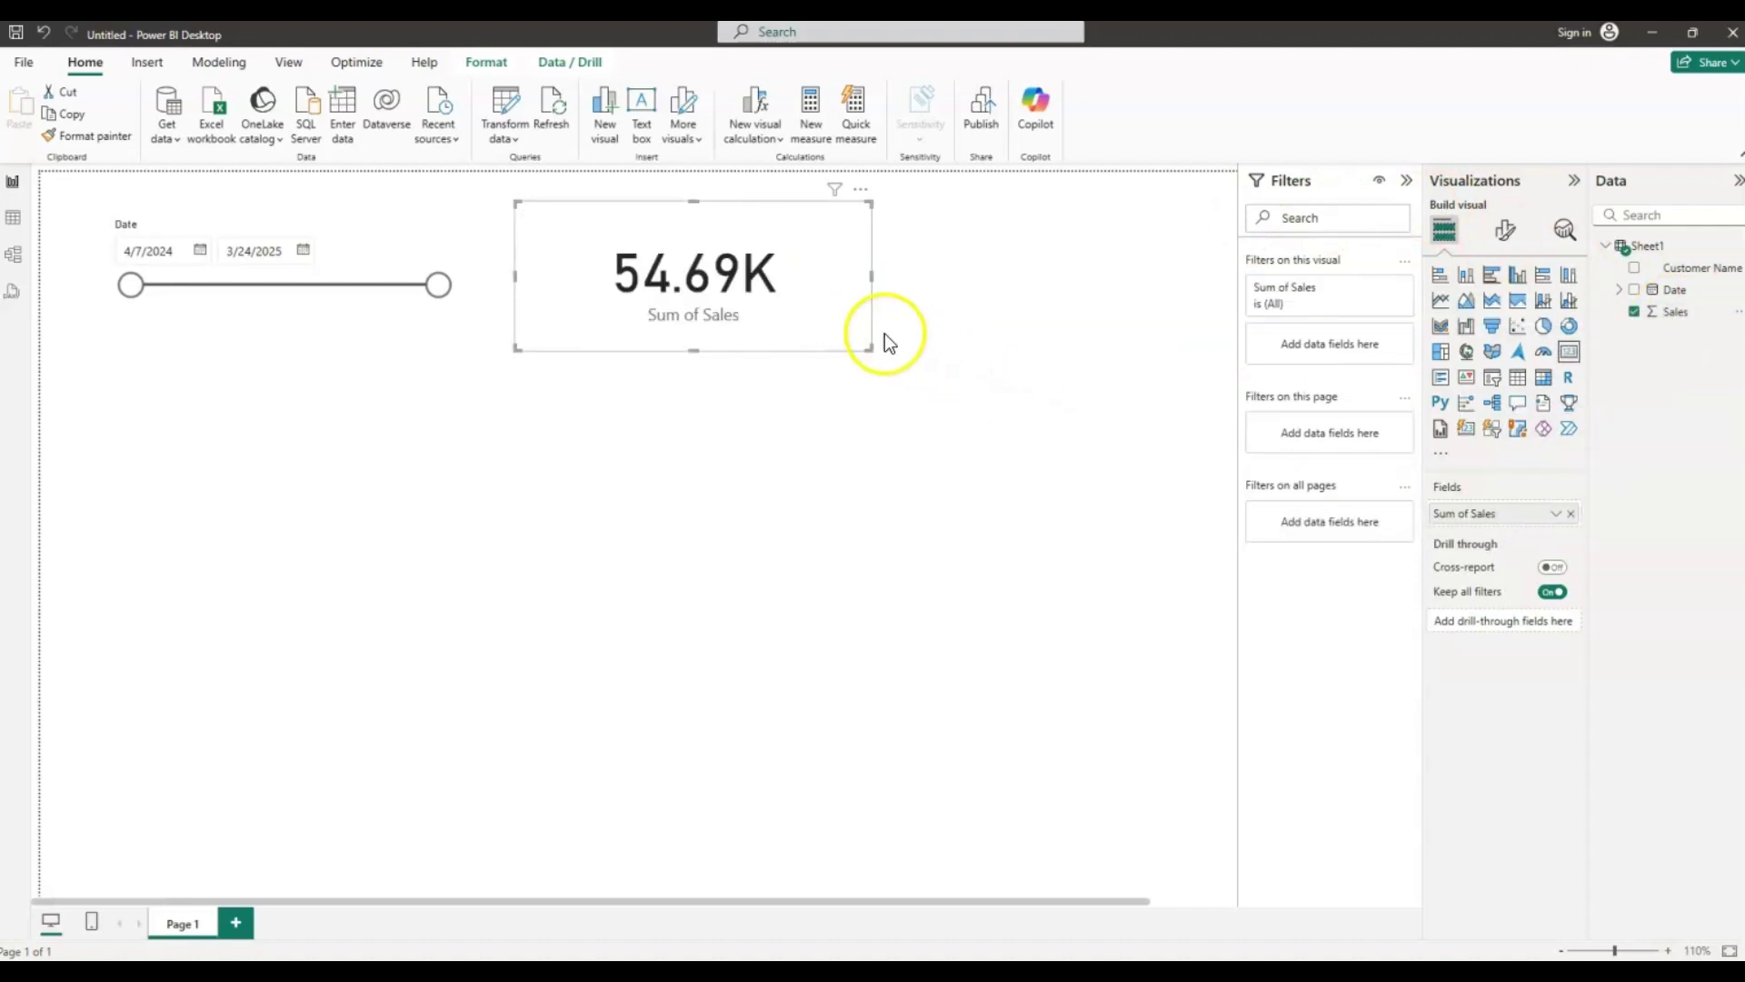
left_click_drag(871, 346, 1028, 379)
left_click_drag(370, 280, 512, 363)
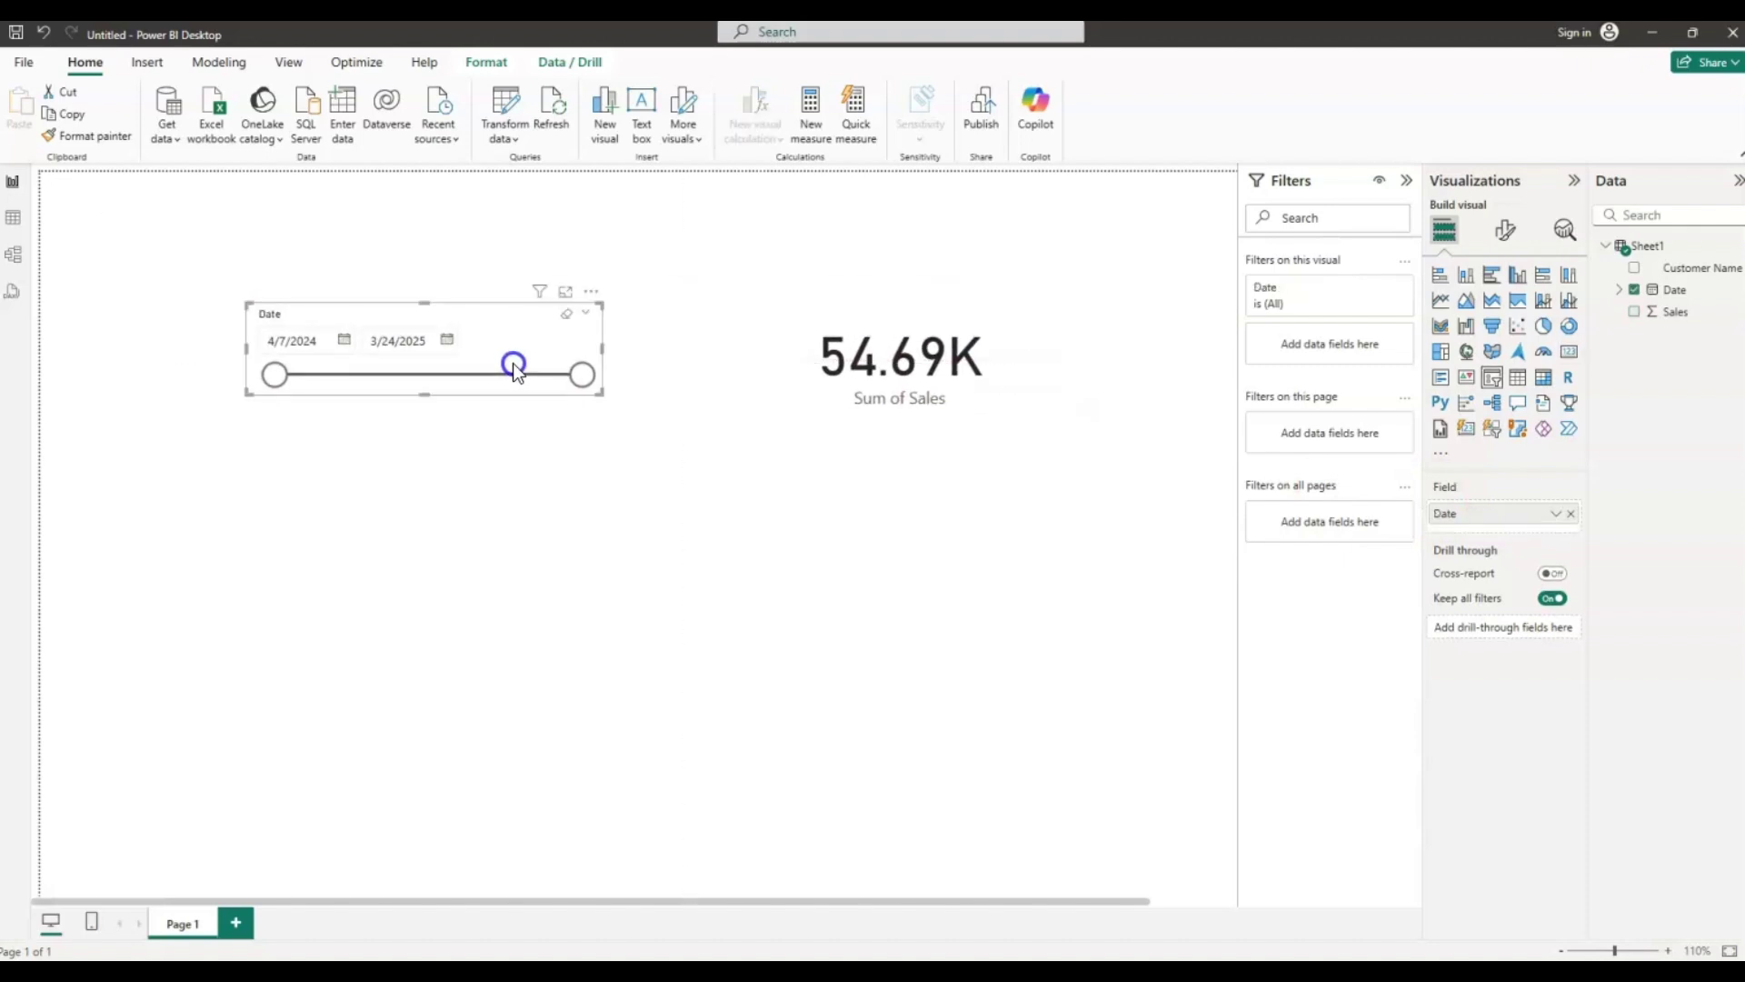
left_click(783, 709)
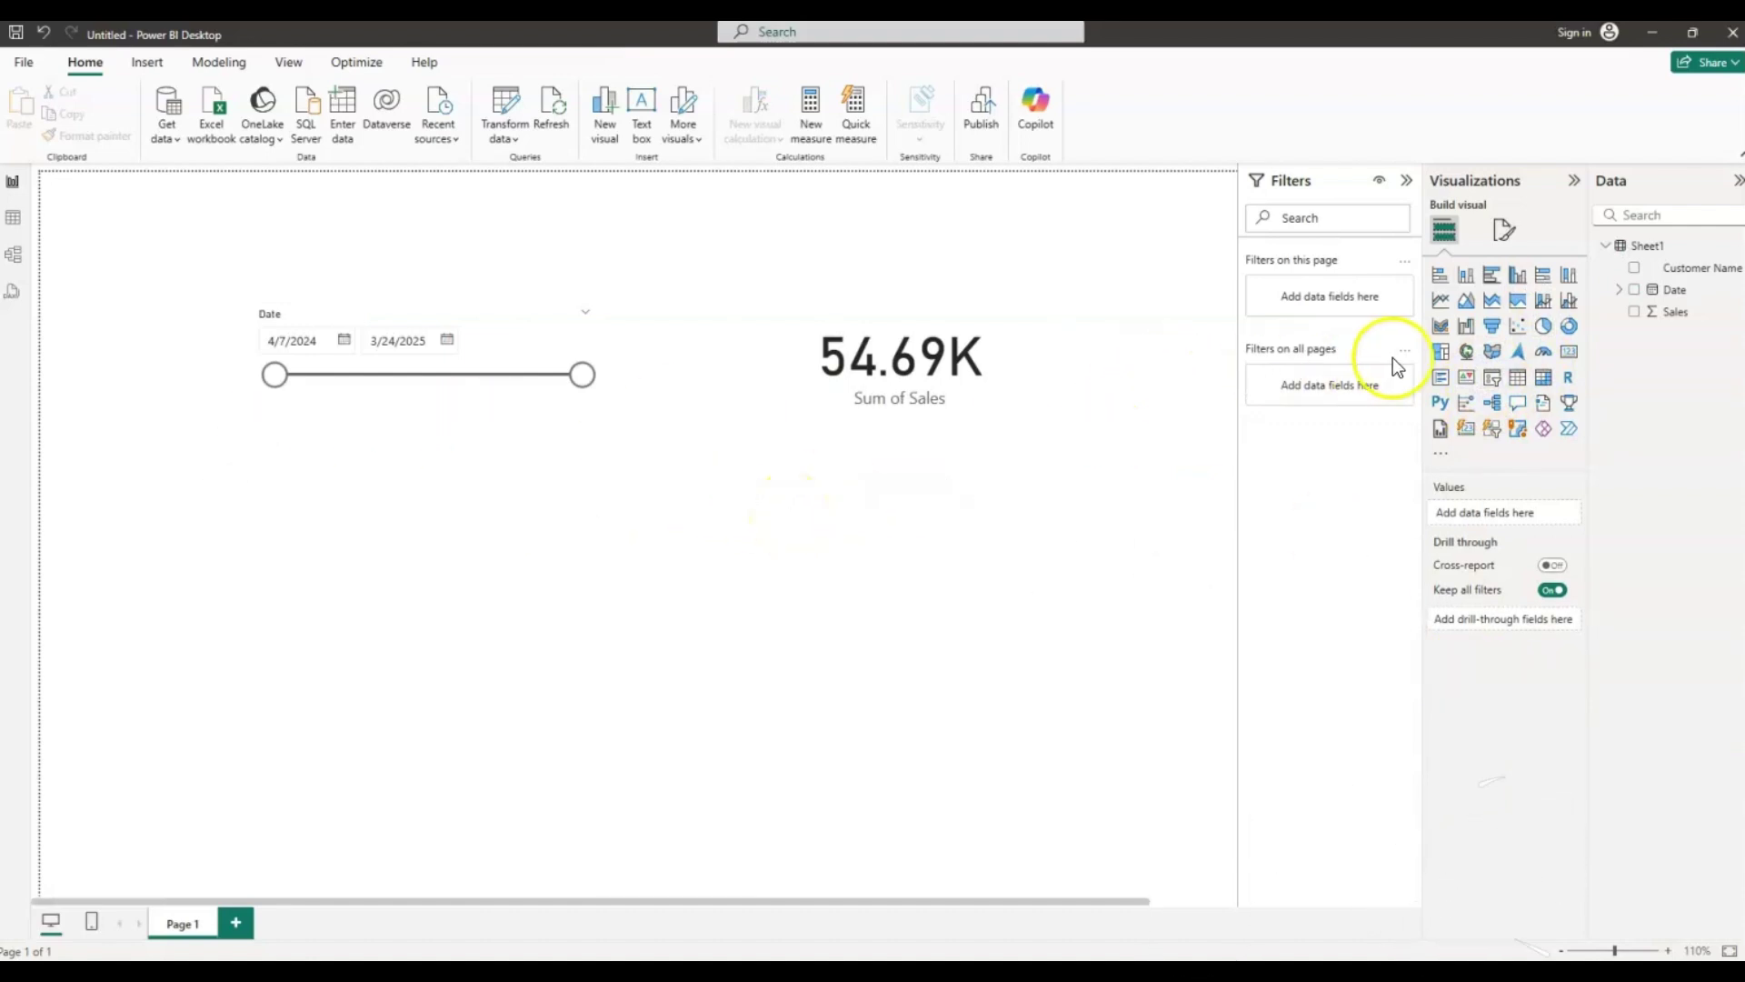
Add a pie chart below the slicer of Sum of Sales by Date year: 2024 44.78K, 2025 9.91K
left_click(1543, 328)
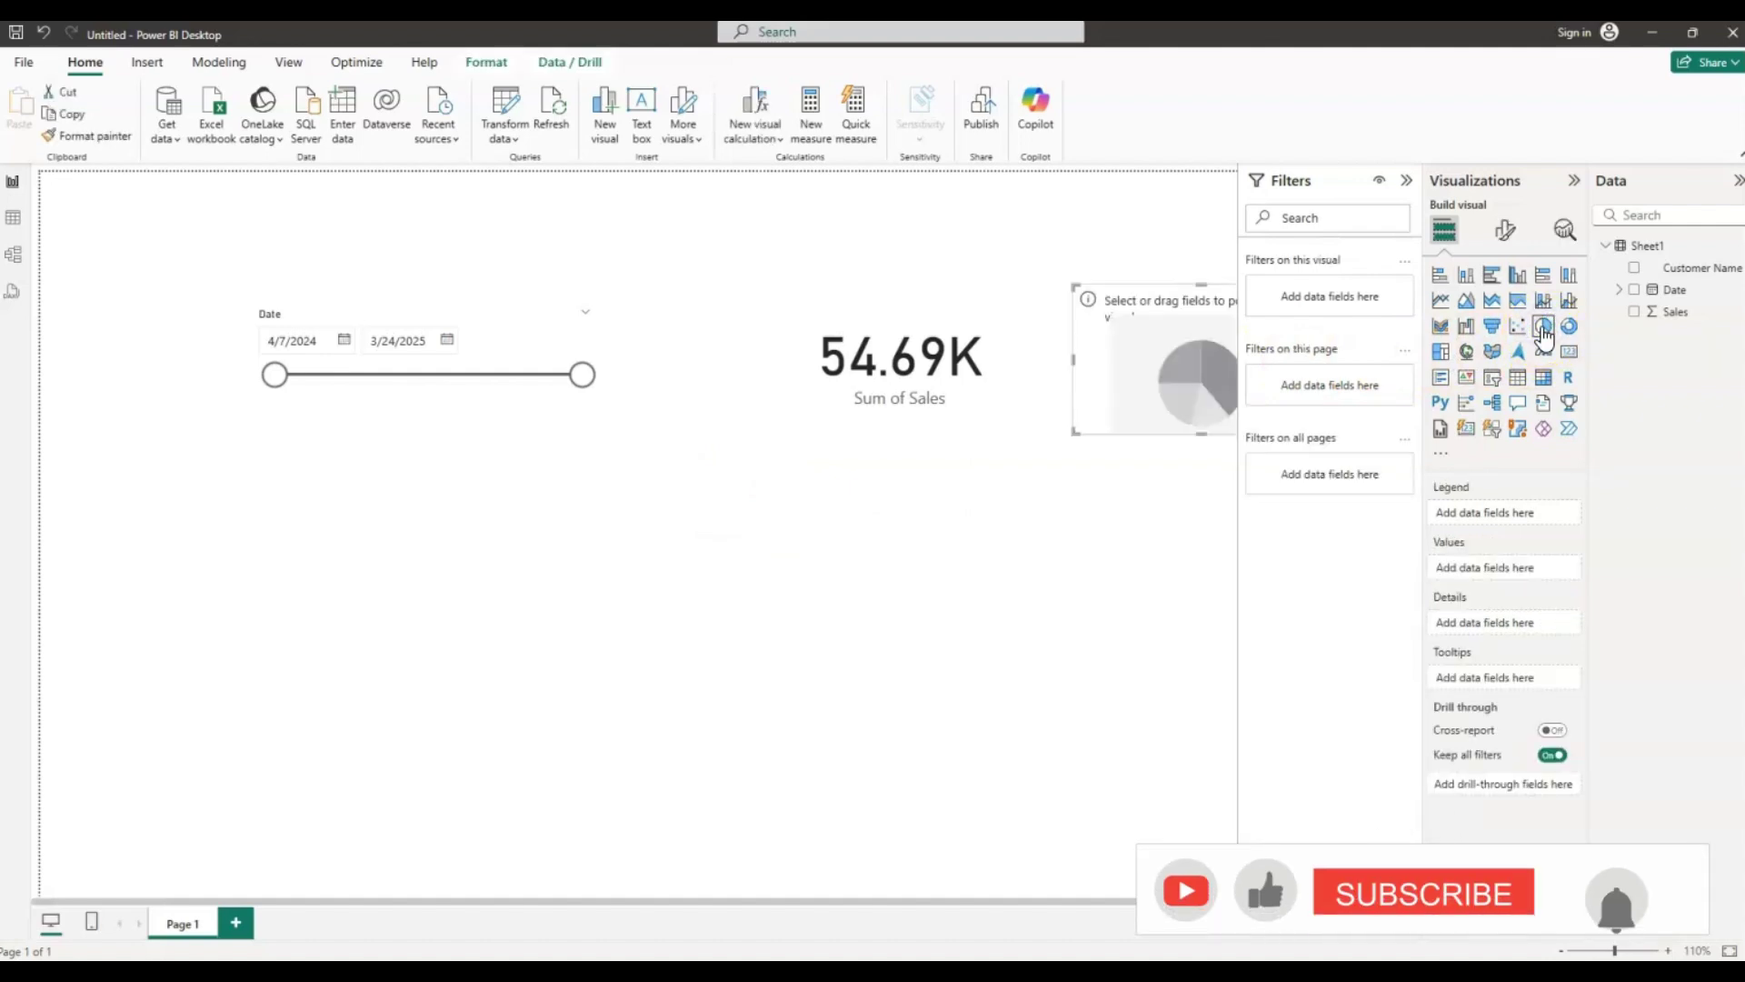
left_click_drag(1198, 356, 372, 523)
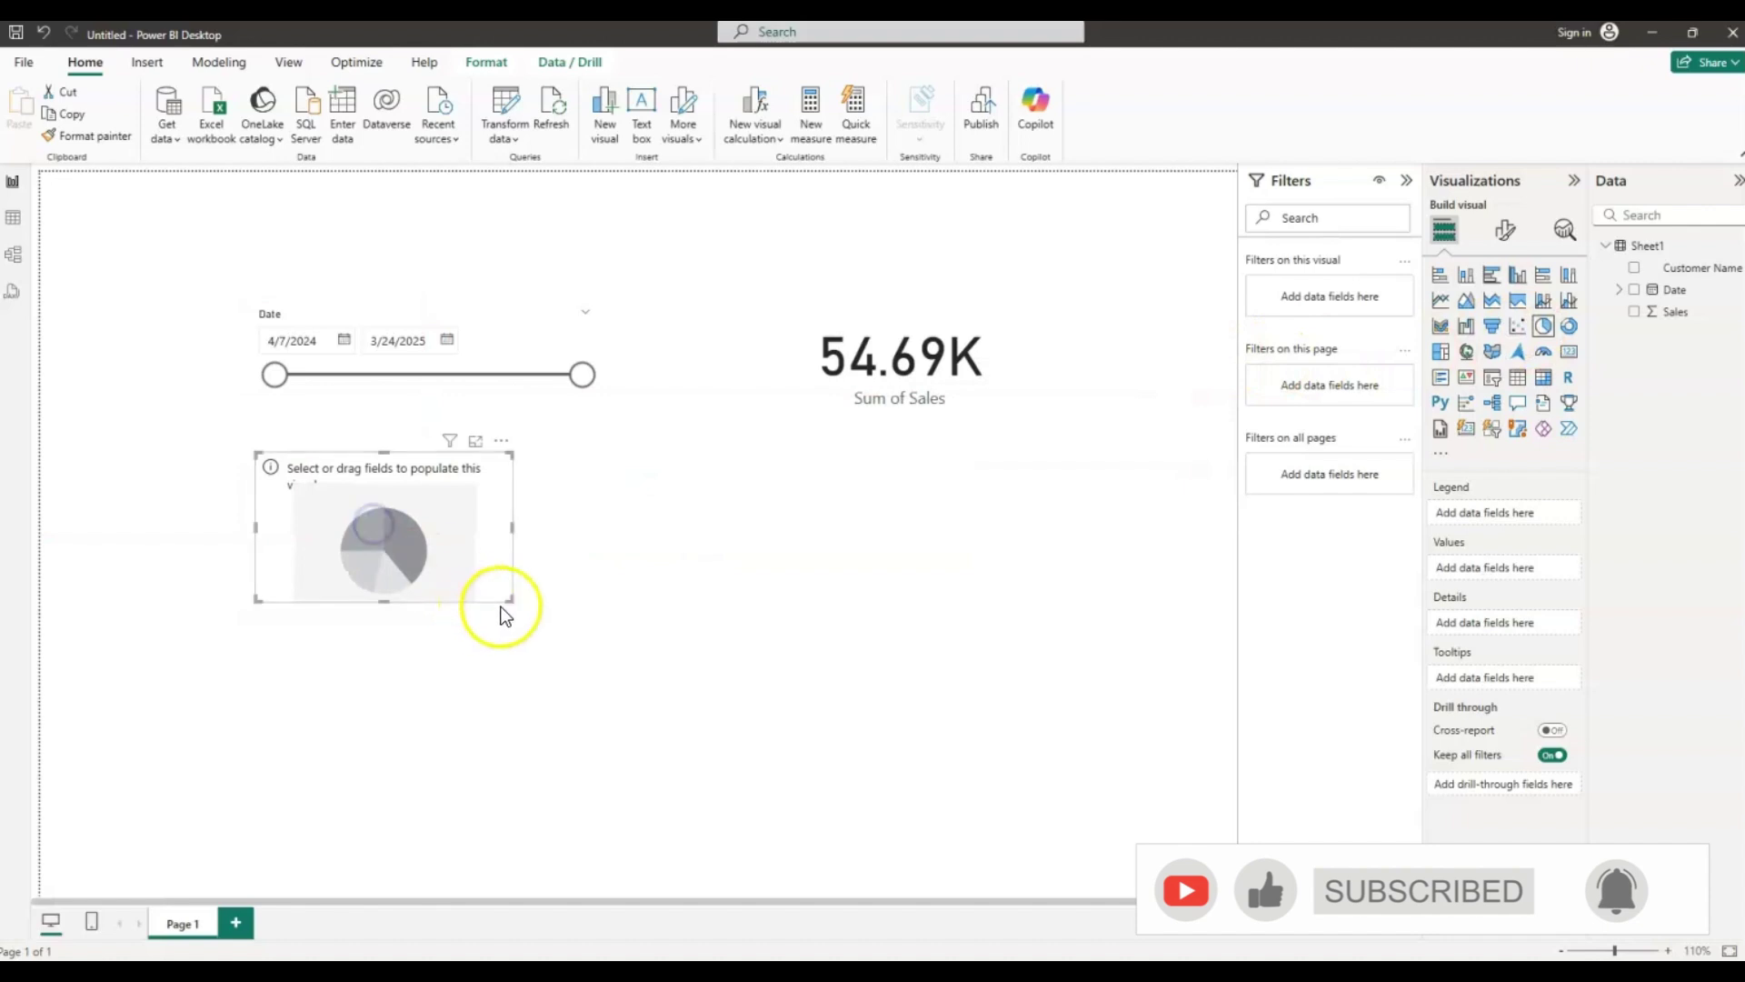
left_click_drag(501, 606, 597, 700)
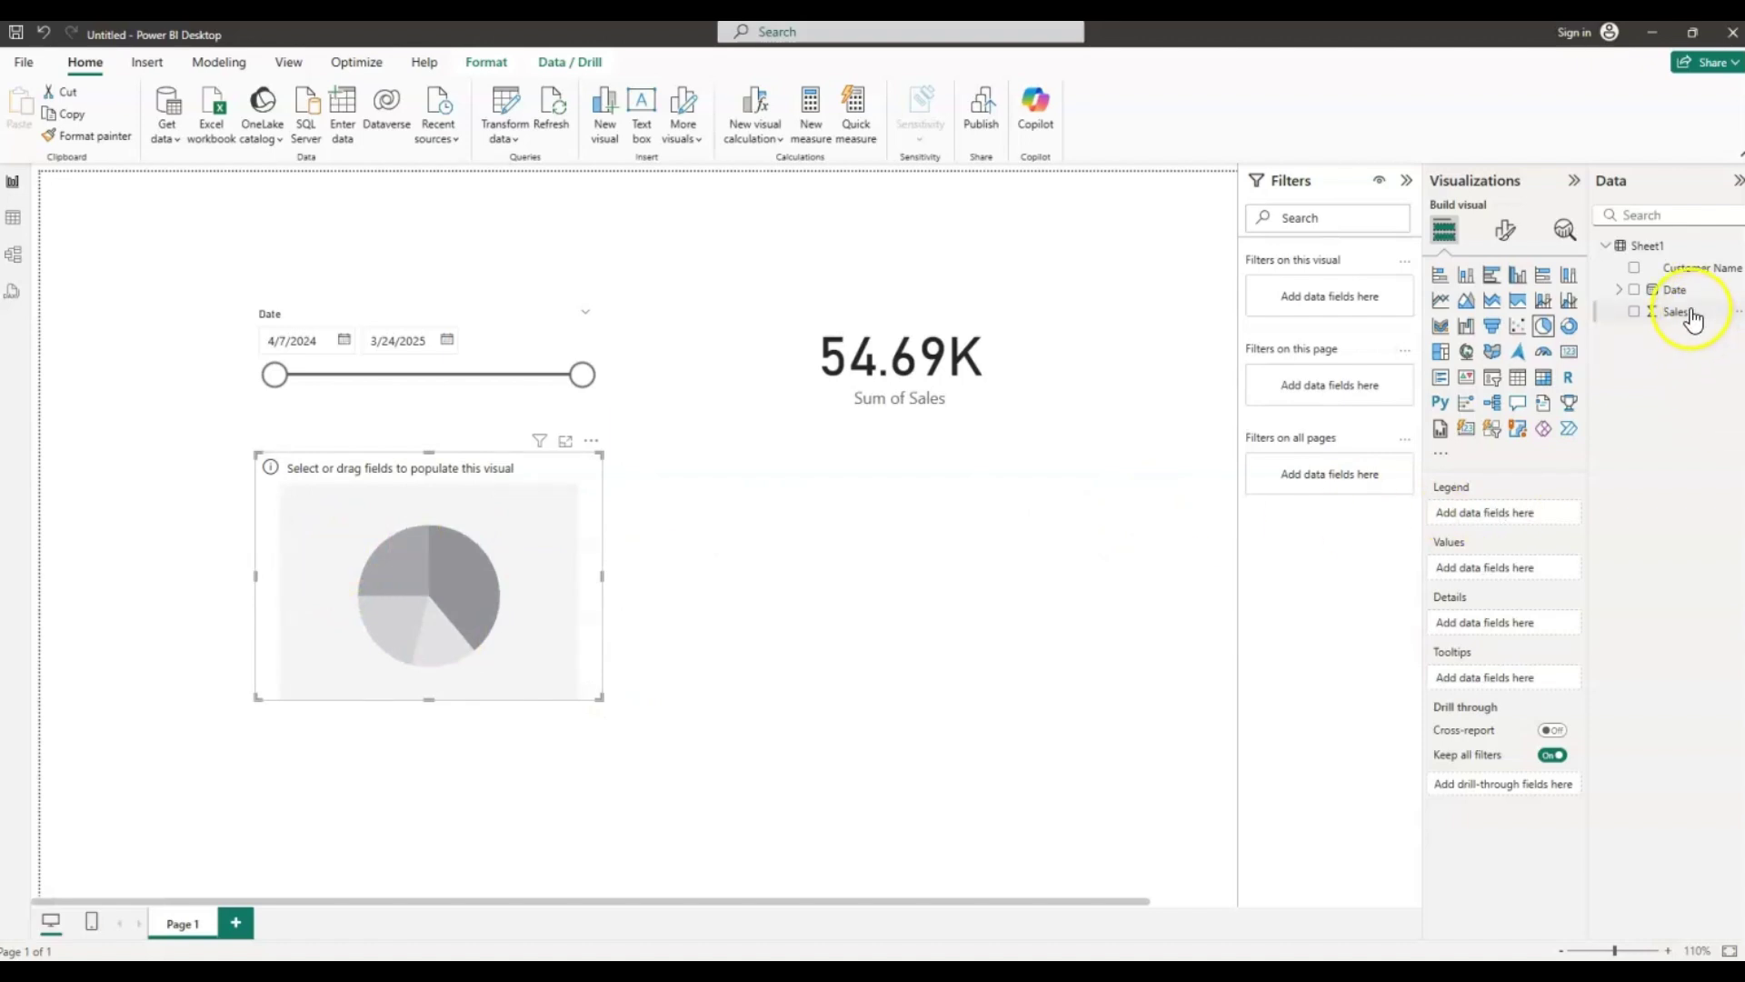
left_click_drag(1693, 318, 1525, 577)
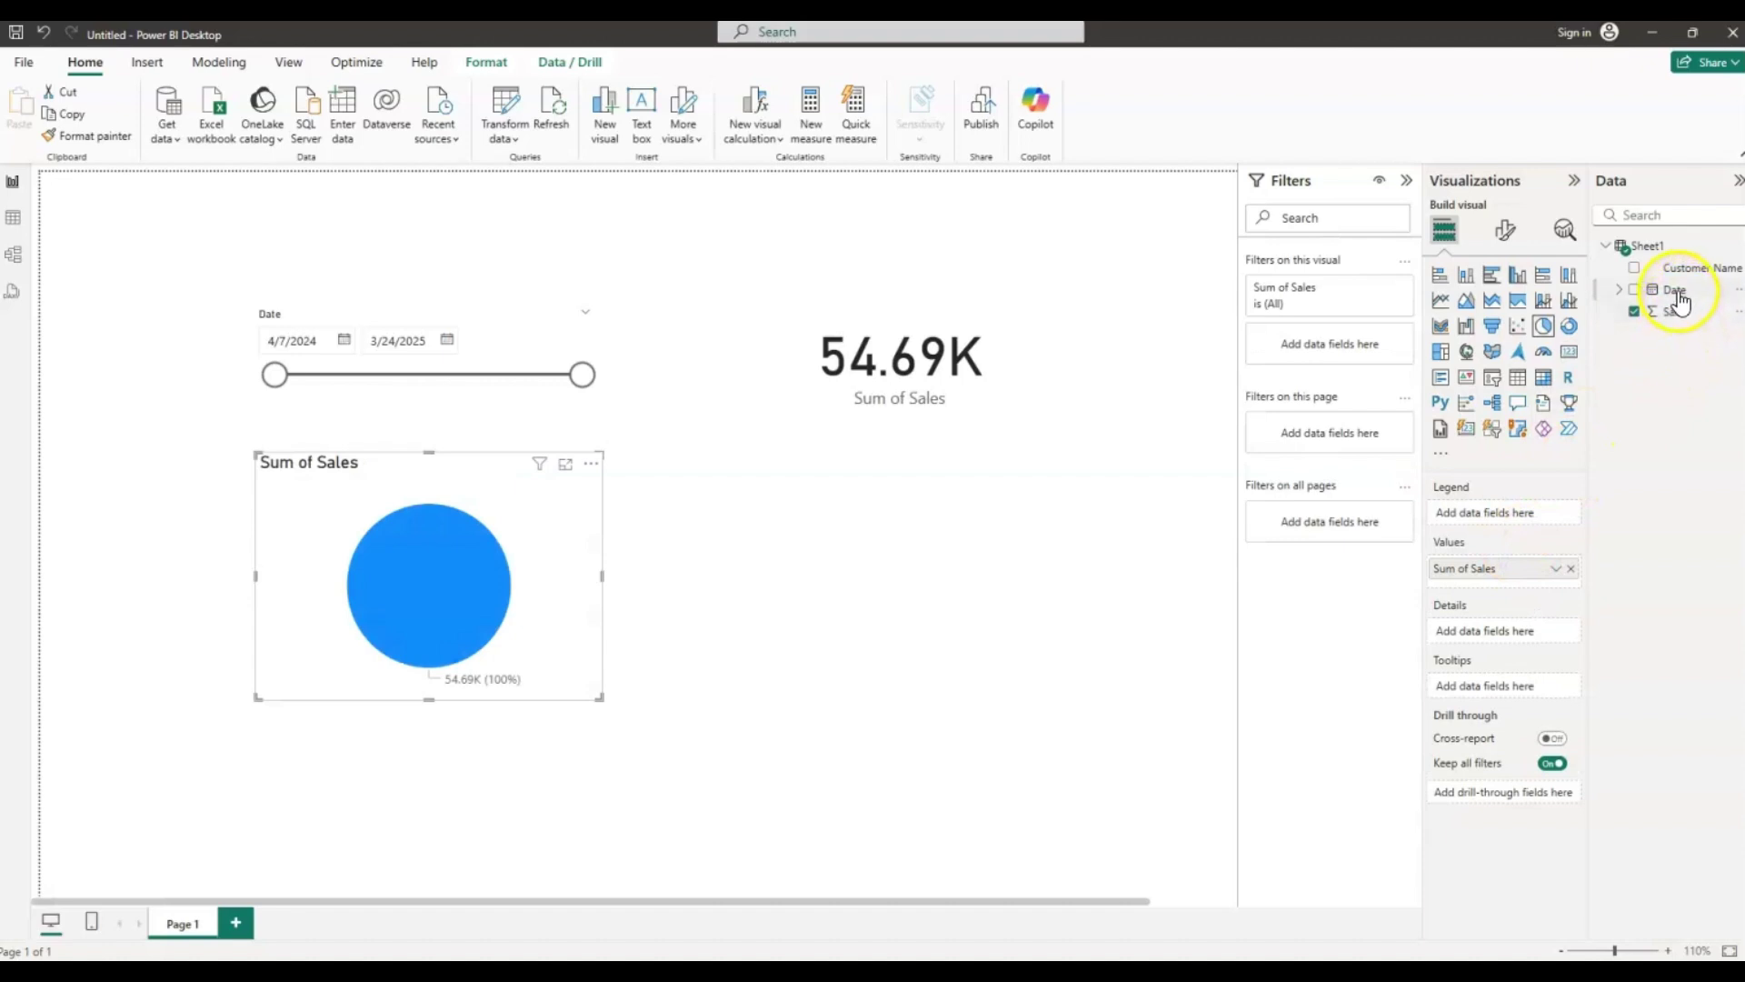
left_click_drag(1672, 291, 1505, 515)
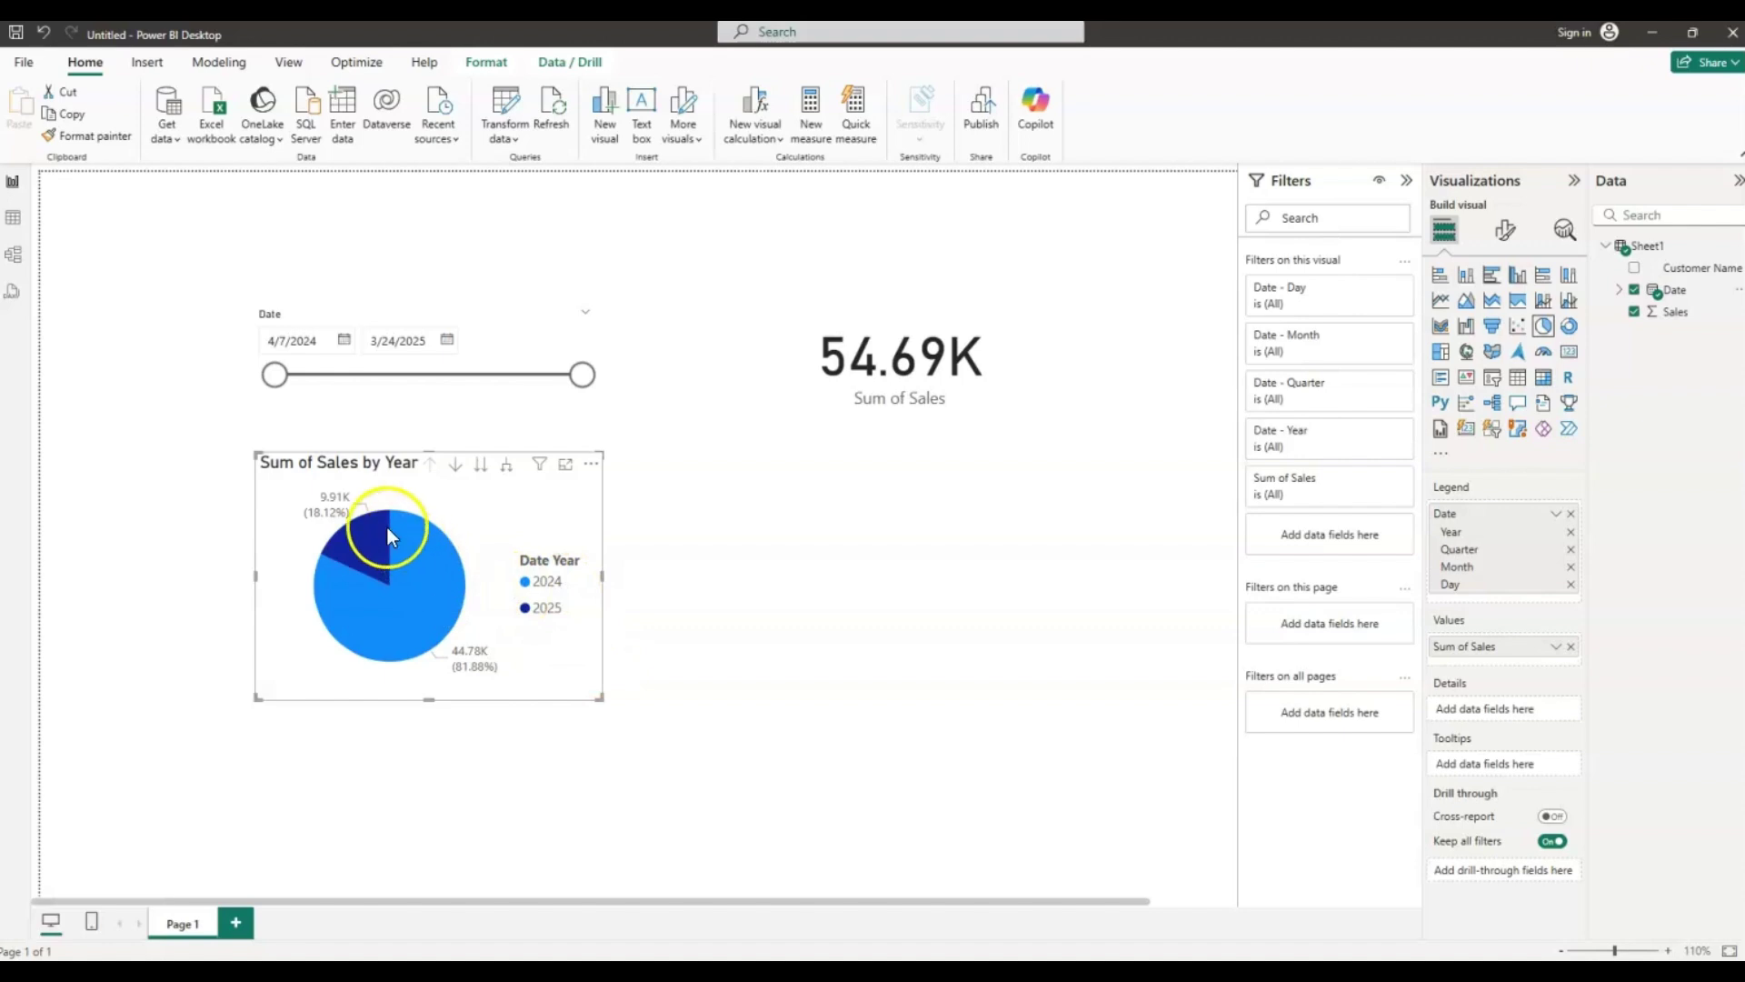
mouse_move(368, 529)
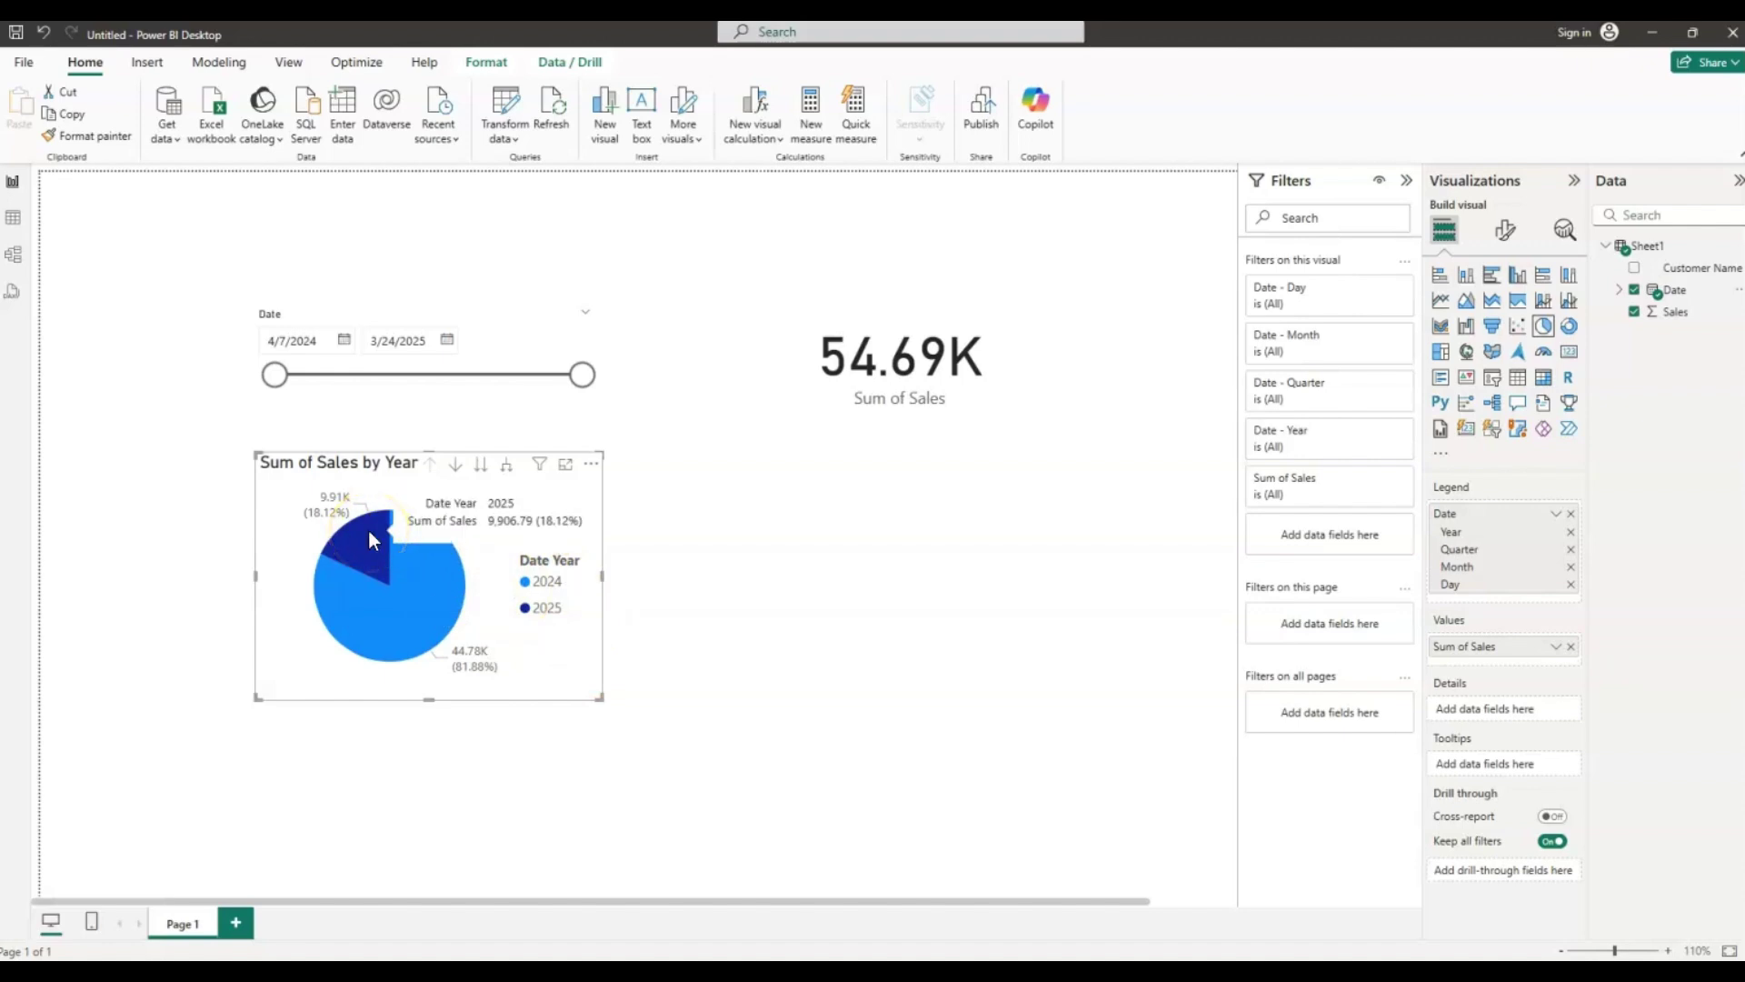
left_click(389, 619)
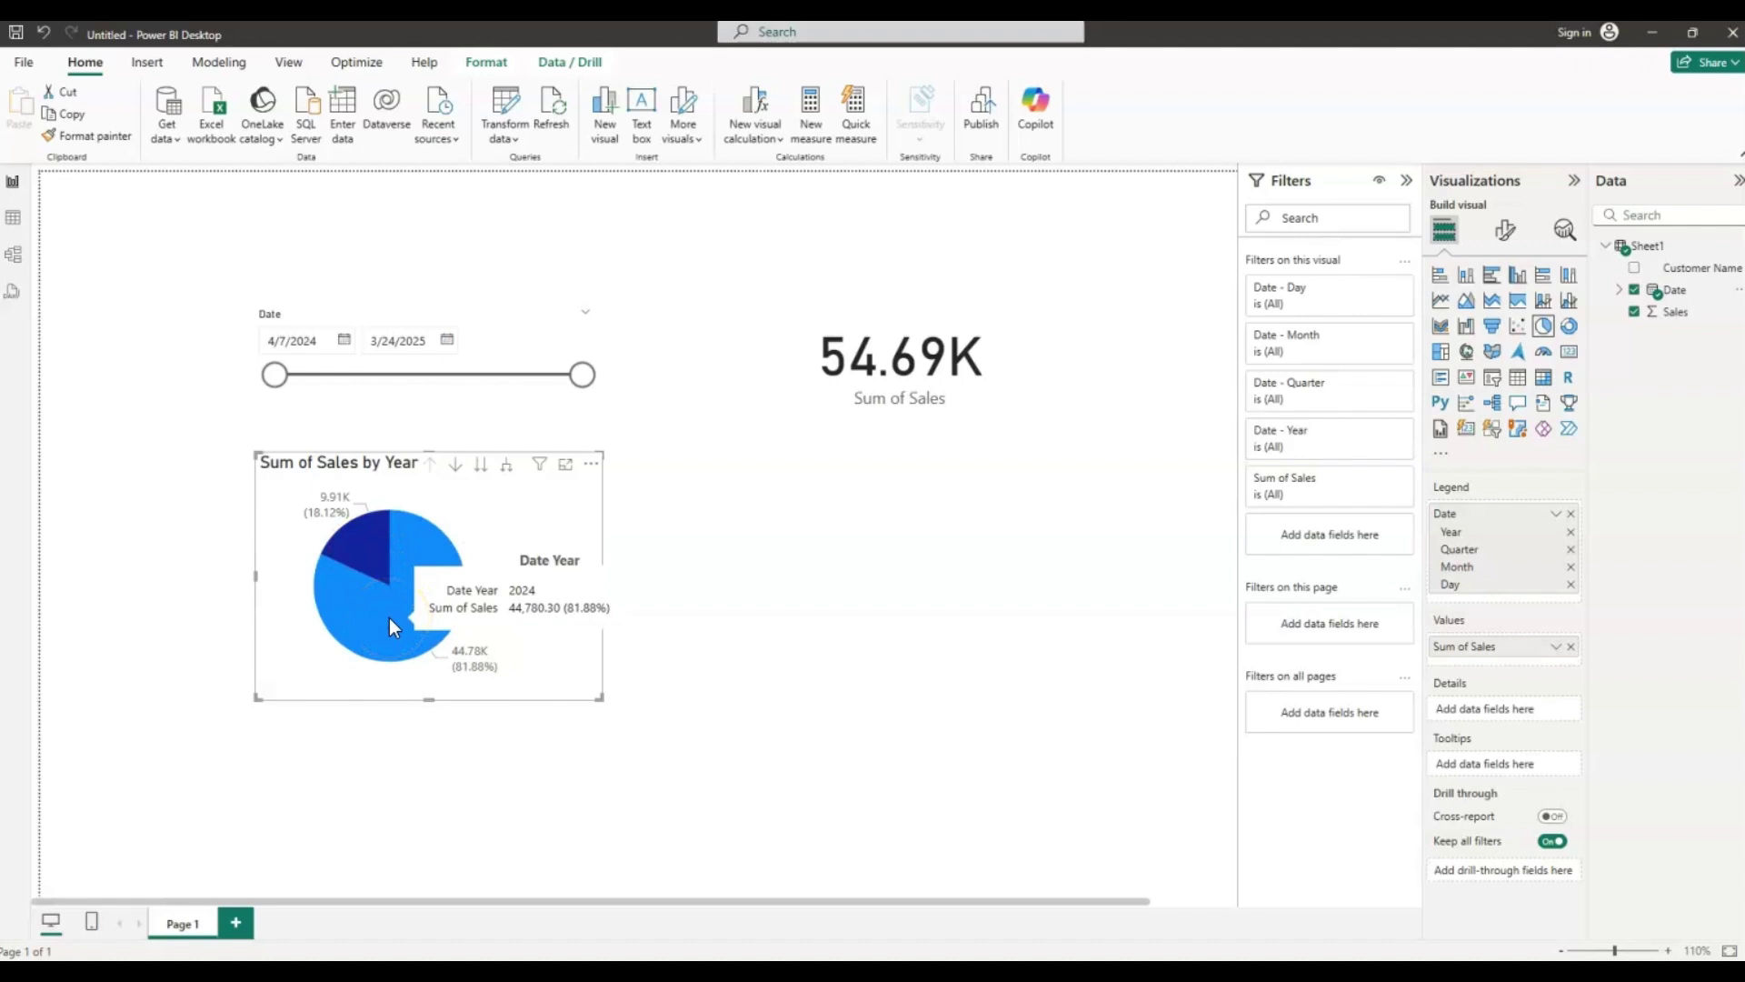
left_click_drag(602, 702, 595, 708)
Add a stacked column chart under the Sum of Sales card and enlarge it
left_click(892, 581)
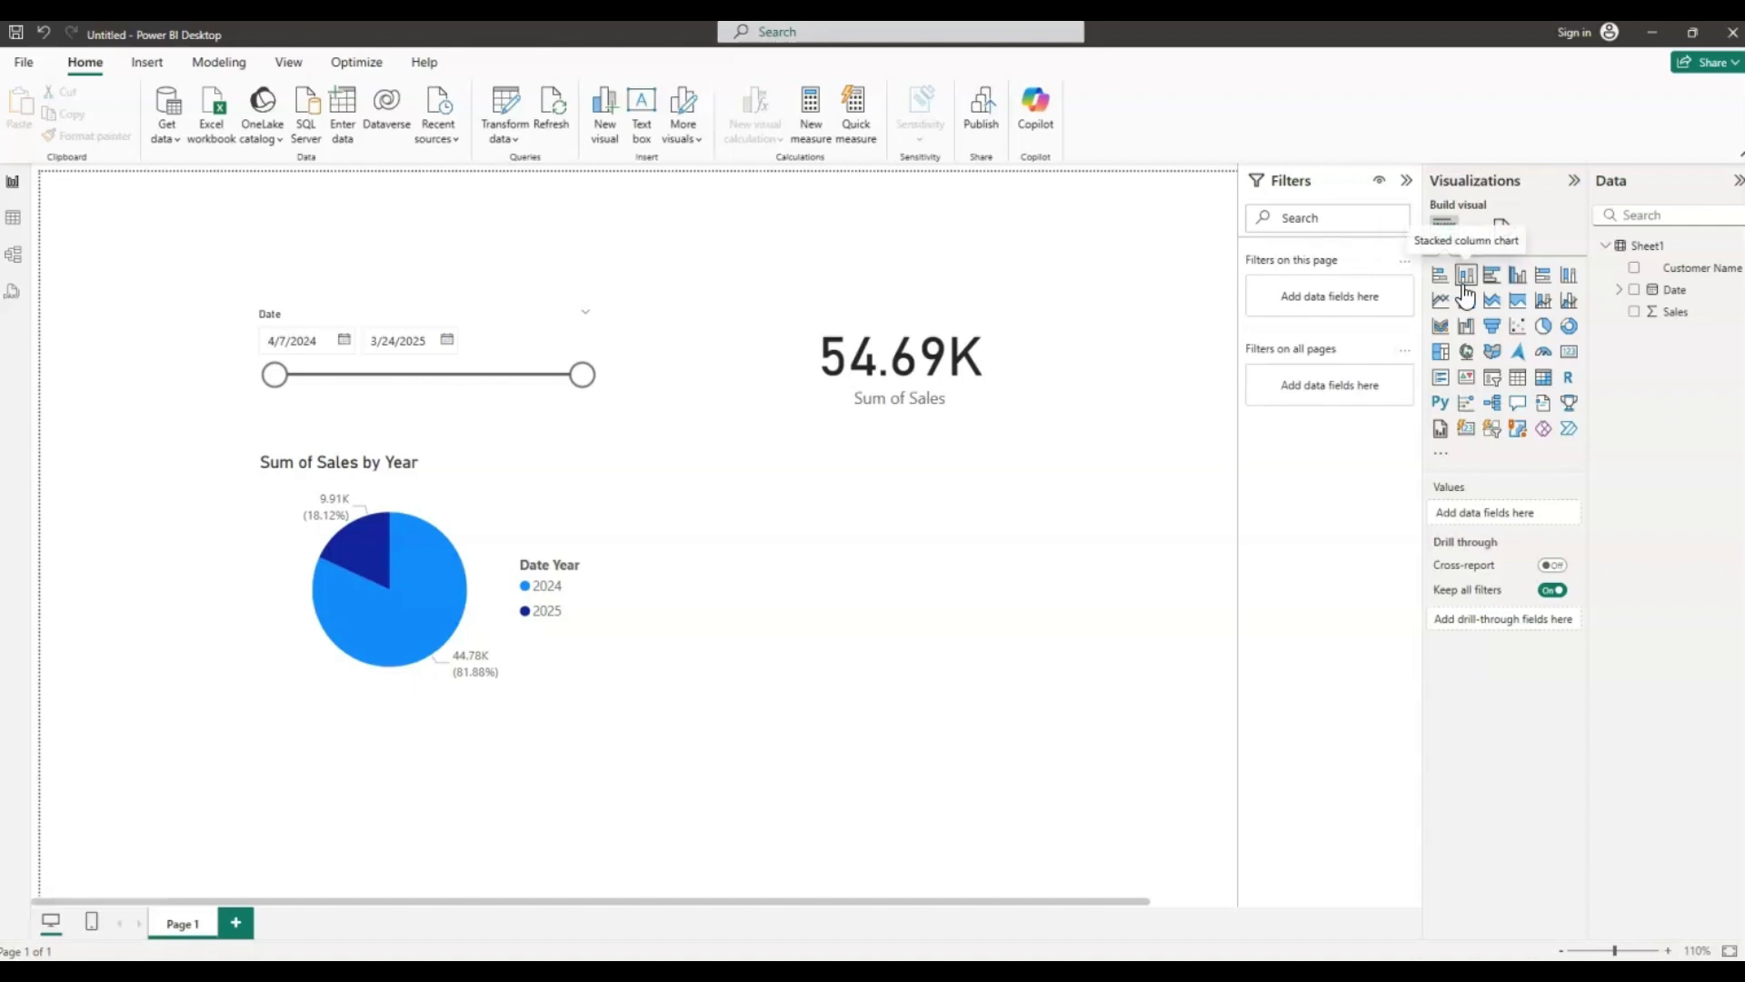
left_click(1472, 289)
left_click(1472, 286)
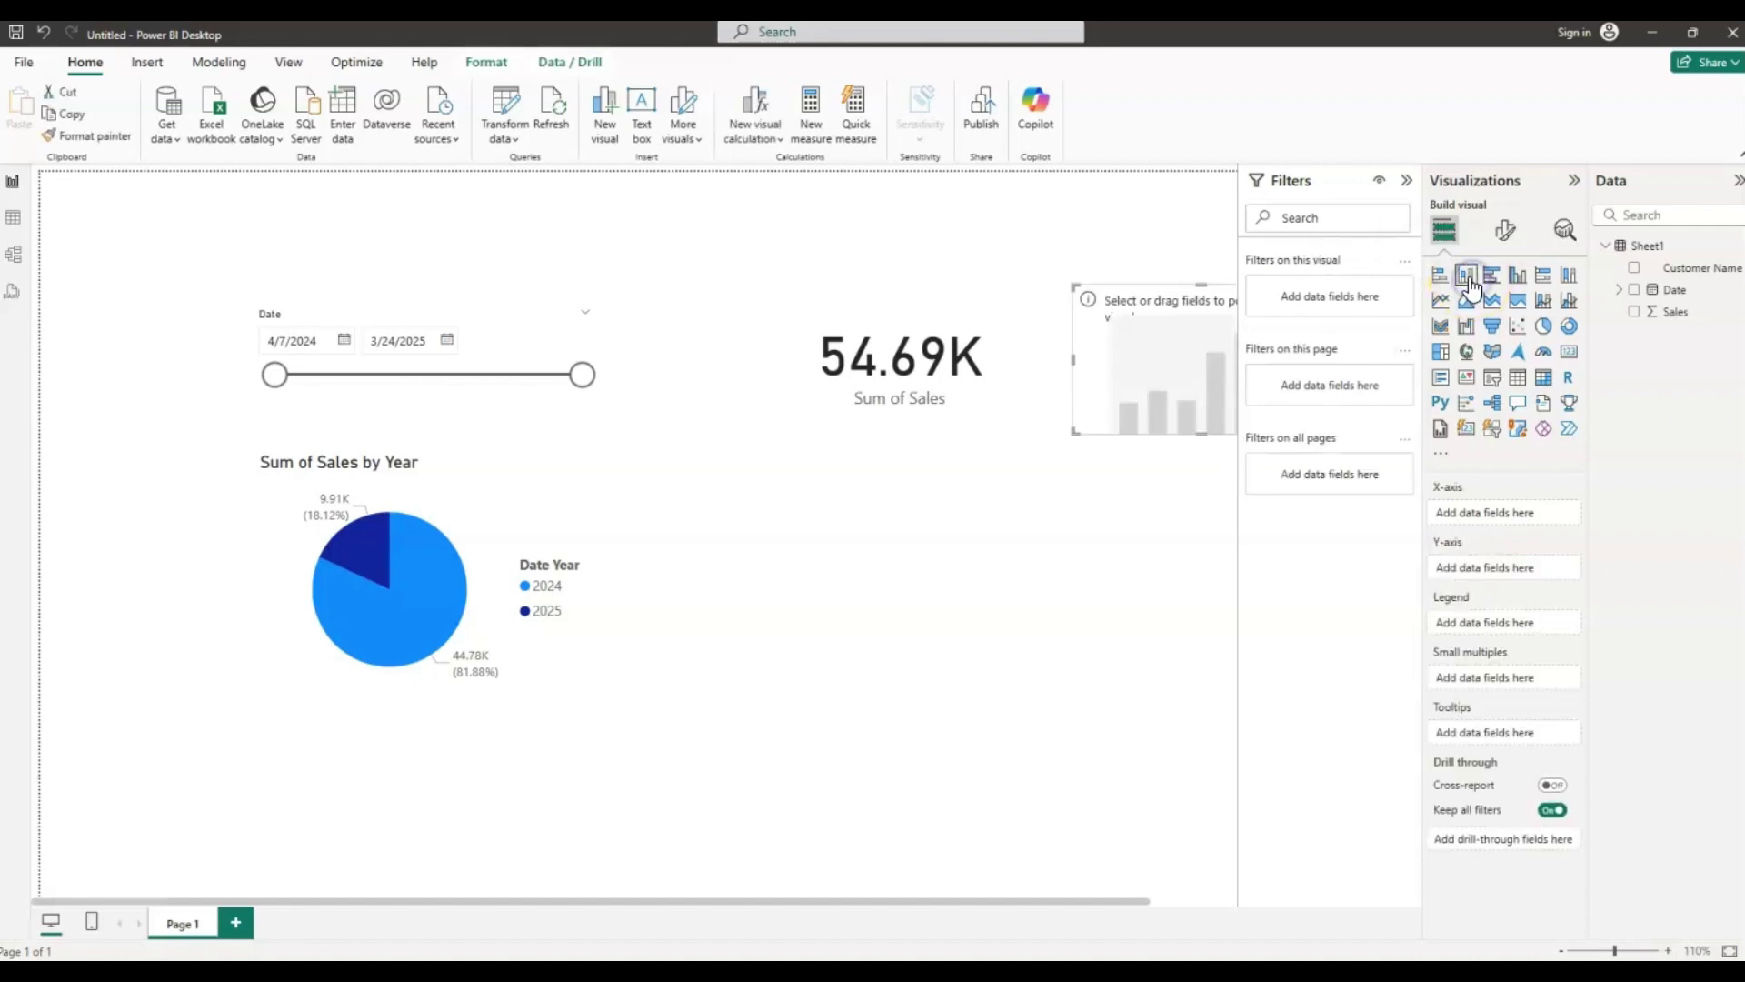
left_click_drag(1209, 364, 853, 551)
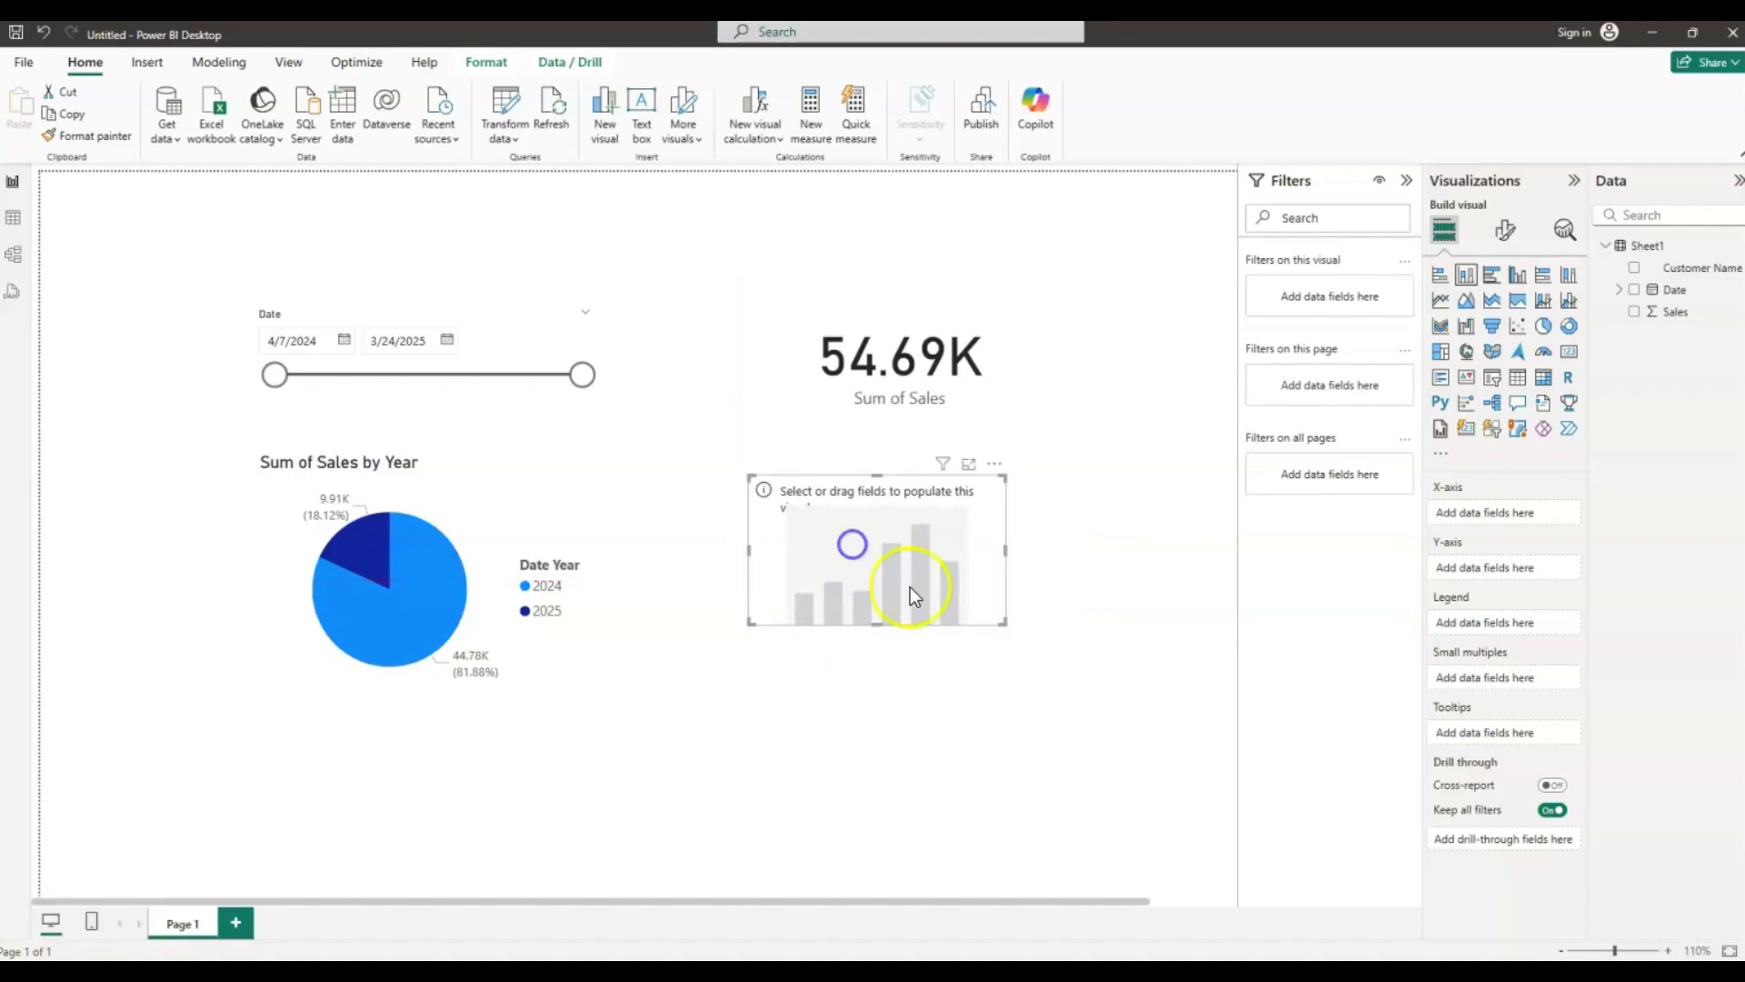
left_click_drag(997, 631, 1098, 743)
Chart Sales by Customer Name and enlarge the chart beside the pie chart
left_click_drag(1690, 267, 1530, 517)
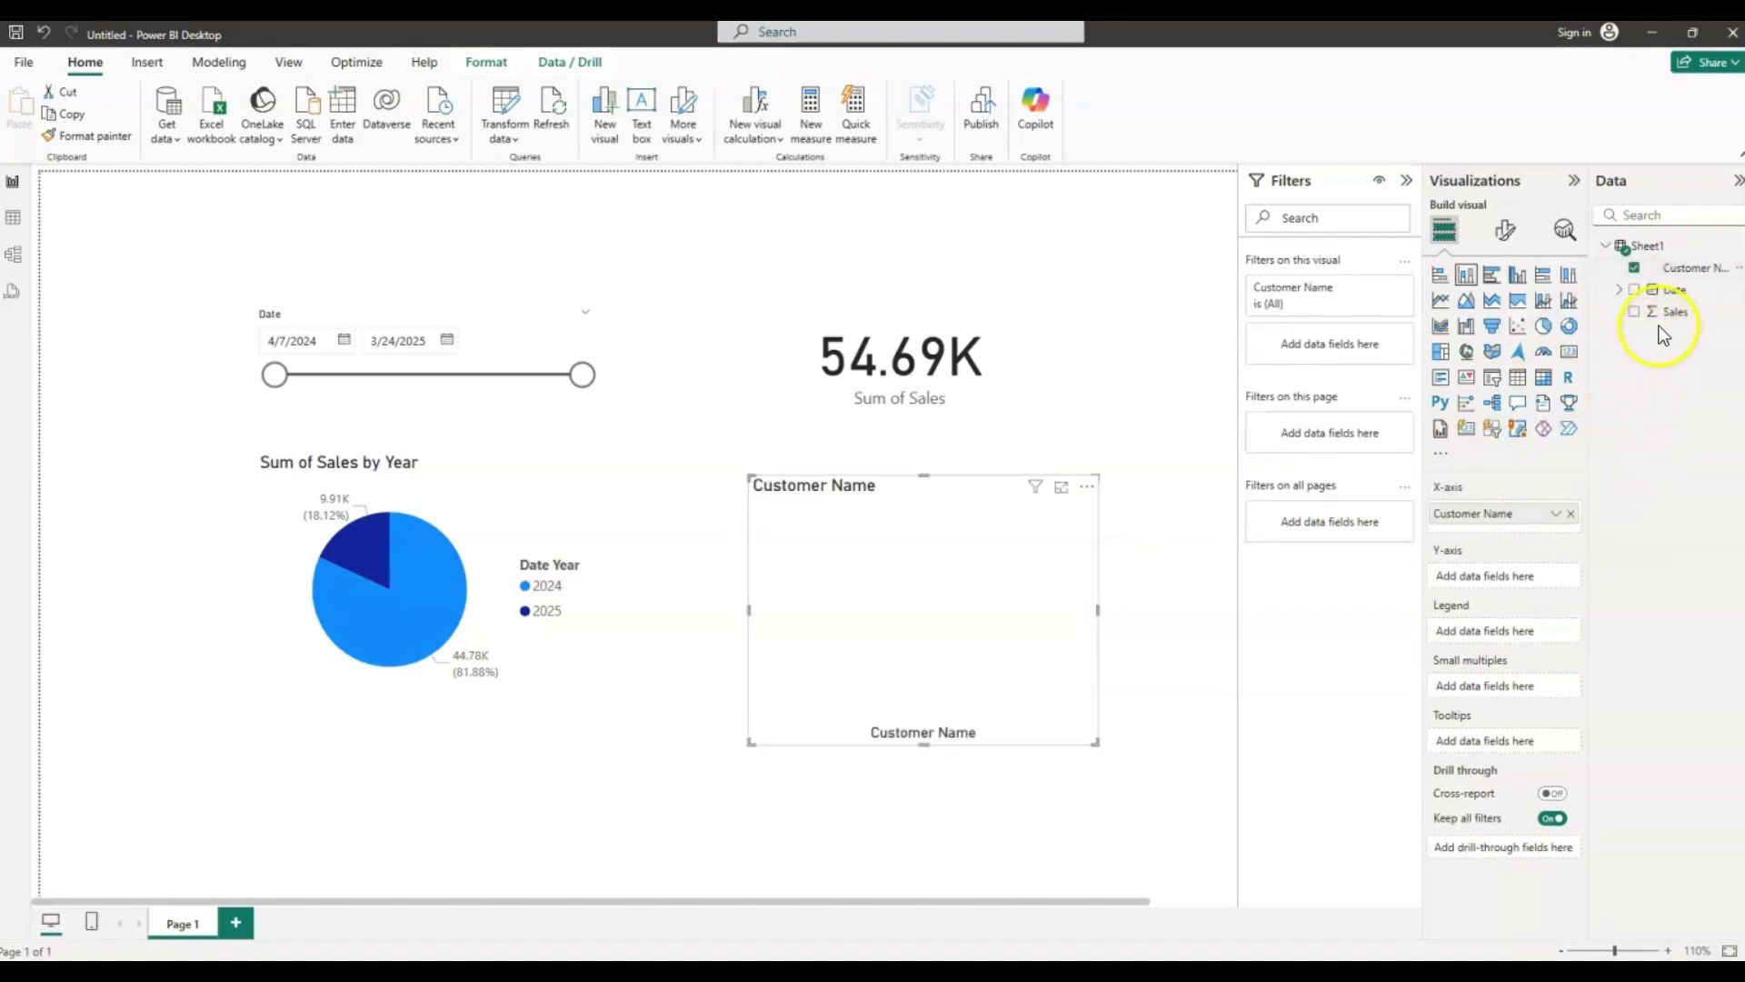
left_click_drag(1675, 311, 1507, 556)
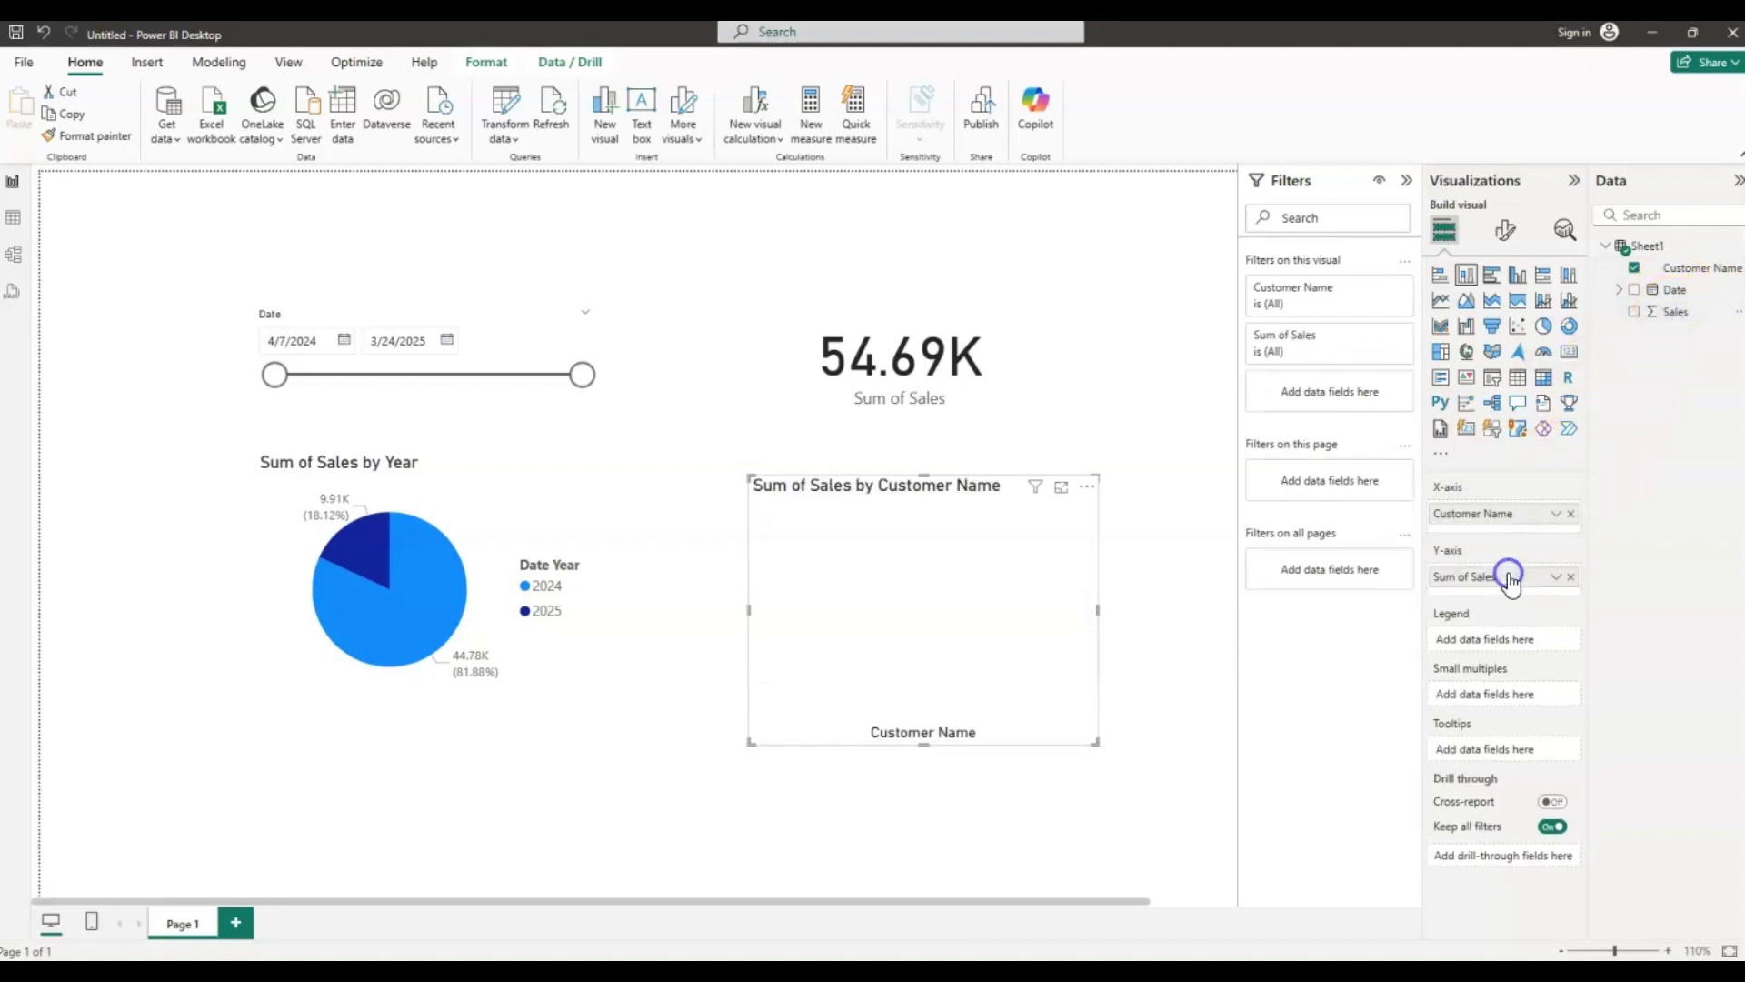
left_click_drag(1098, 745, 1239, 752)
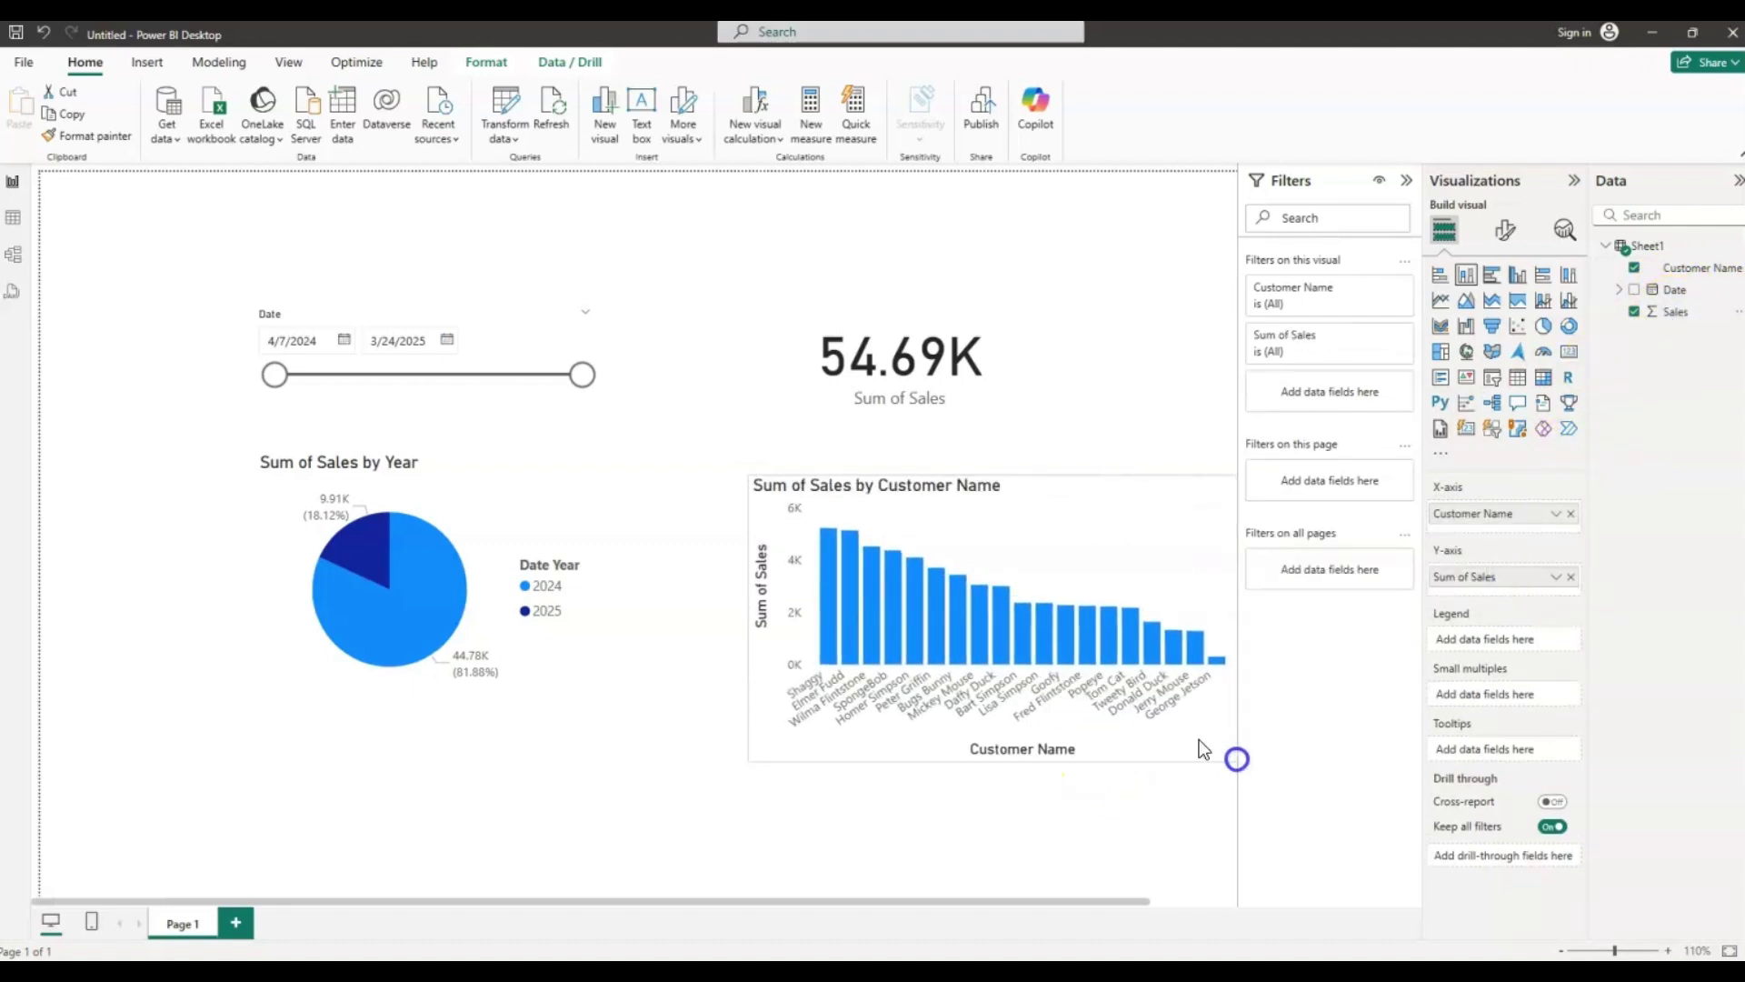
left_click_drag(1114, 711, 1015, 691)
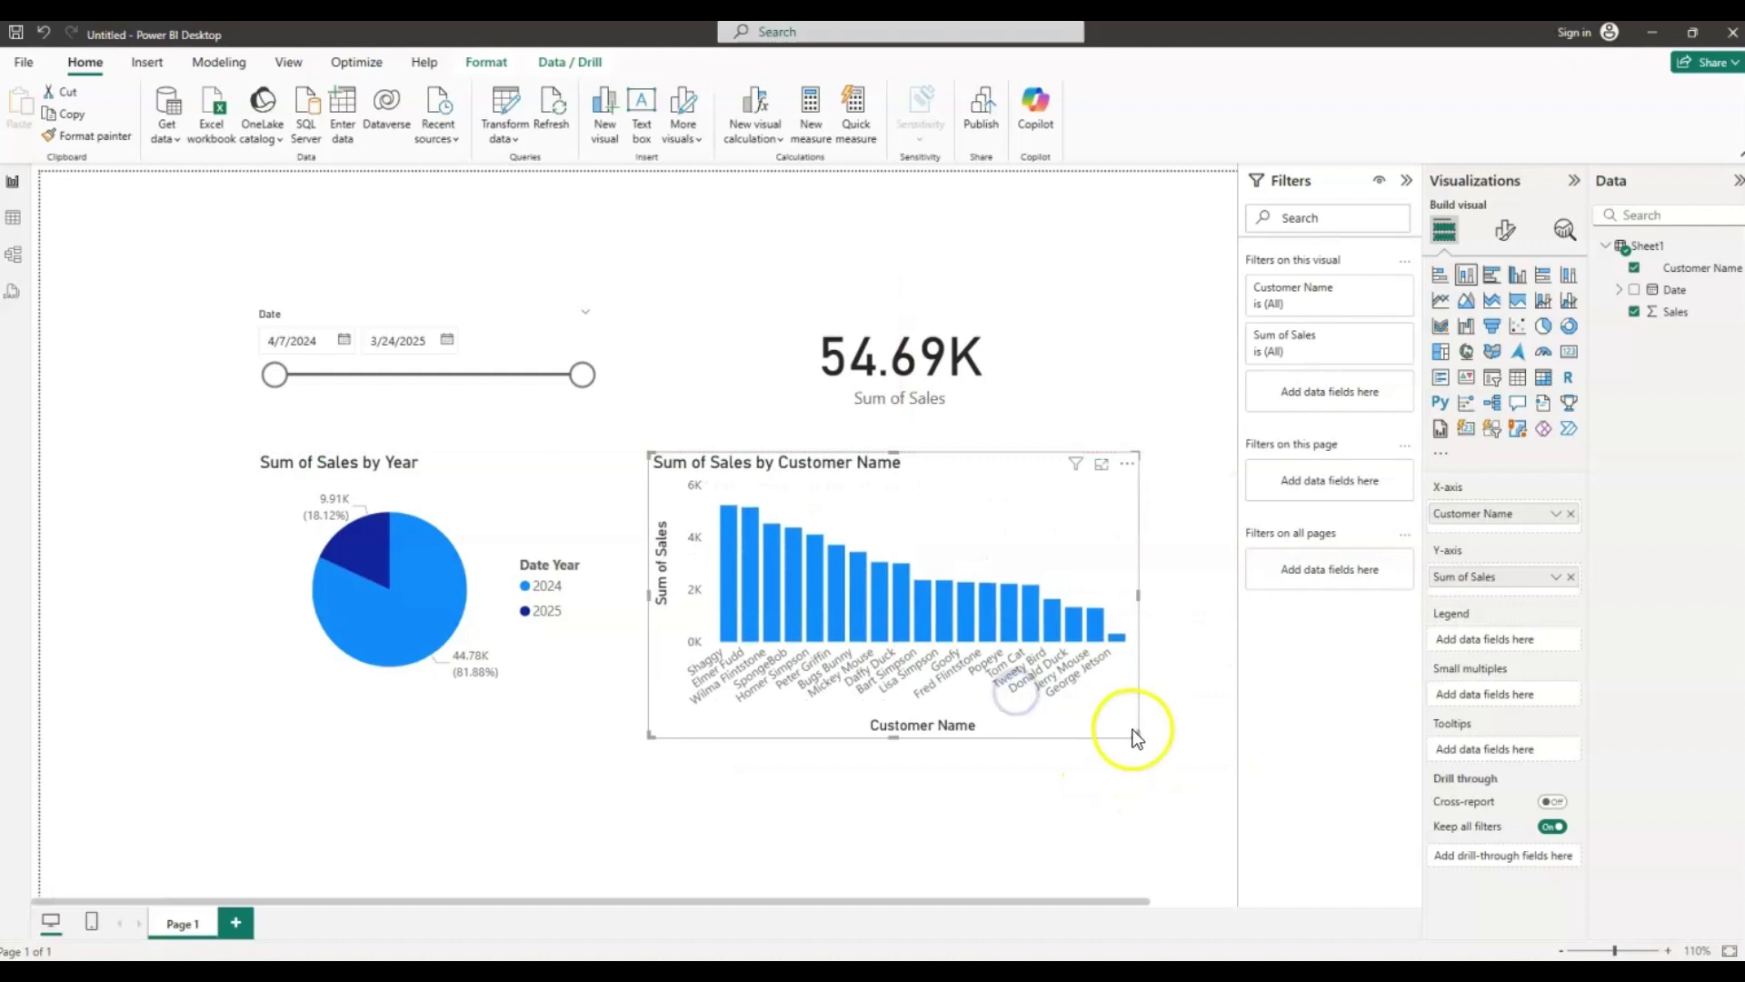
left_click_drag(1135, 733, 1214, 760)
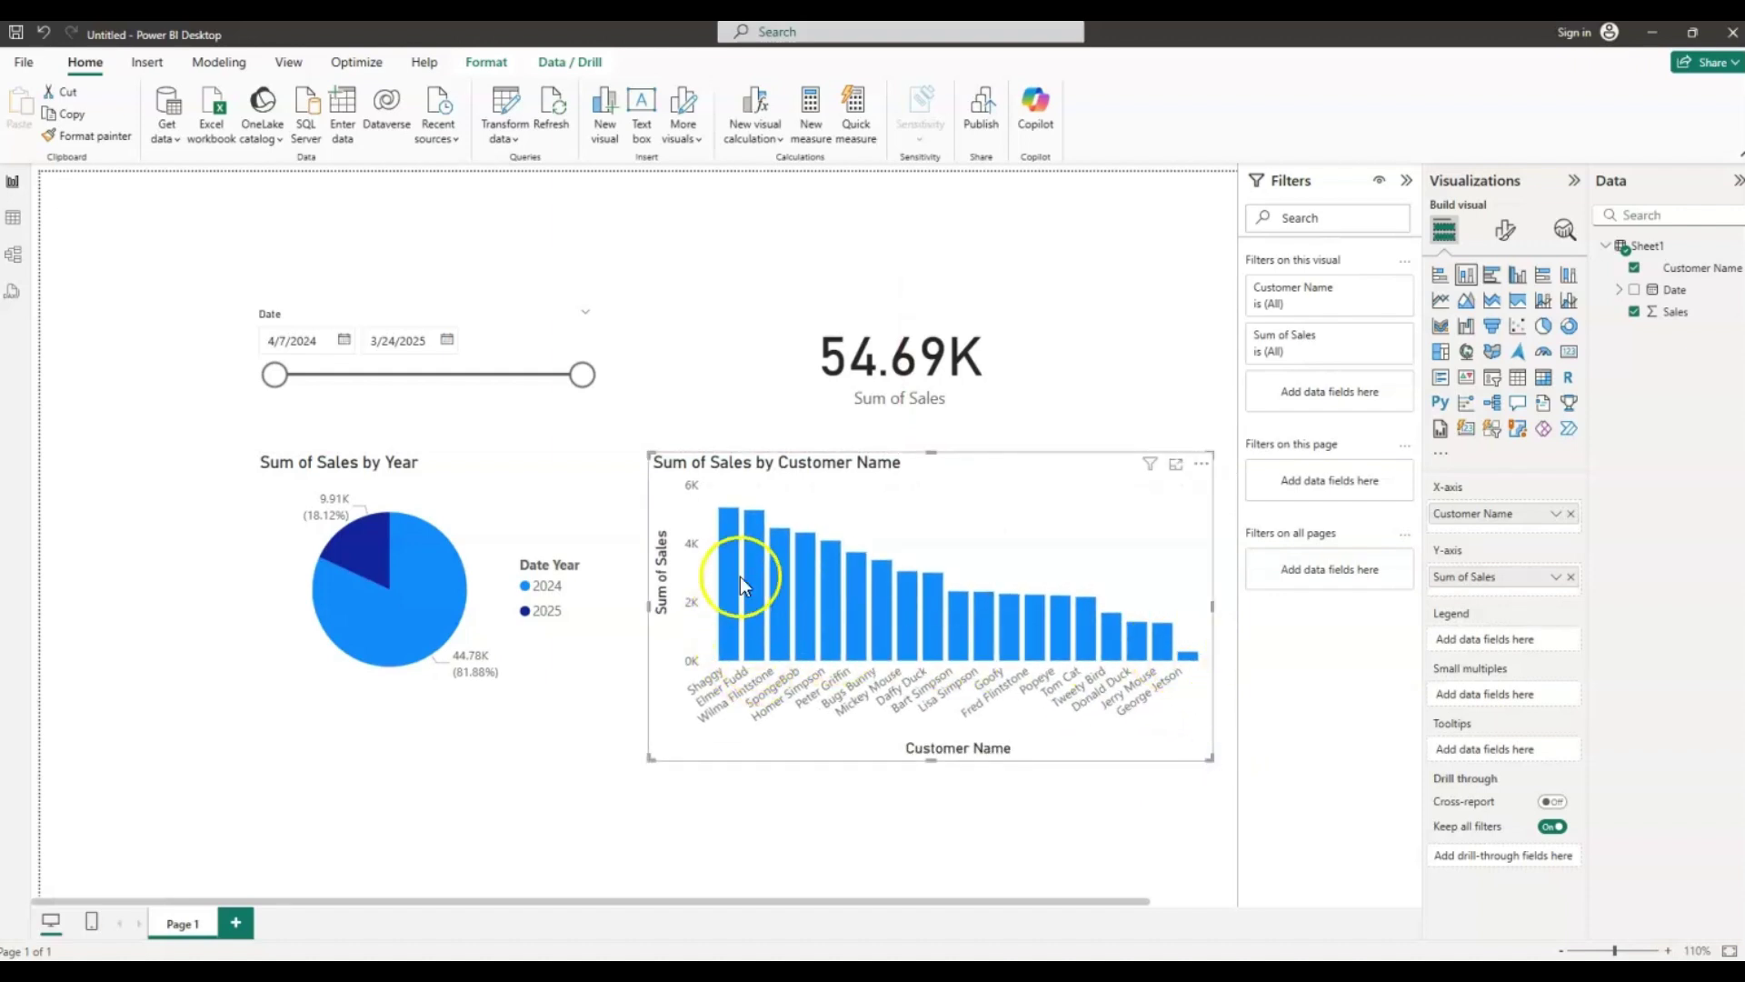
Set the Page 1 wallpaper colour to dark blue in the page format settings
left_click(184, 238)
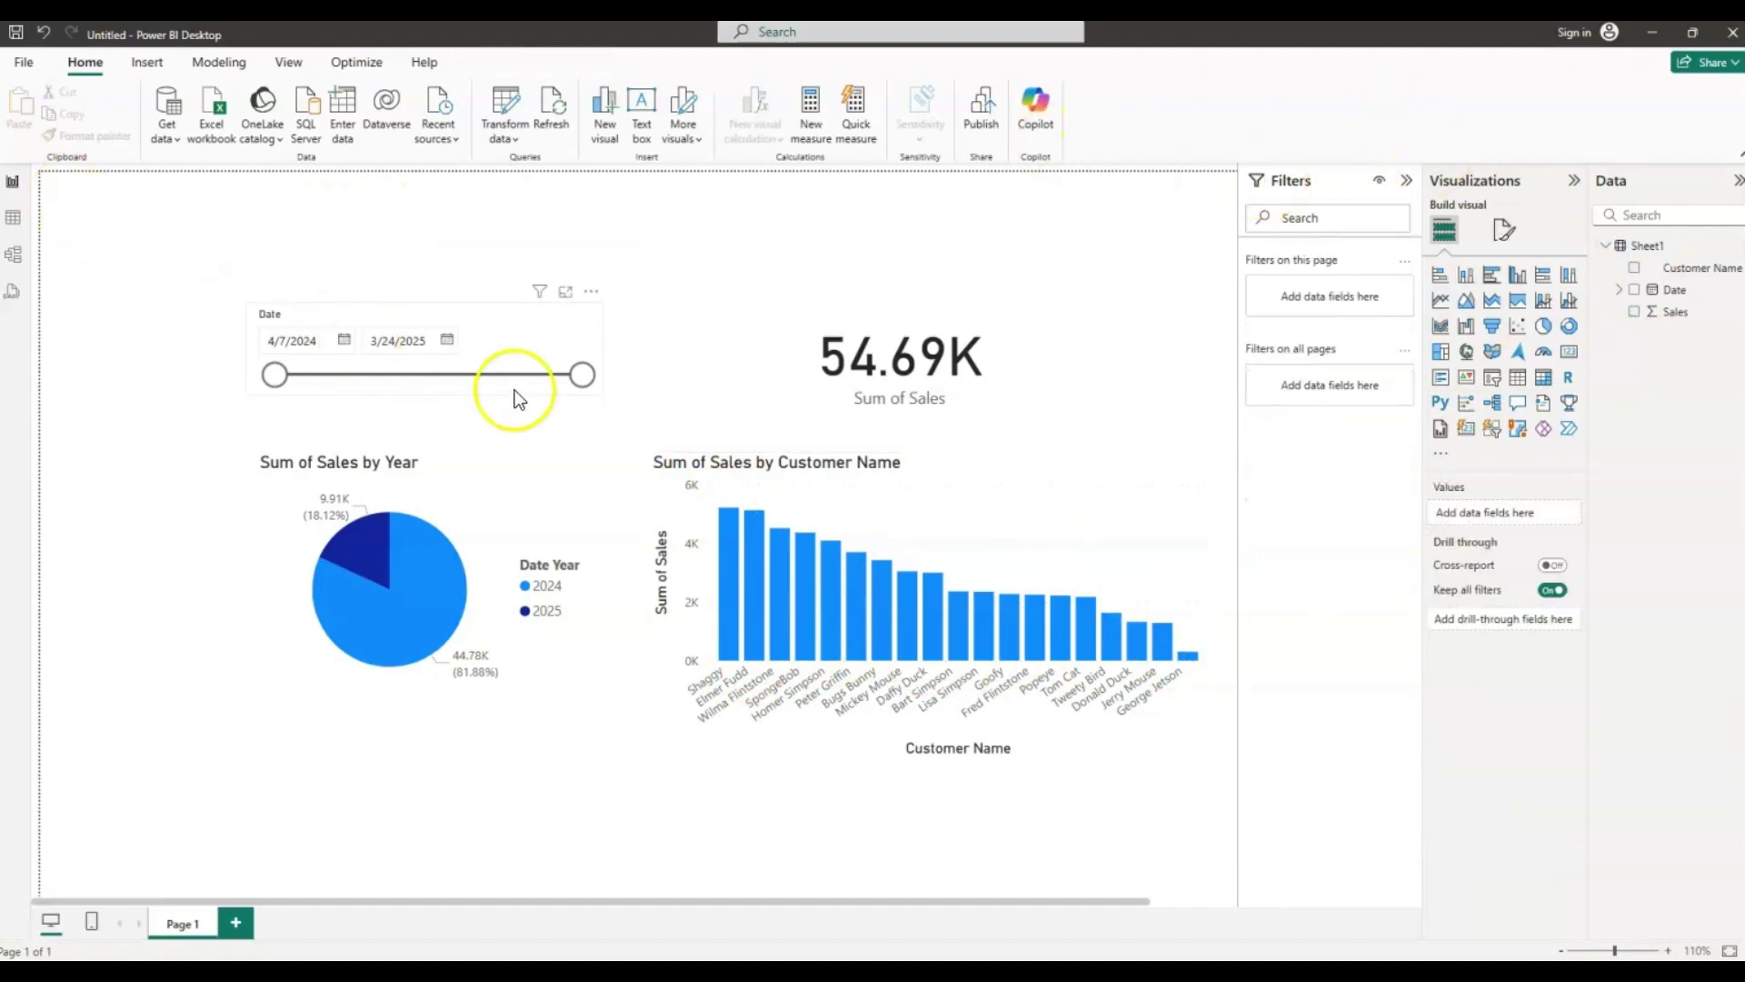
left_click(121, 219)
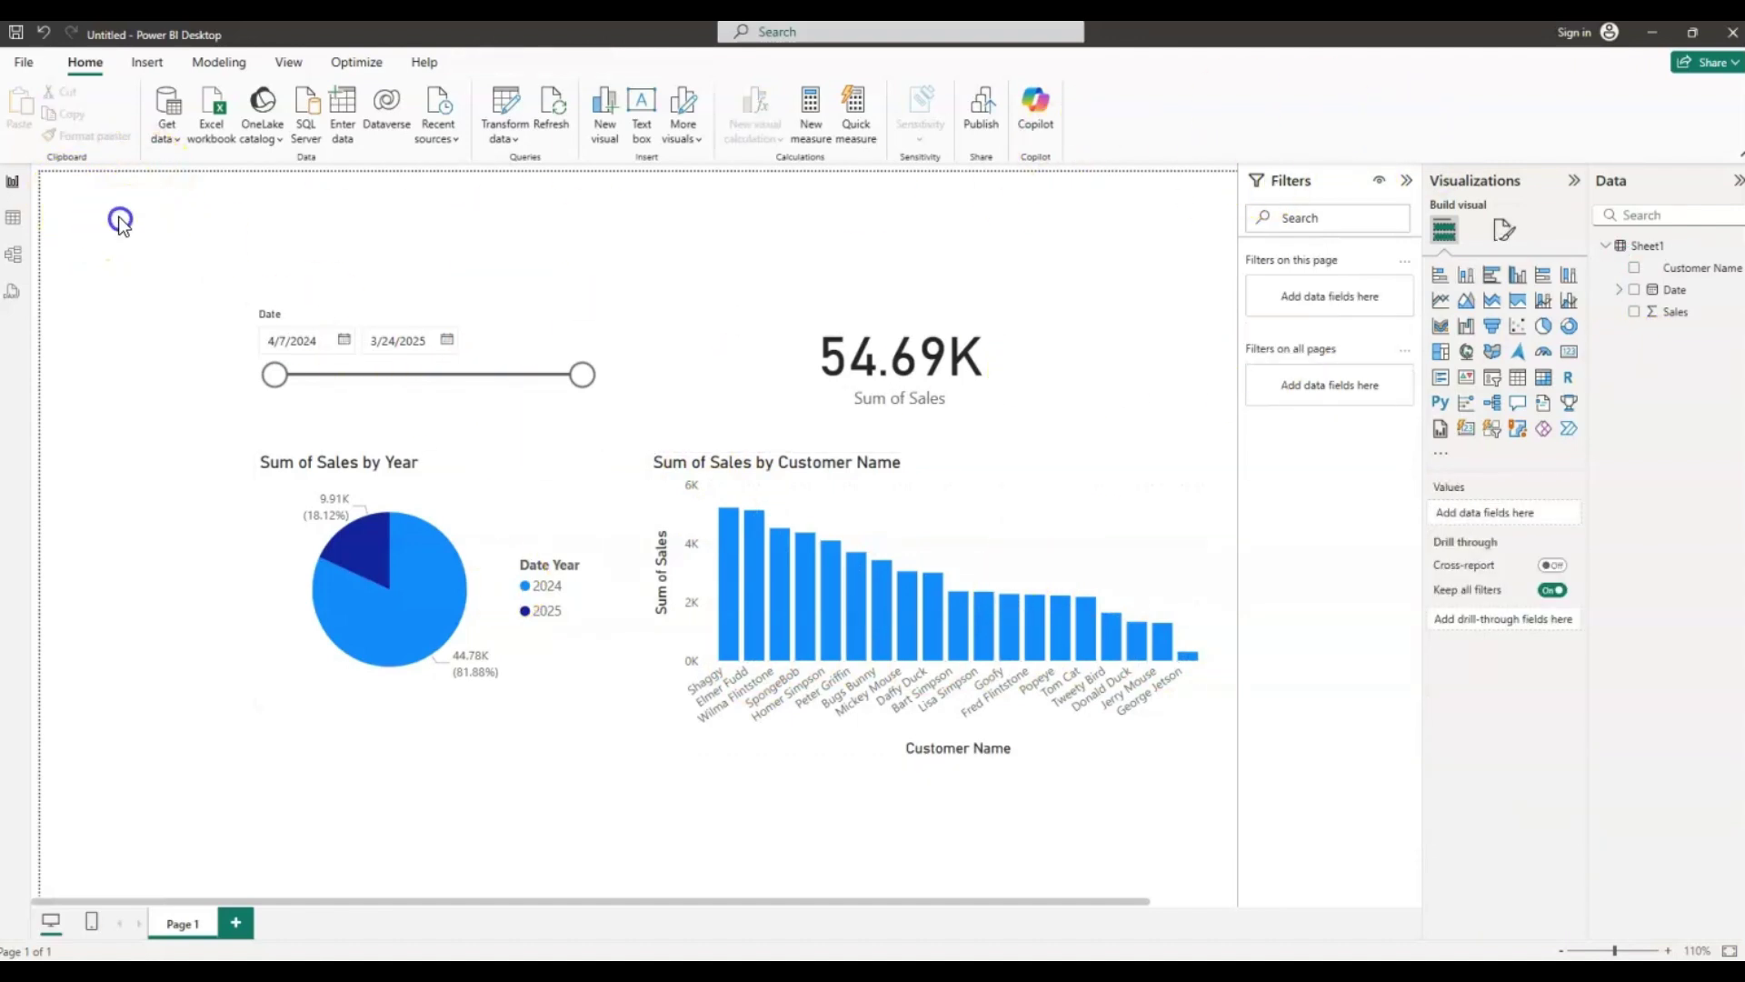
left_click(1504, 233)
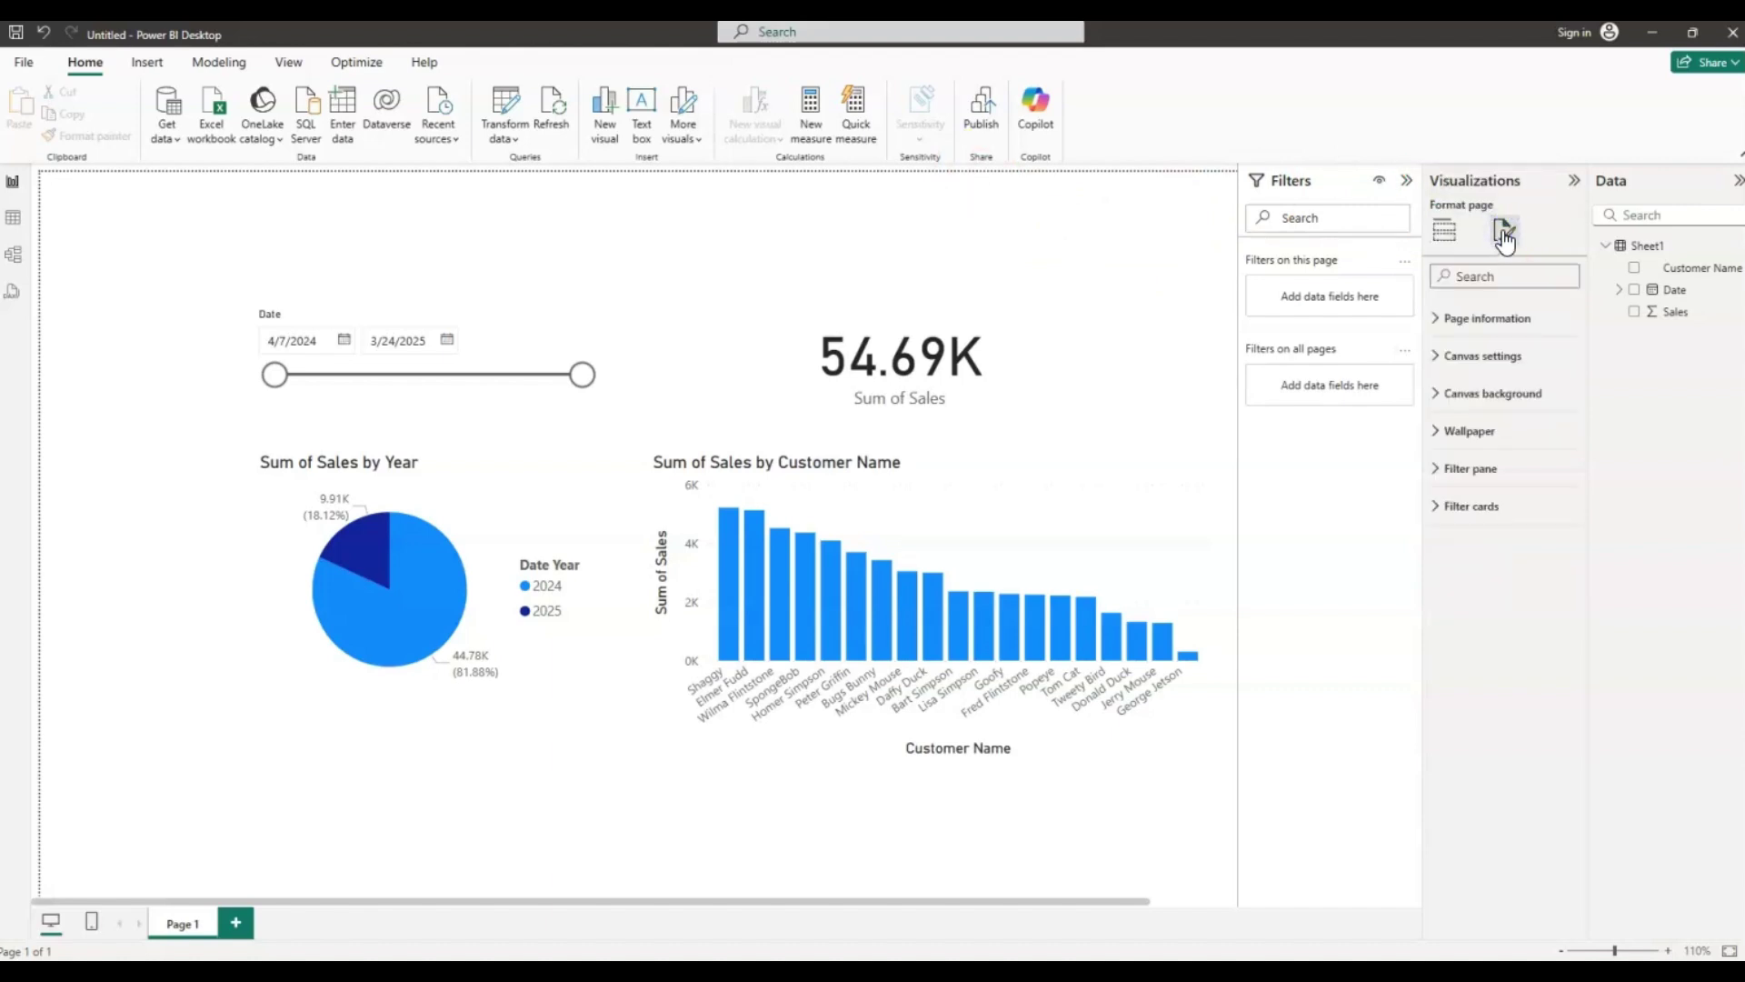
left_click(1455, 435)
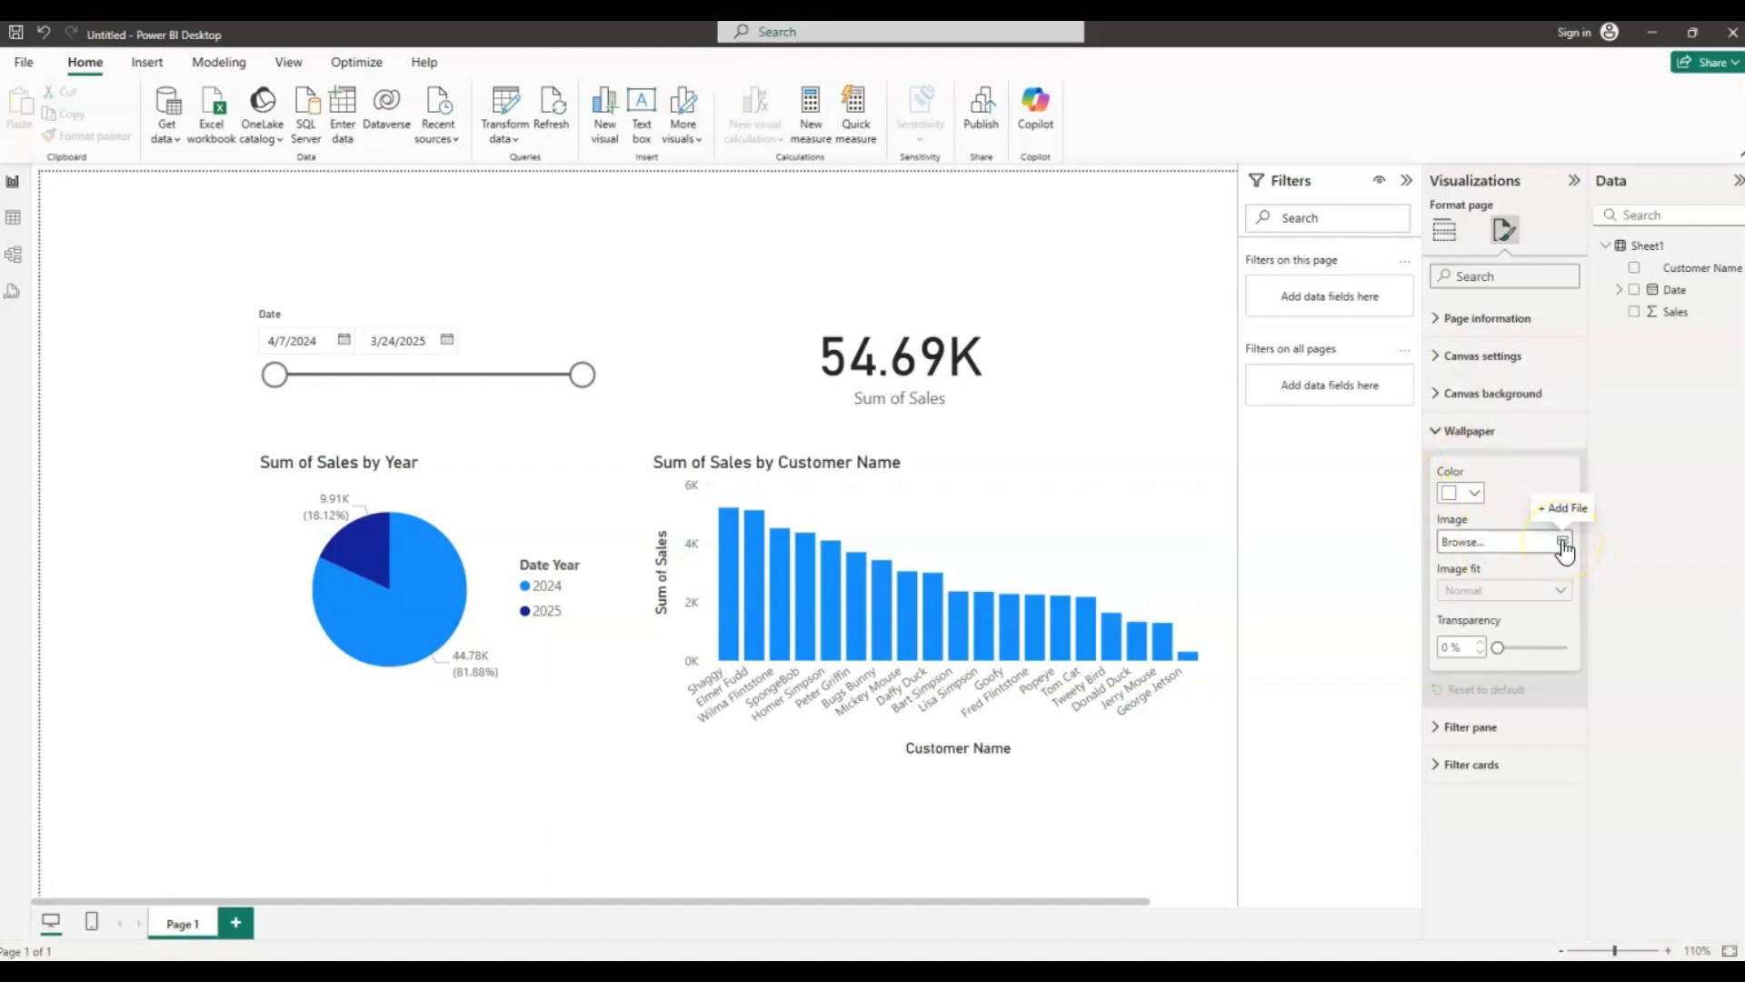
left_click(1475, 495)
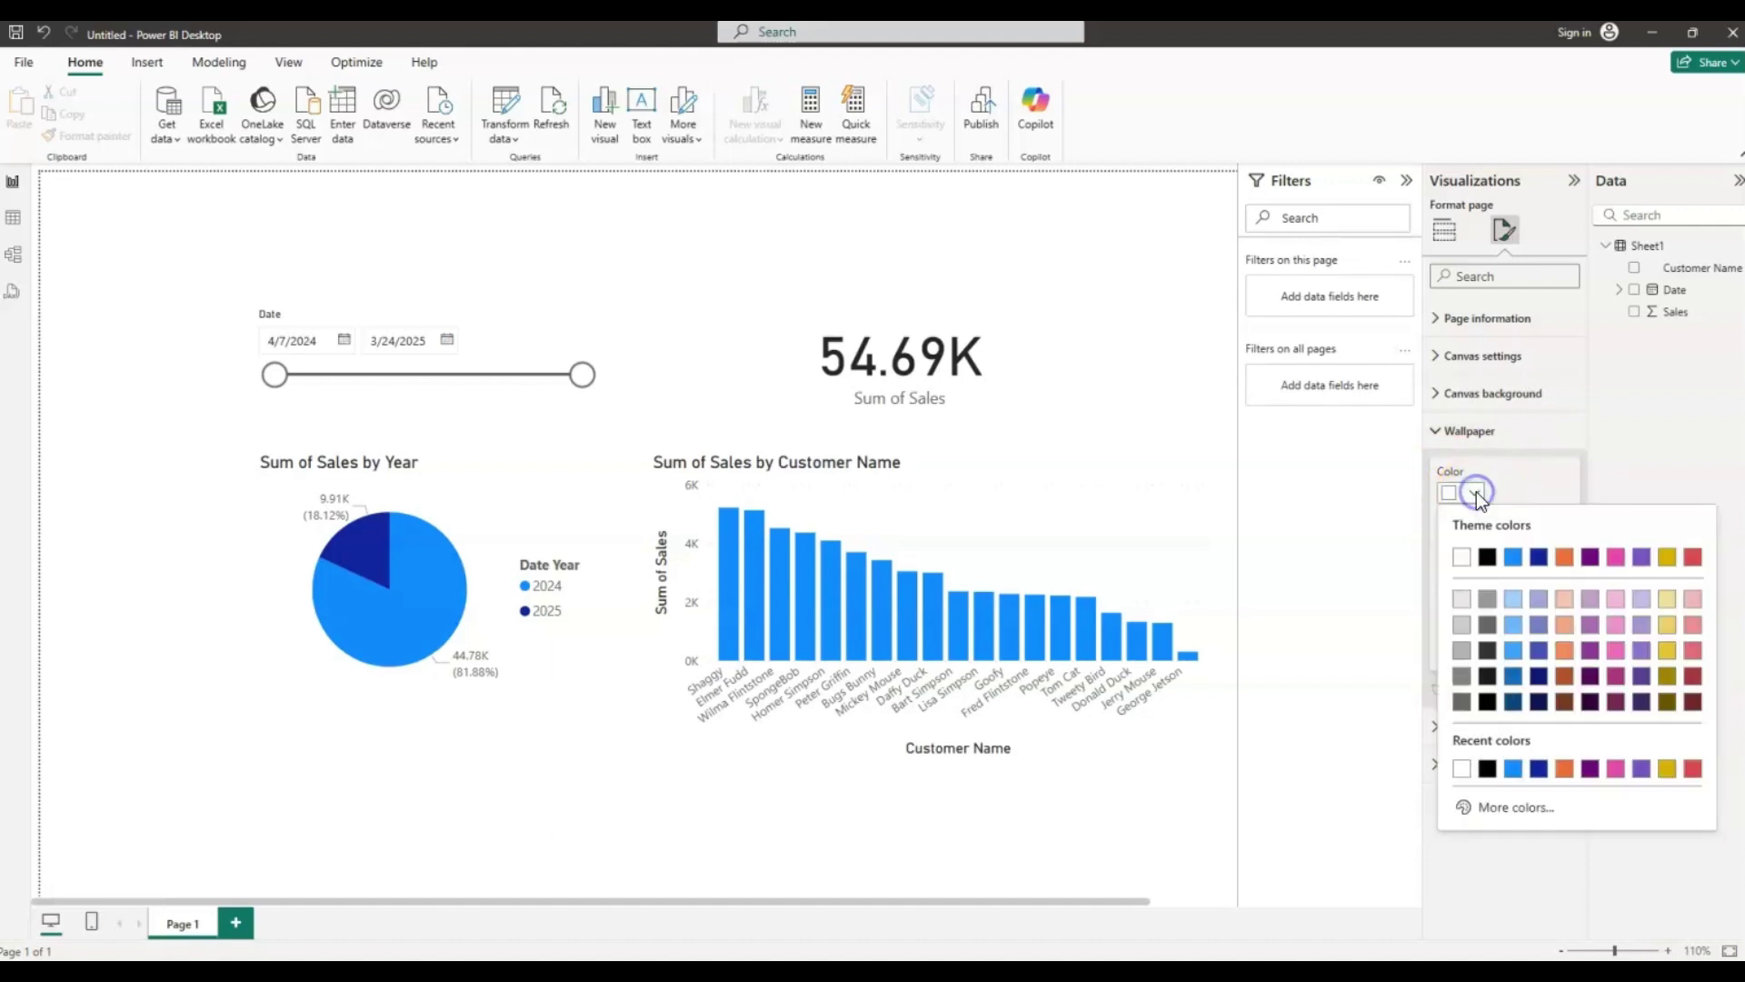
left_click(1539, 557)
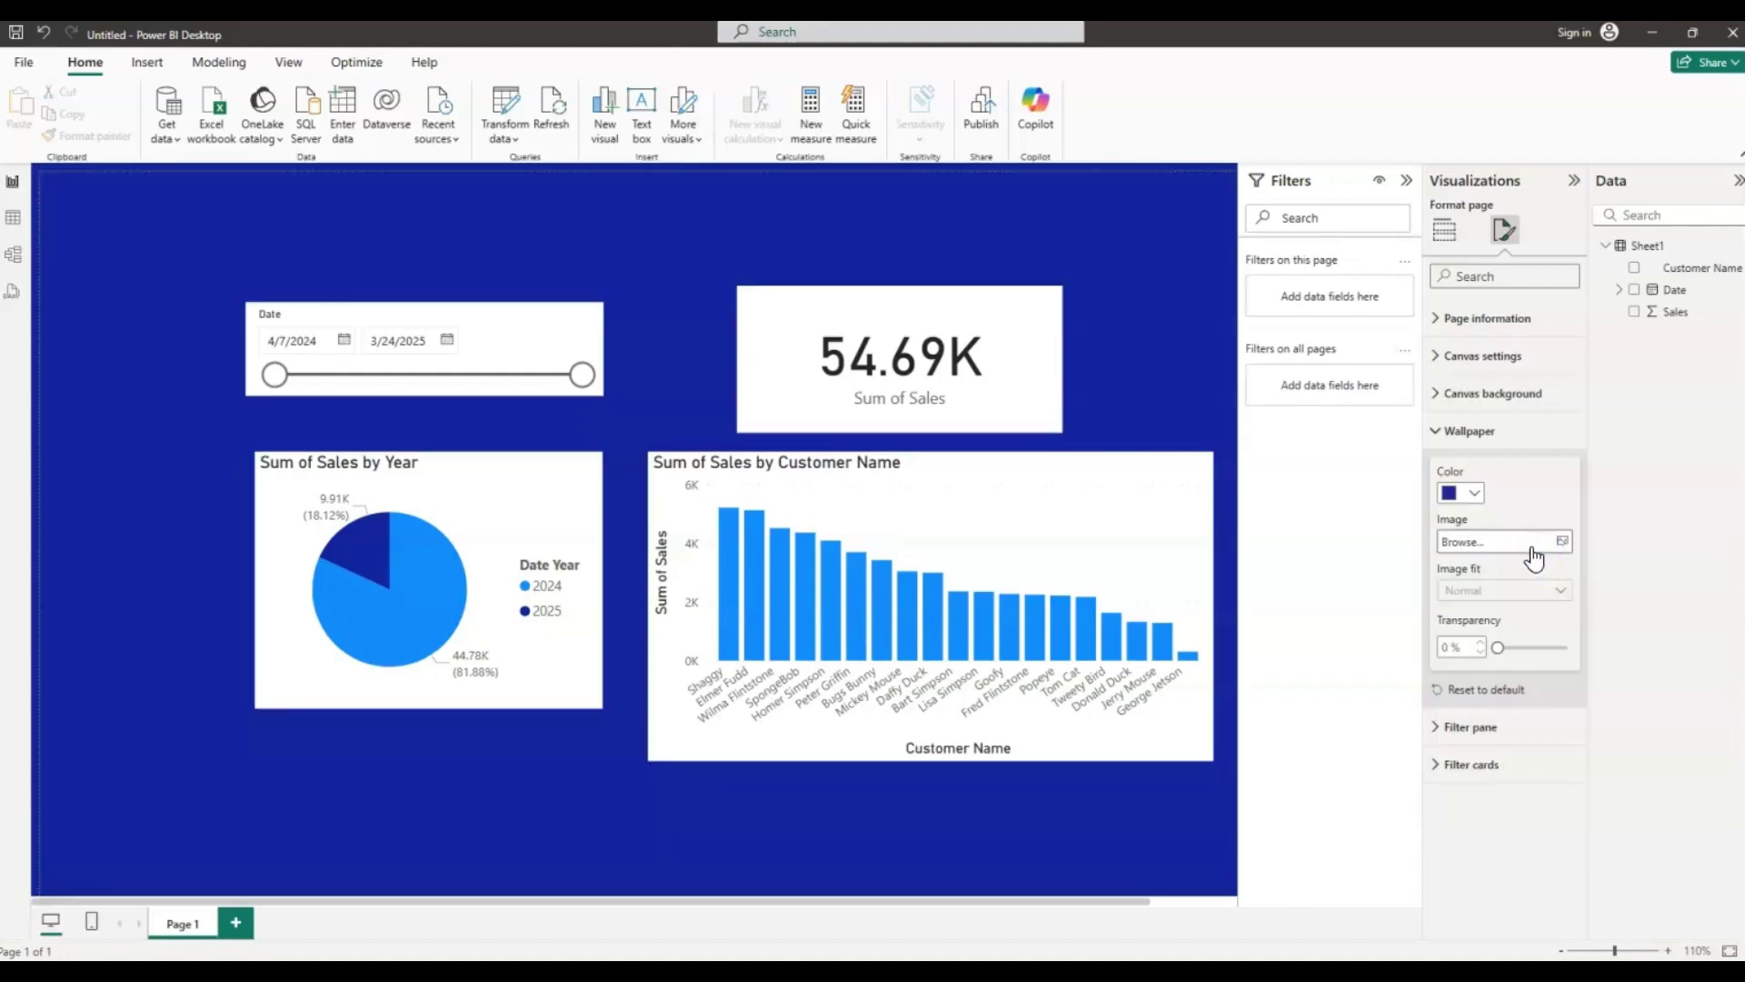
left_click(927, 240)
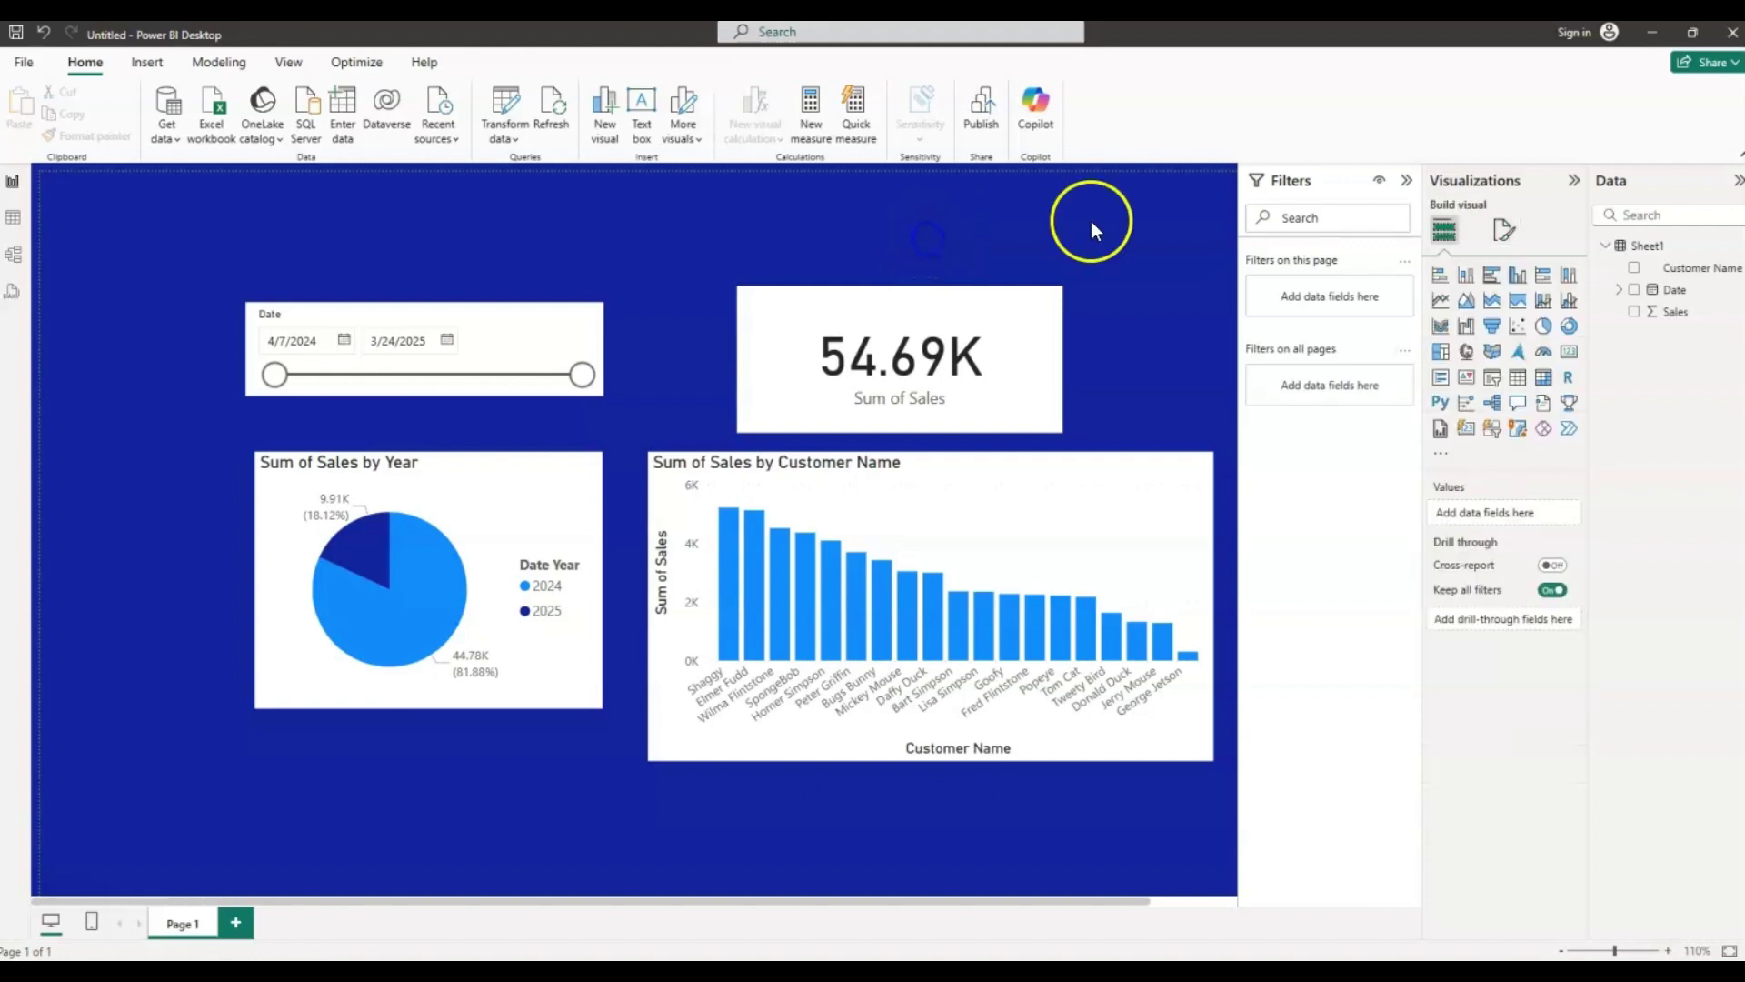
Collapse the Filters, Visualizations and Data panes to widen the canvas
left_click(1407, 179)
left_click(1574, 181)
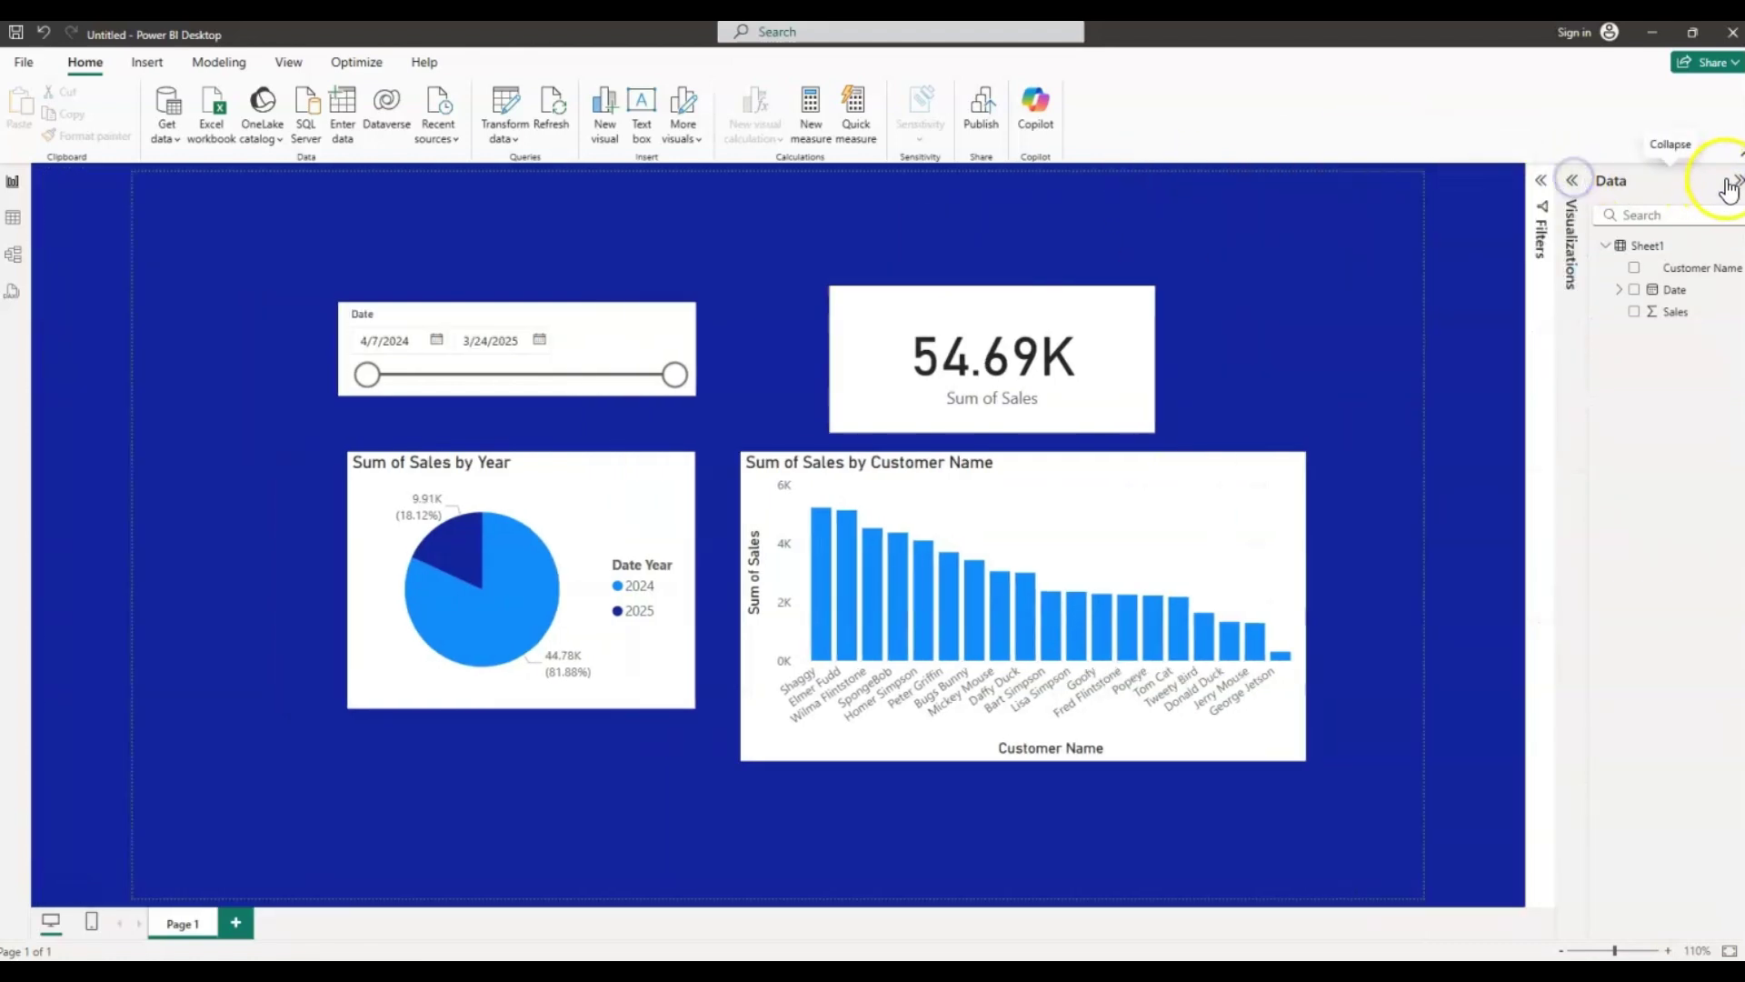
left_click(1730, 183)
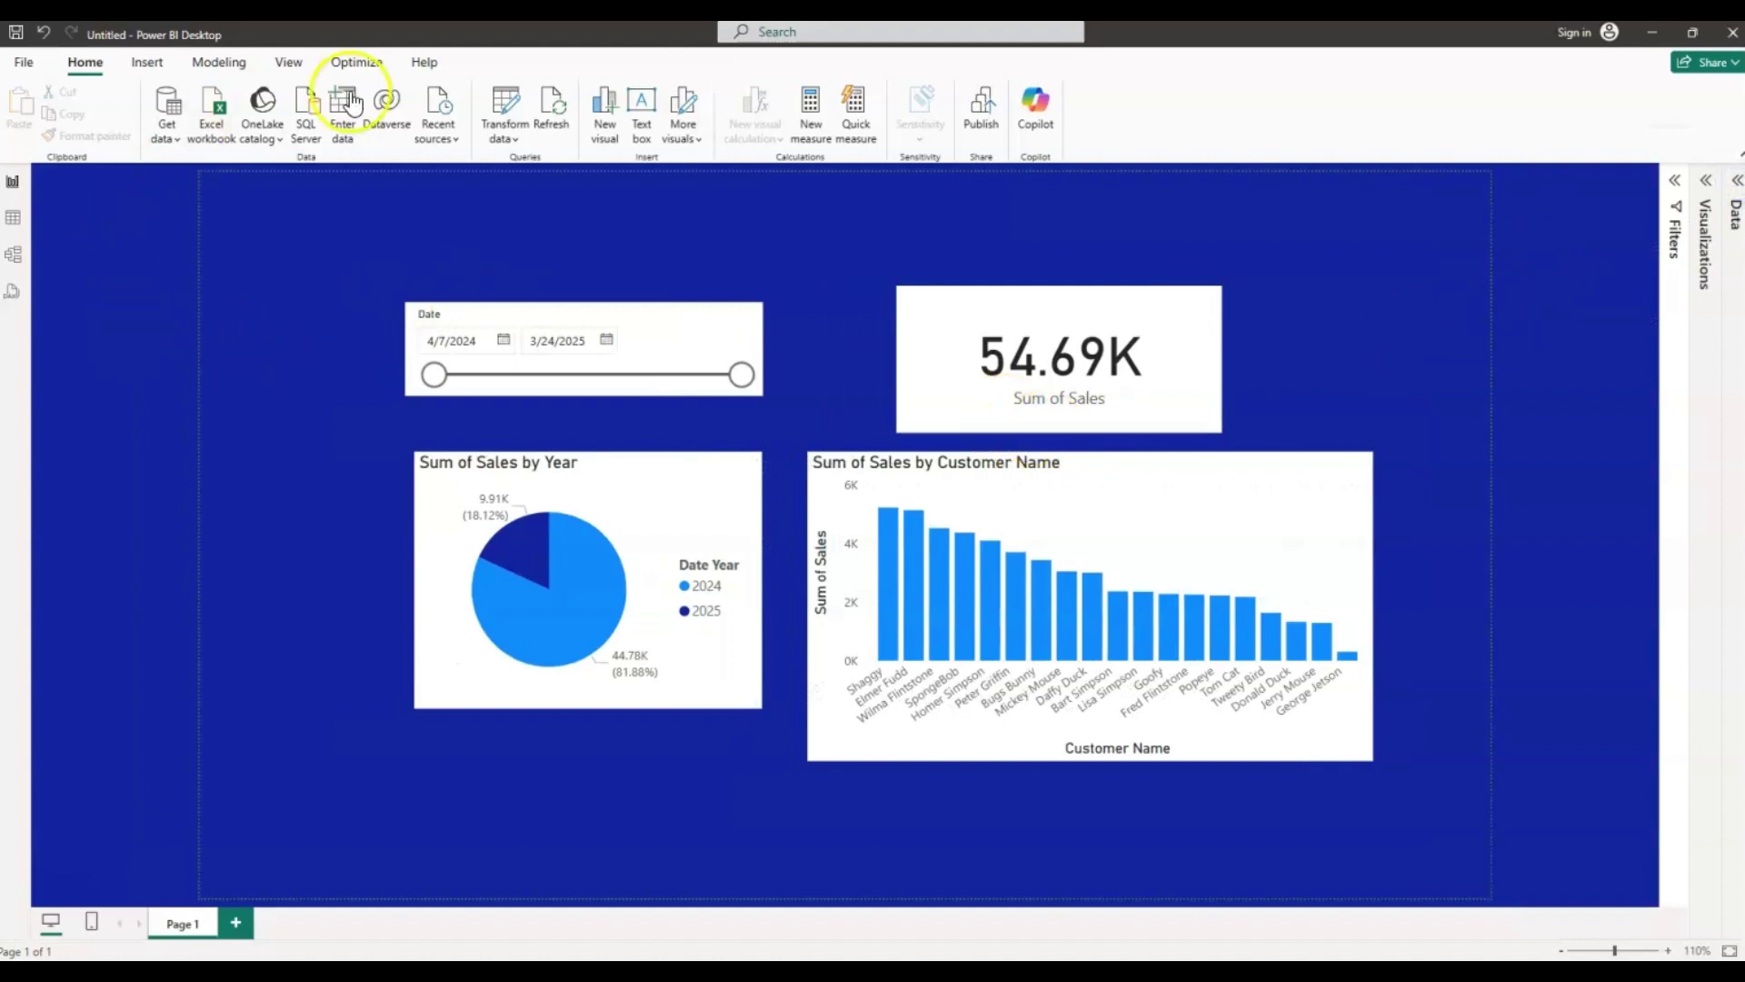
Make the pie chart taller and align the Date slicer and 54.69K card above the charts
mouse_move(1159, 343)
left_mouse_down()
mouse_move(1215, 343)
mouse_move(1183, 343)
left_mouse_up()
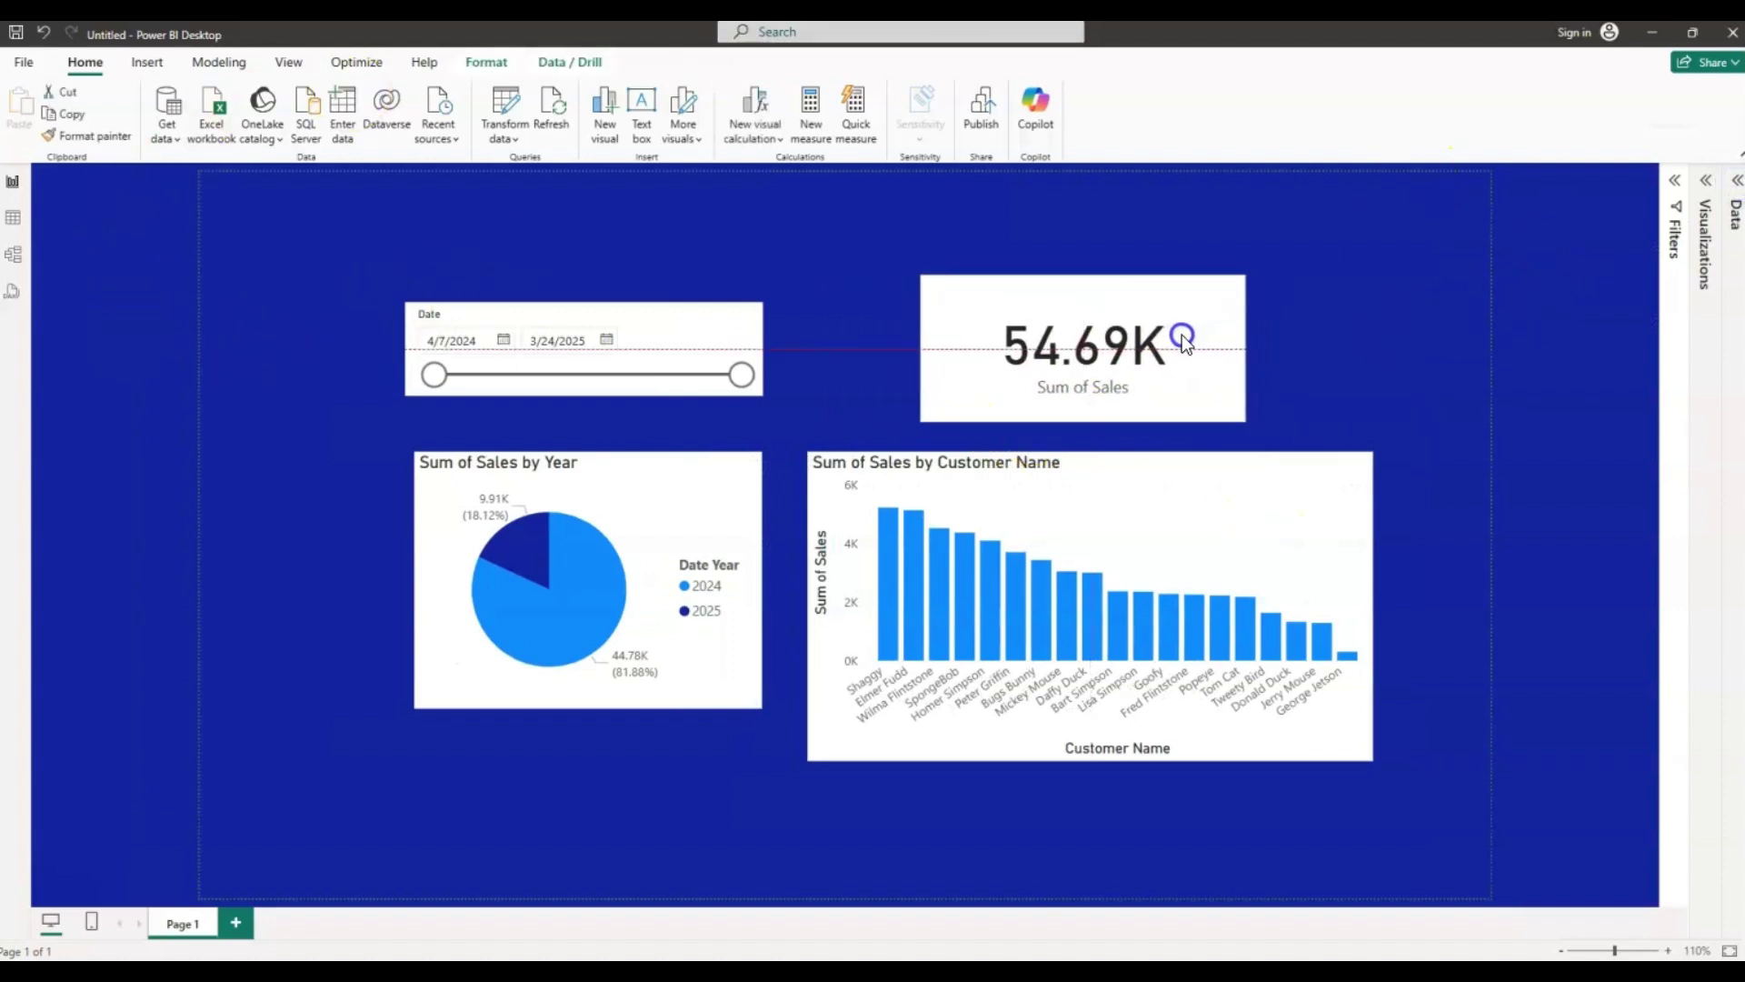
mouse_move(726, 491)
left_mouse_down()
mouse_move(743, 495)
mouse_move(727, 491)
left_mouse_up()
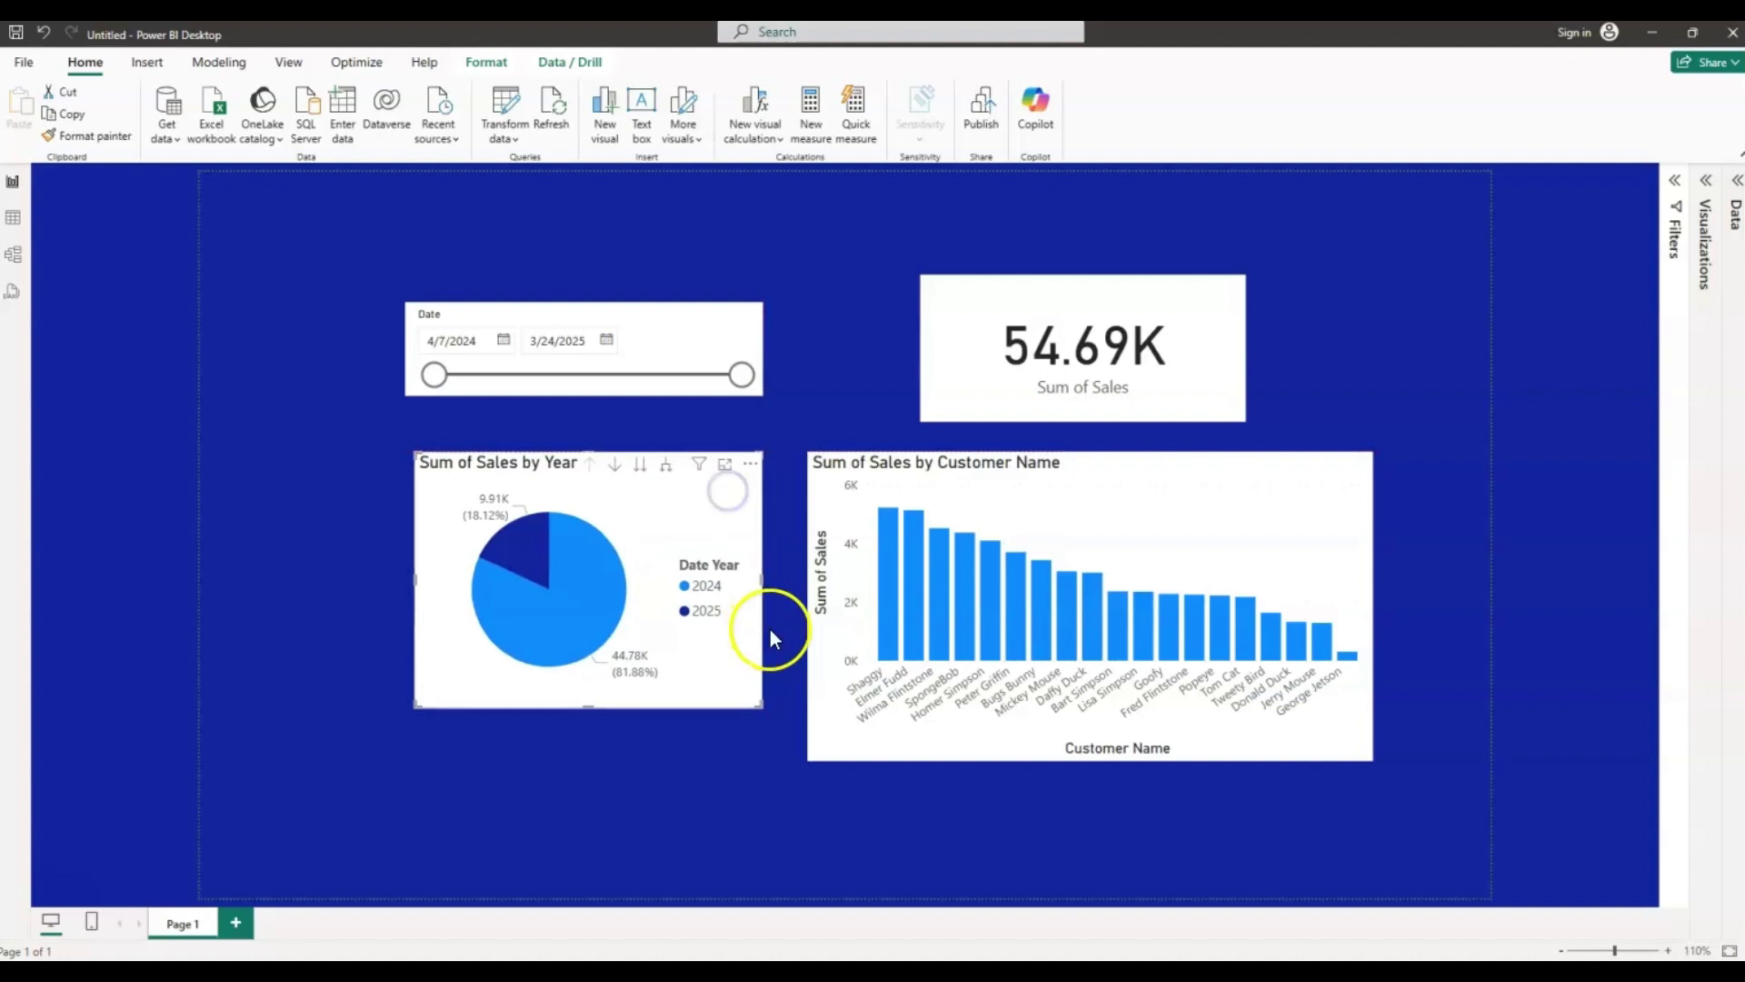
left_click_drag(754, 701, 758, 756)
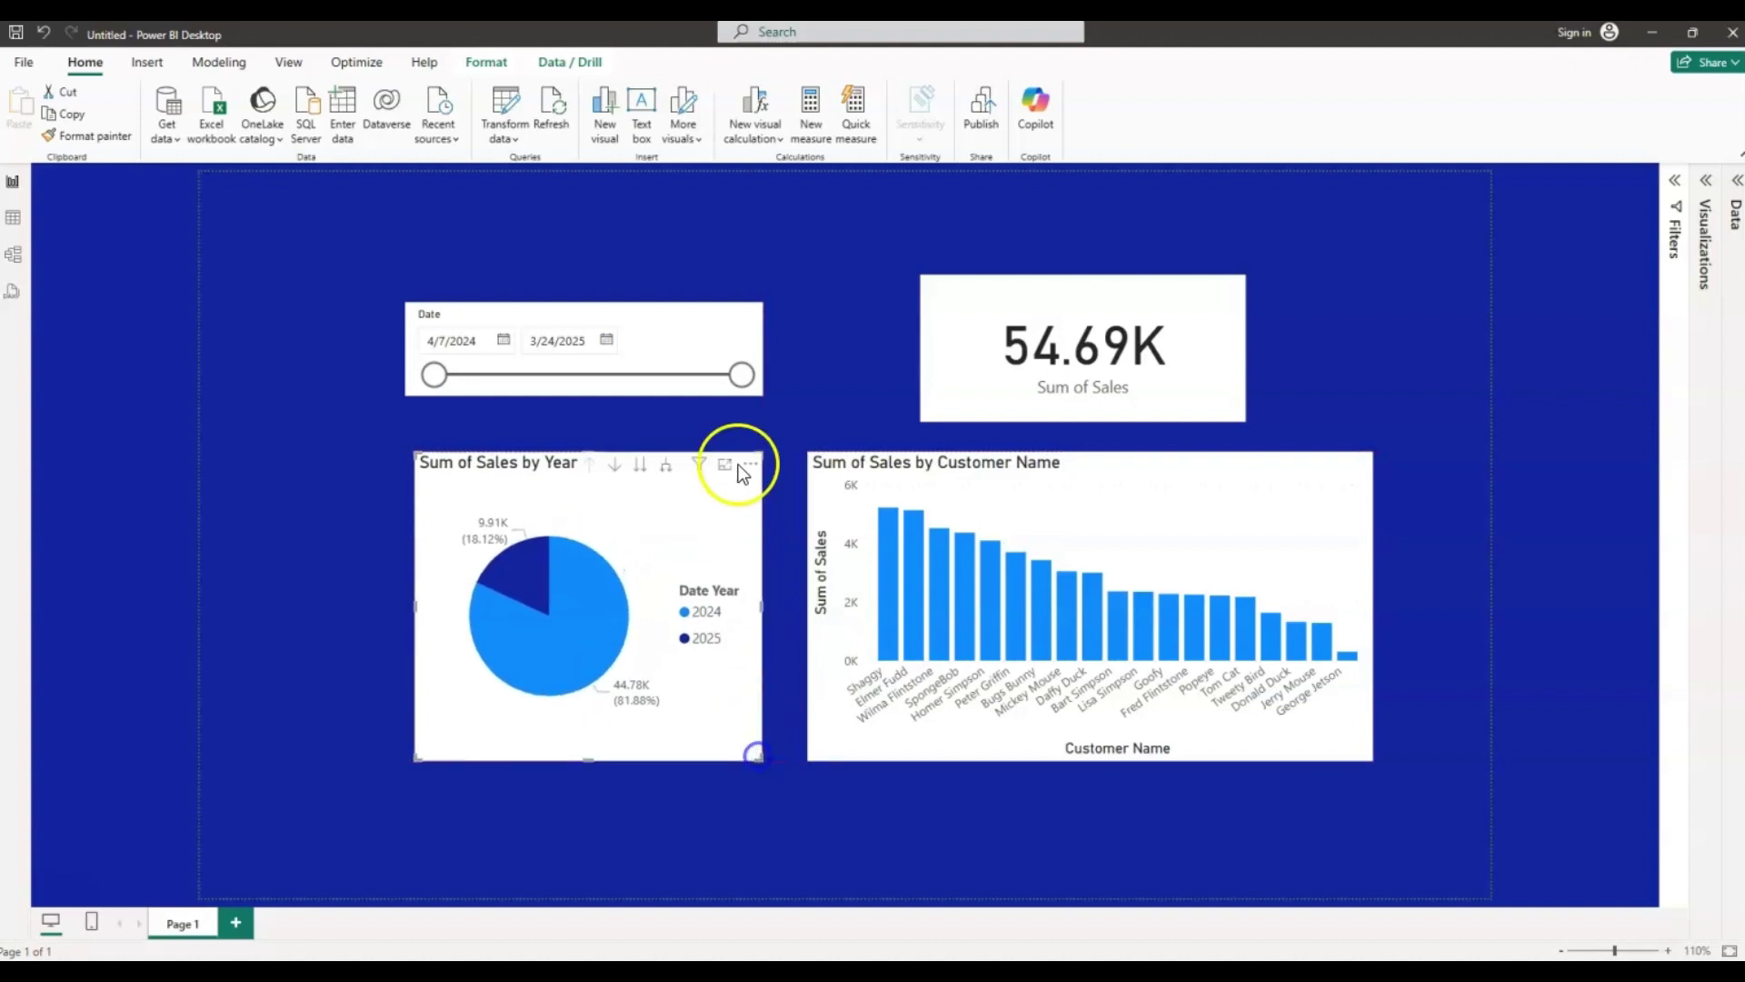
mouse_move(733, 363)
left_mouse_down()
mouse_move(714, 353)
mouse_move(750, 353)
left_mouse_up()
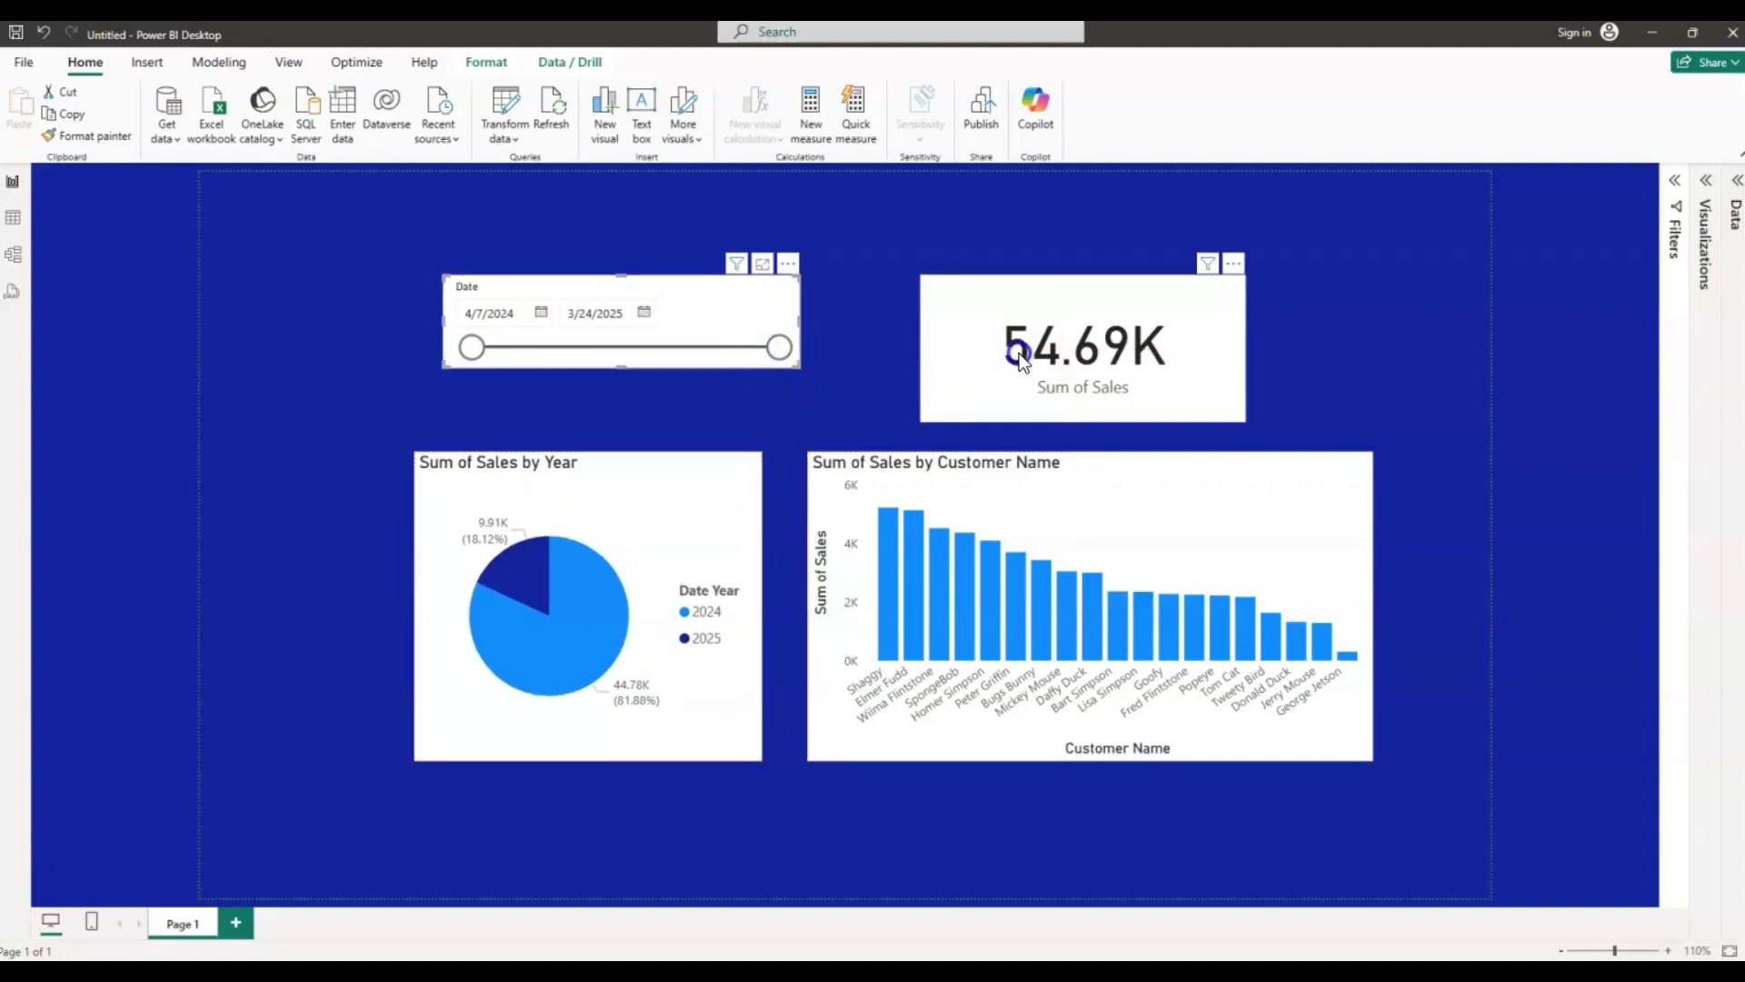
left_click_drag(1025, 360, 975, 361)
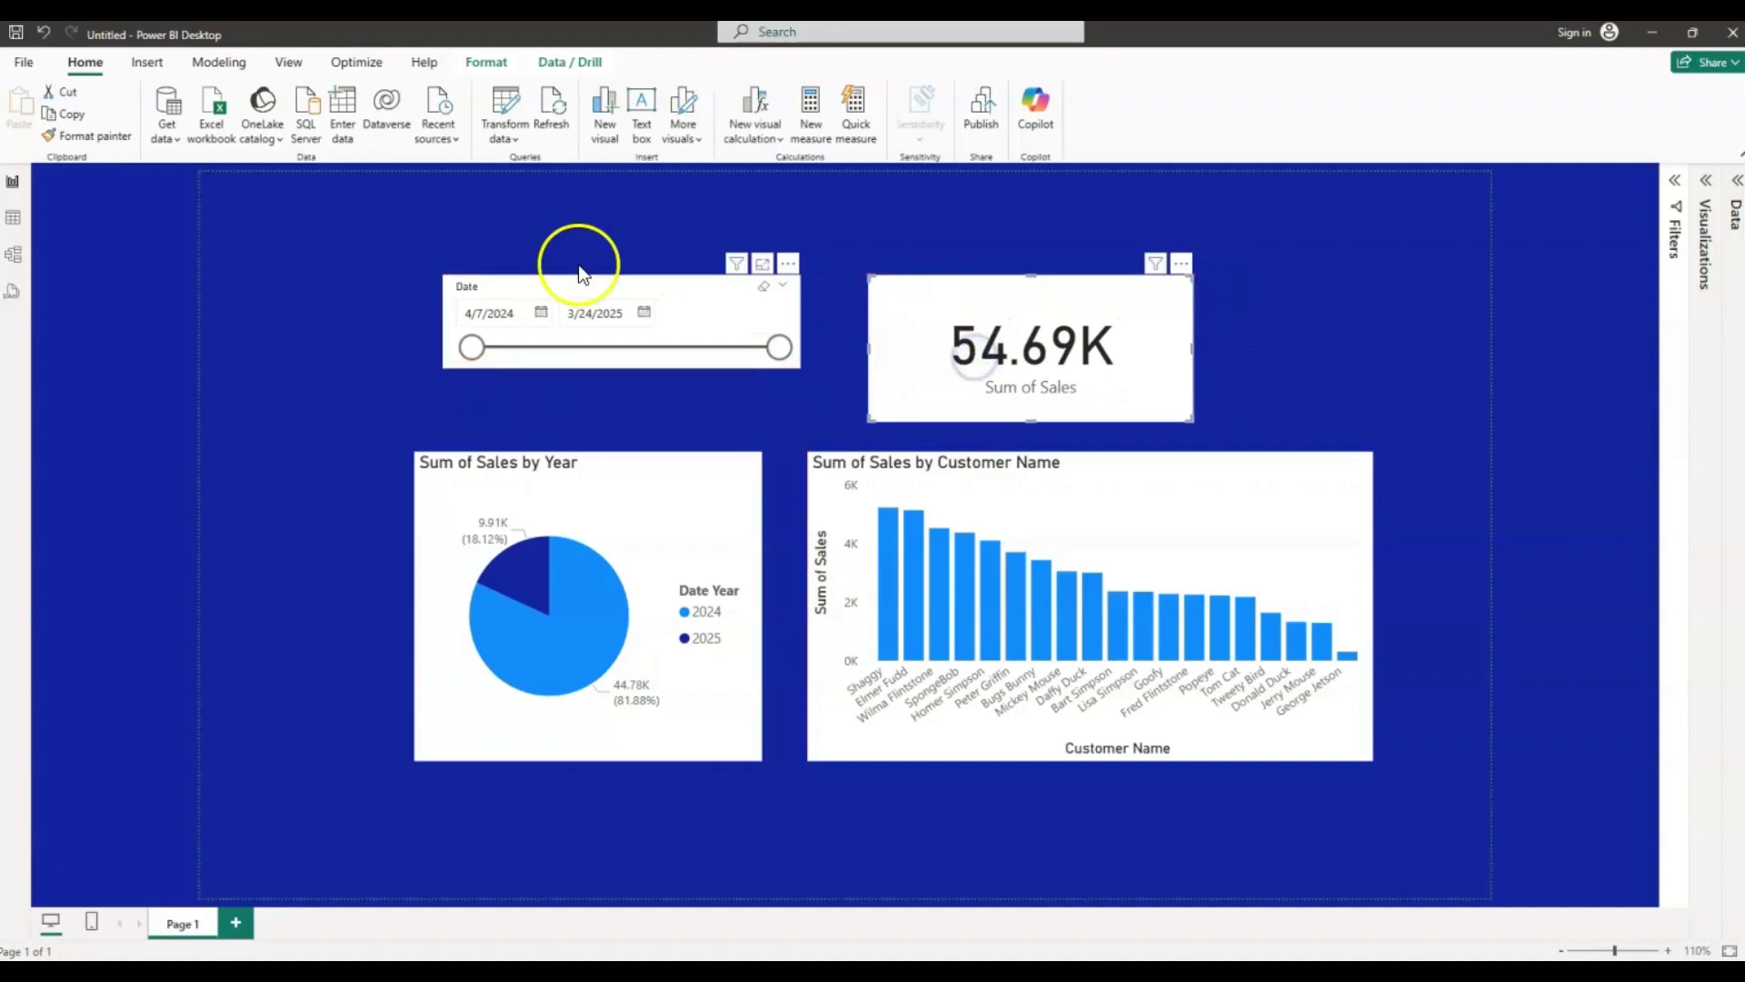
left_click(766, 181)
left_click_drag(736, 312, 713, 319)
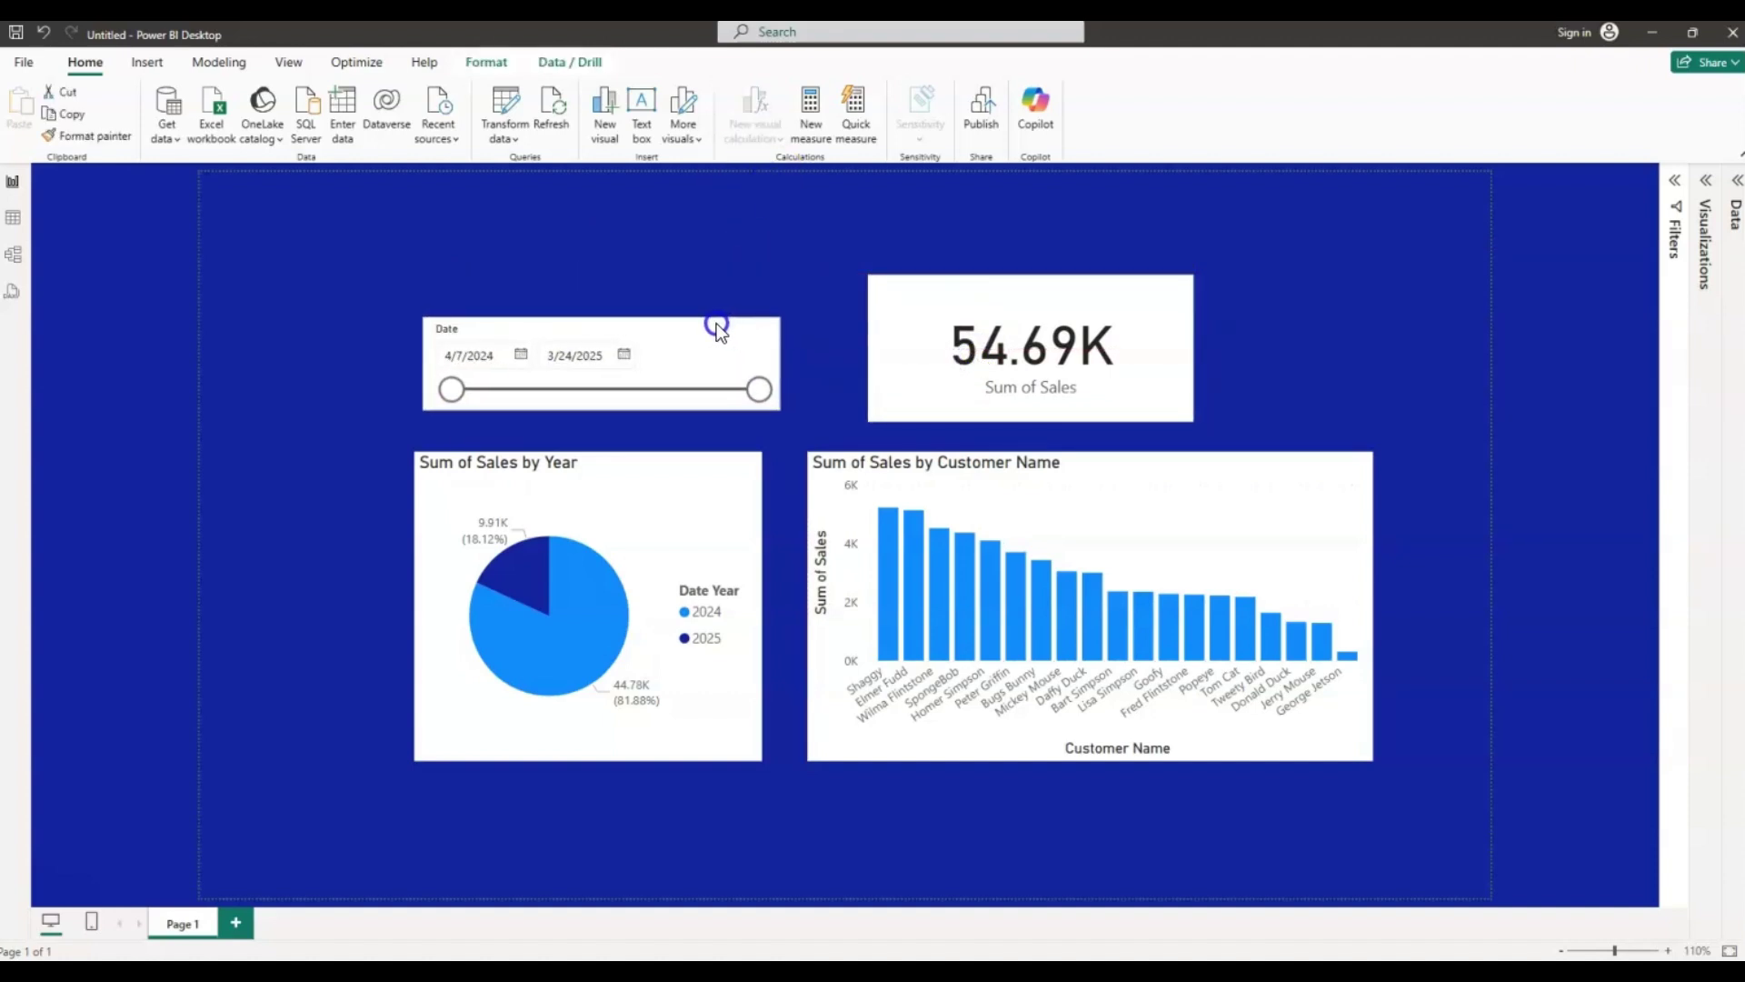
left_click_drag(970, 292, 967, 320)
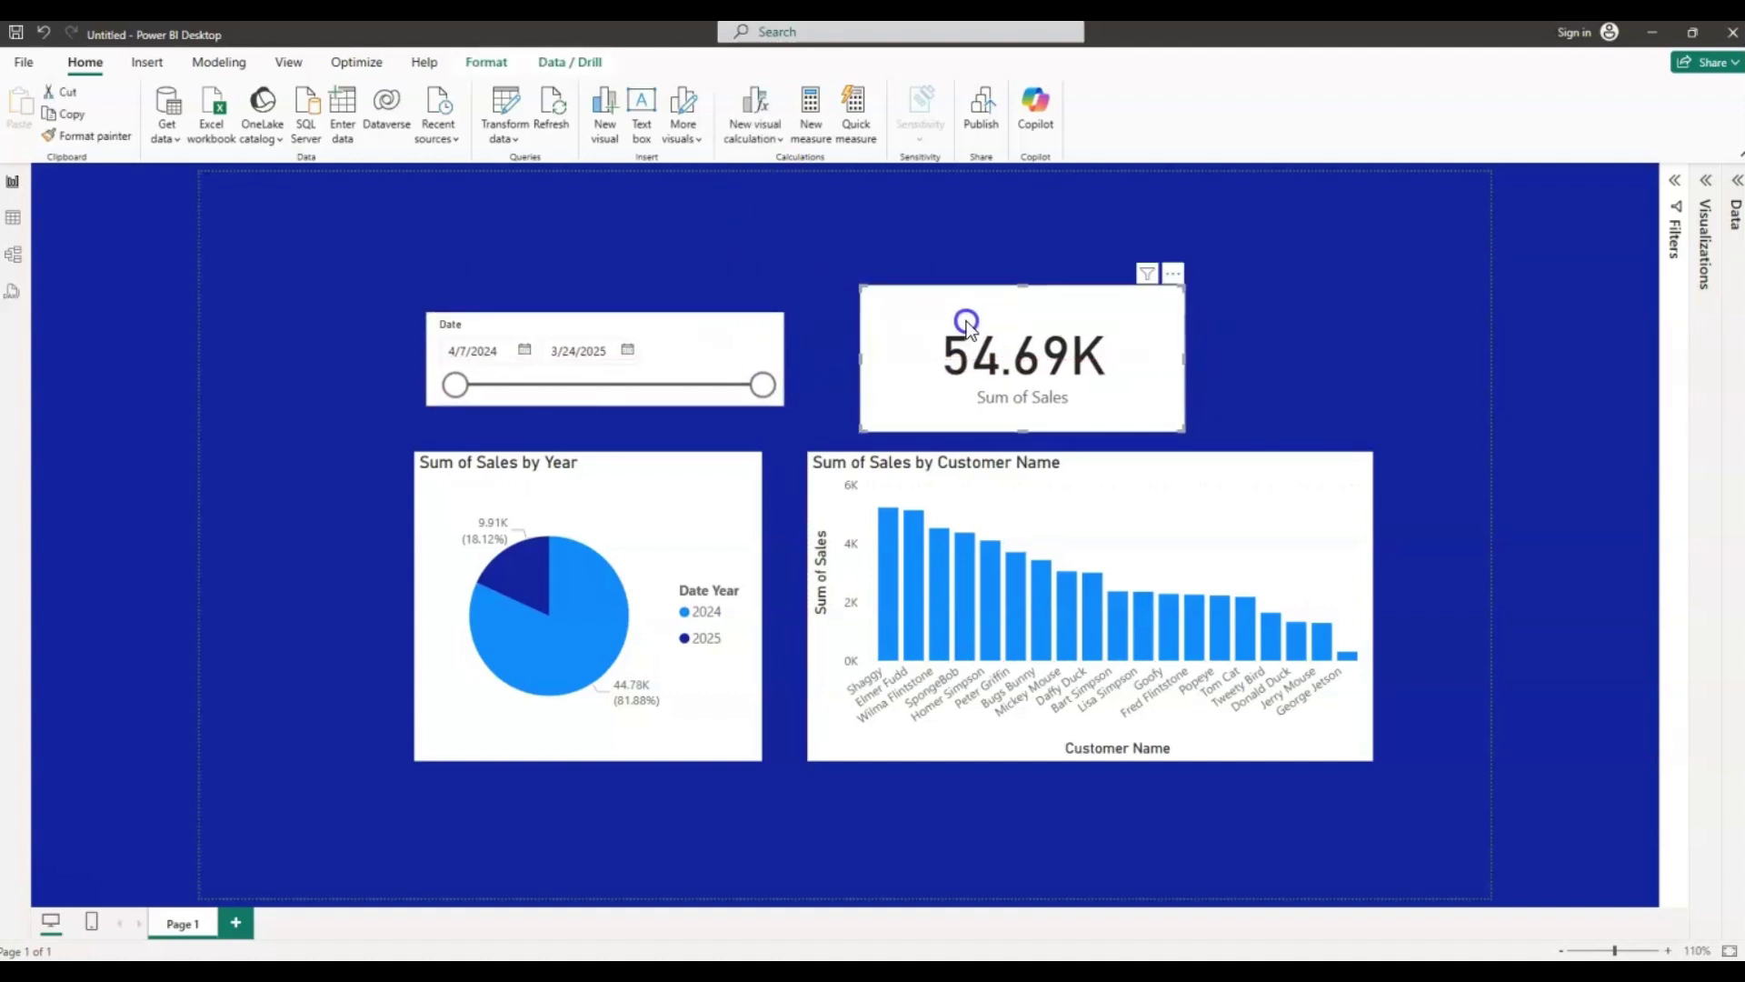
Insert a text box holding the 'Sales Data' title and apply bold and center alignment
left_click(145, 65)
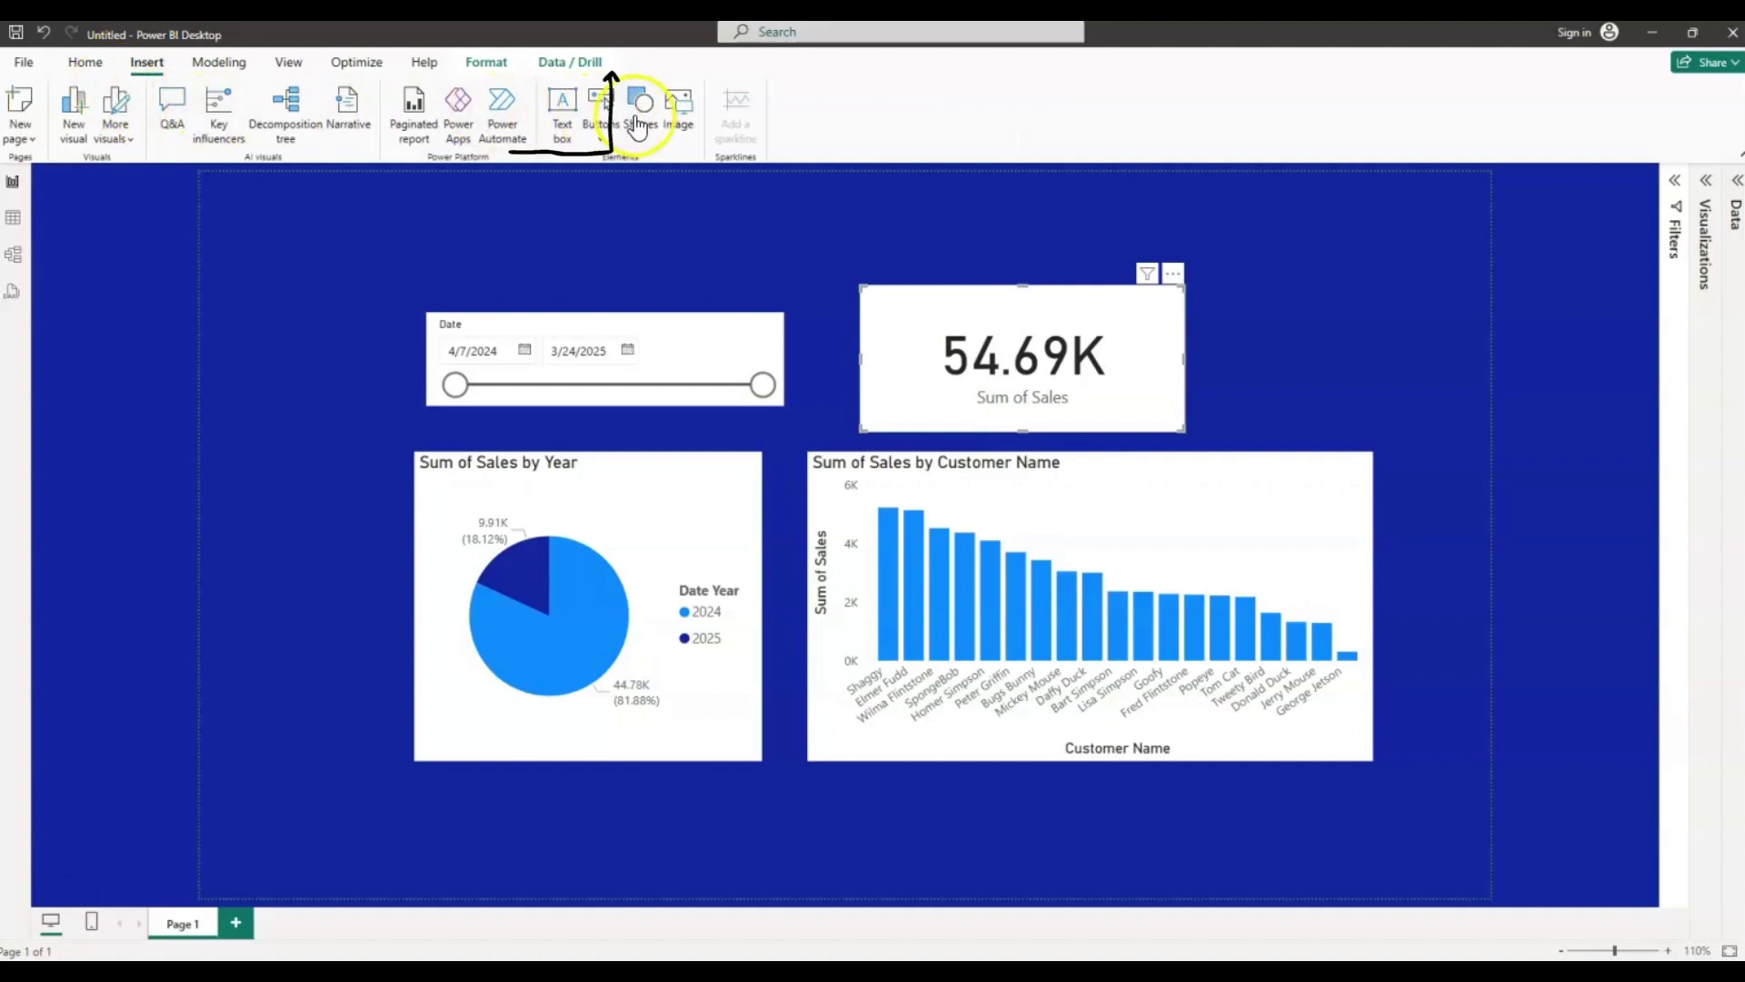
left_click(570, 109)
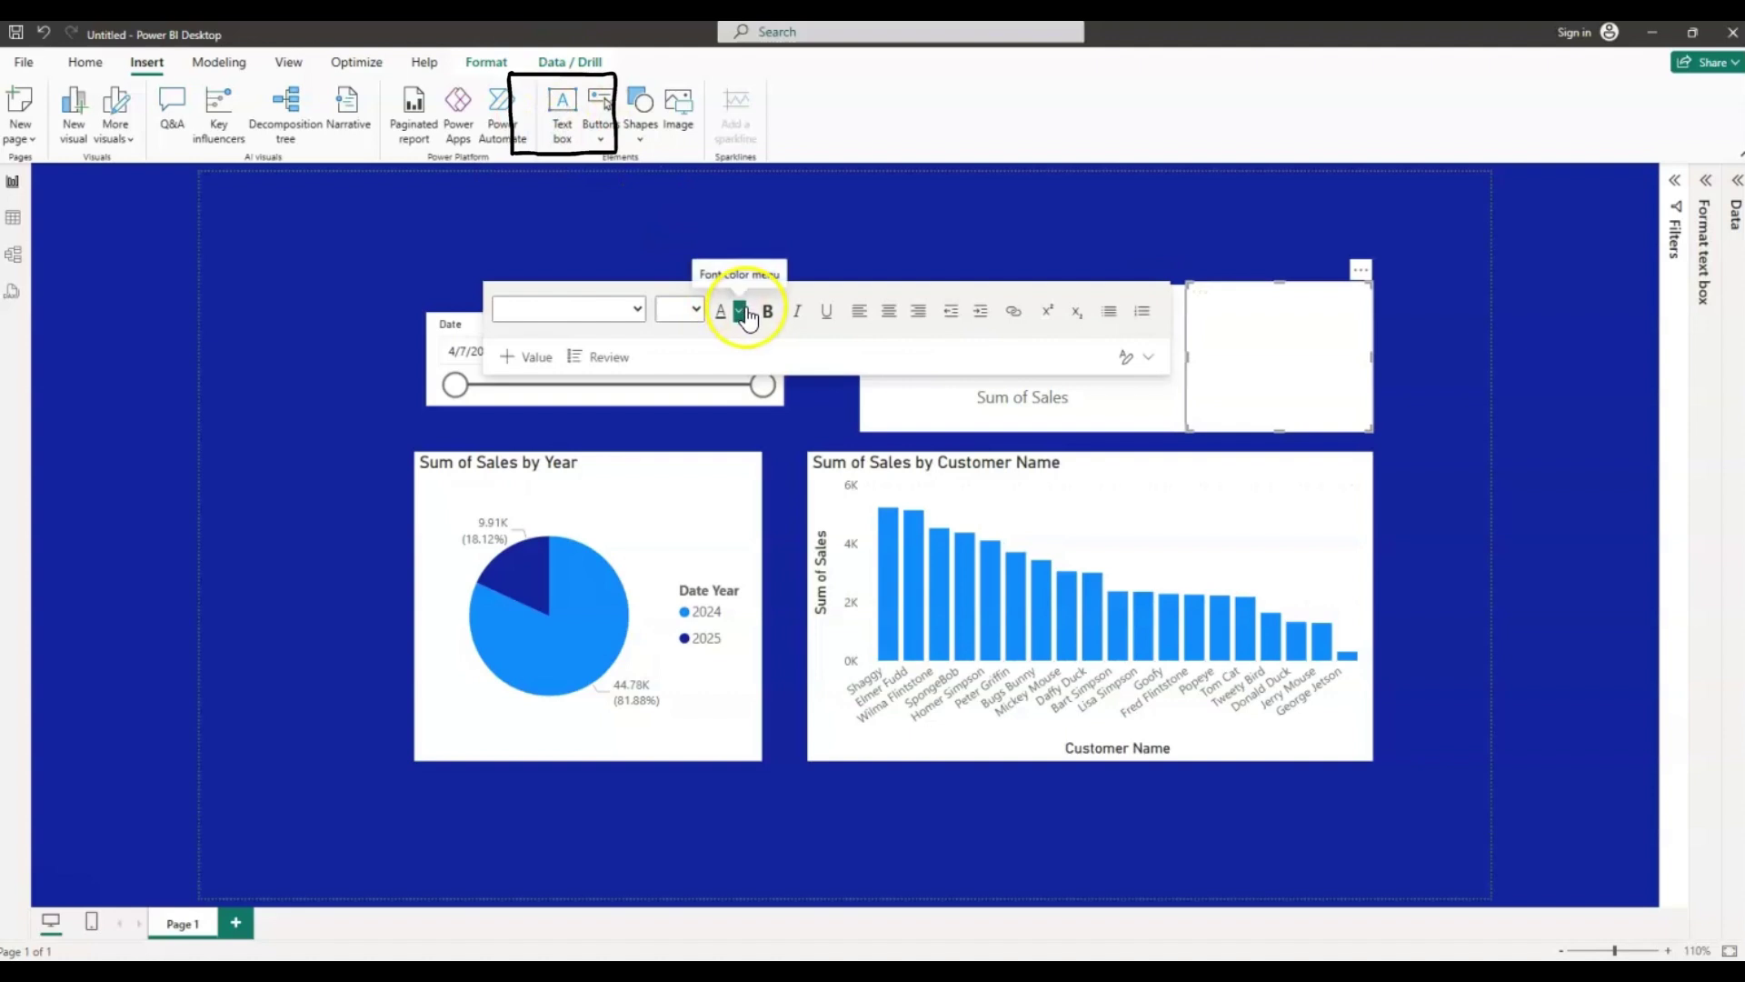
left_click(1047, 312)
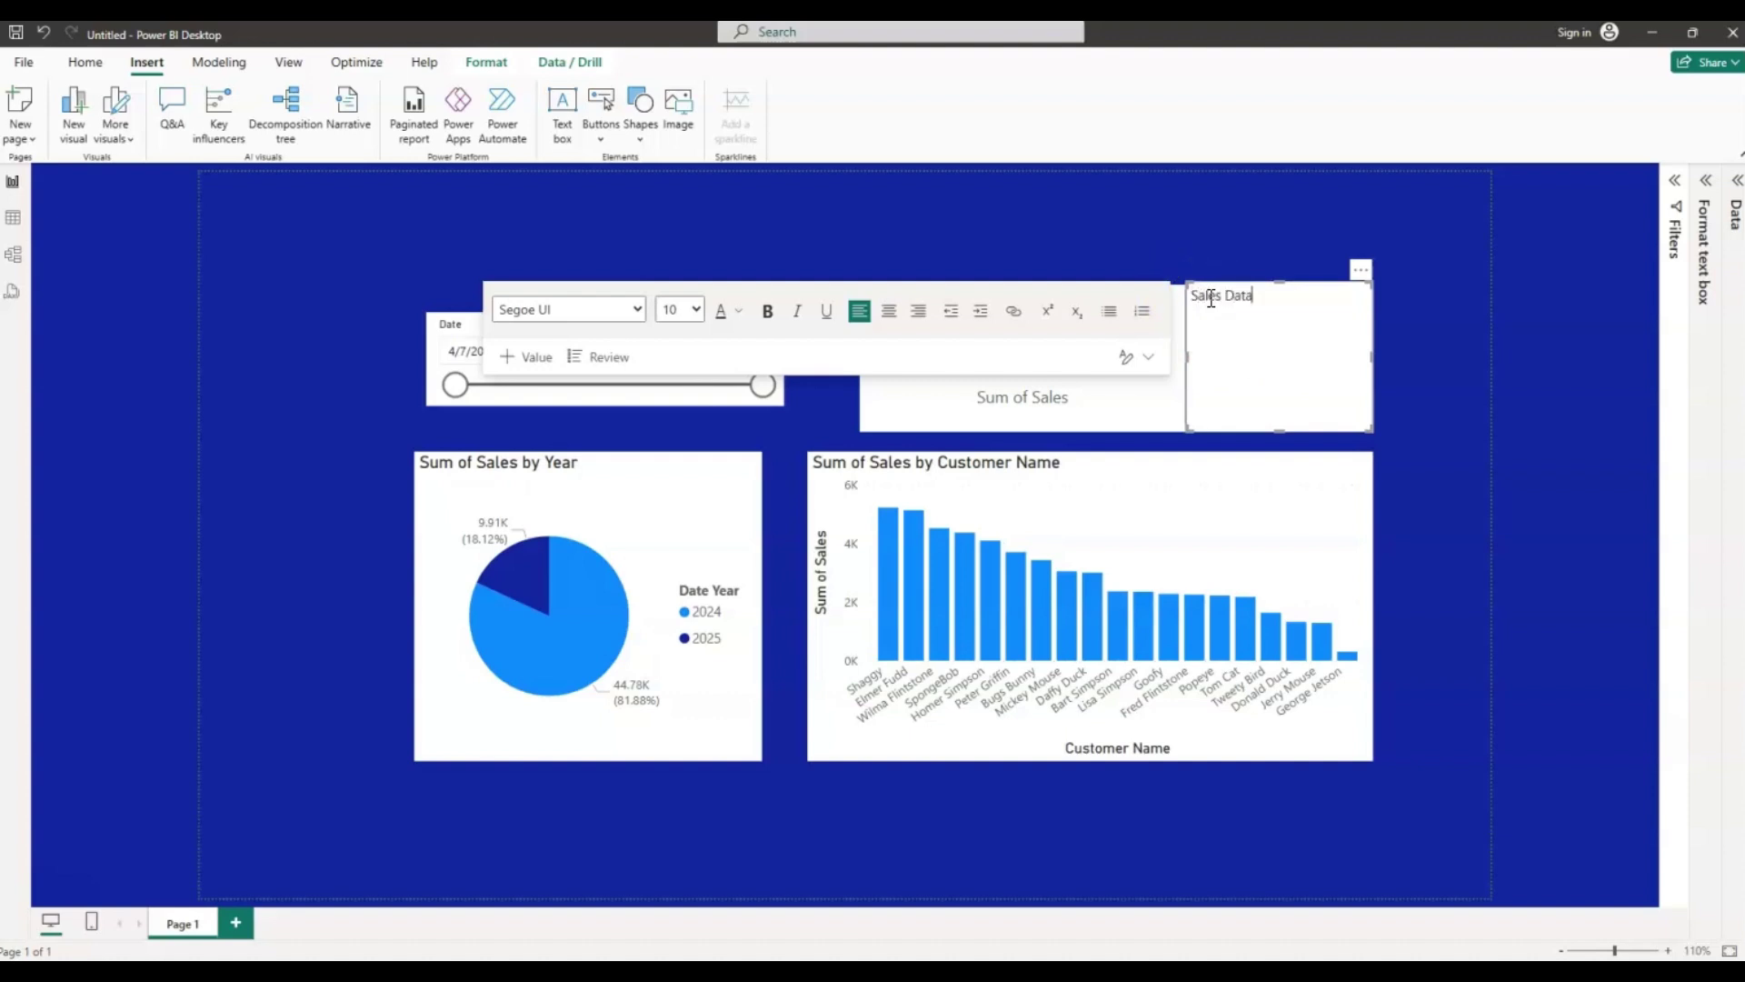
left_click(767, 311)
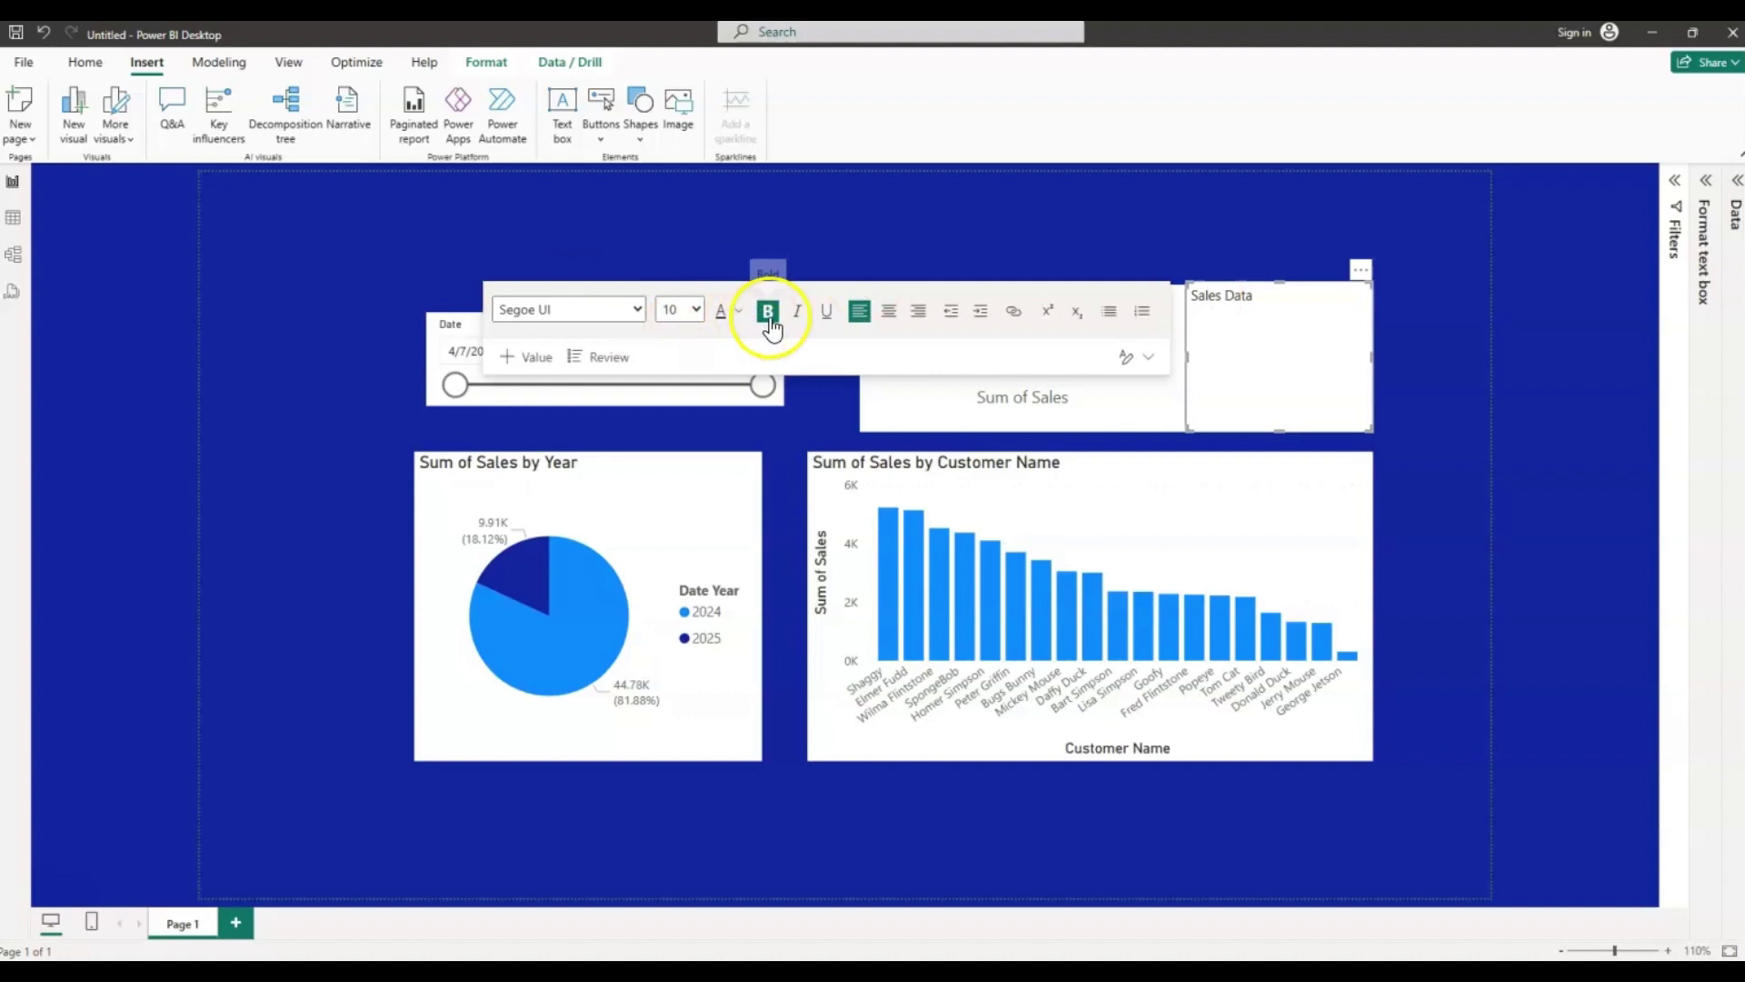
left_click_drag(1255, 298, 1192, 314)
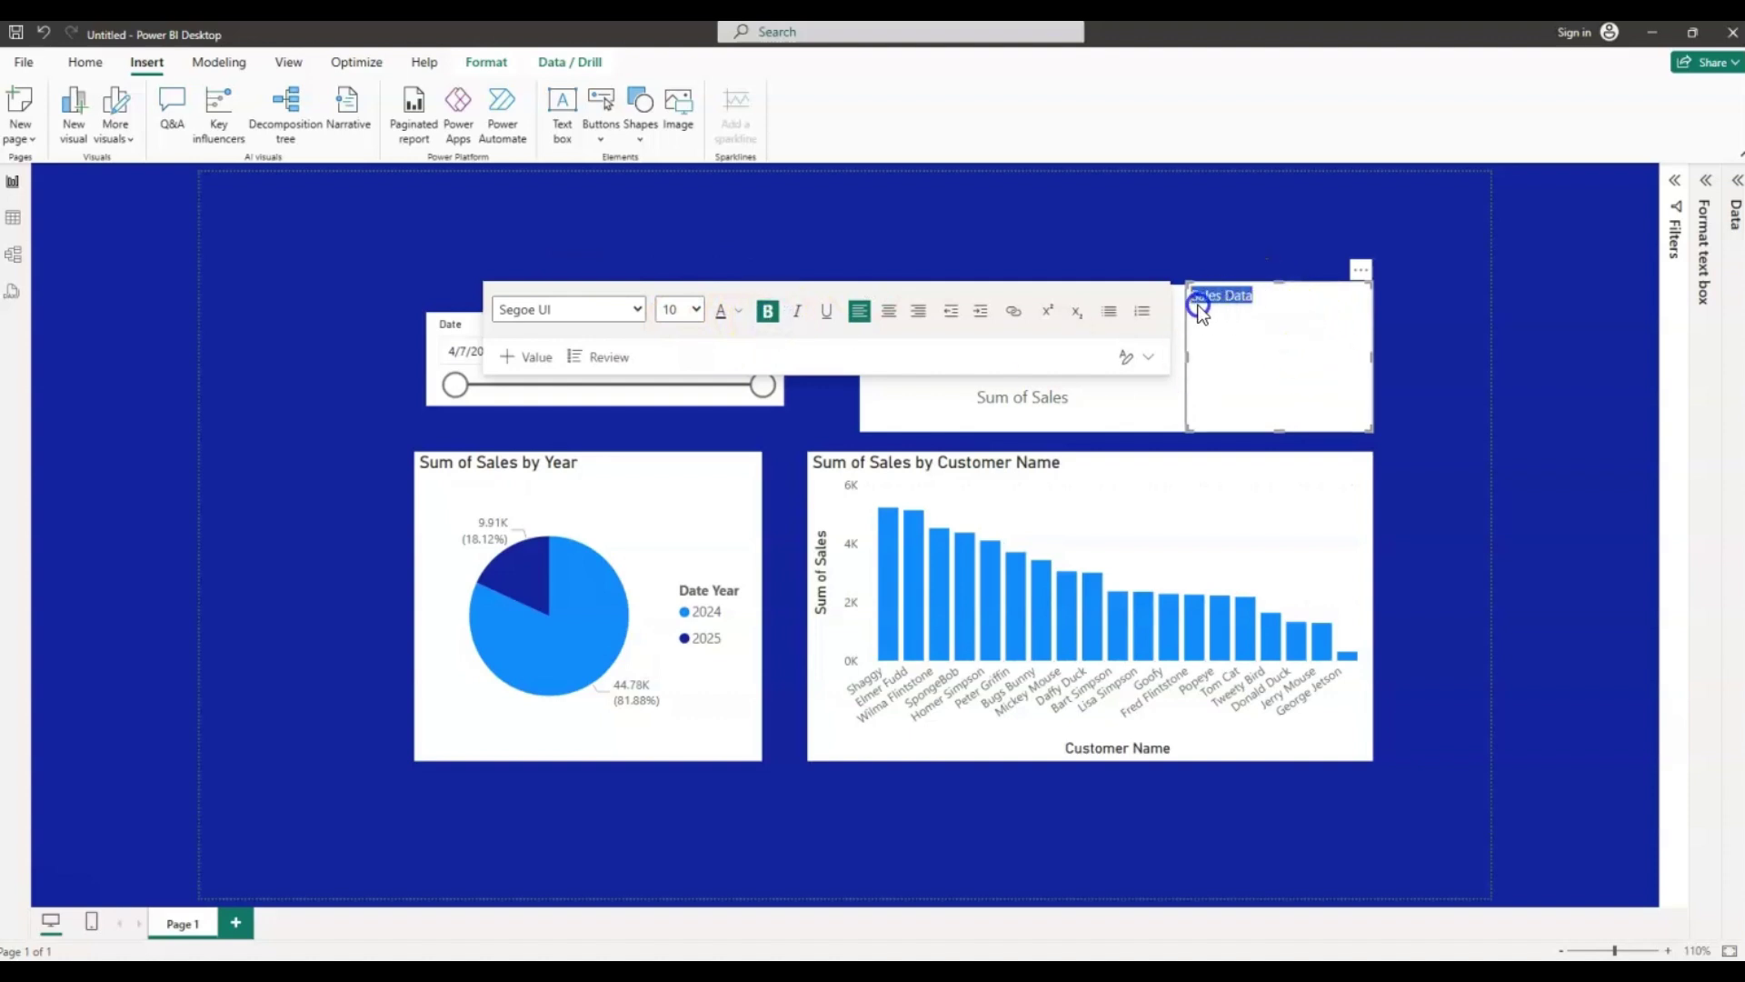
left_click(768, 312)
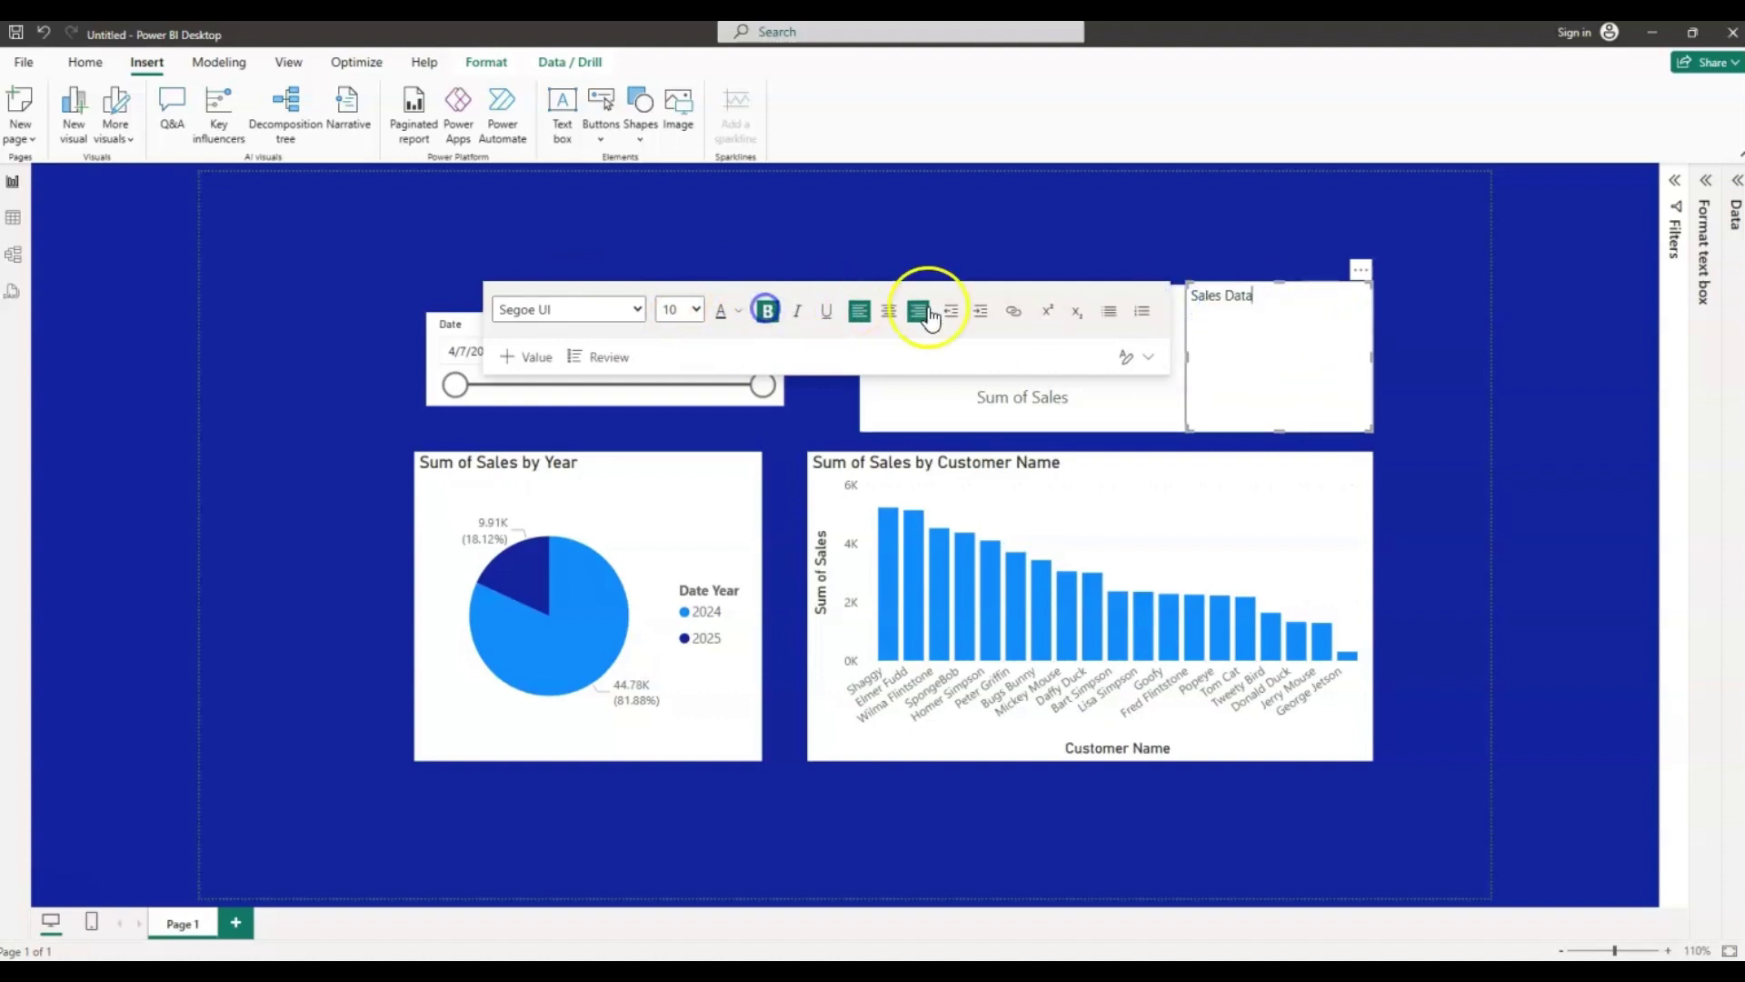
left_click(1167, 295)
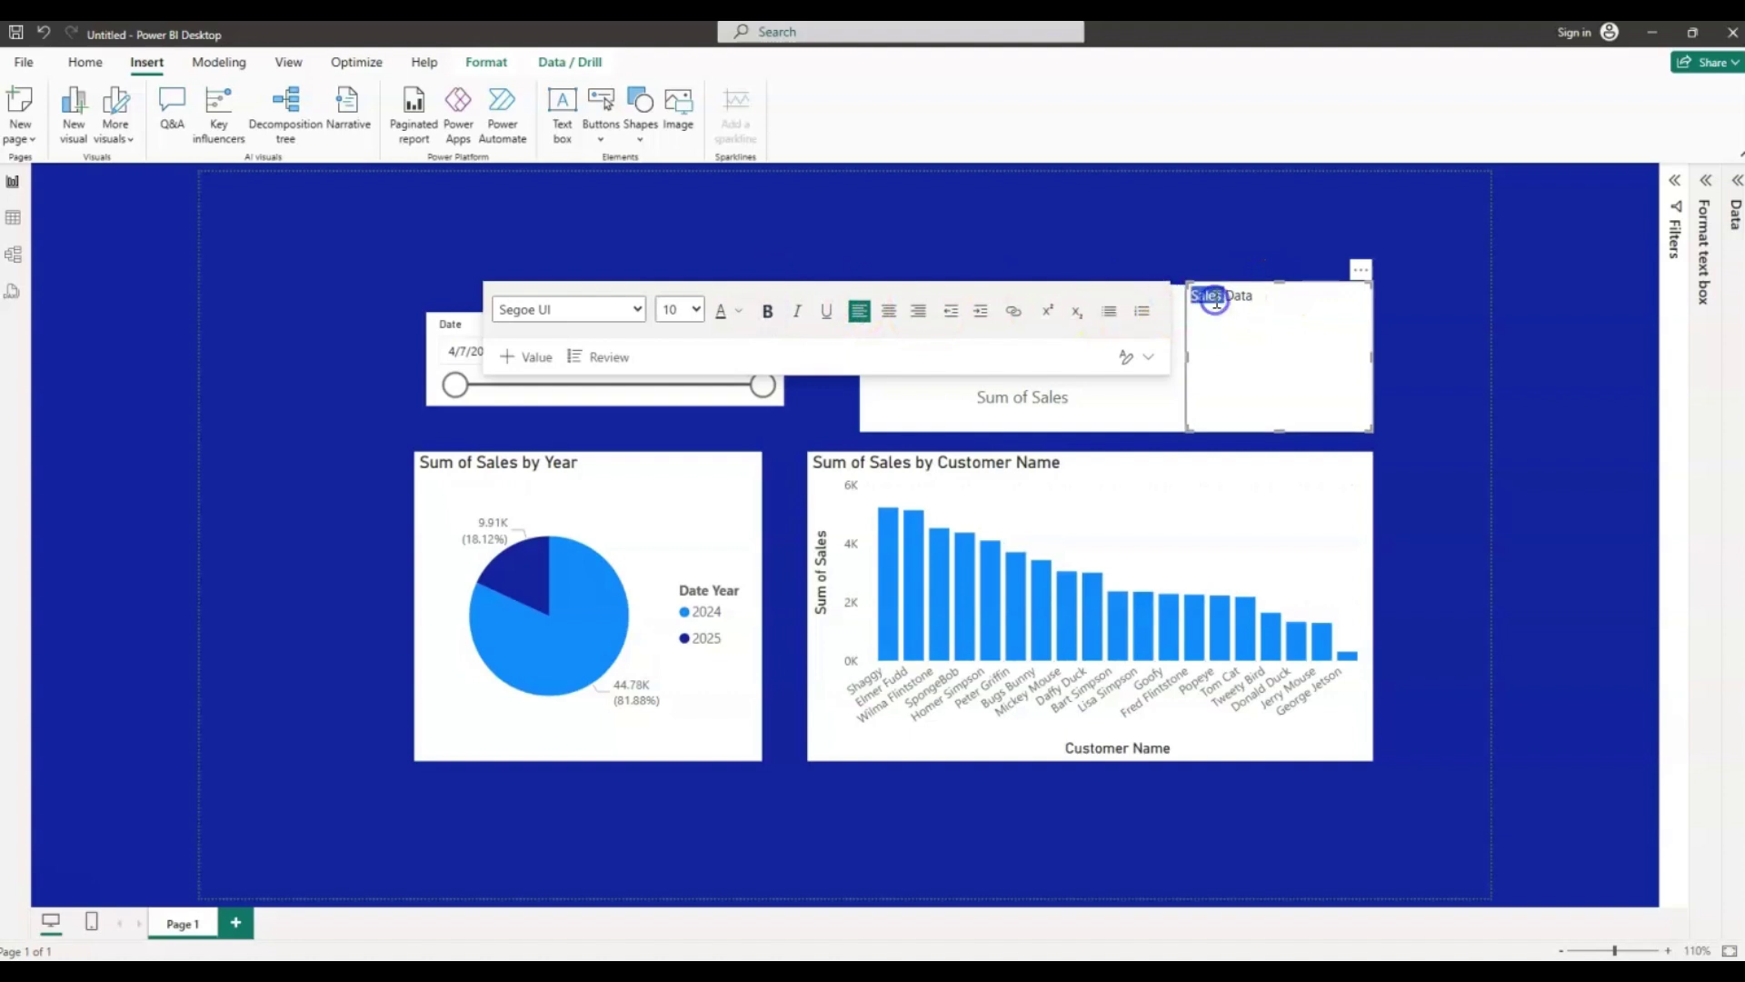
Format the 'Sales Data' title as bold, size 28, in the Segoe (Bold) font
left_click_drag(1251, 297, 1183, 298)
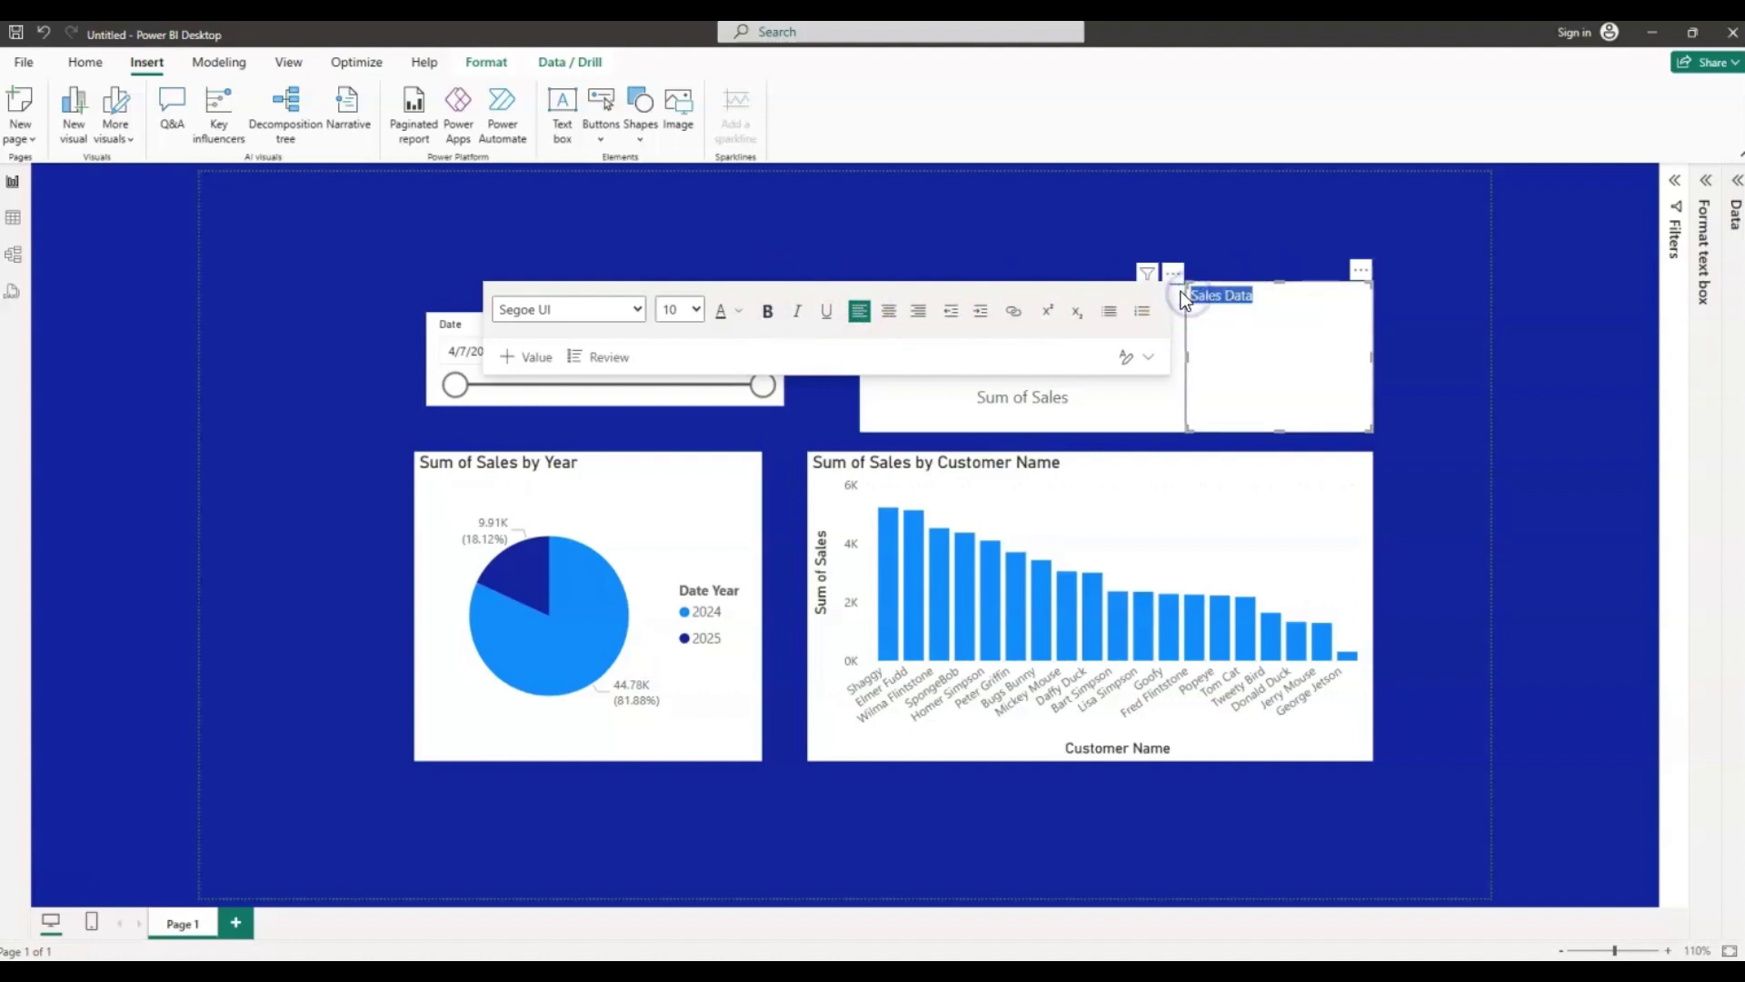
left_click(767, 312)
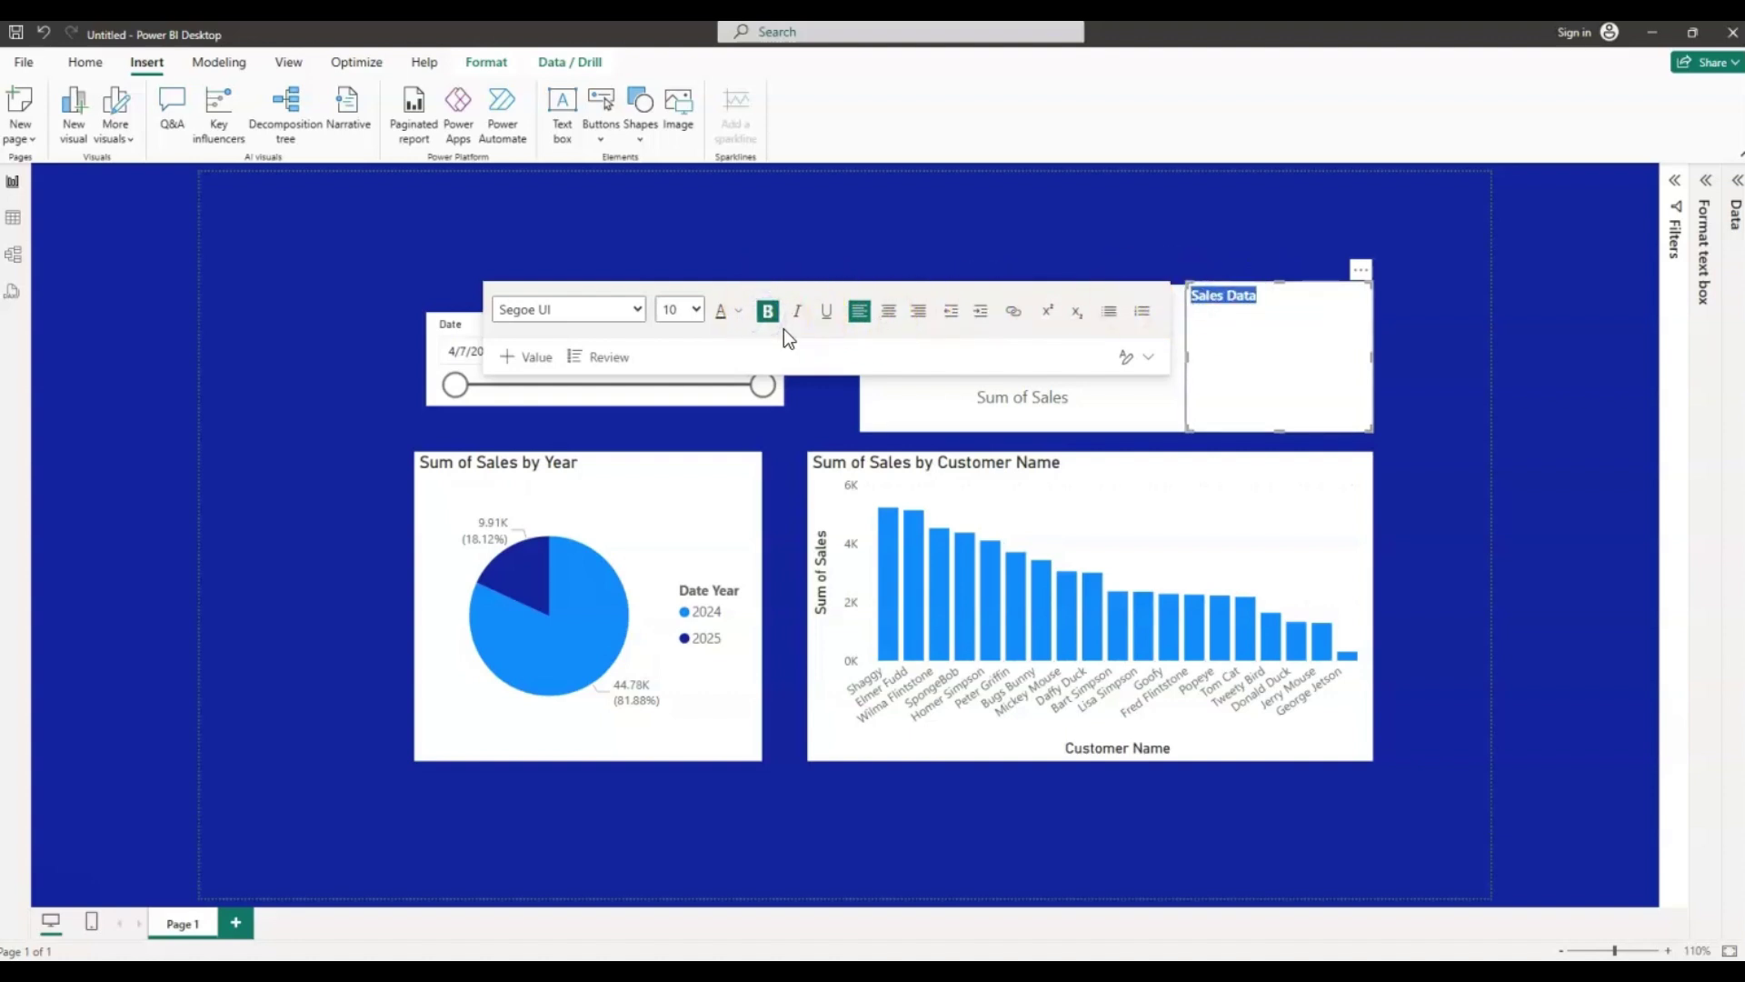
left_click(696, 309)
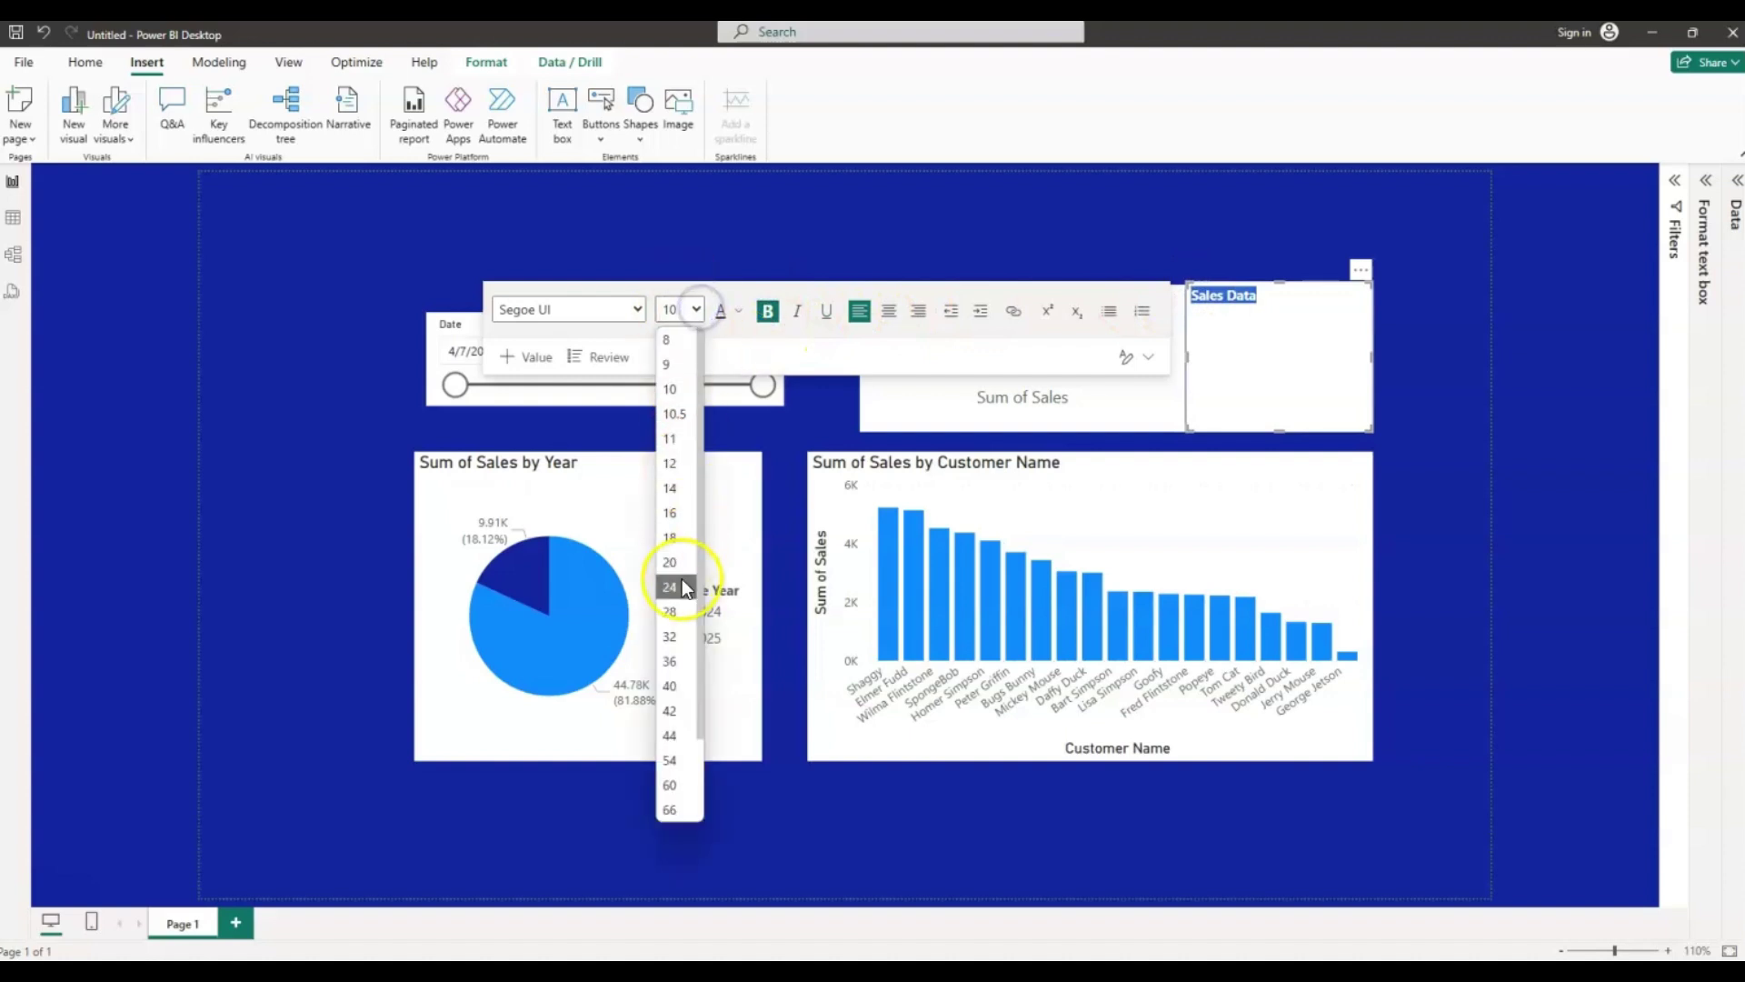
left_click(683, 613)
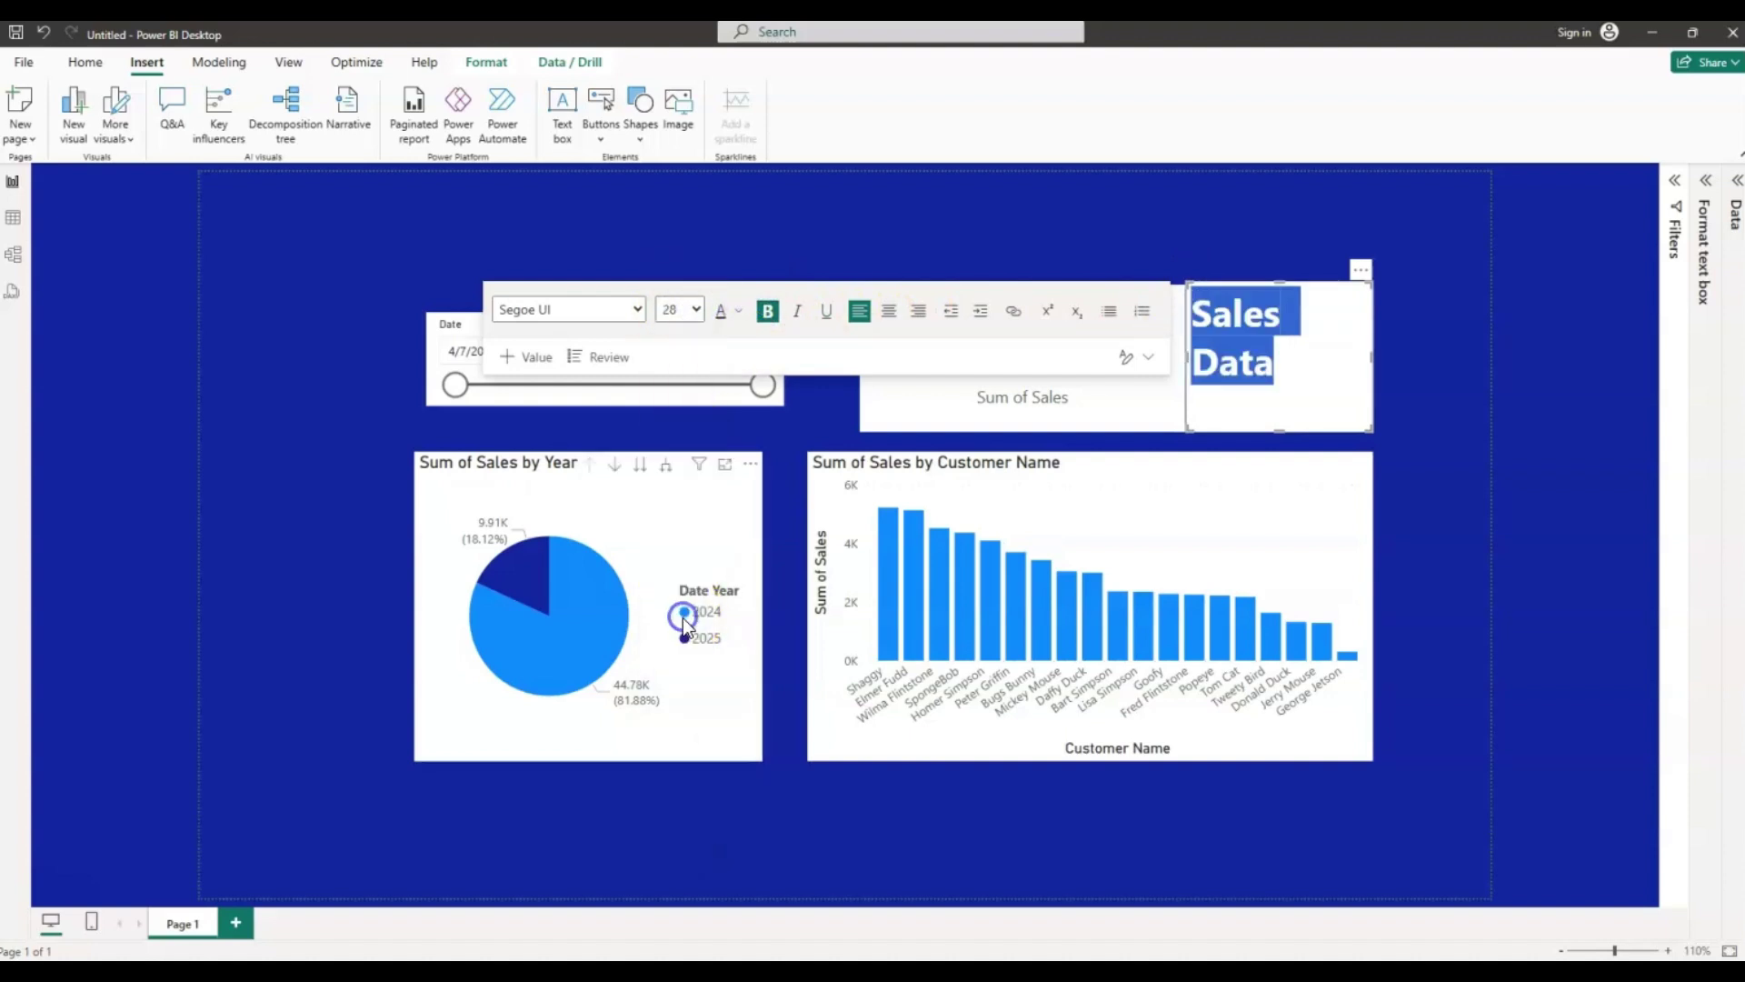
left_click(637, 310)
scroll(594, 649, "down", 2)
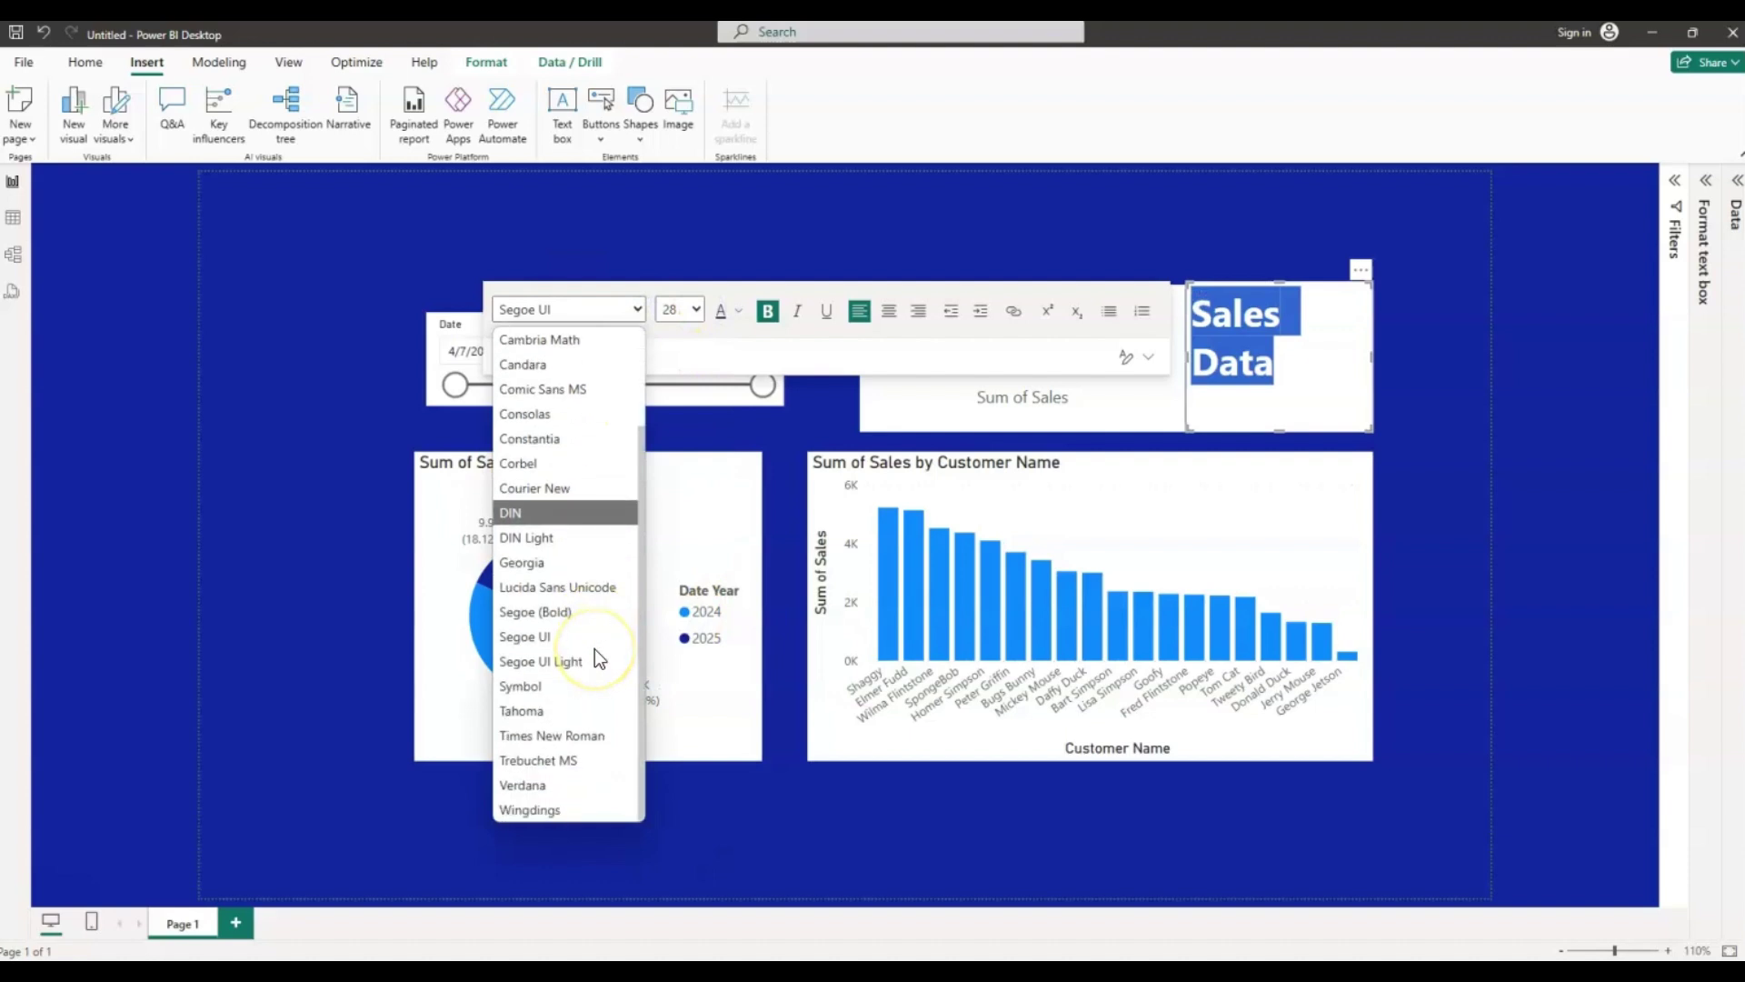
left_click(564, 614)
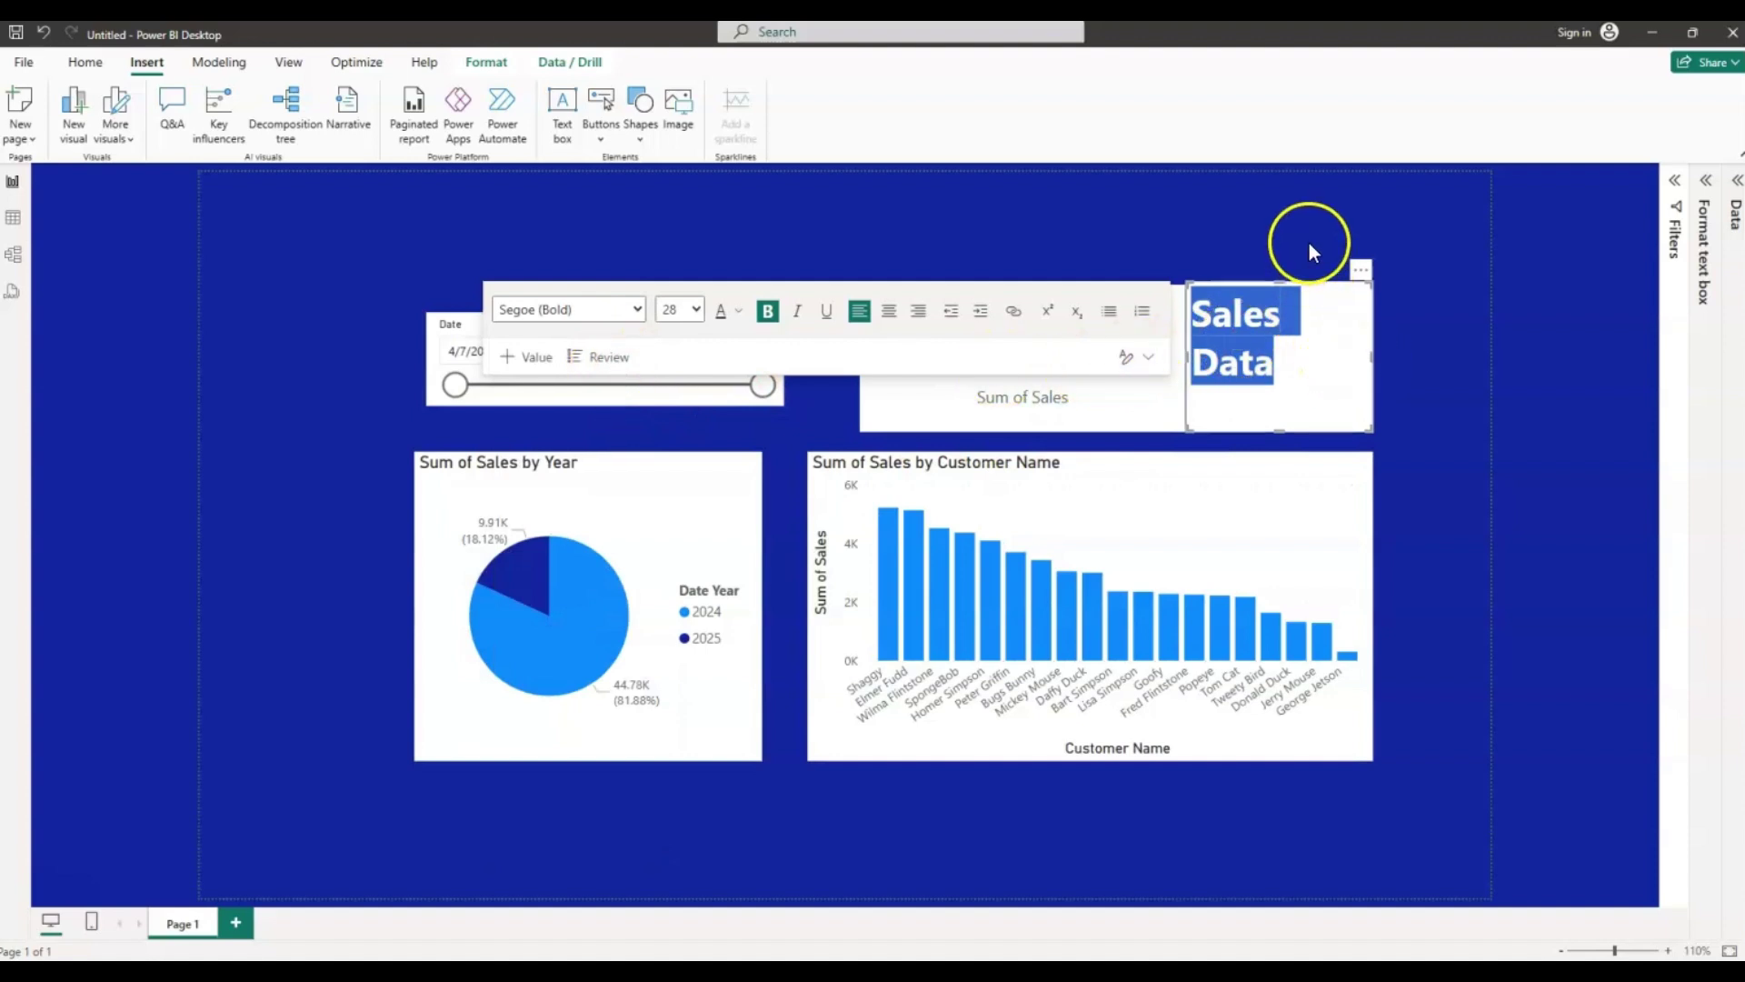
left_click(1258, 291)
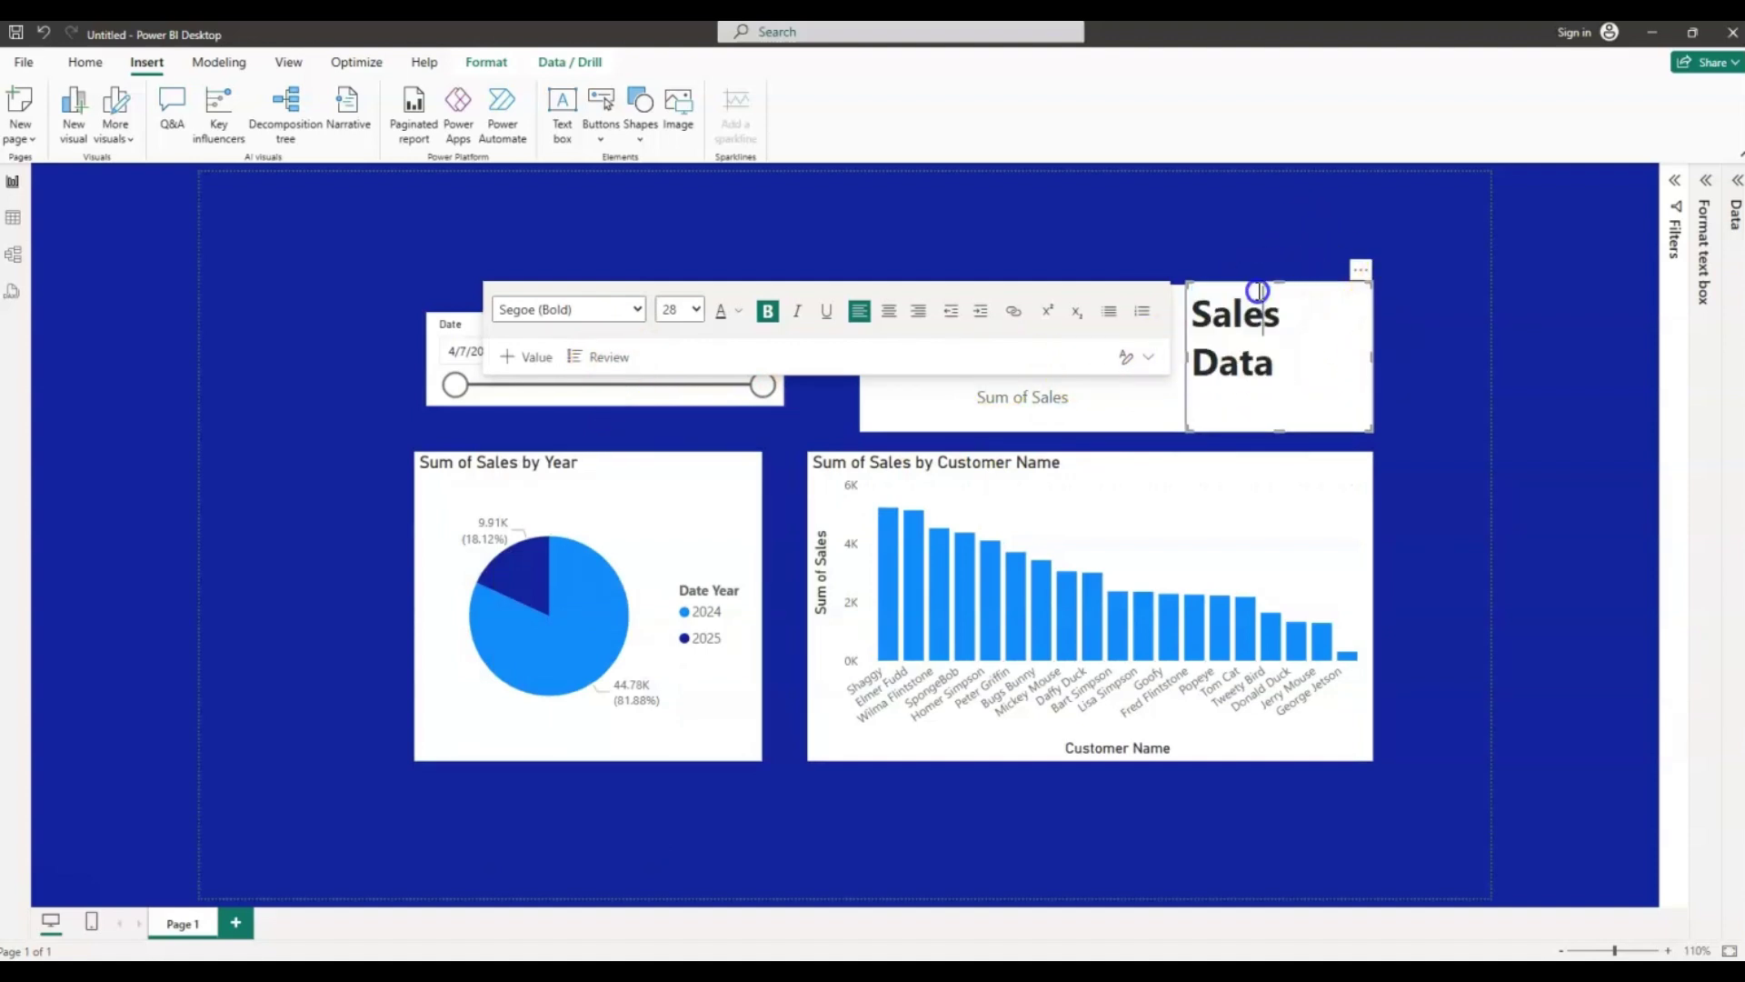
left_click(1340, 362)
left_click(1355, 362)
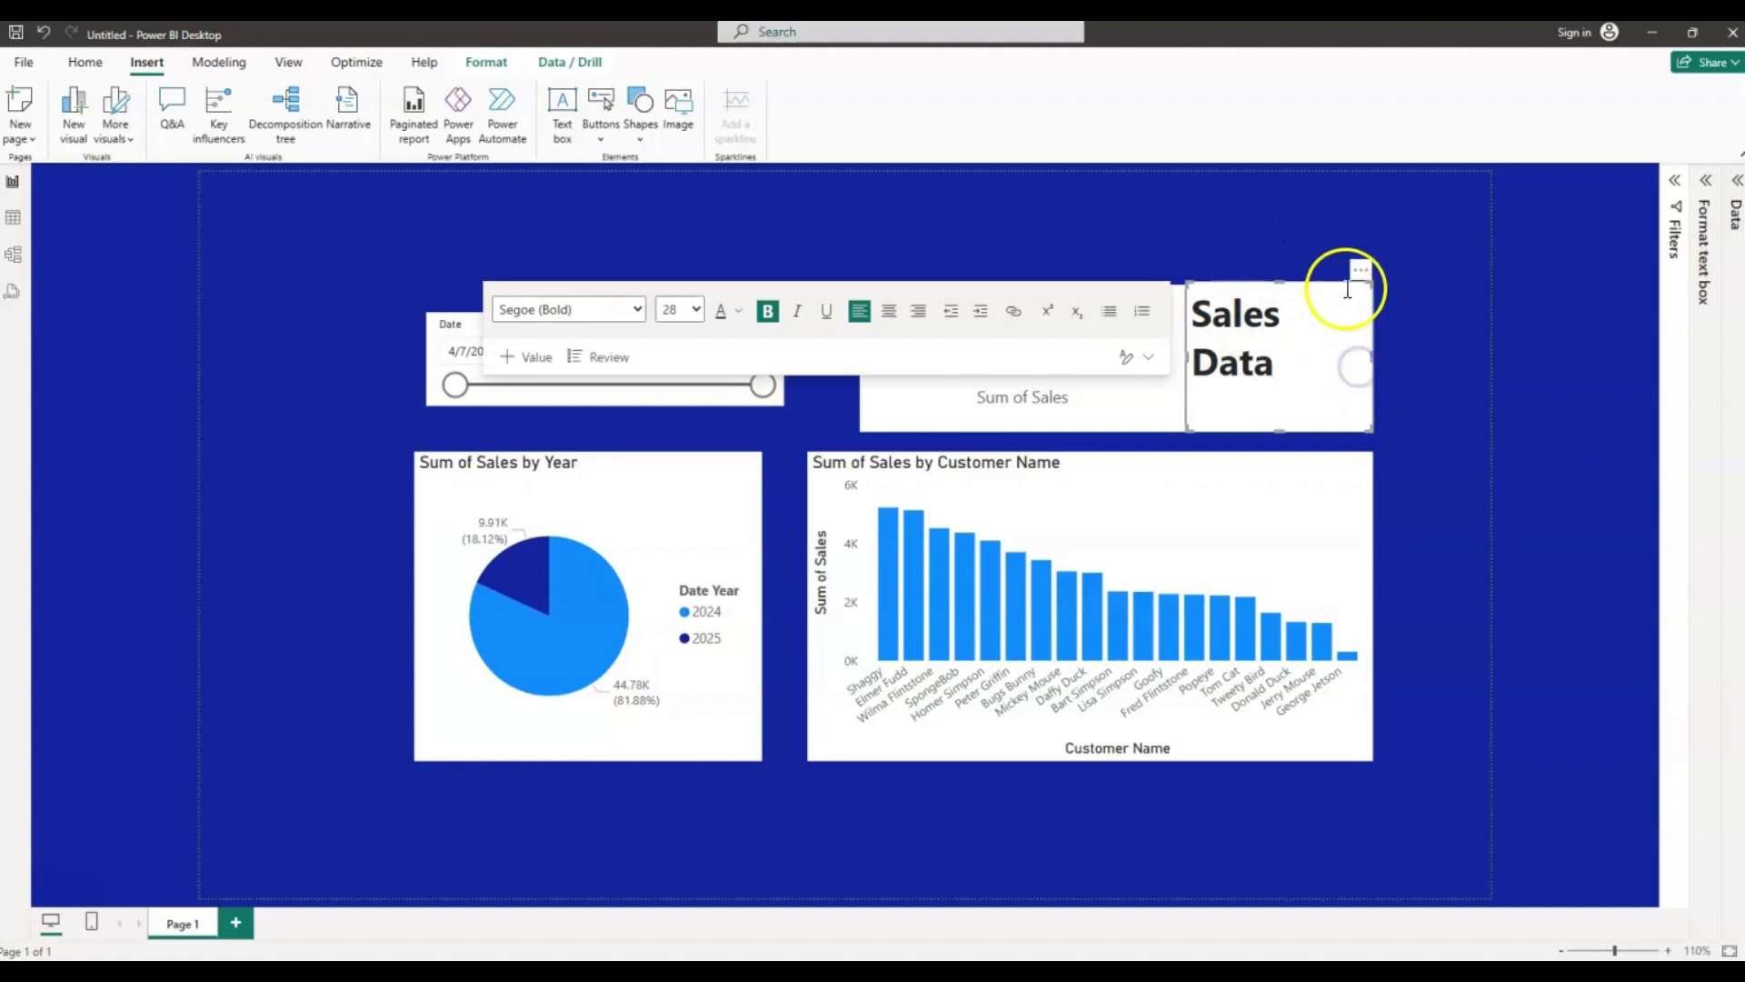
Move the title box above the Date slicer, resize it to one line and centre its text
left_click_drag(1360, 272, 835, 175)
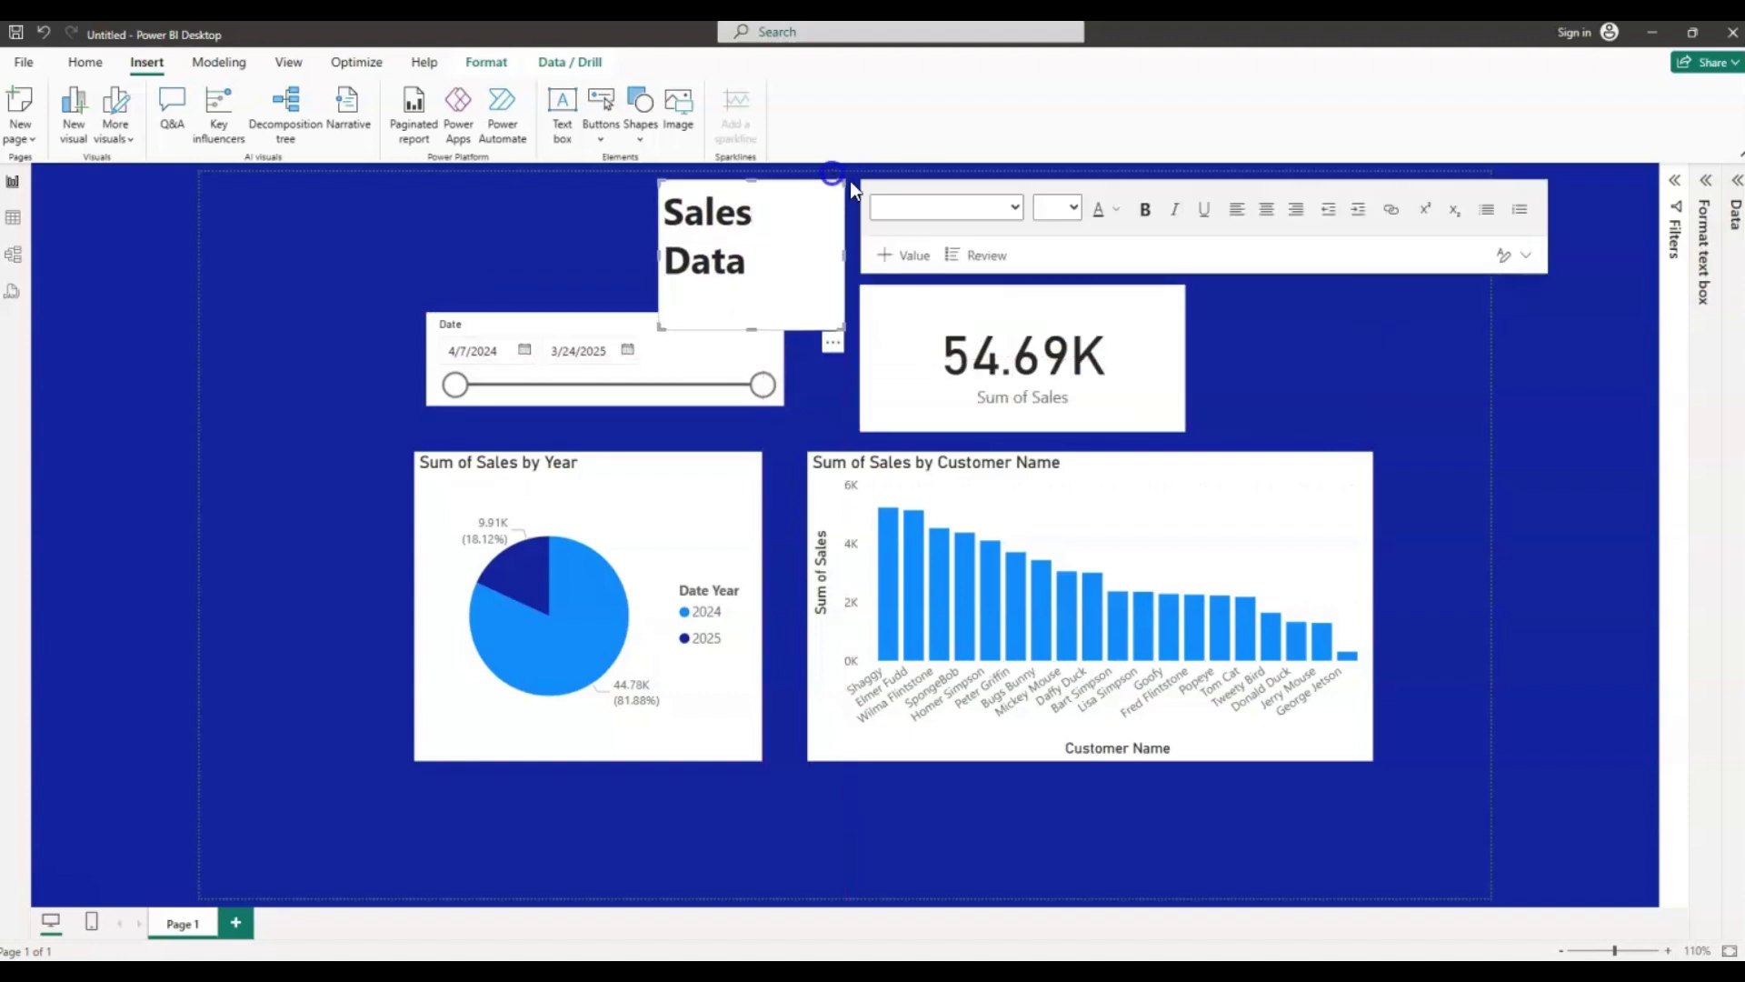
left_click_drag(842, 256, 1151, 244)
left_click_drag(900, 327, 880, 240)
left_click(868, 220)
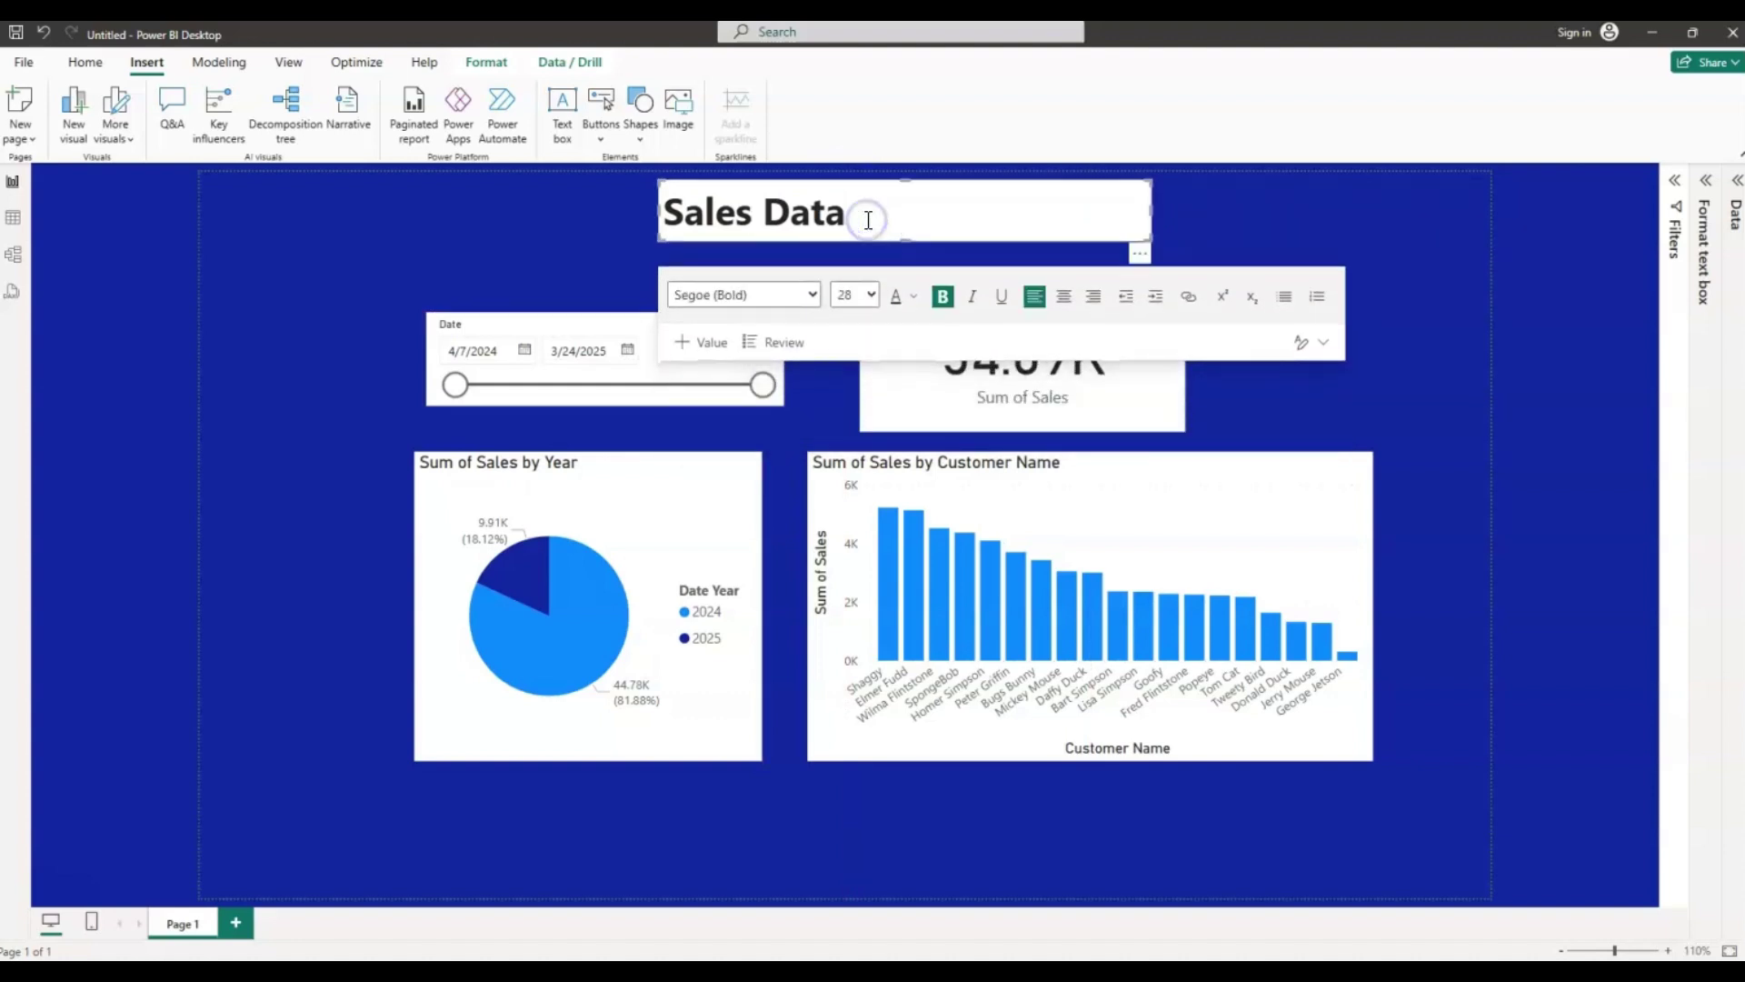
left_click(1065, 308)
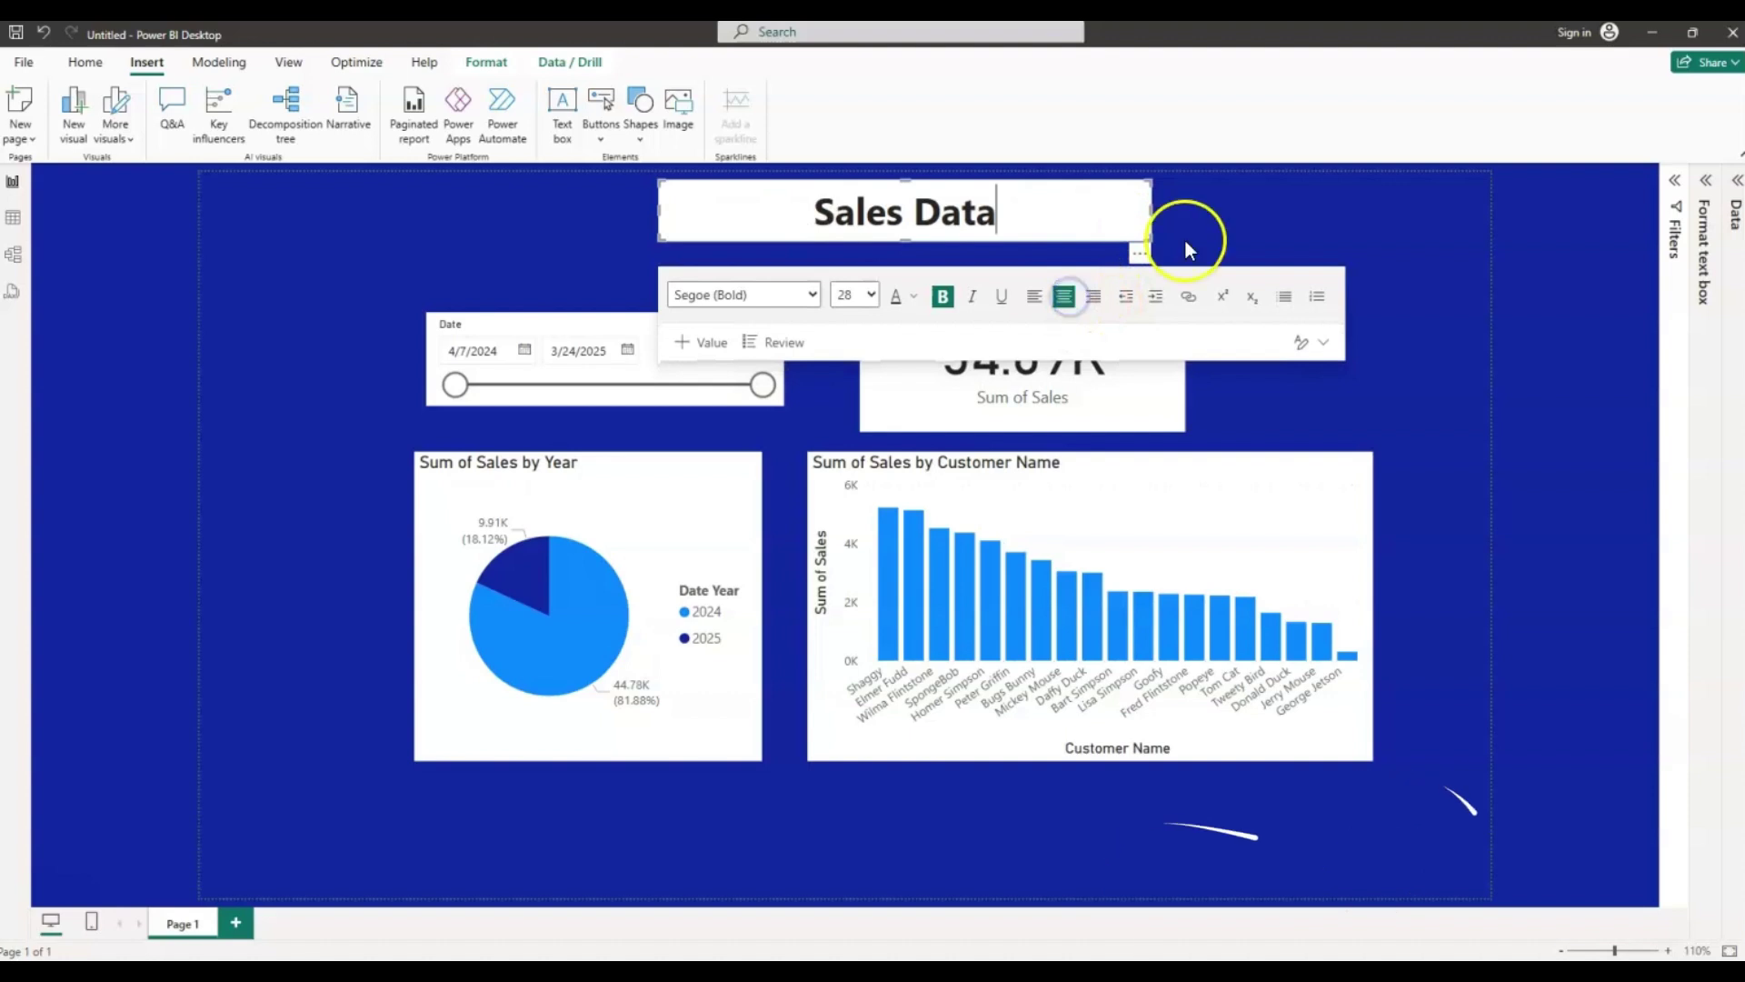
left_click(1213, 216)
Nudge the title box and the Sum of Sales card into final alignment
left_click(1101, 220)
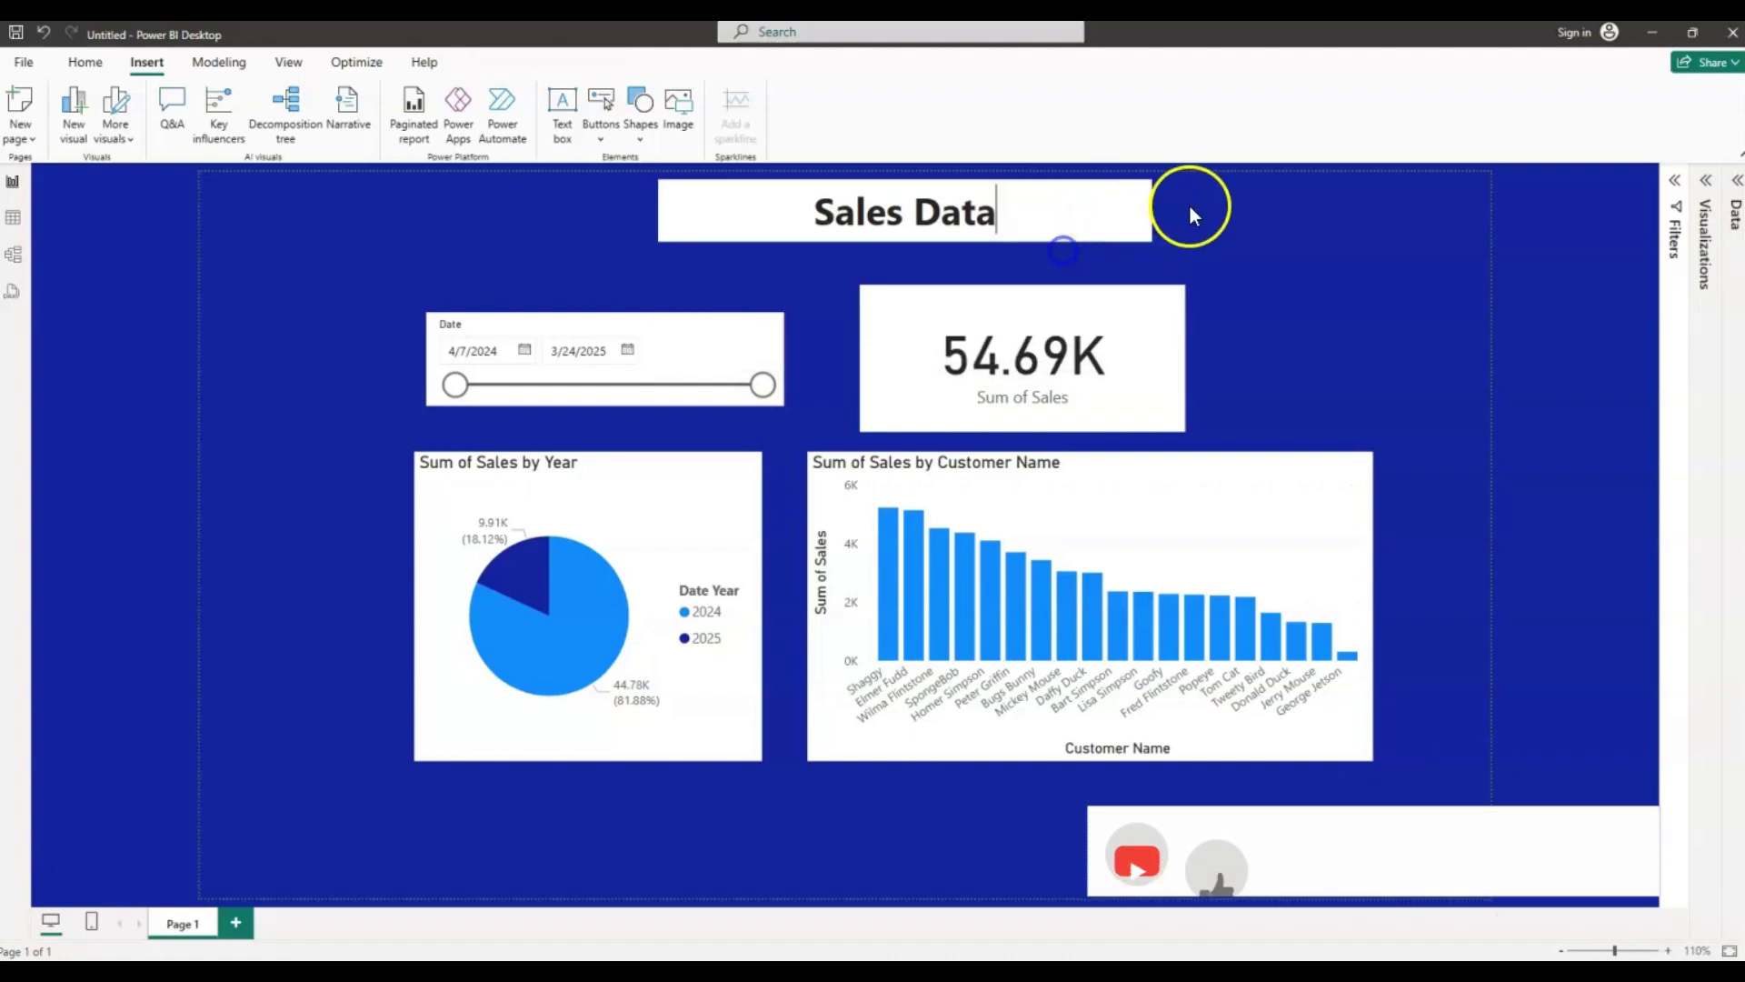
left_click_drag(1130, 203, 1112, 211)
left_click_drag(1169, 272, 1179, 273)
left_click(1285, 552)
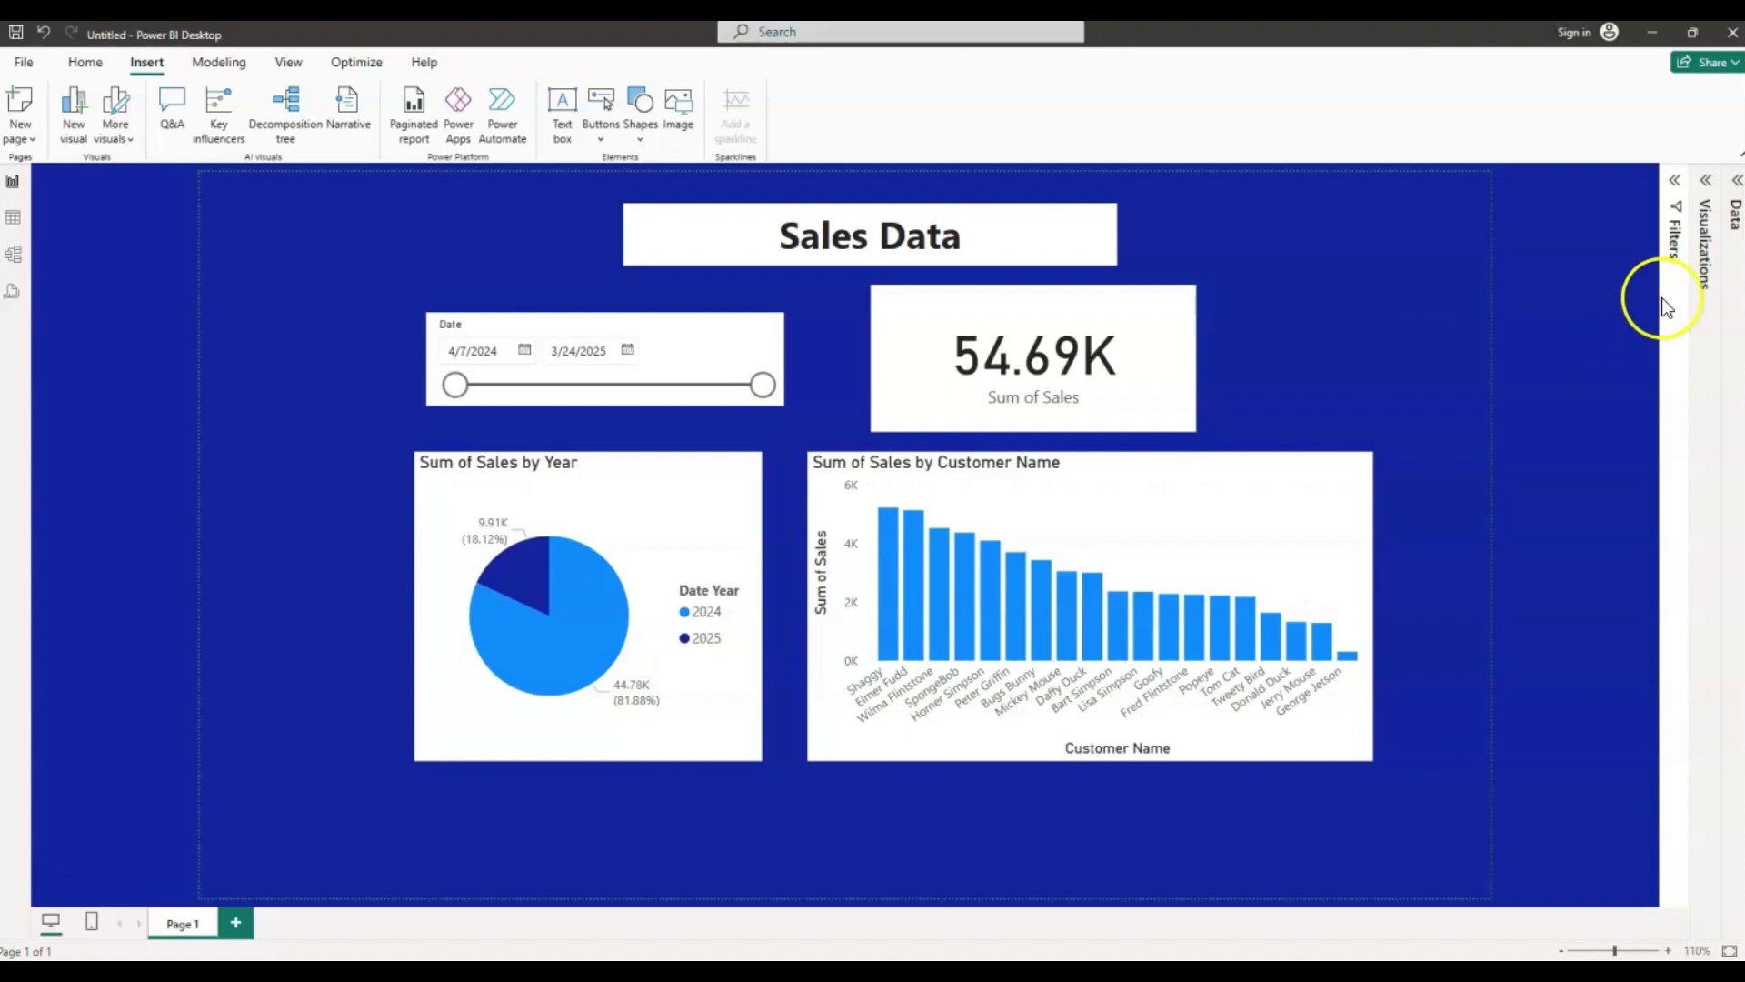
Expand the Visualizations pane and select the Sum of Sales by Customer Name column chart
left_click(1706, 180)
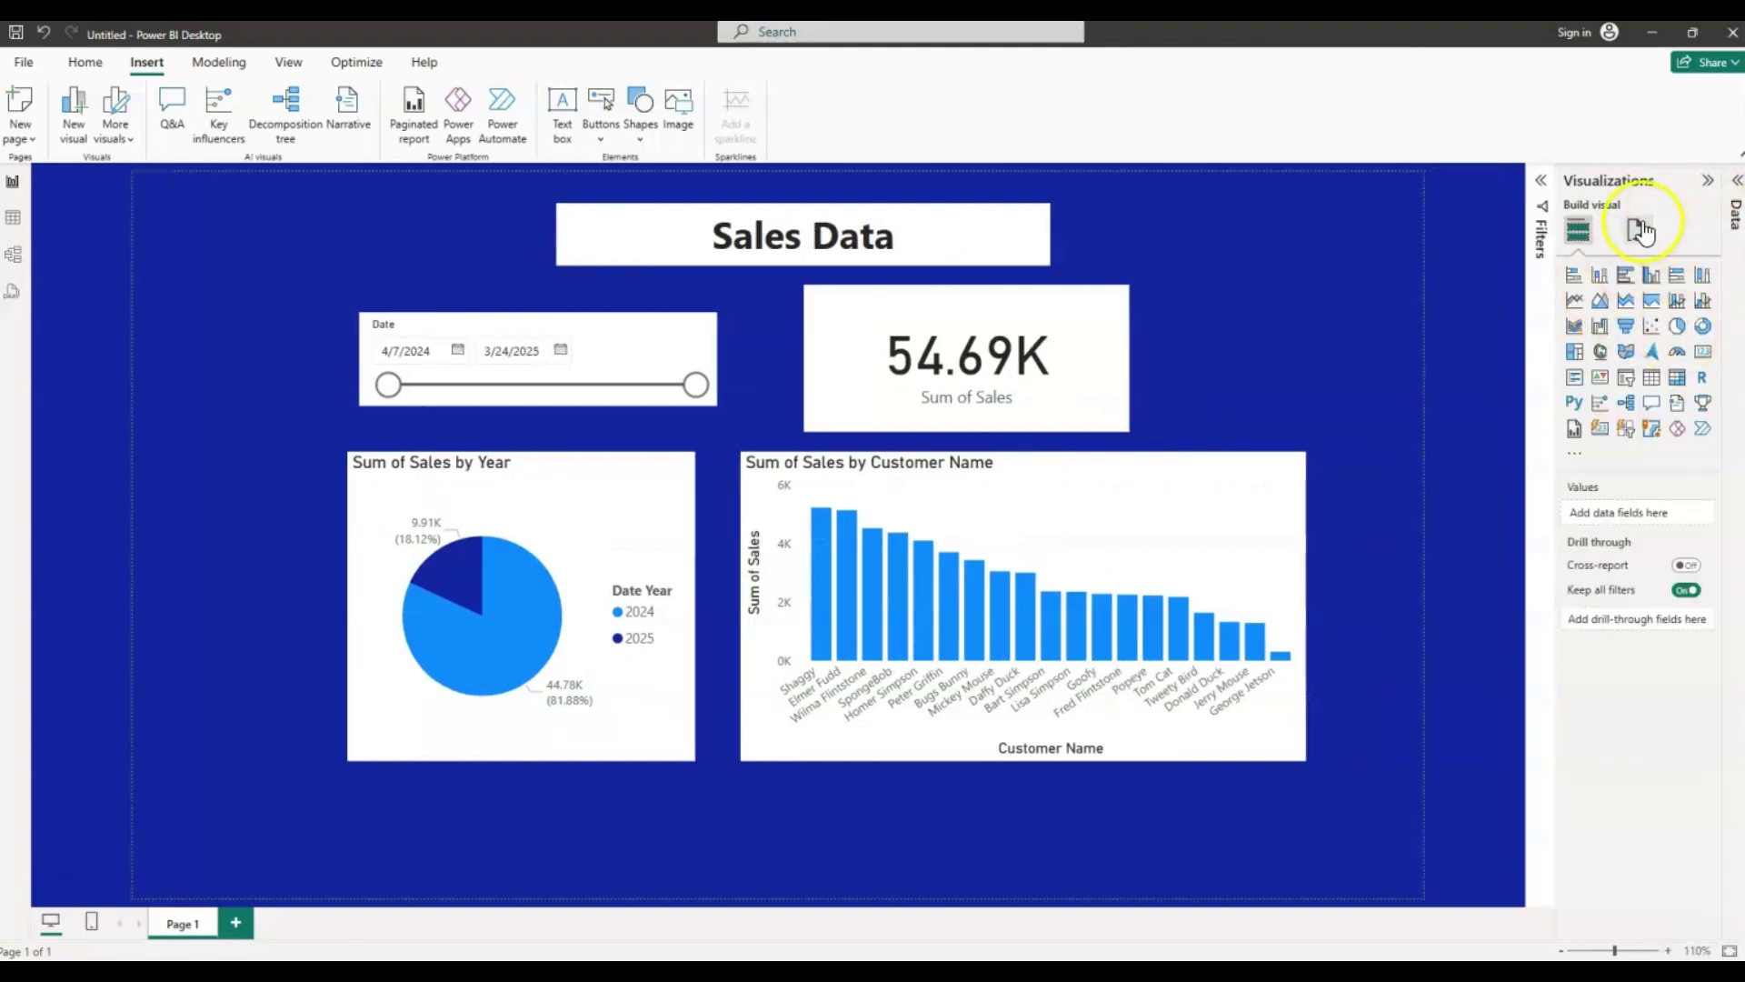
left_click(971, 238)
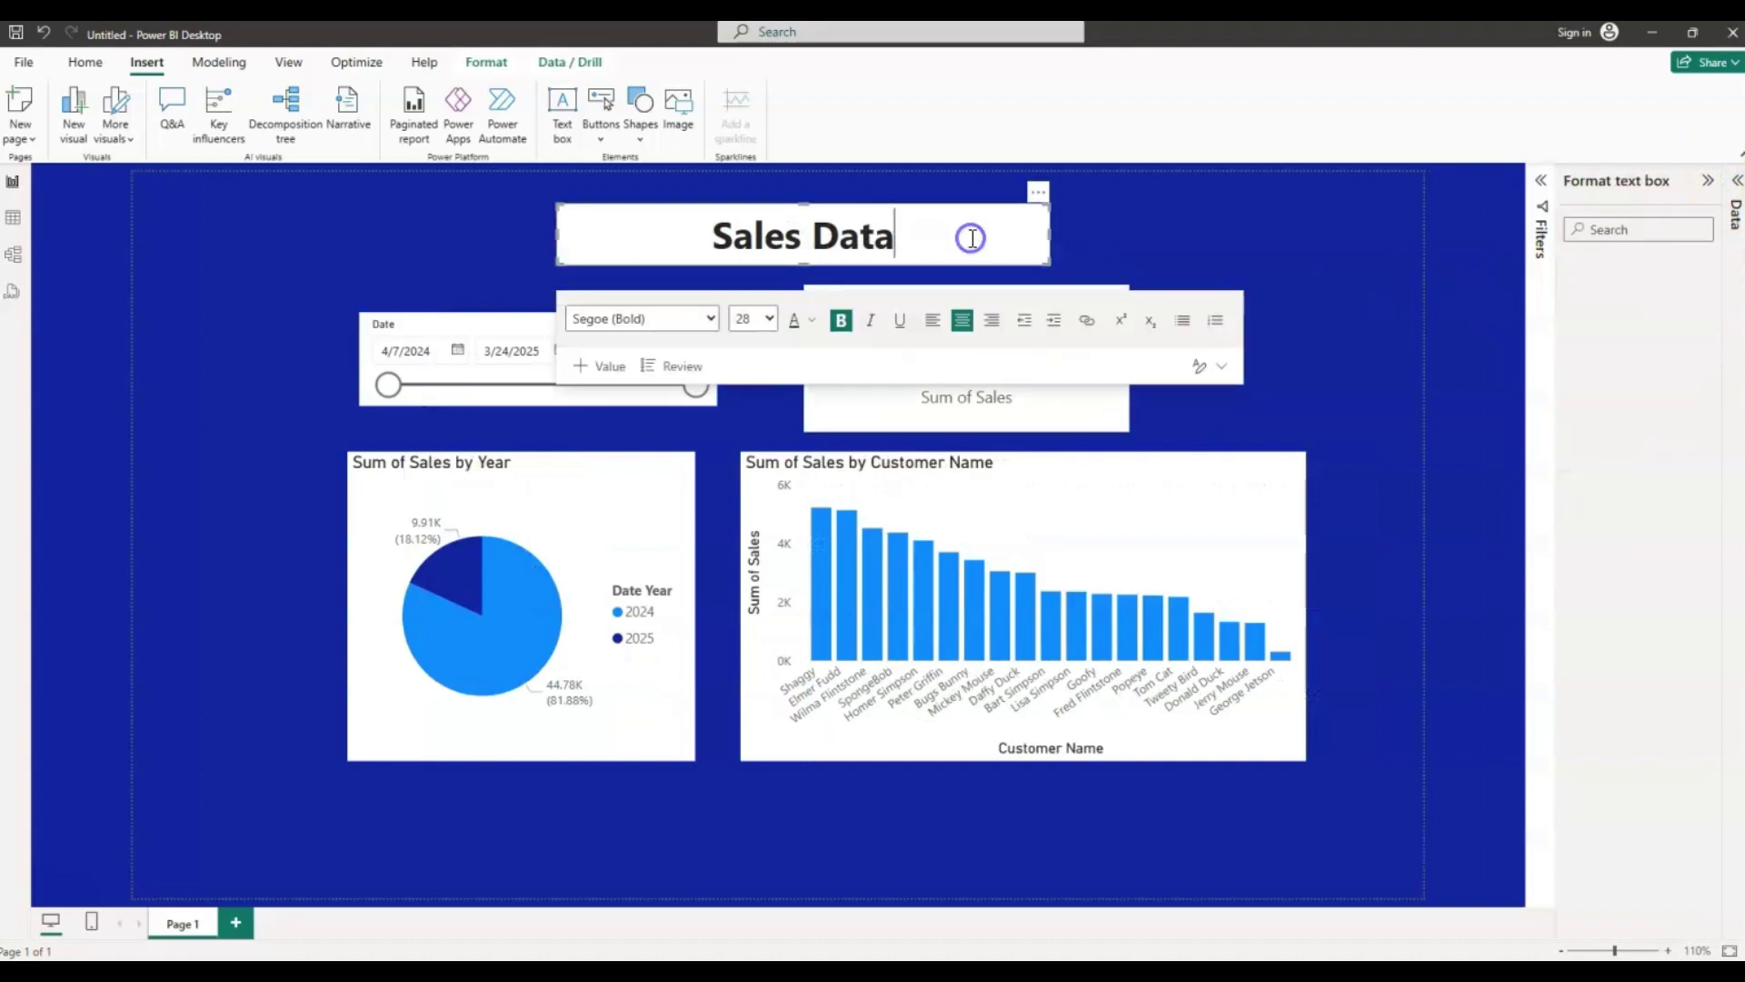
left_click(1018, 418)
left_click(1061, 492)
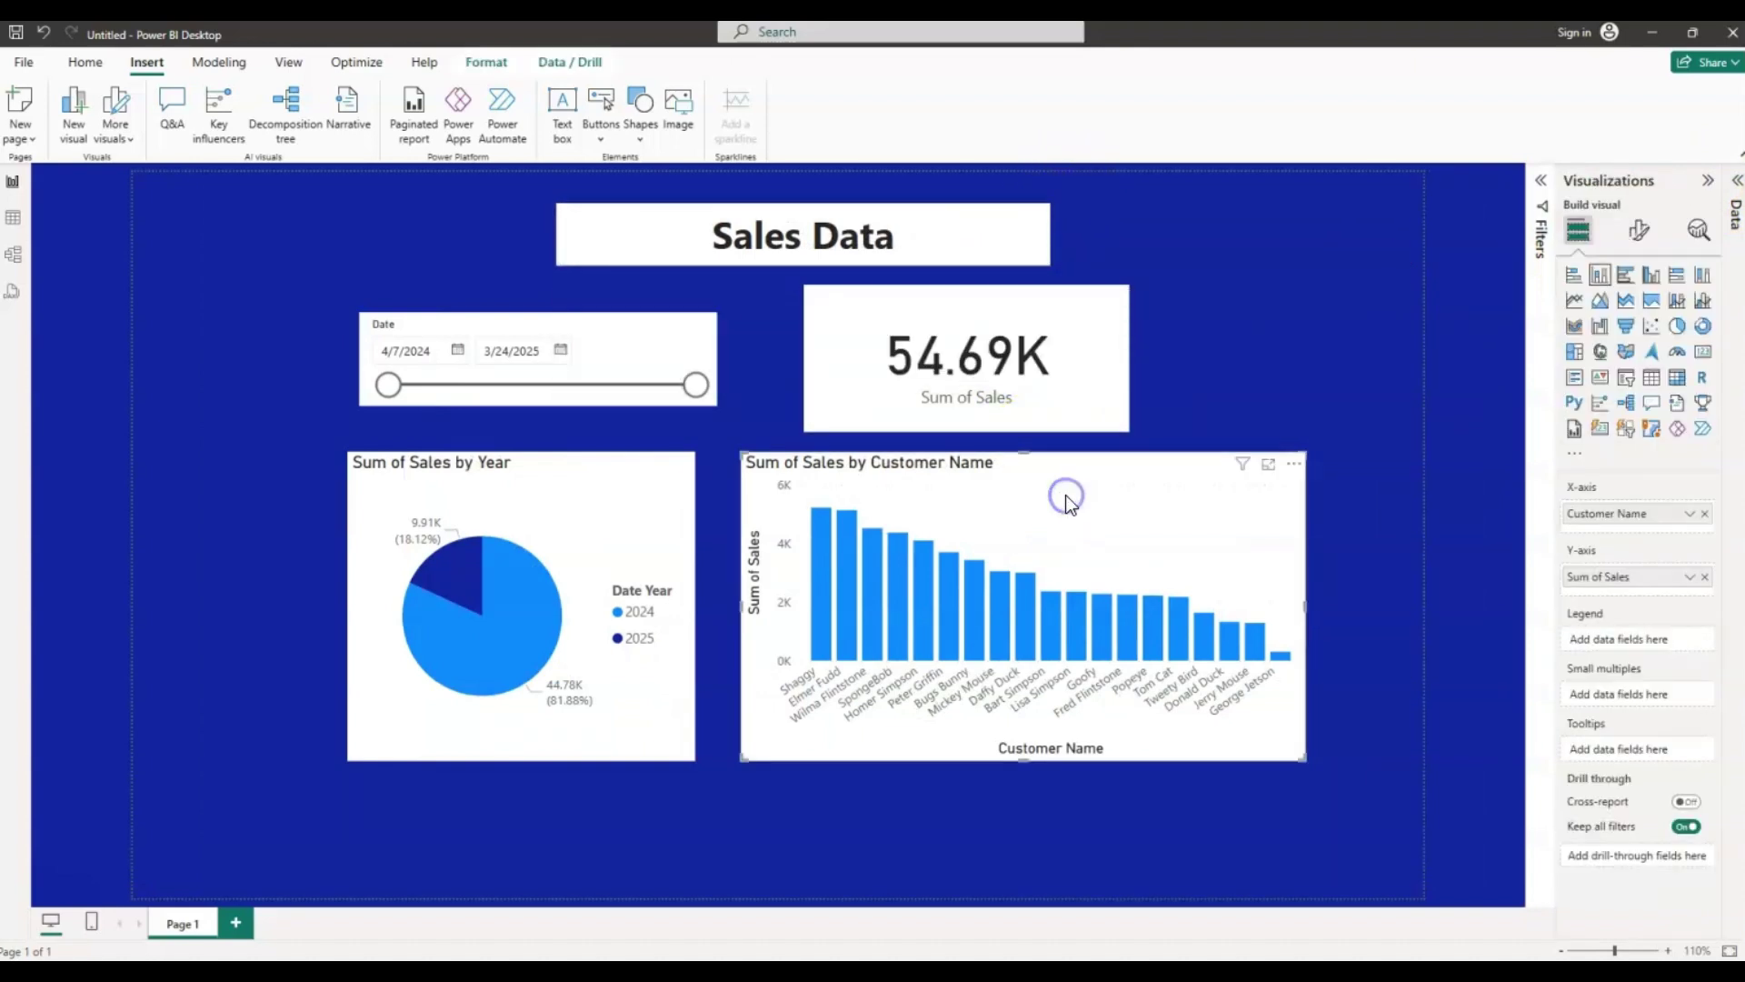
Reach the chart's Effects background setting, toggling the background off and back on
left_click(1640, 233)
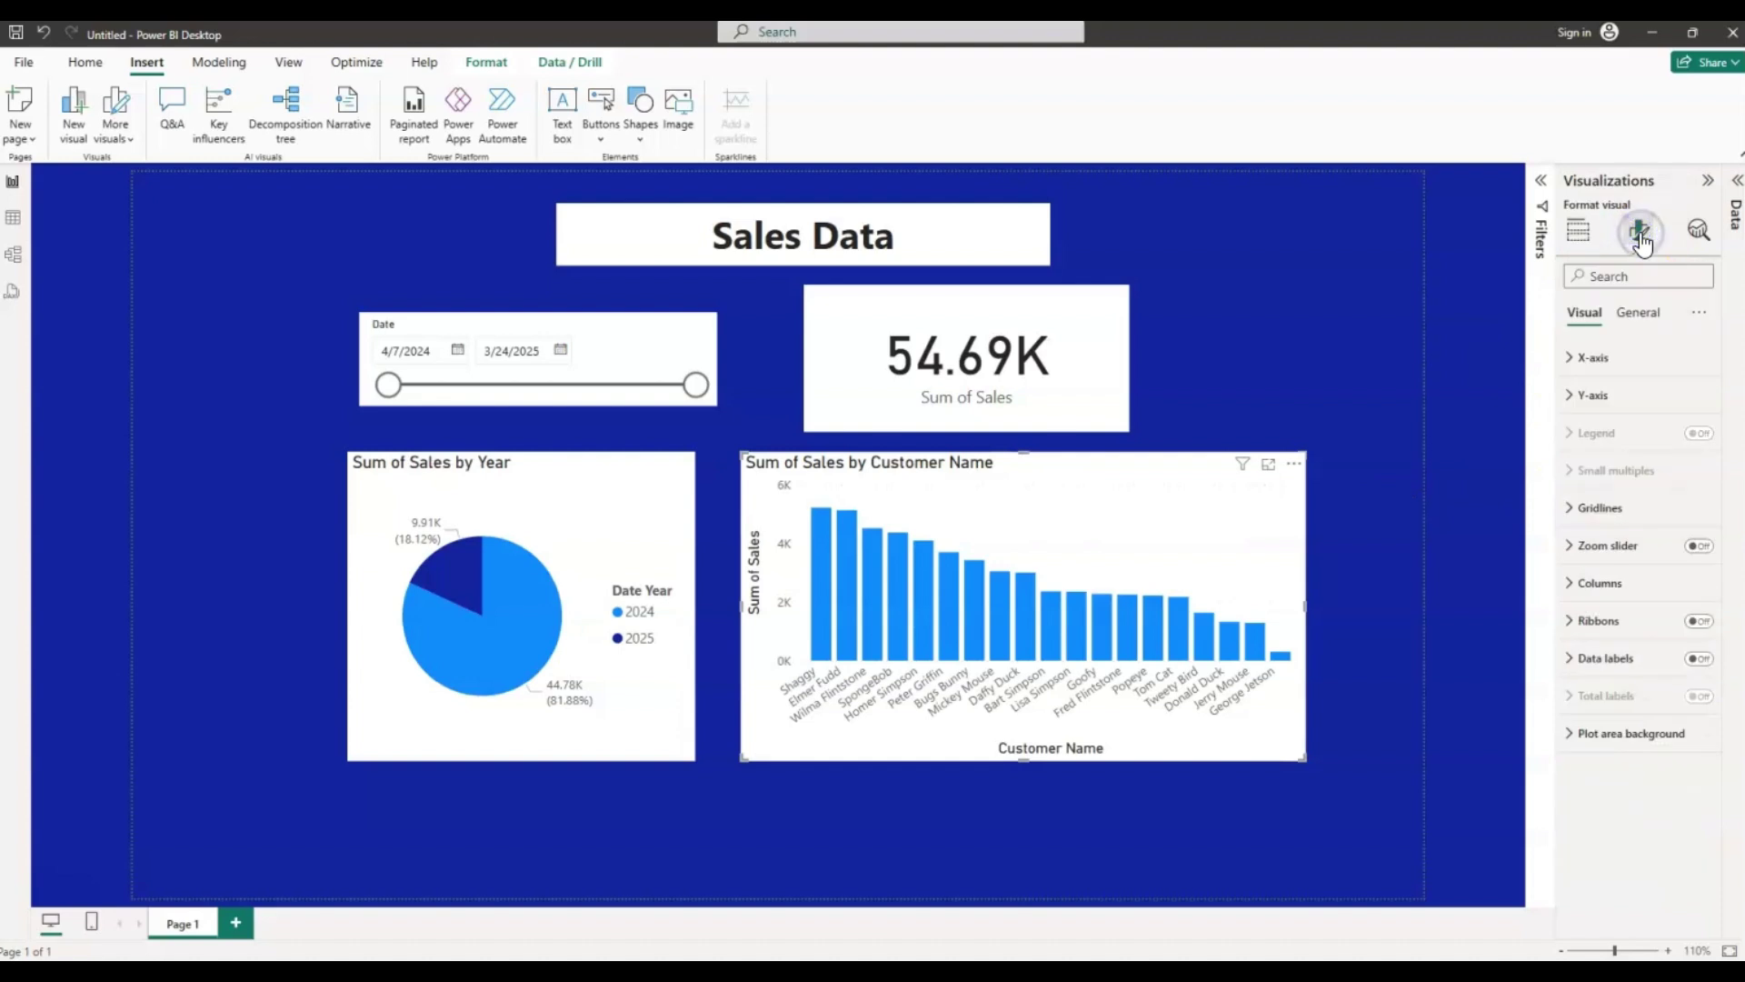
left_click(1638, 314)
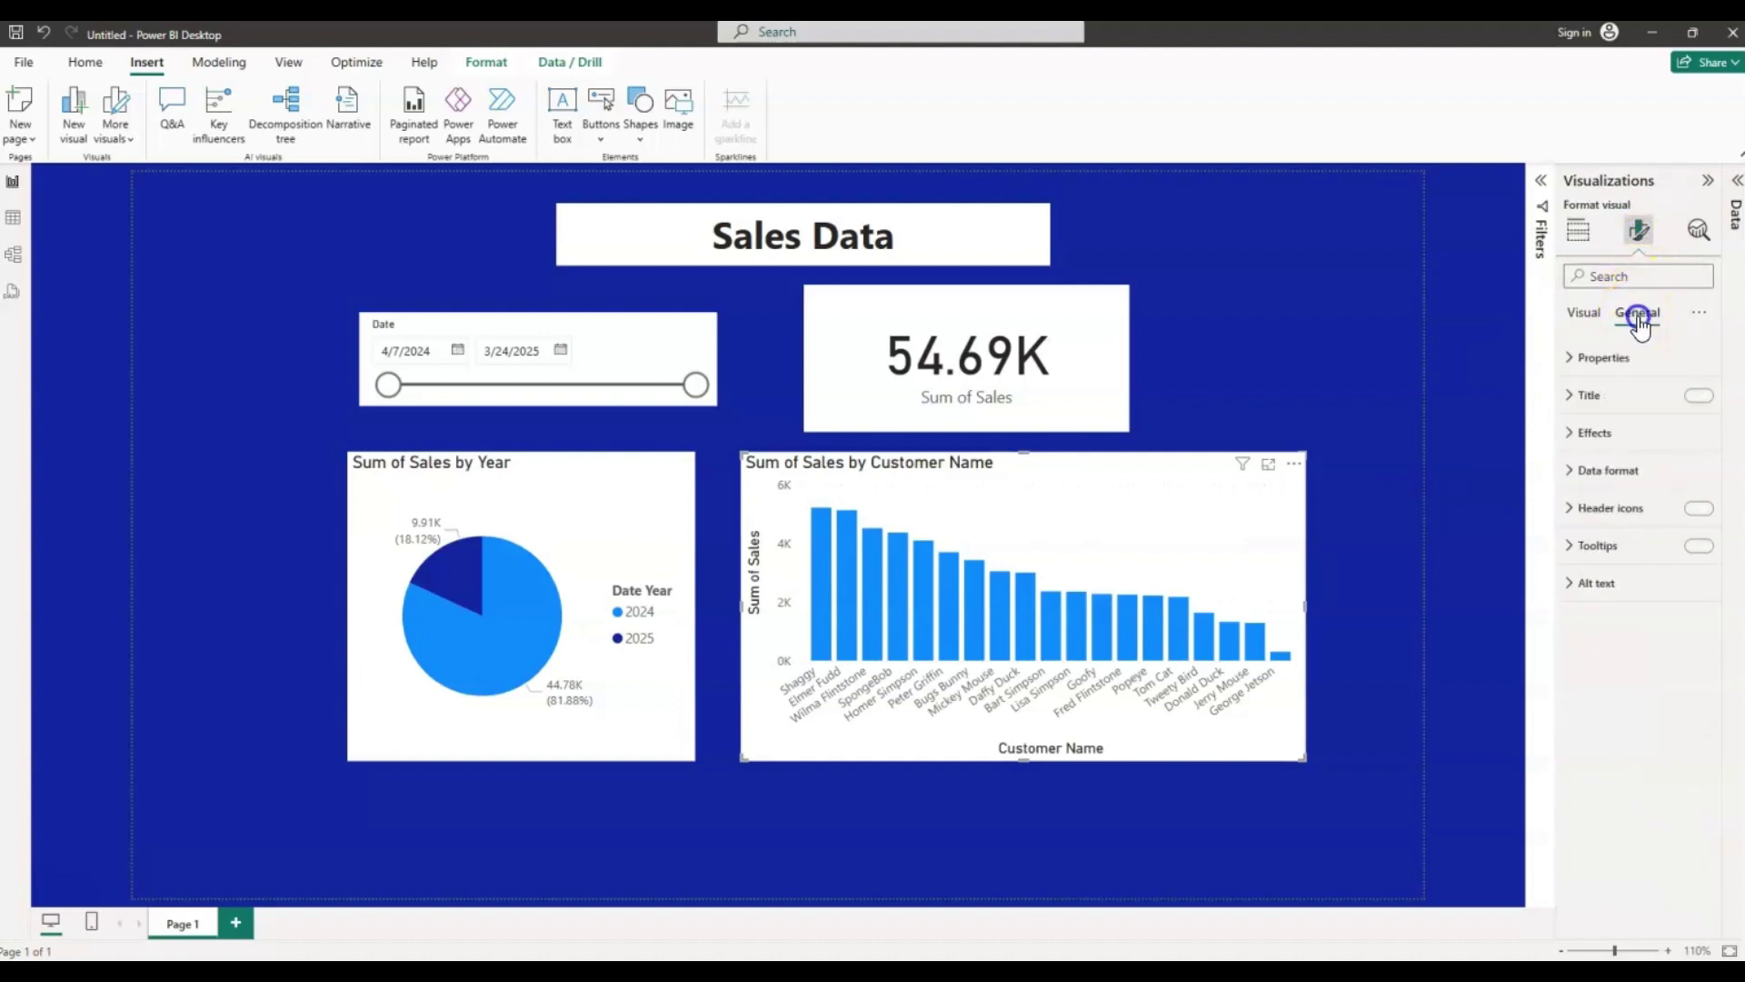
left_click(1571, 437)
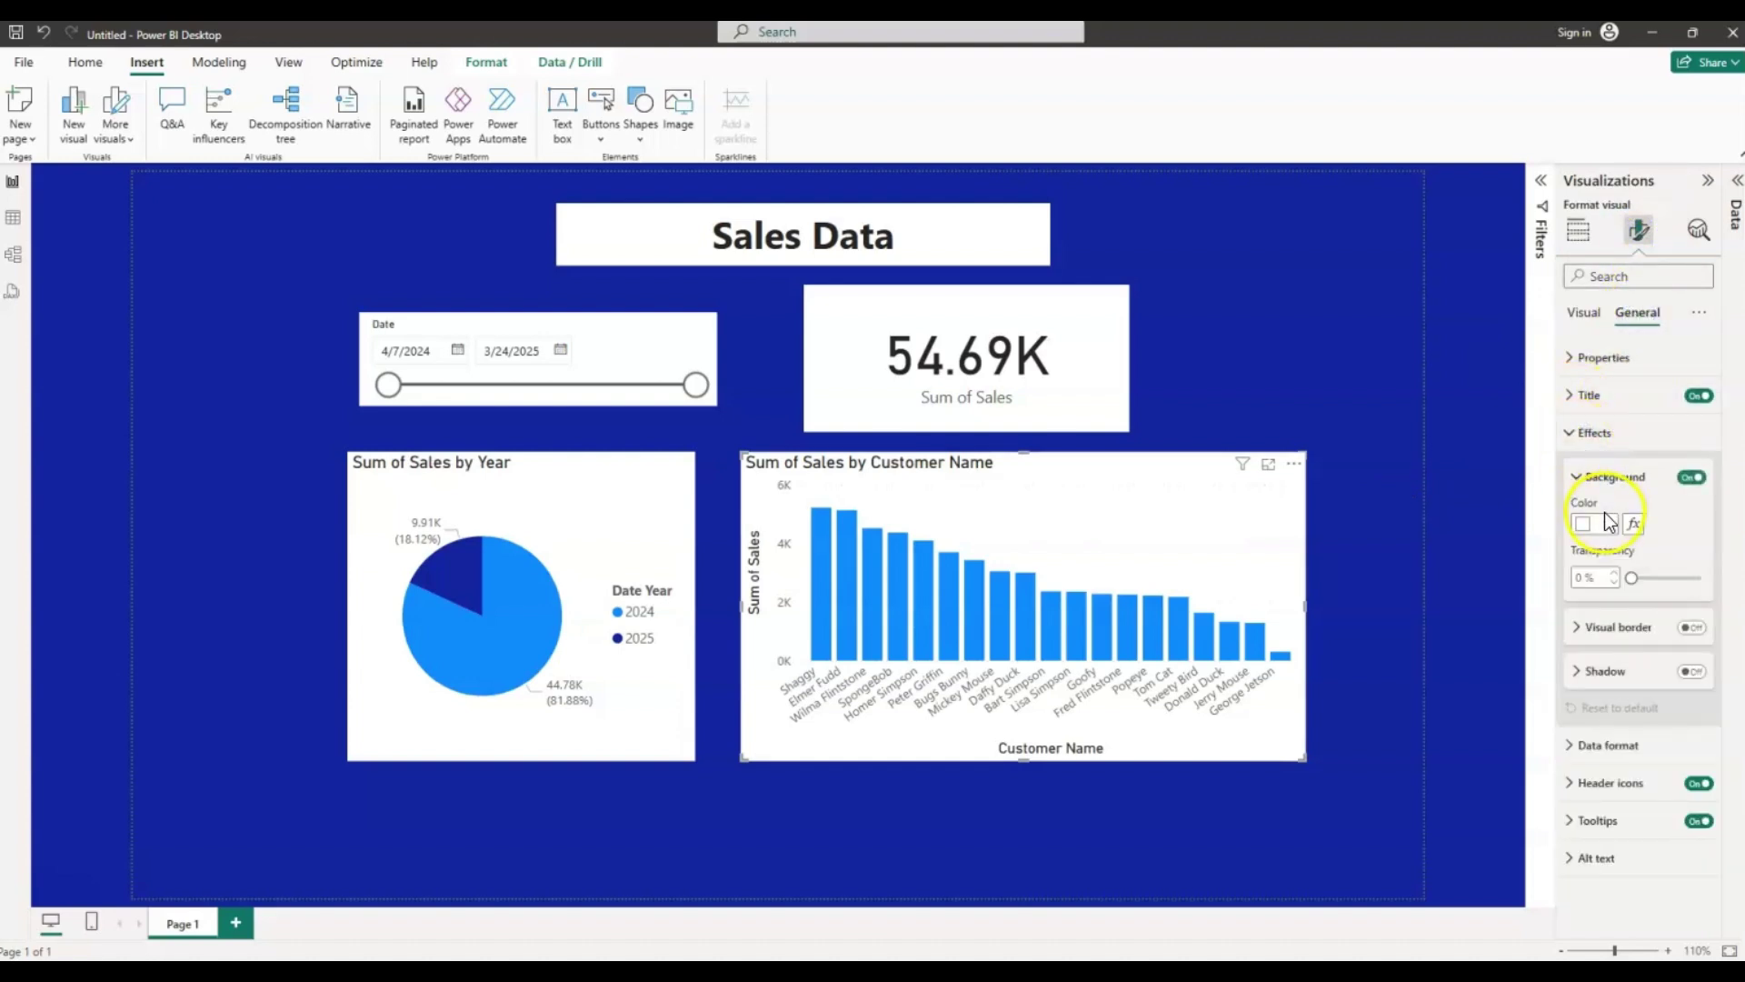
left_click(1626, 527)
left_click(1690, 479)
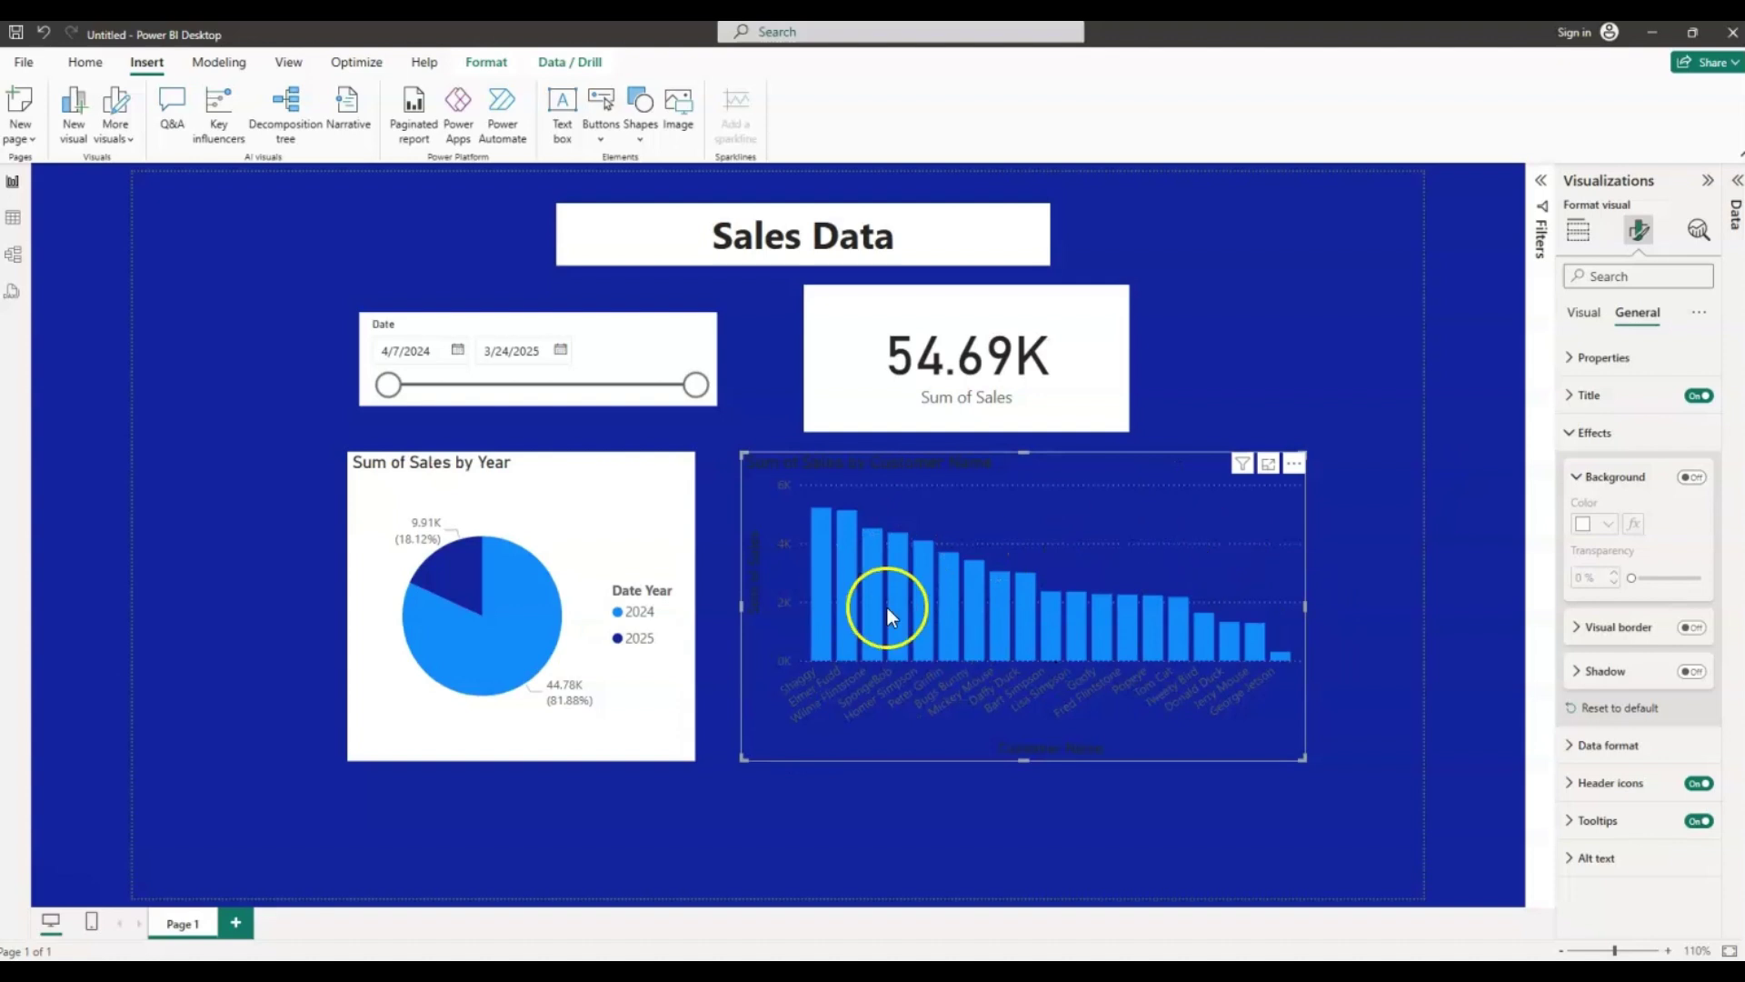
left_click(1689, 478)
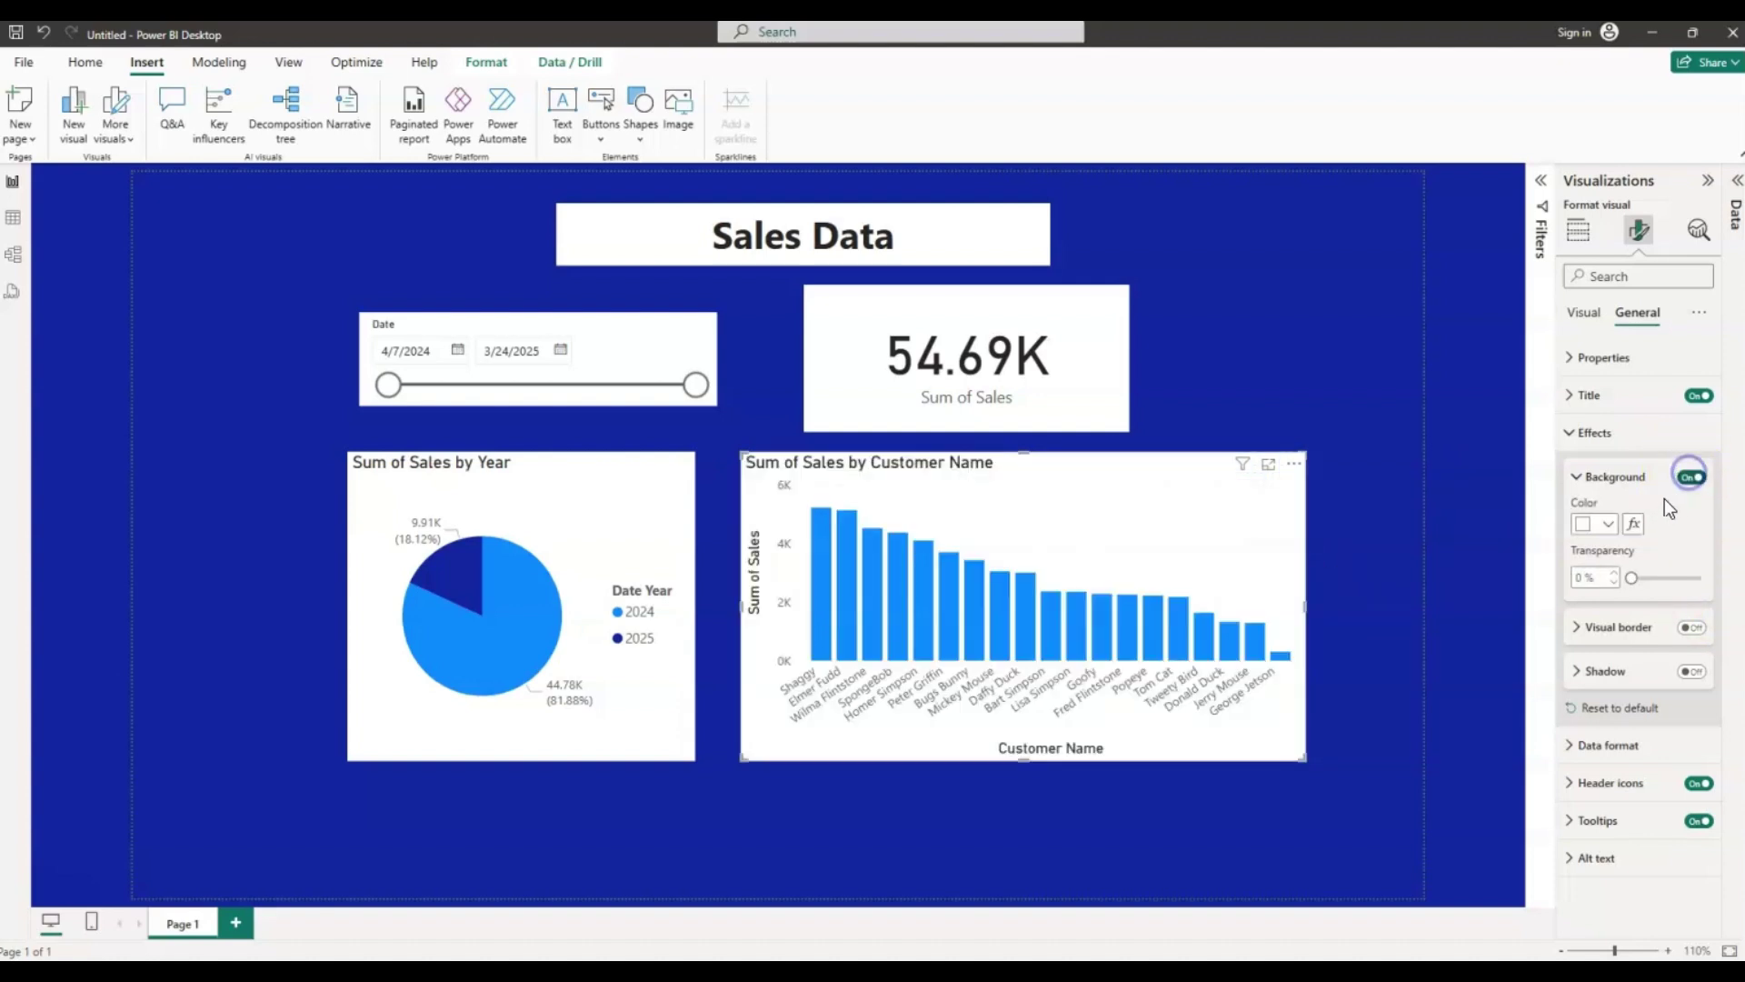
Try light blue and darker blue chart backgrounds, then settle on white
left_click(1609, 526)
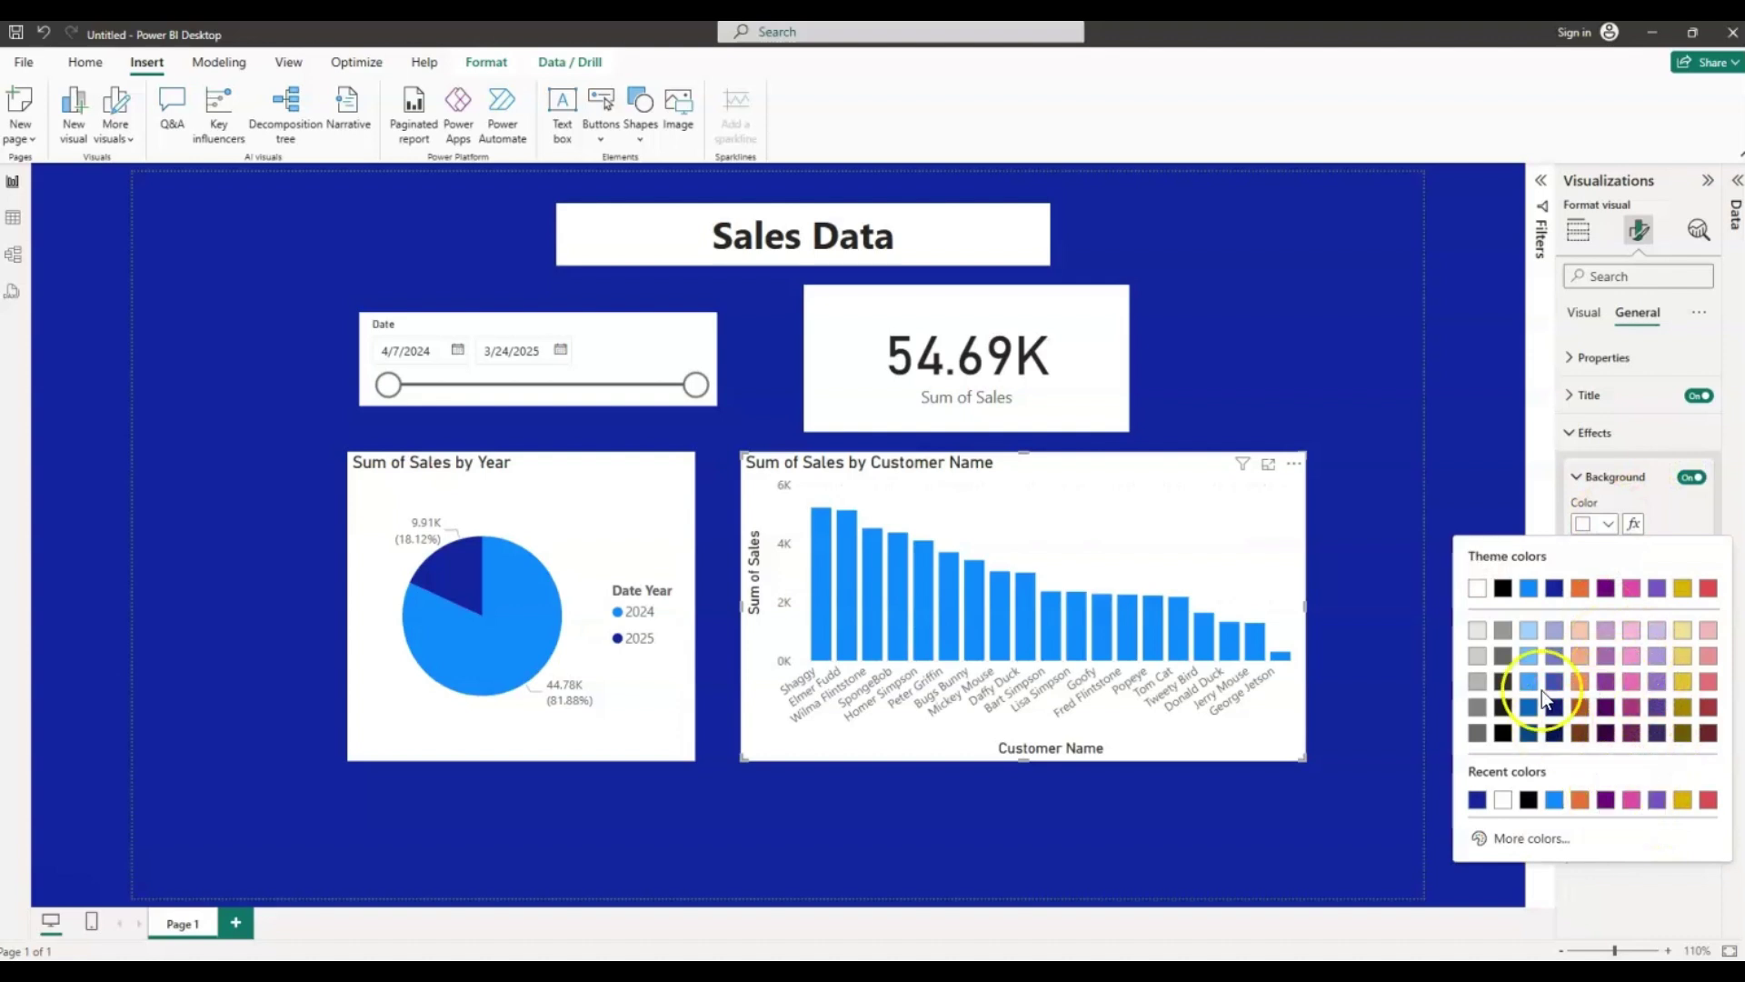
left_click(1530, 653)
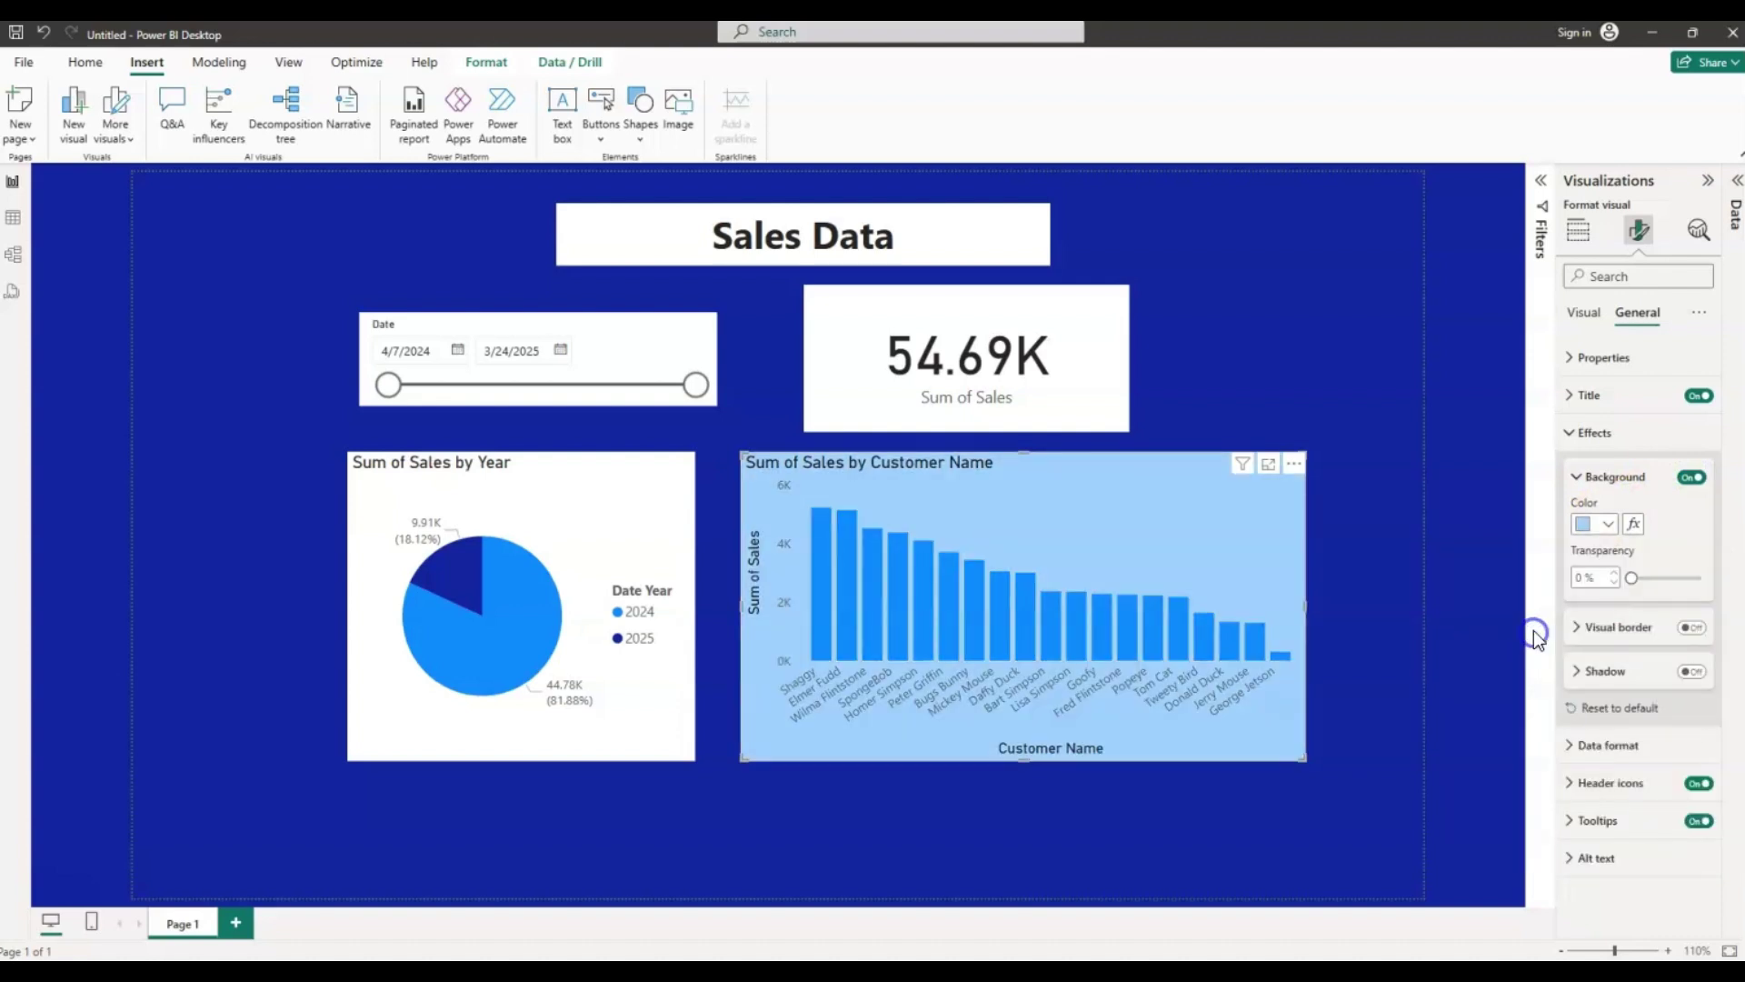
left_click(1607, 529)
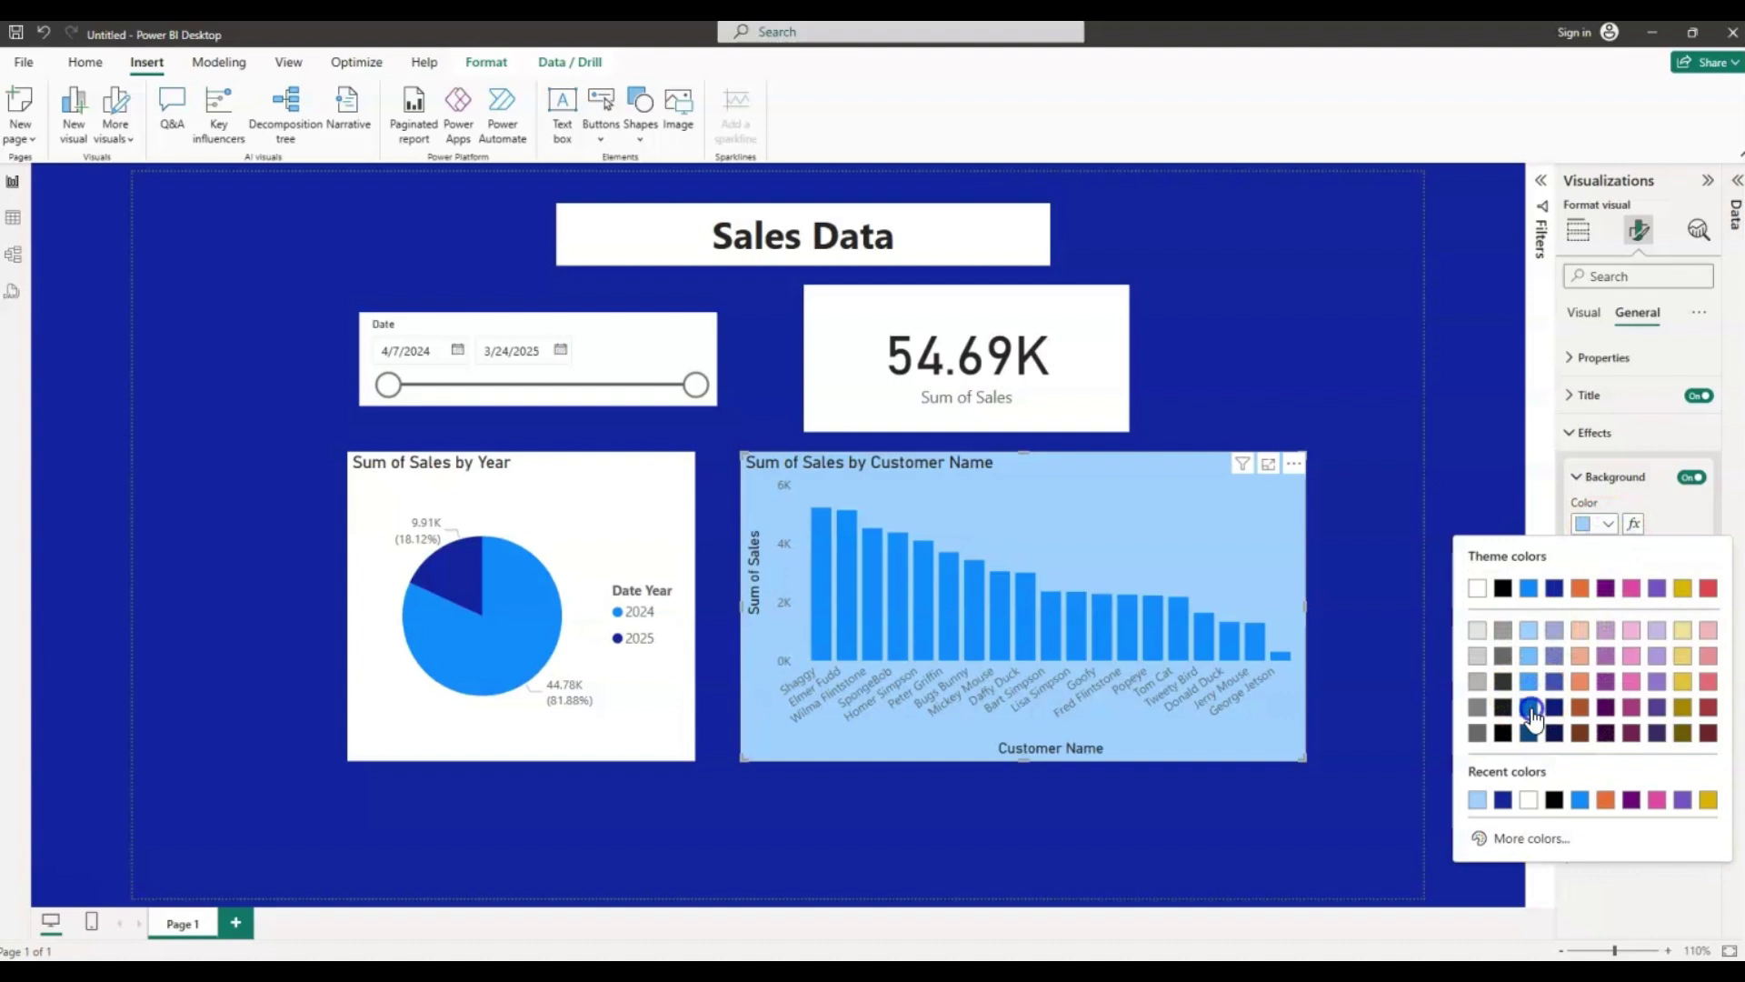
left_click(1530, 698)
left_click(1607, 525)
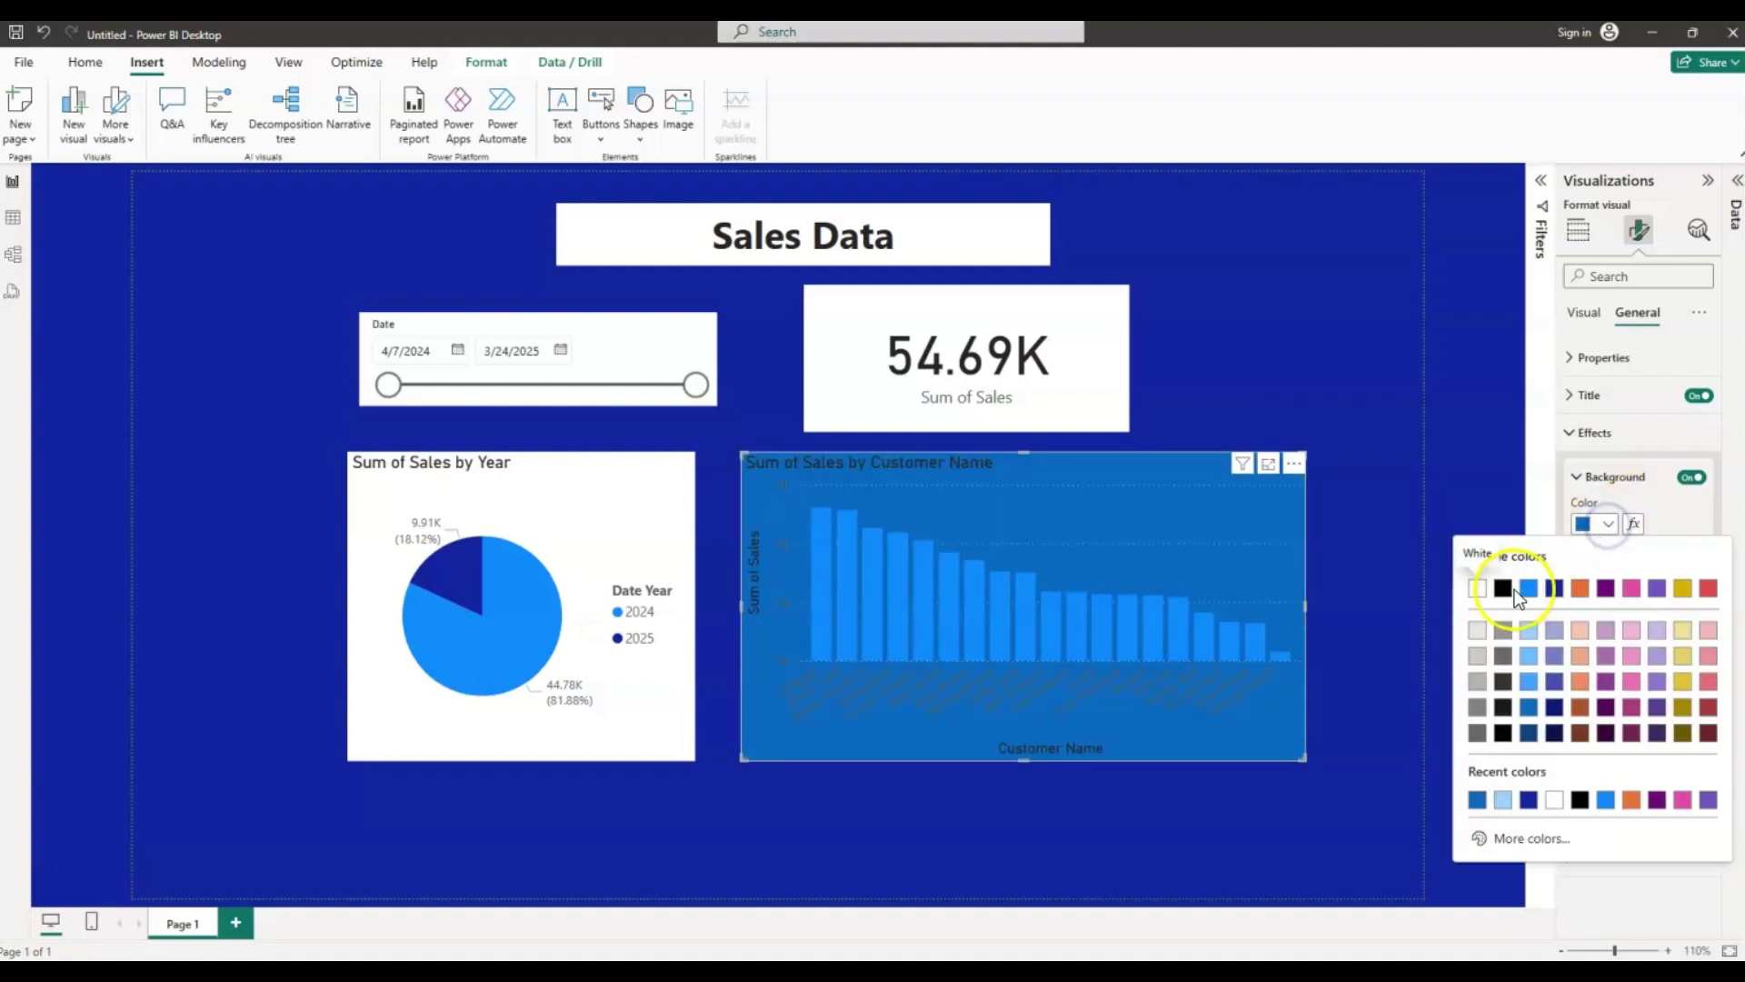
left_click(1479, 591)
left_click(1279, 344)
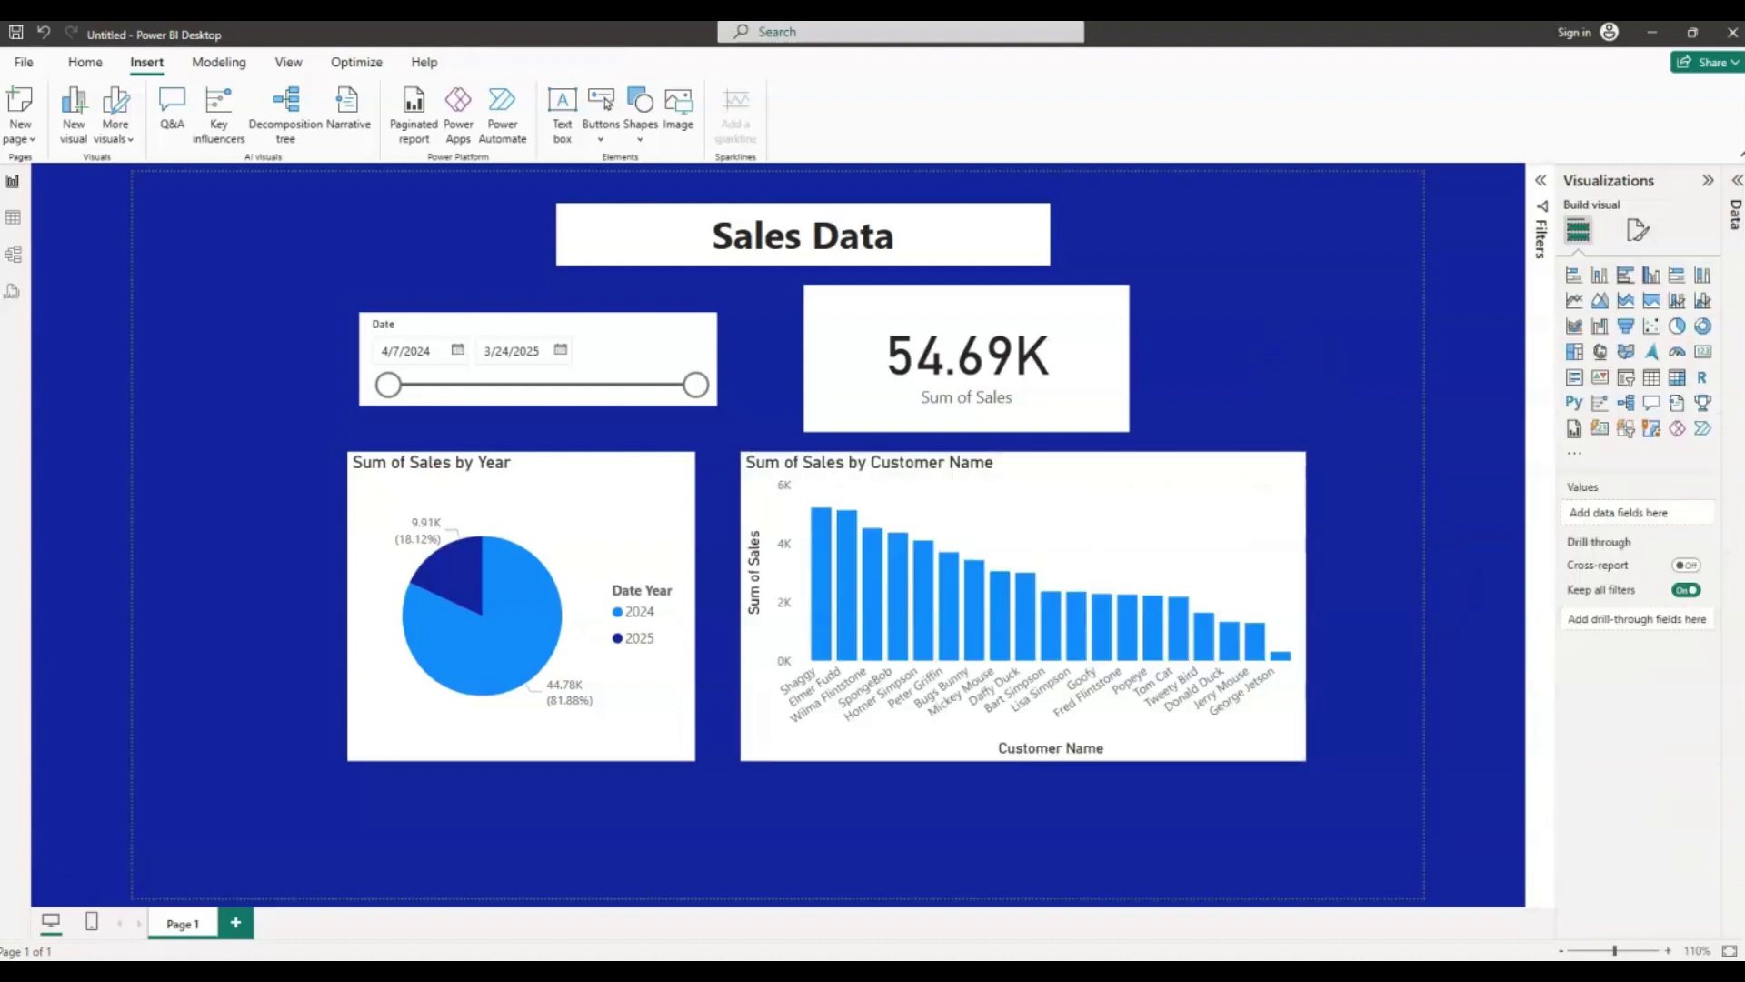
Collapse the Visualizations pane so the report page spans the wider canvas
left_click(1706, 180)
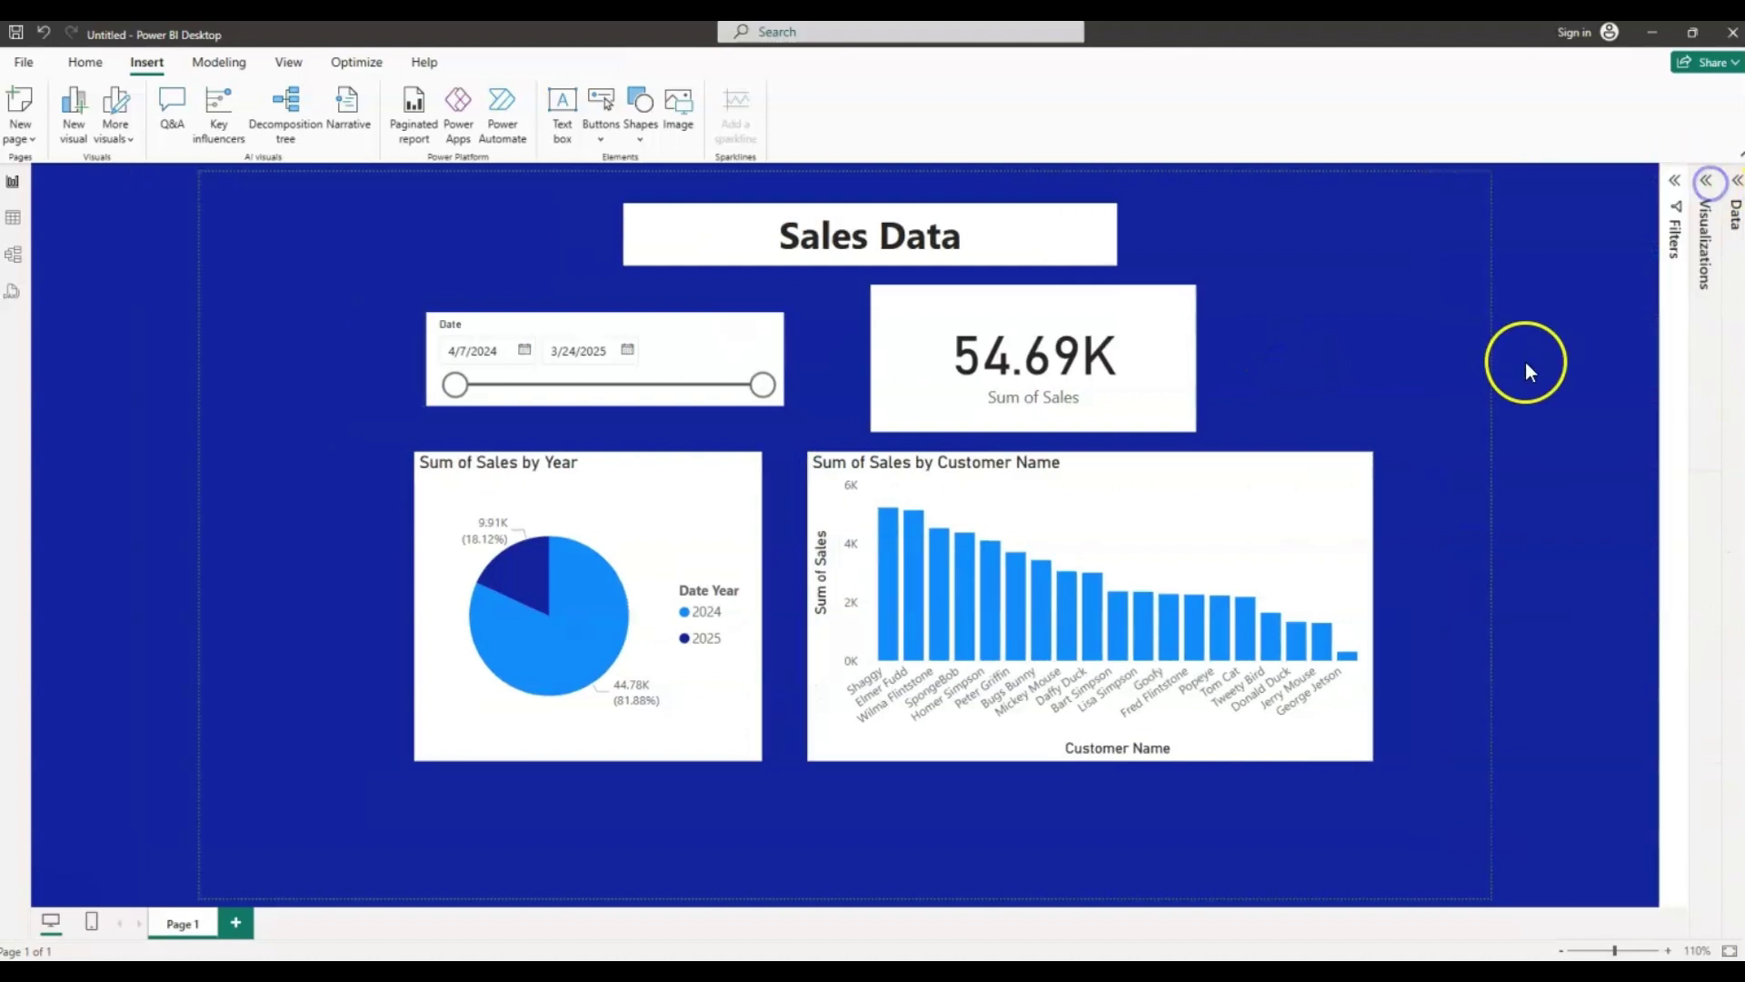